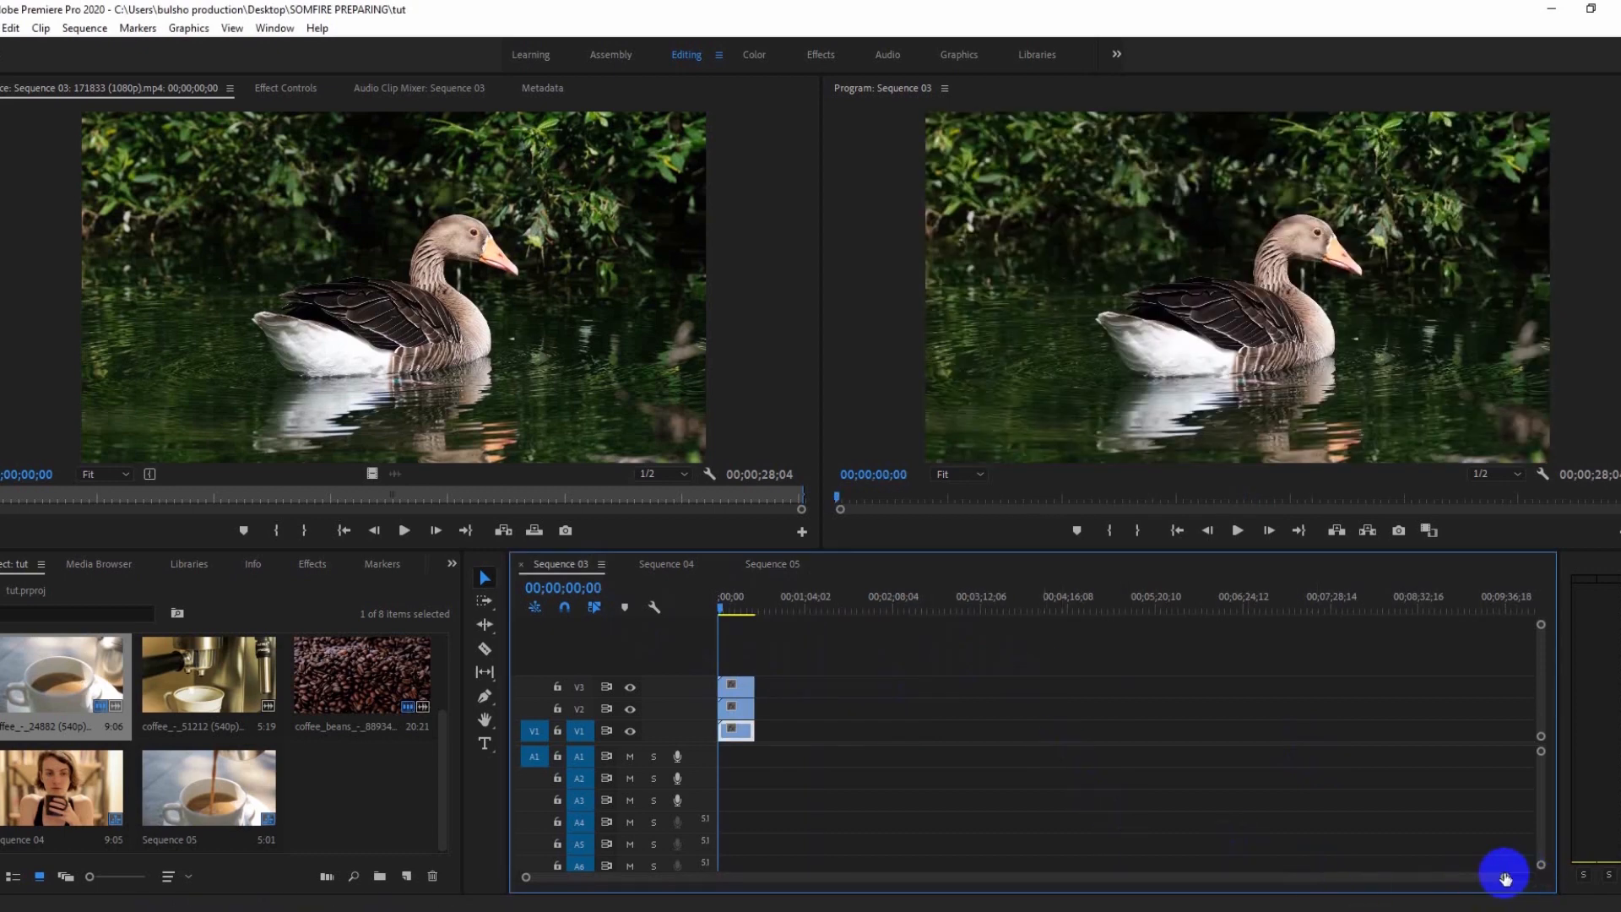
Turn the output of video tracks V3, V2 and V1 off and back on
drag(1504, 878, 1168, 879)
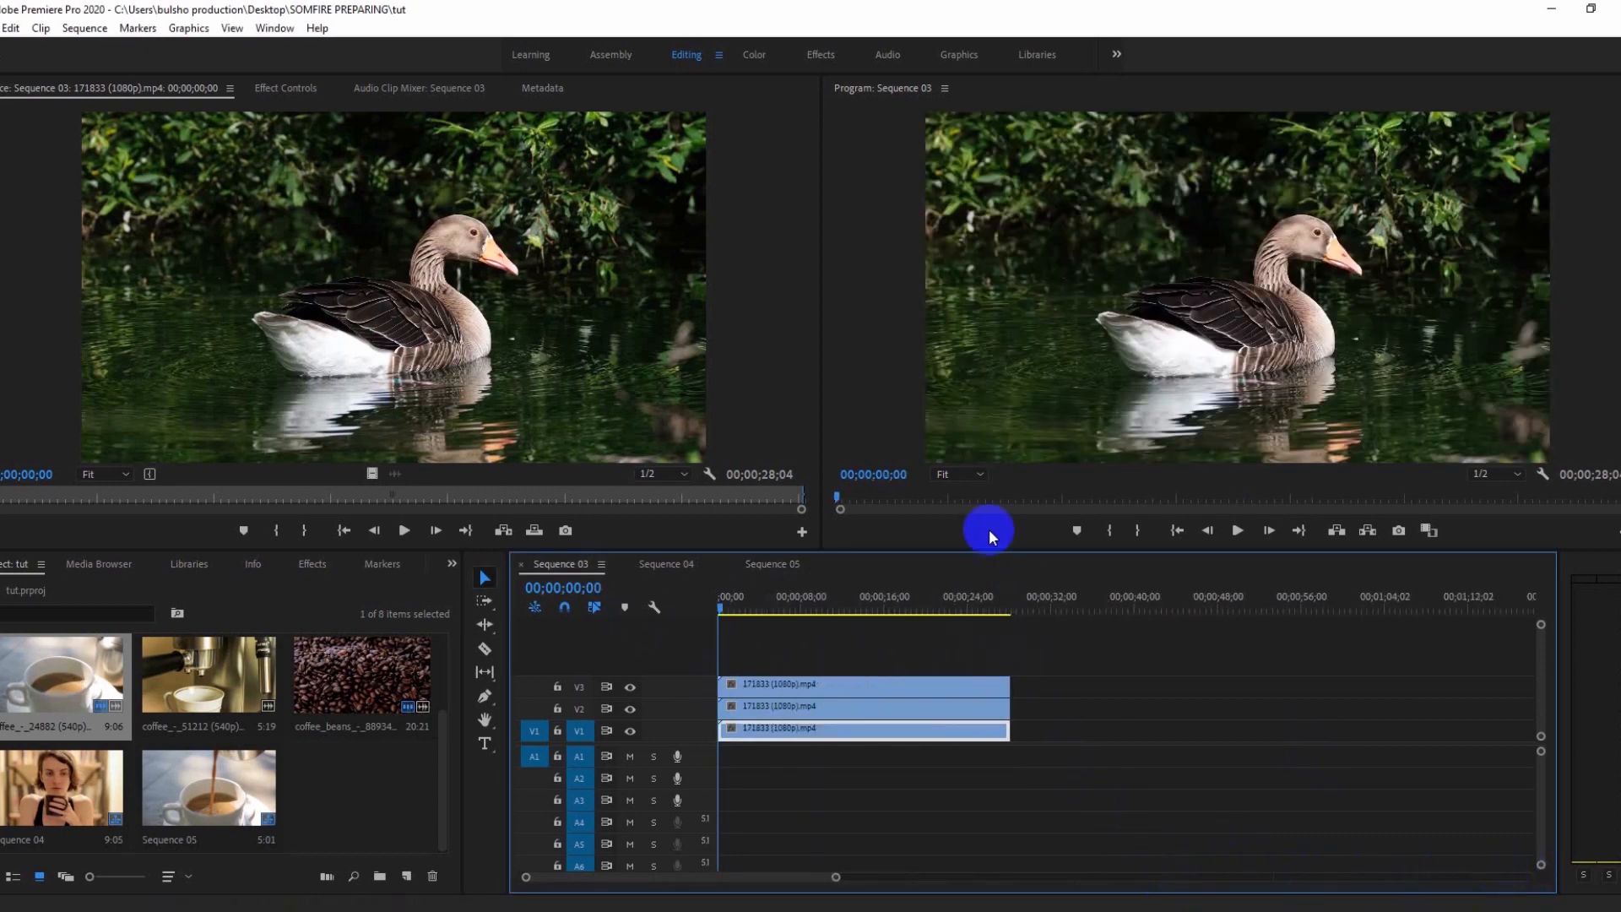
click(630, 687)
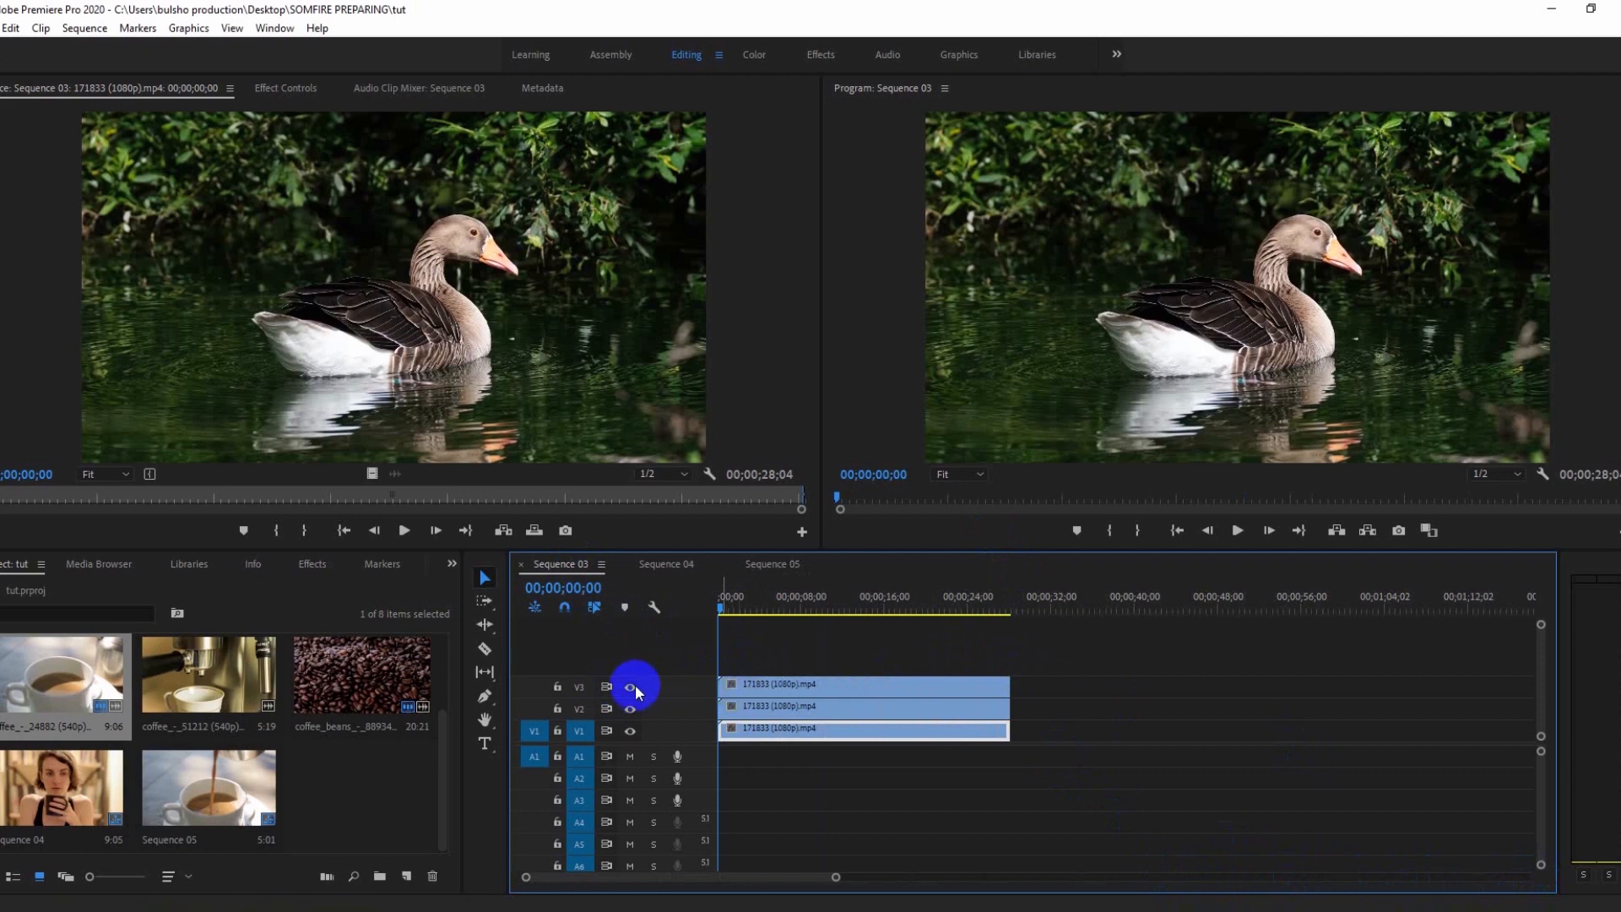
click(631, 709)
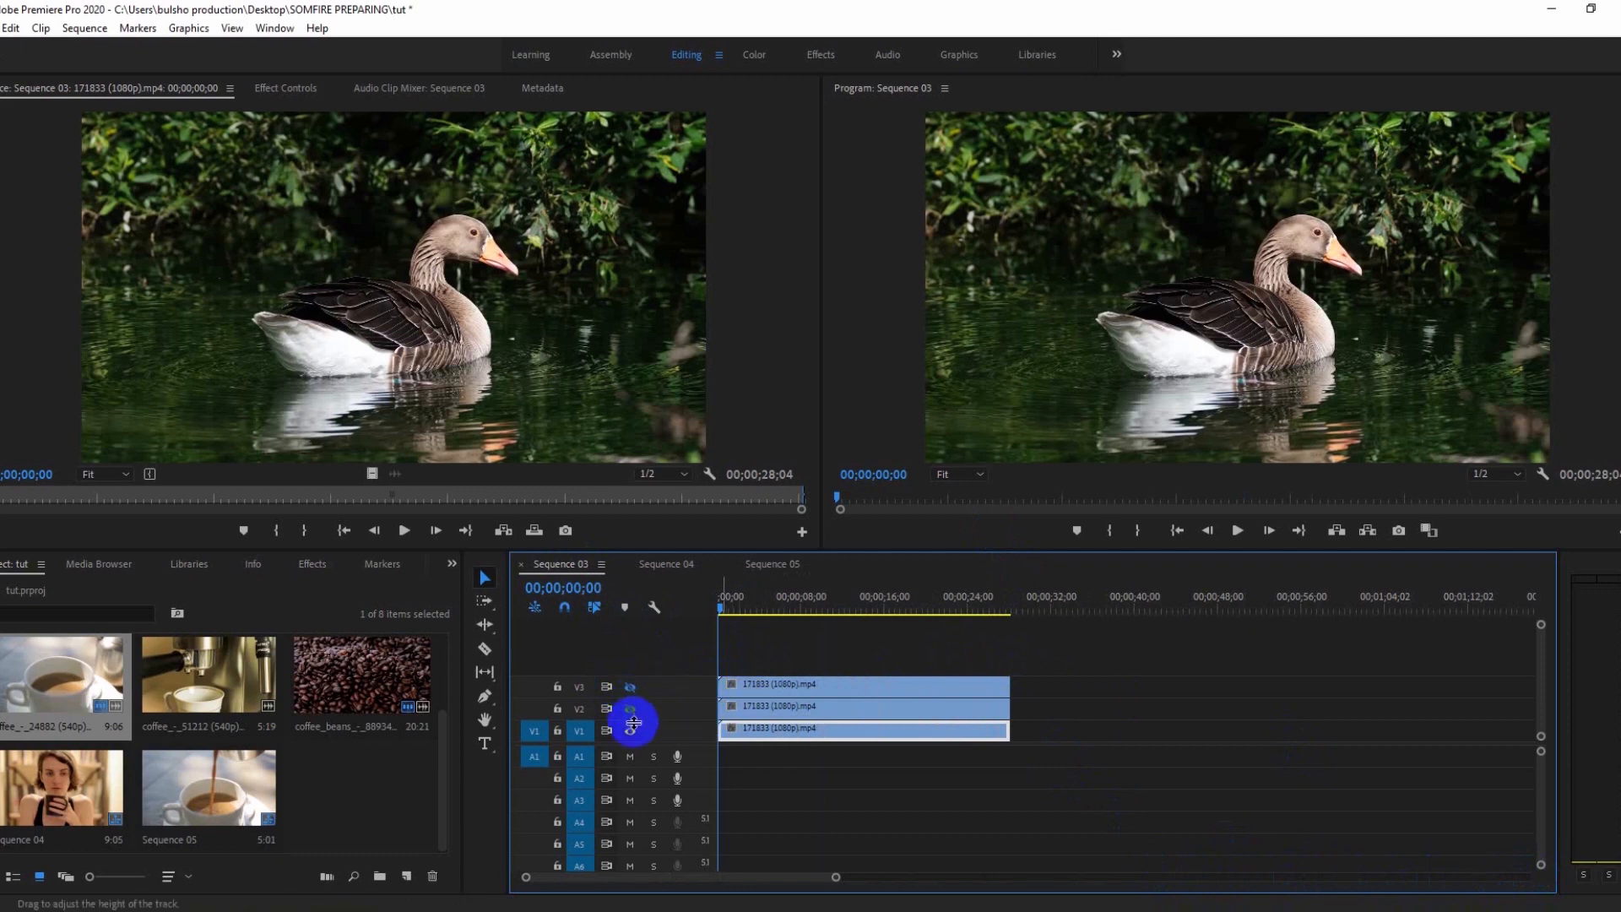
click(631, 731)
click(630, 709)
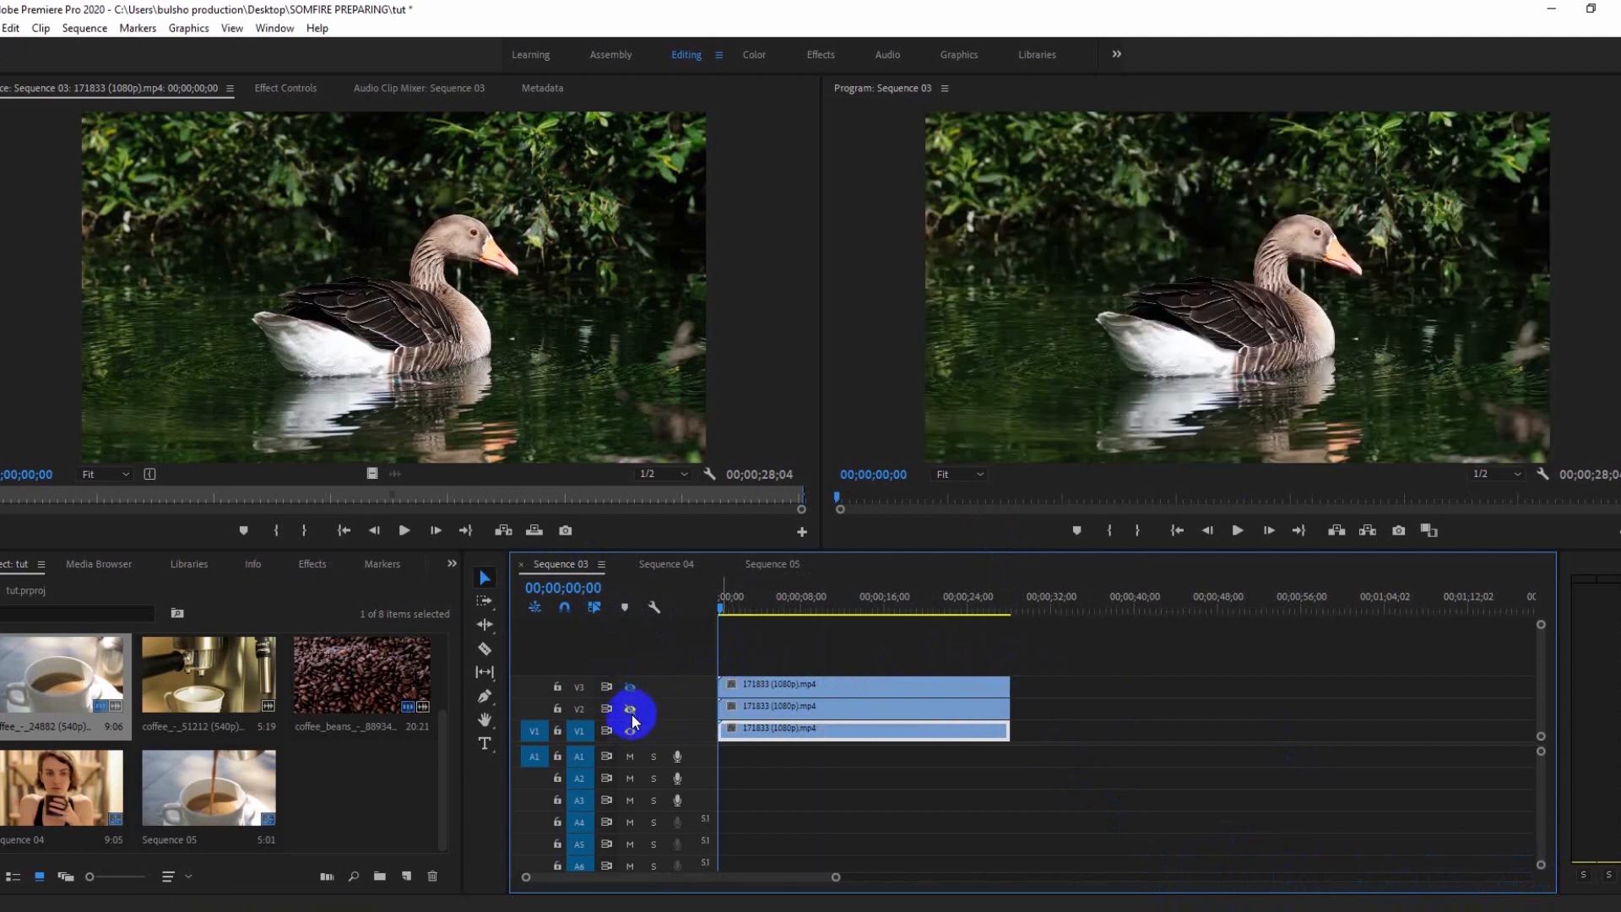
Duplicate the goose clip from V3 onto a new video track V4 directly above it
click(895, 687)
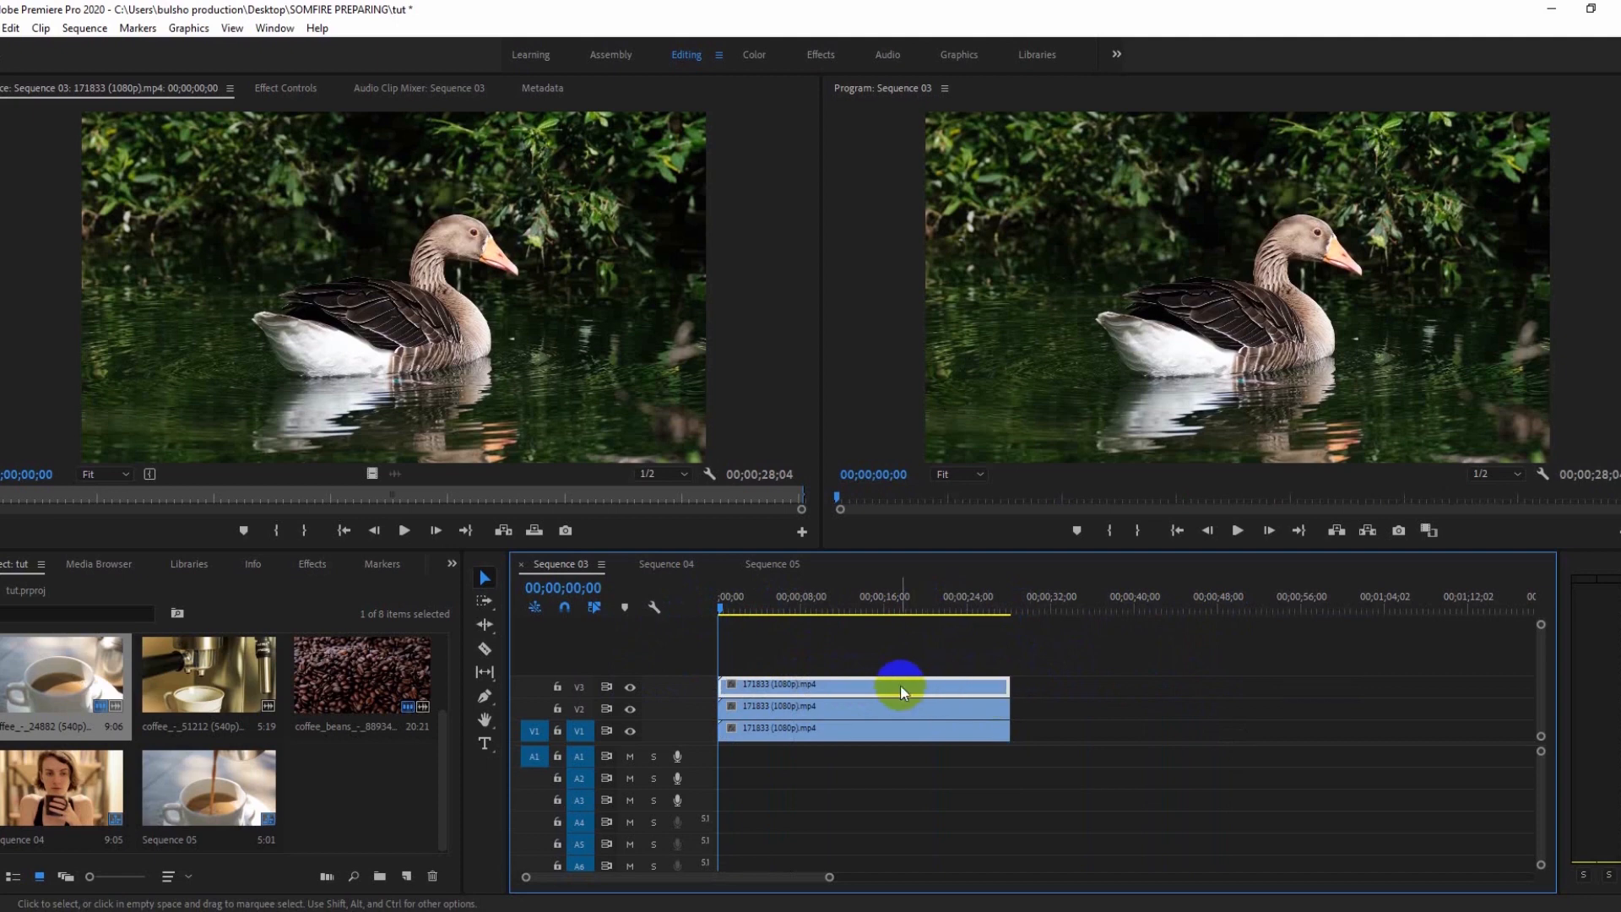
drag(899, 688, 898, 663)
drag(1067, 639, 898, 771)
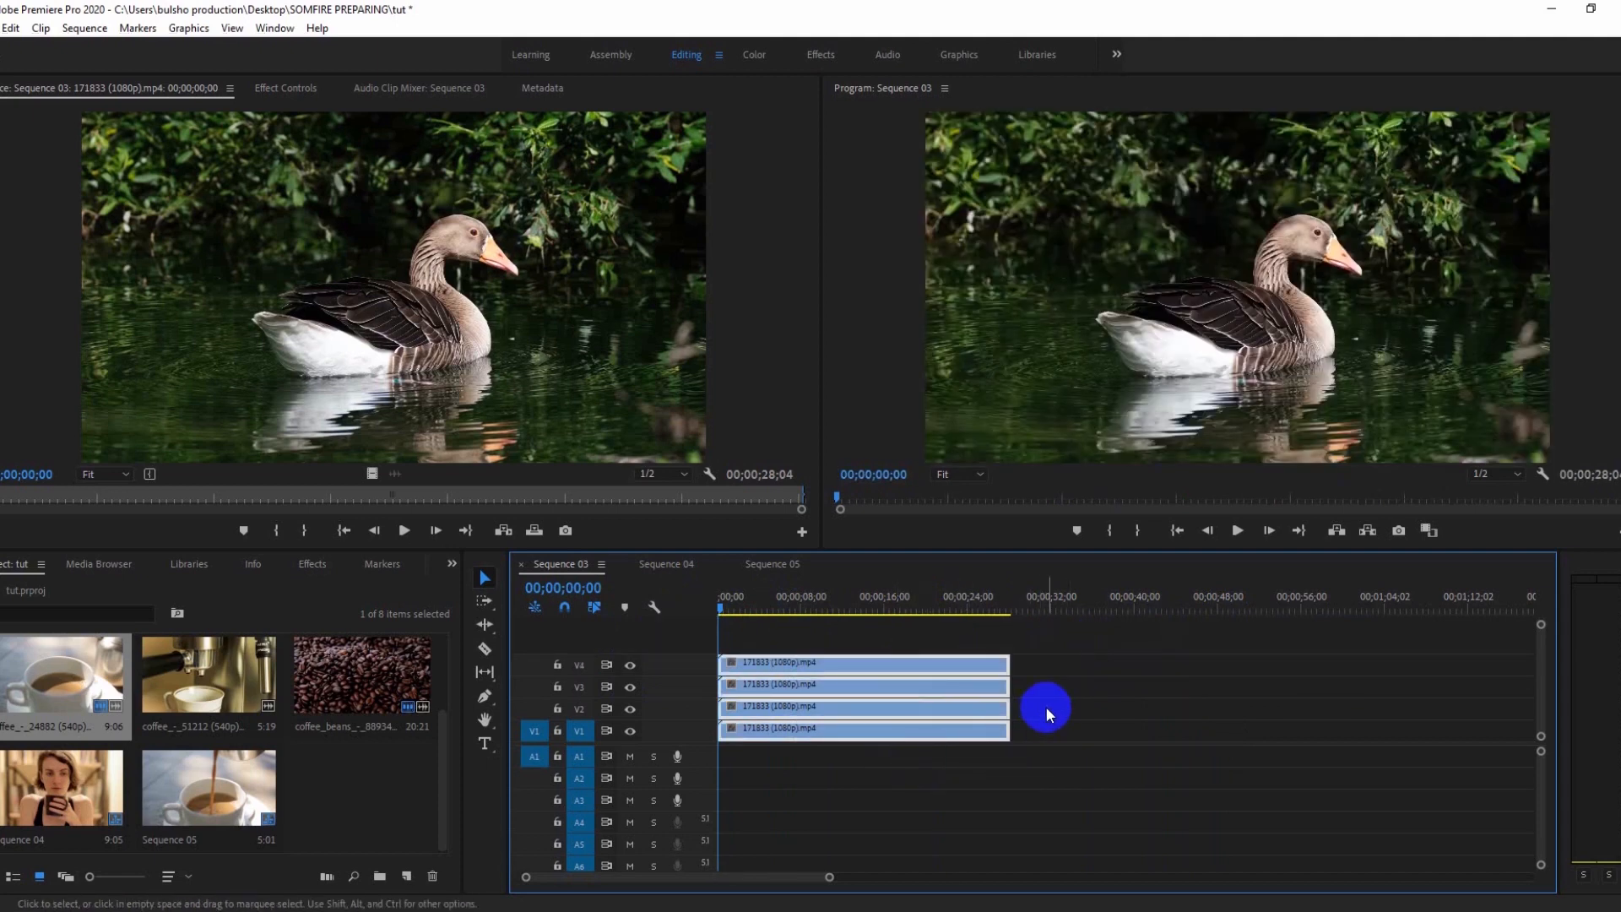
click(1070, 671)
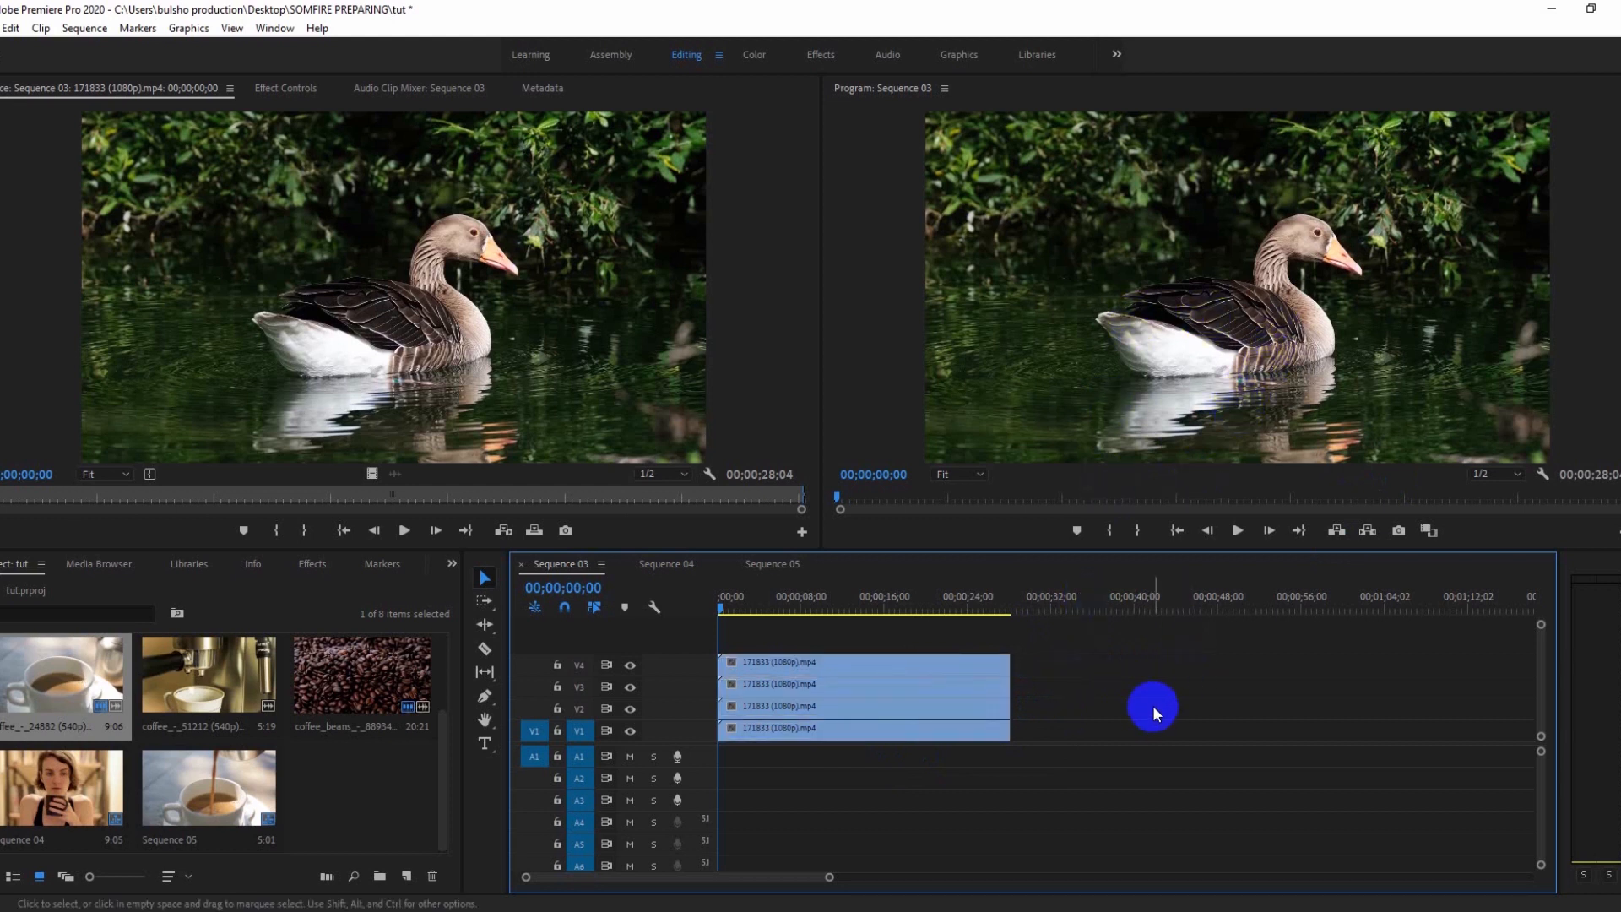
Set the Motion scale of the clip on V4 to 50
click(814, 673)
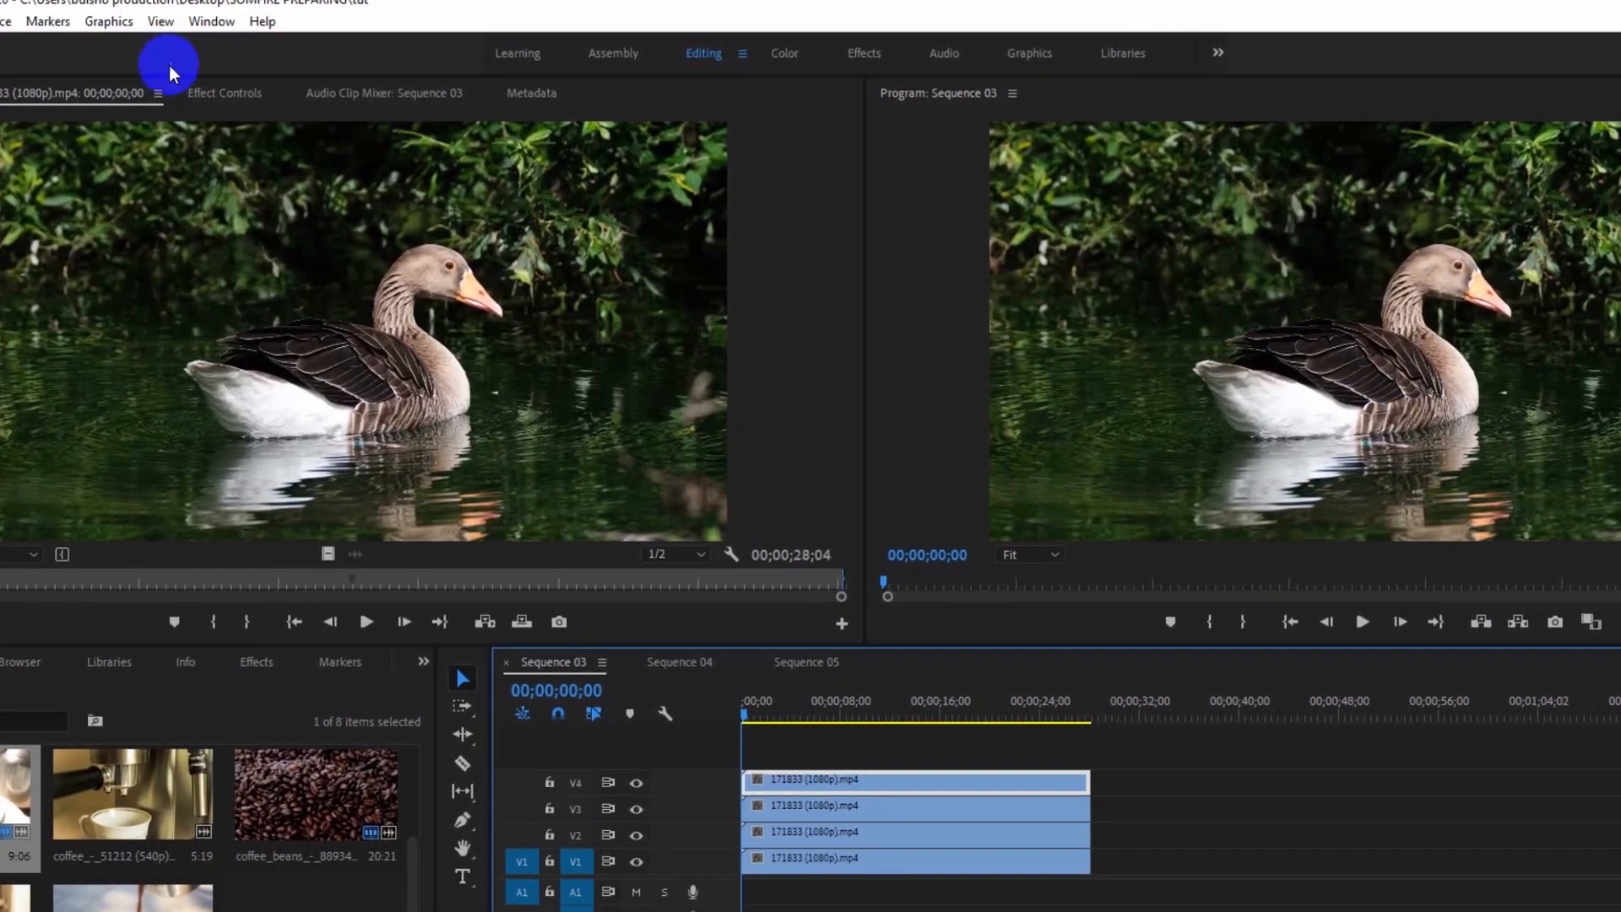
click(234, 91)
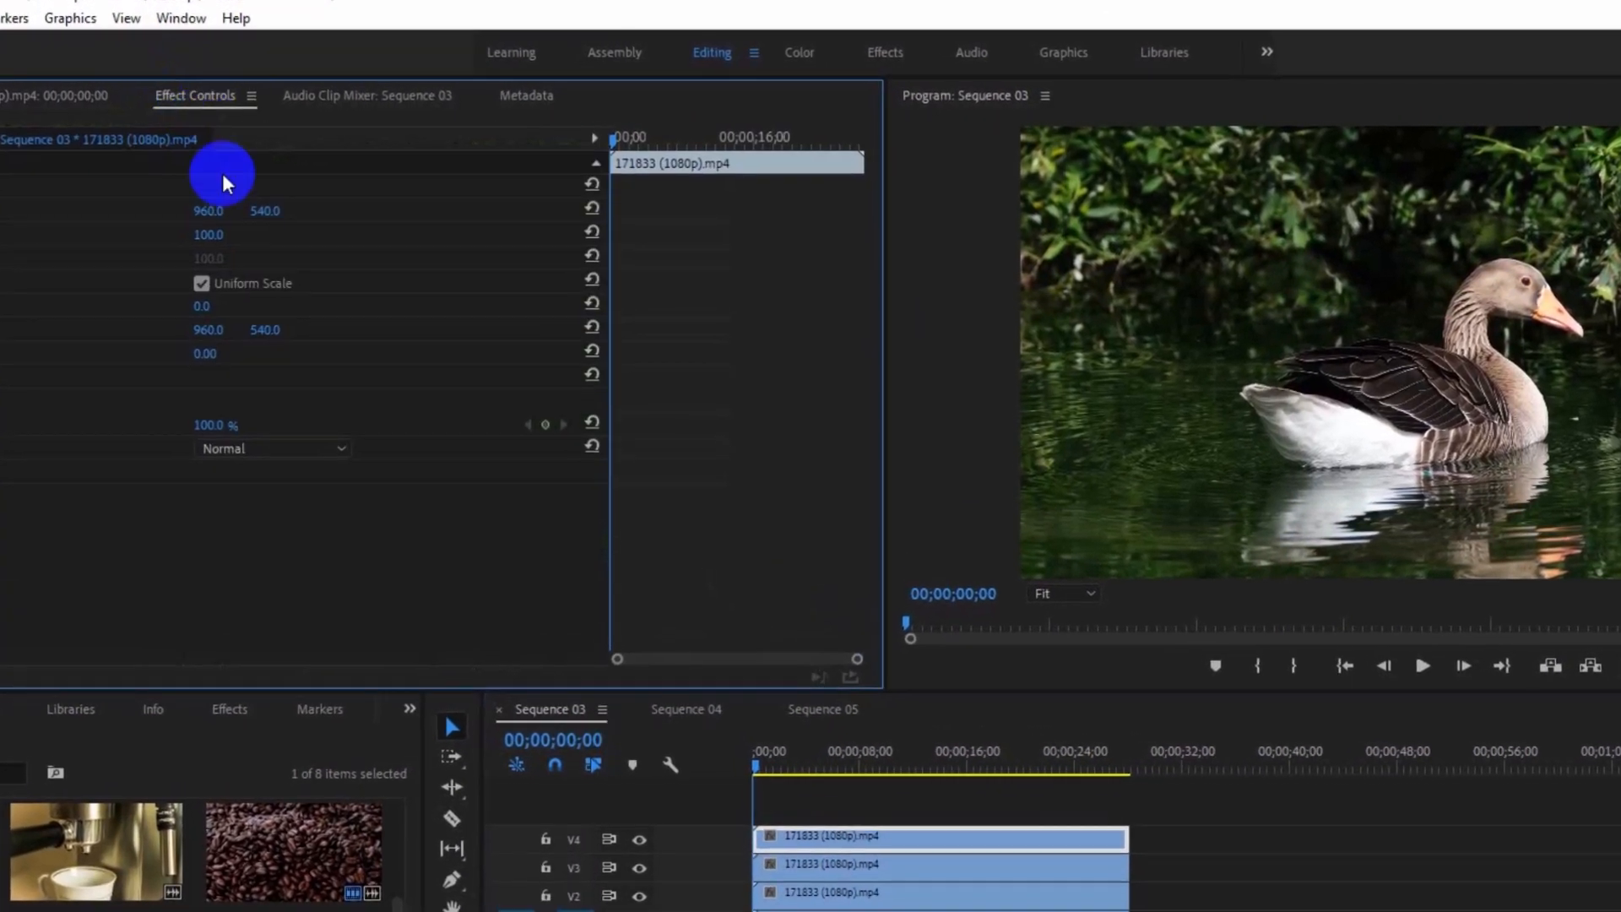
click(195, 243)
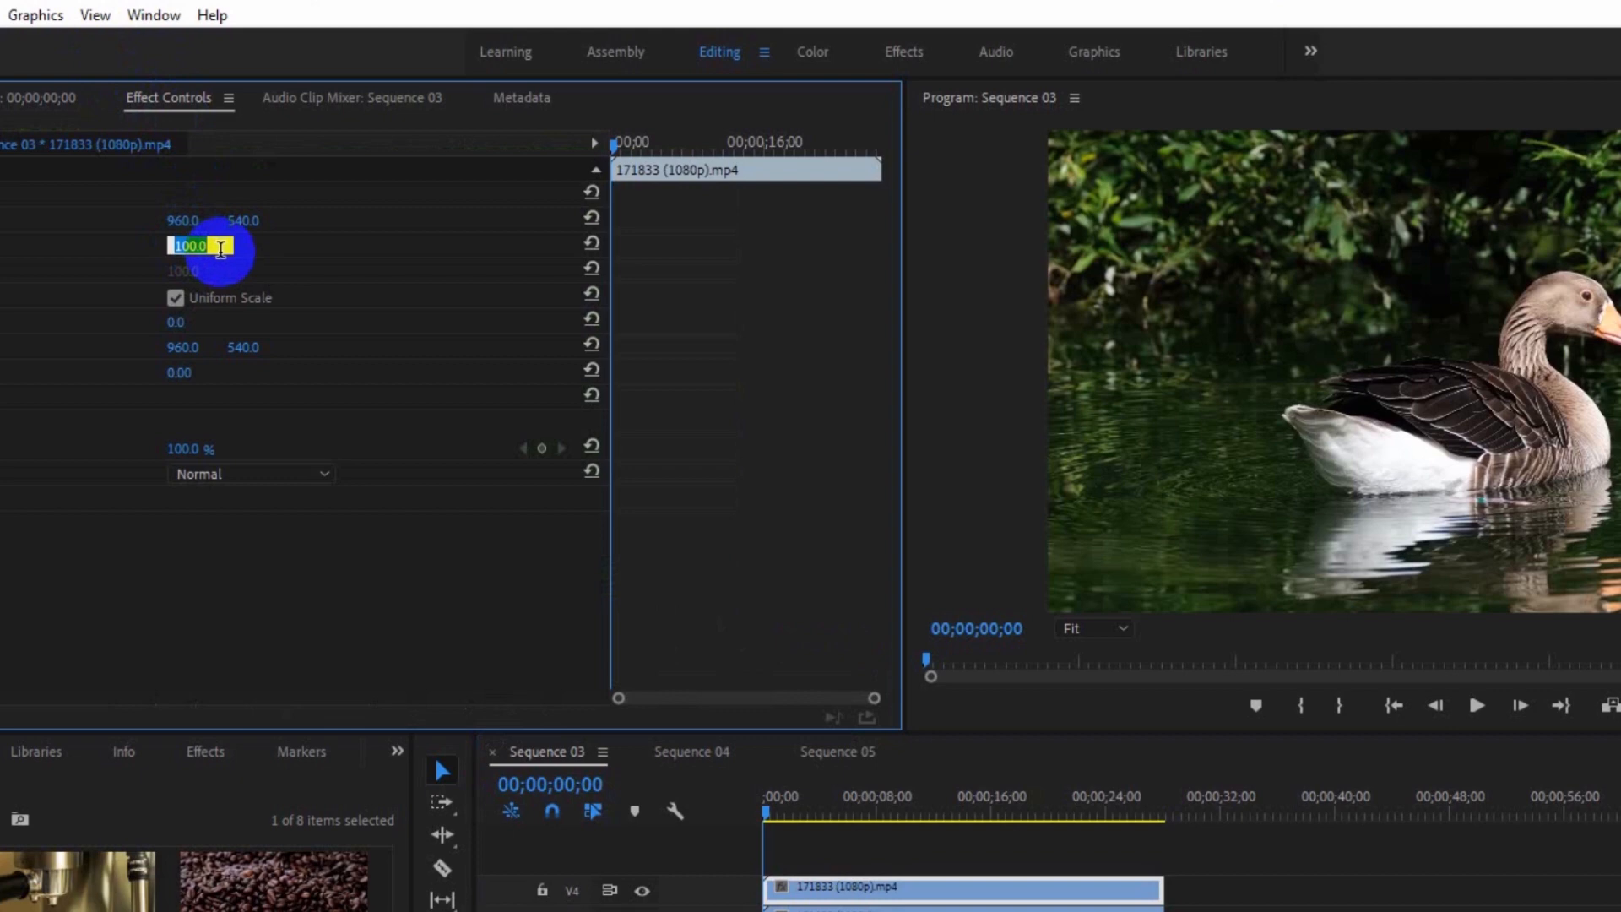
text(50)
key(Return)
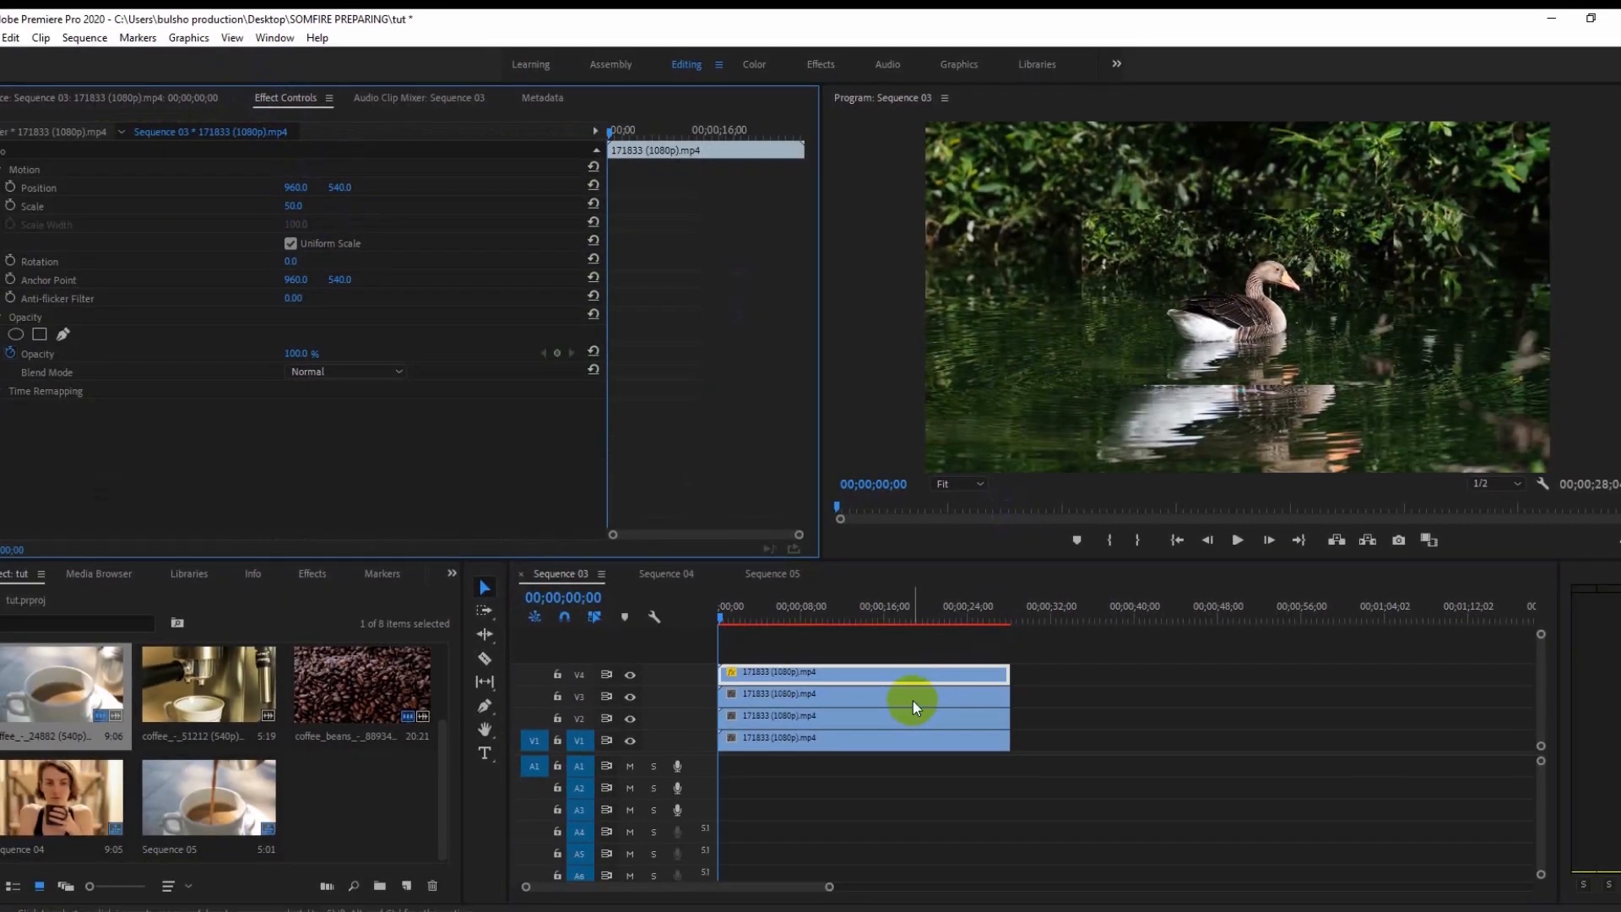
Set the Motion scale of the clips on V3 and V2 to 50
click(914, 701)
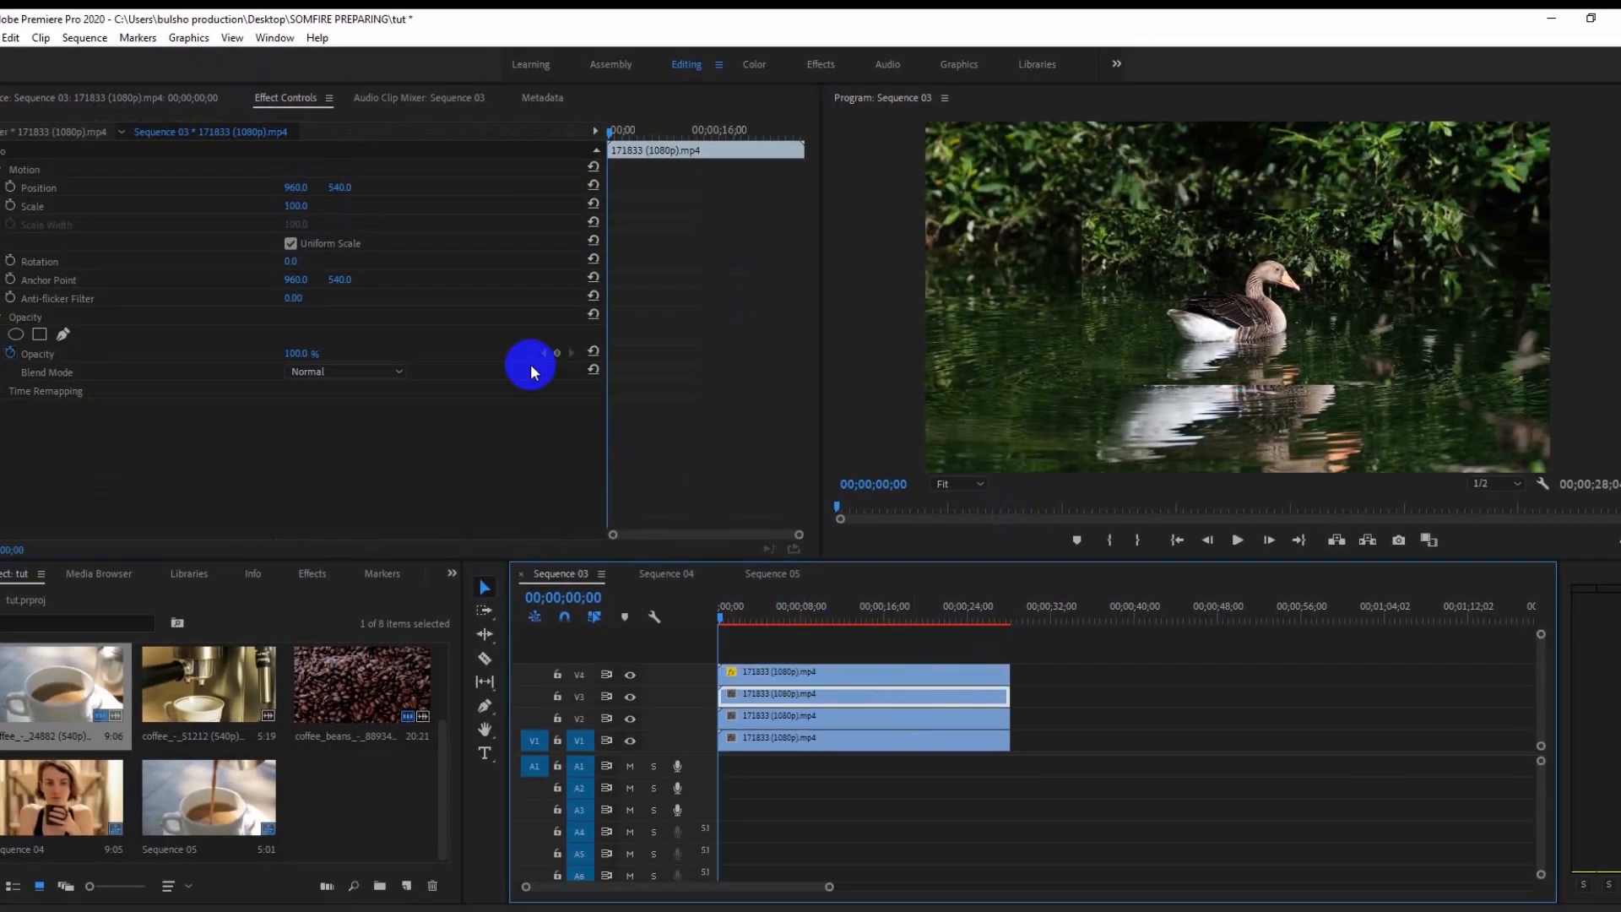
click(298, 209)
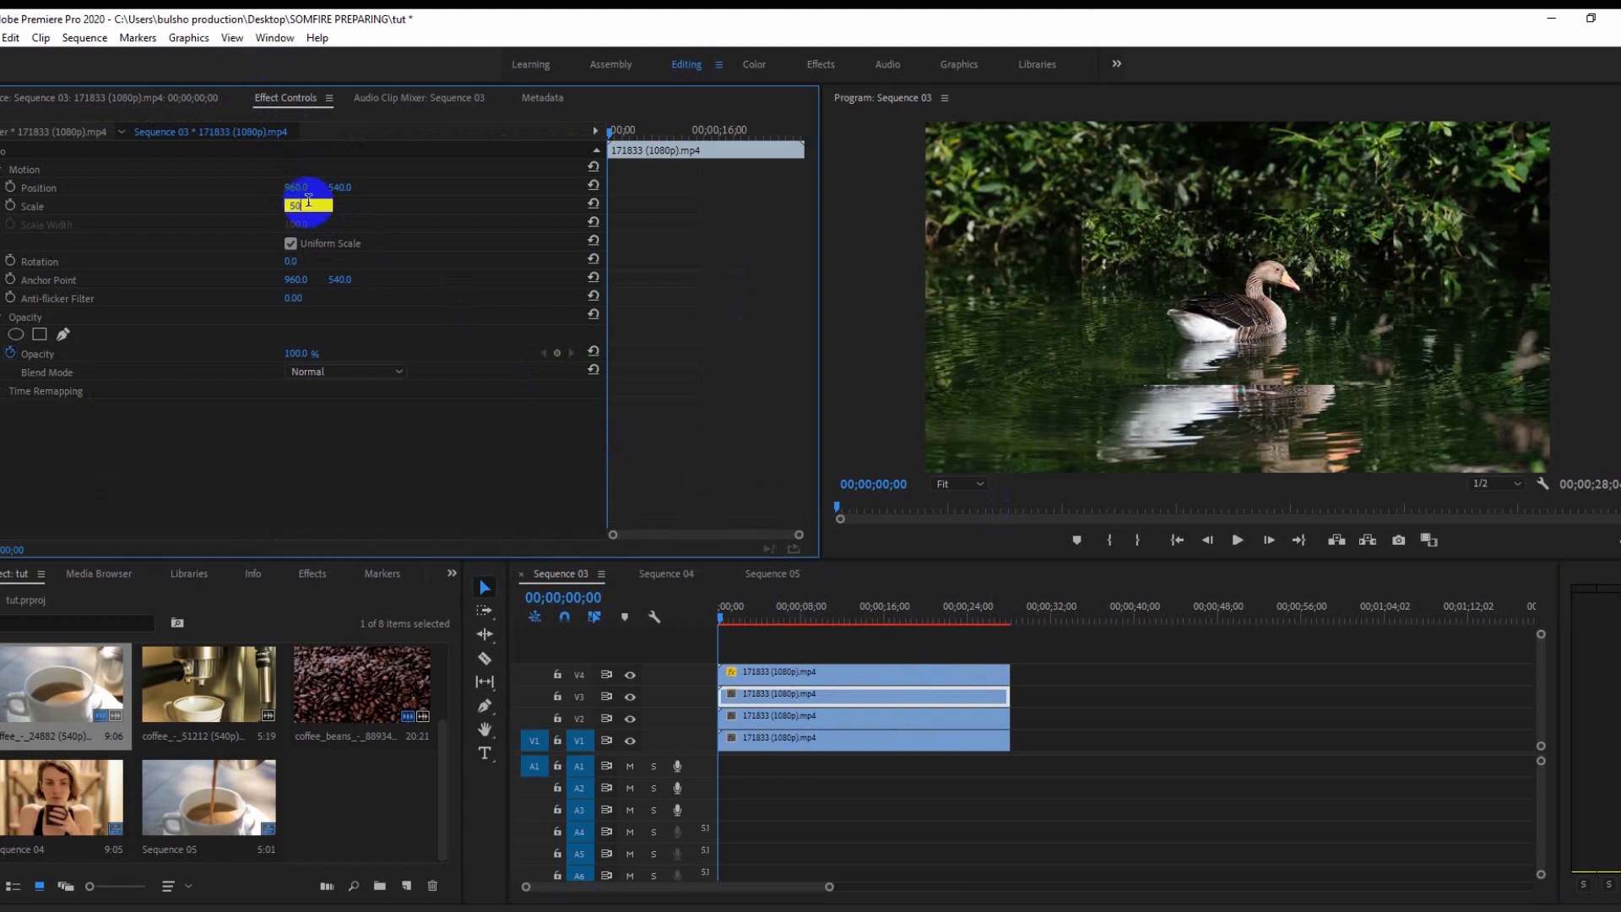
click(858, 719)
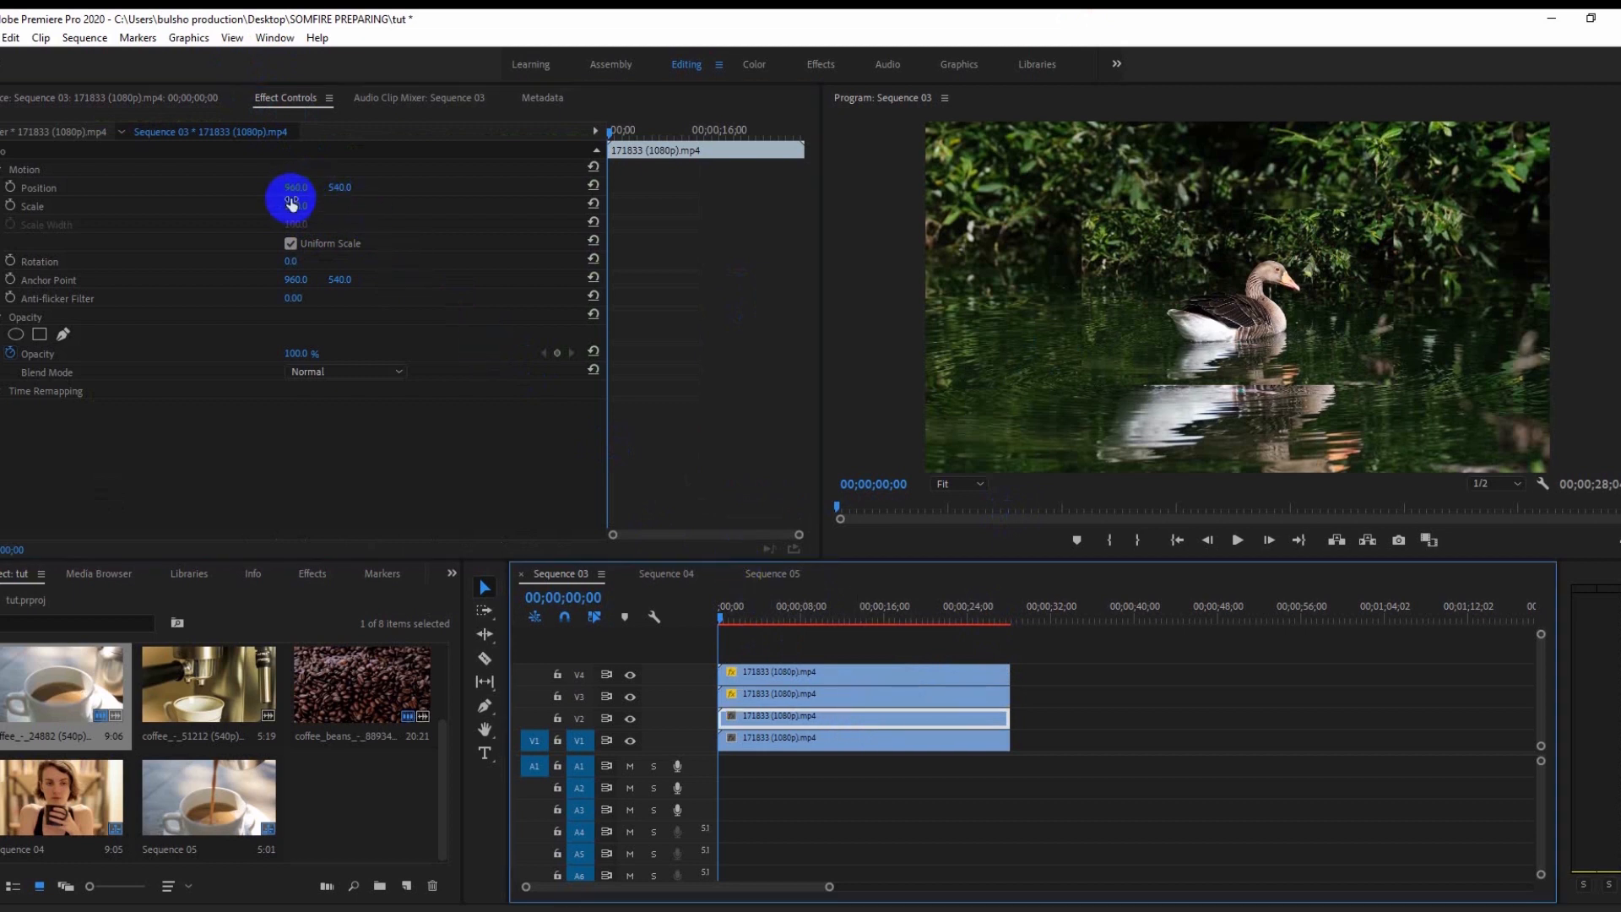
click(297, 116)
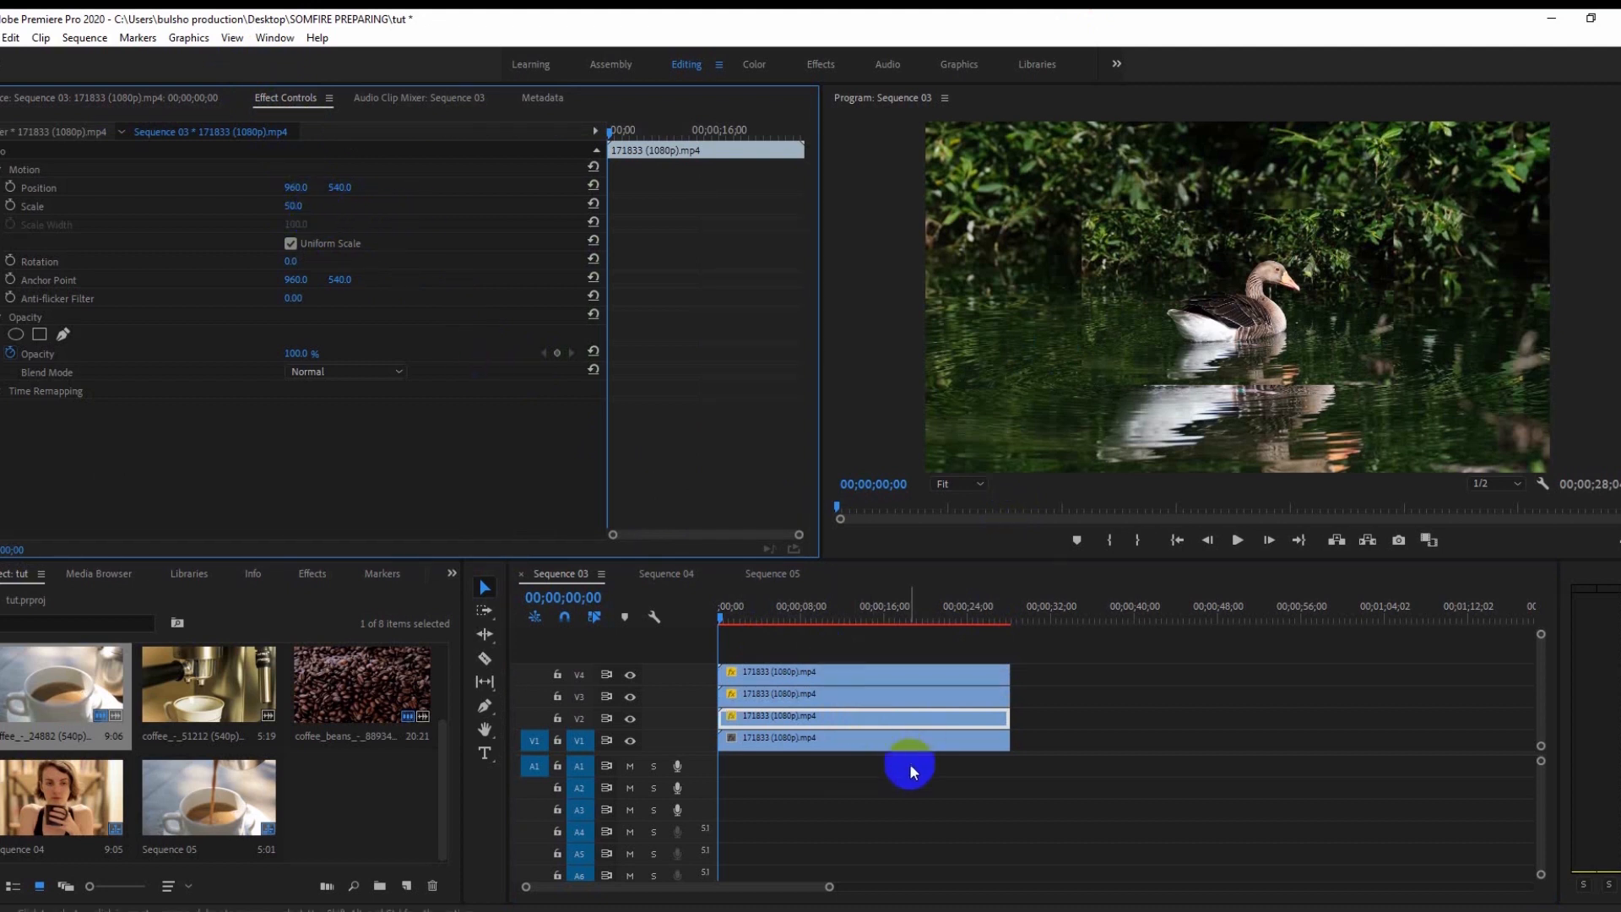
Set the Motion scale of the clip on V1 to 50
click(884, 739)
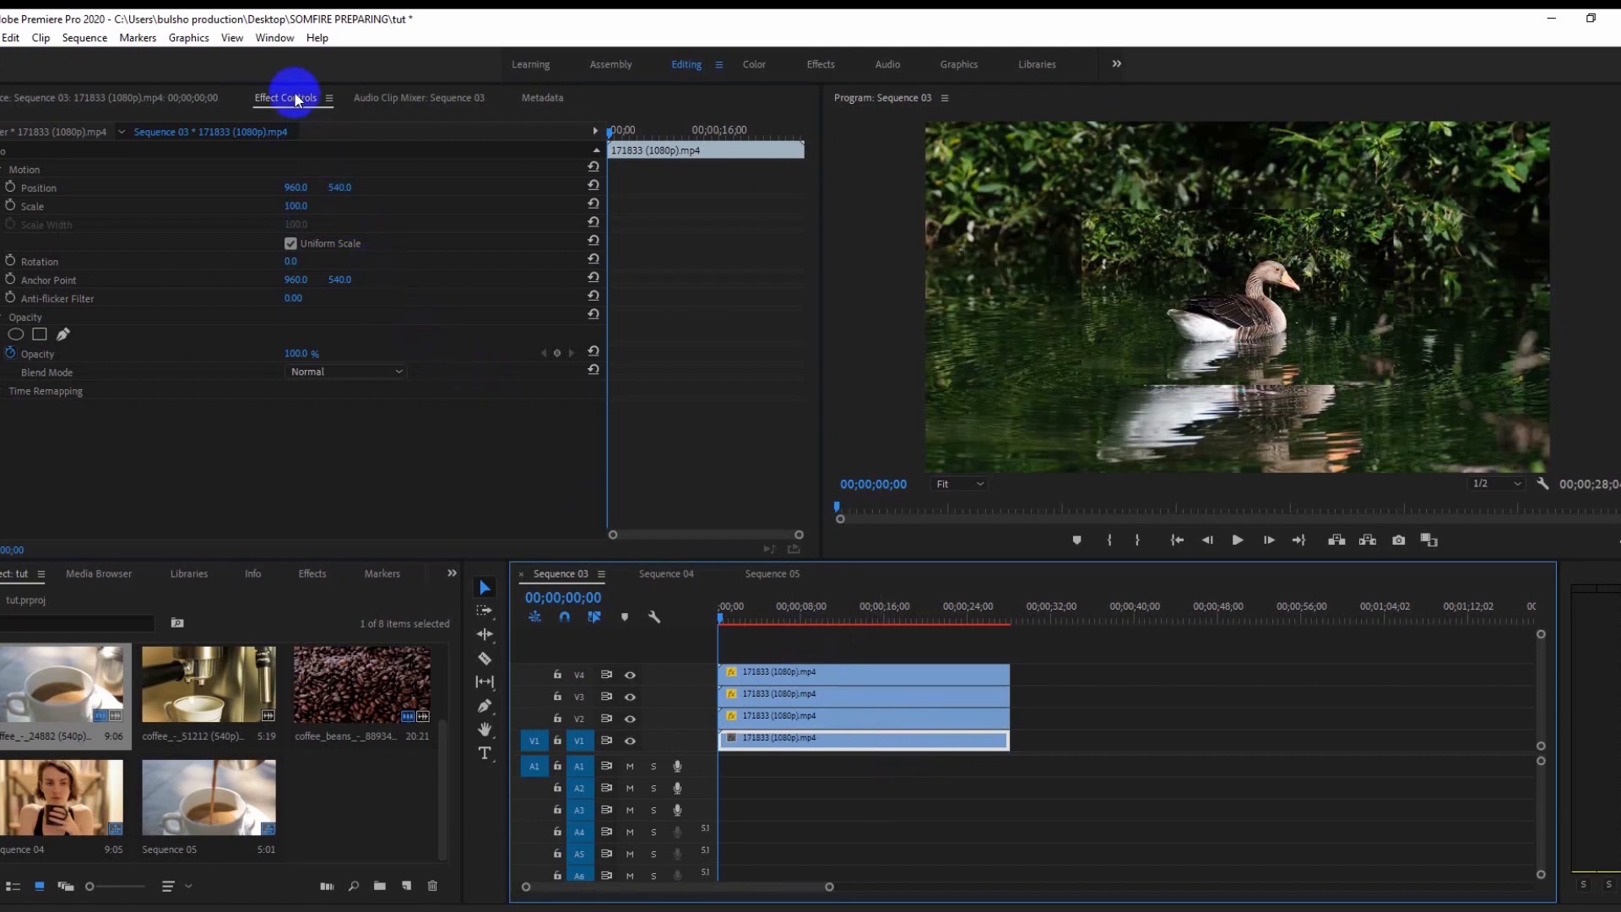
click(380, 98)
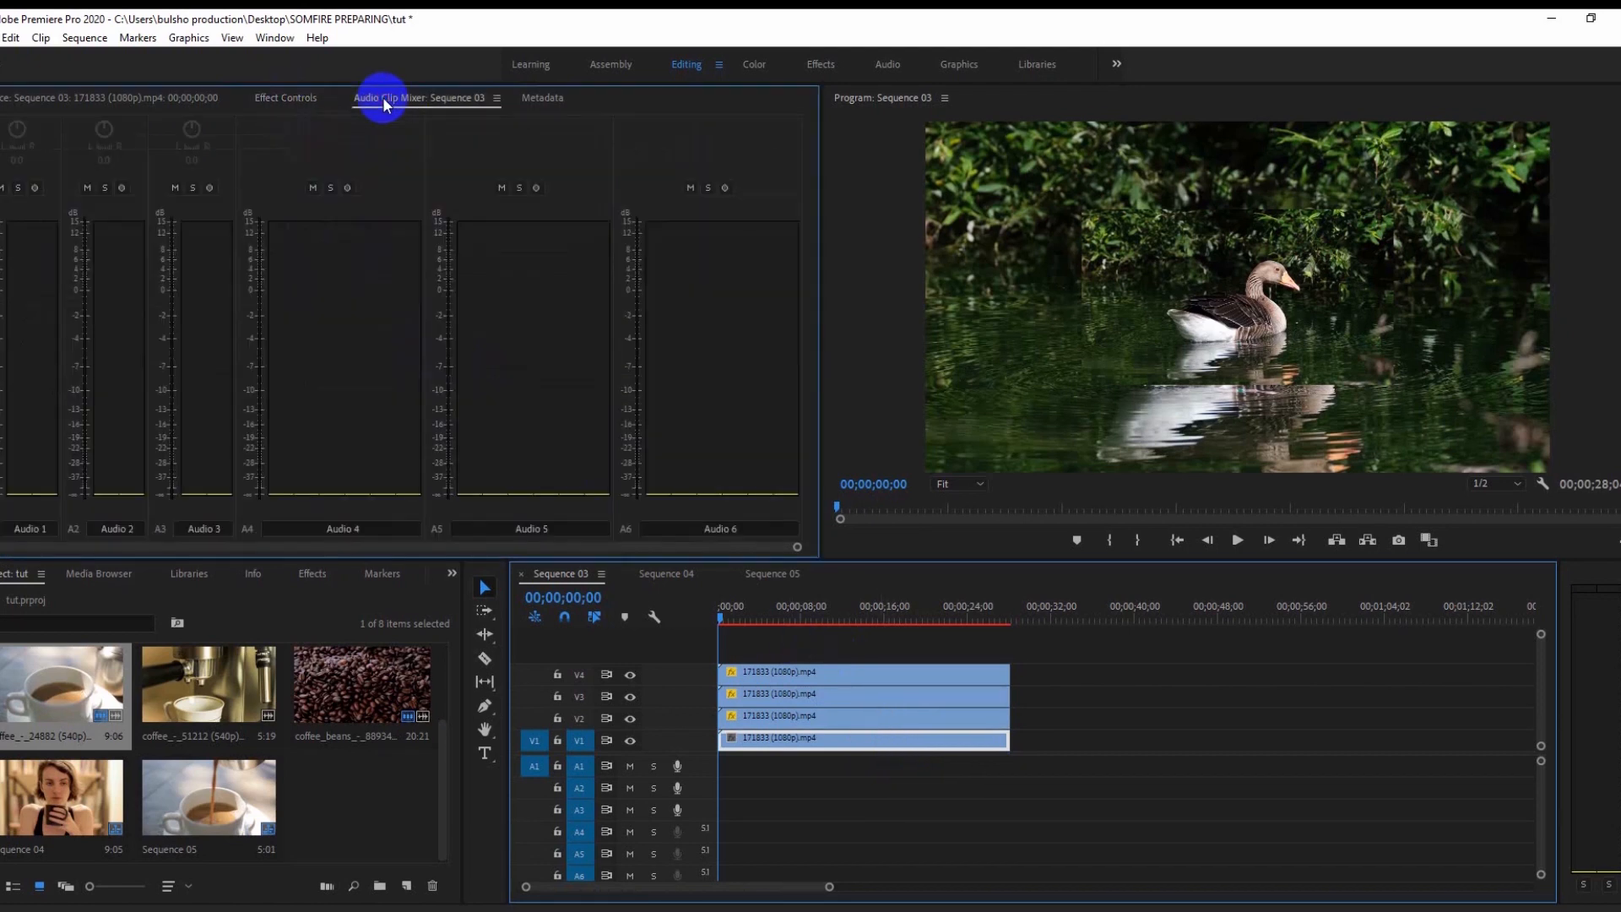
click(283, 99)
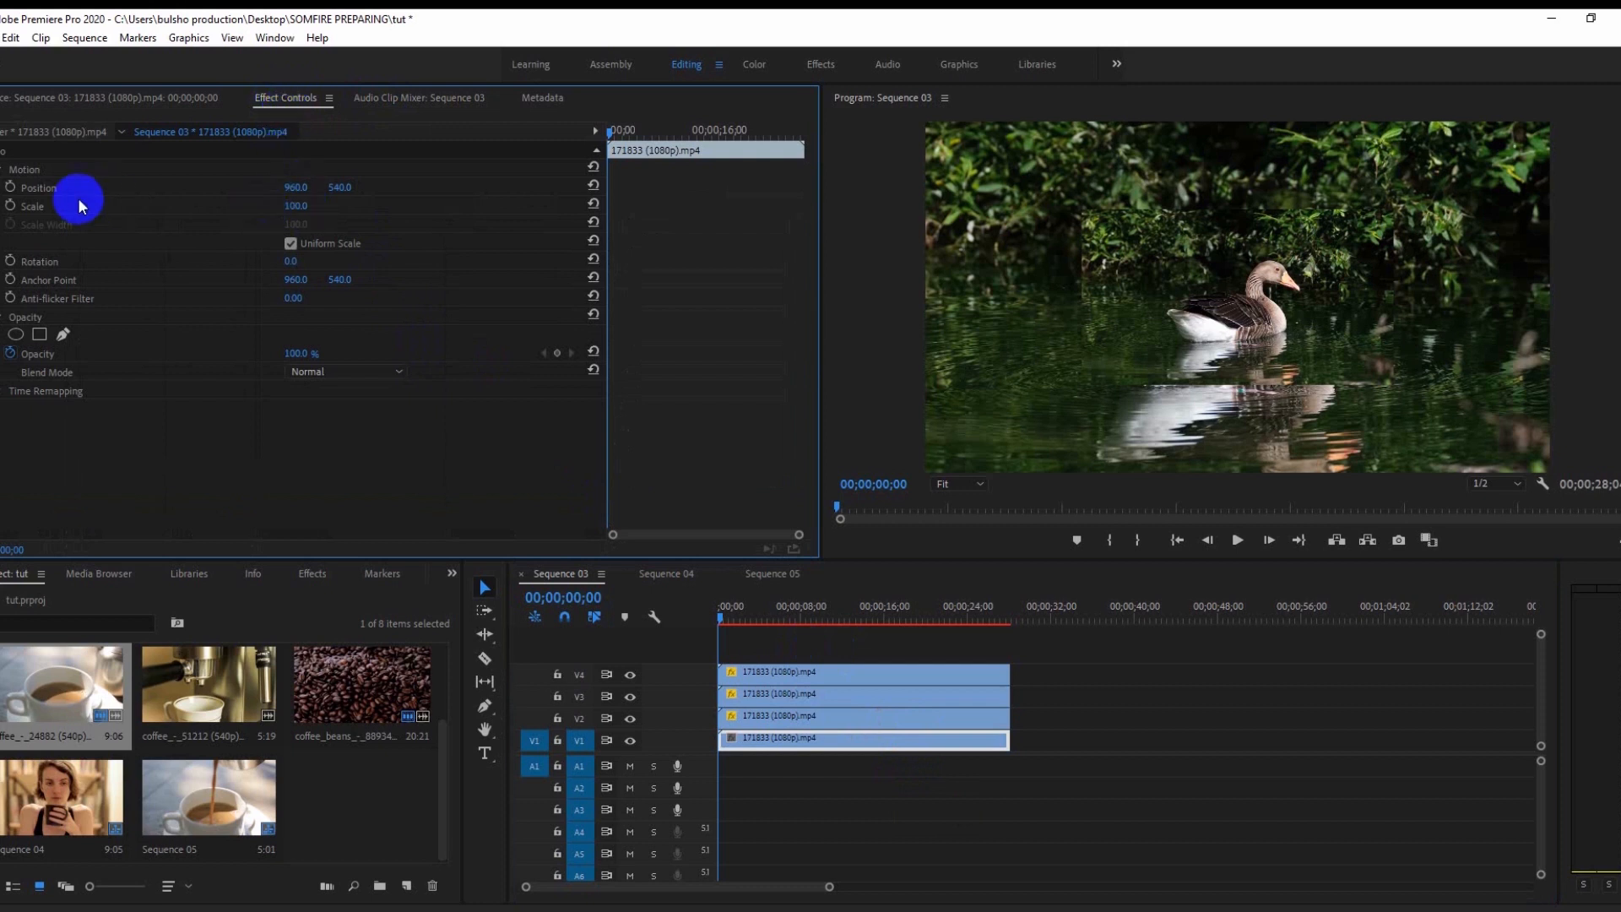
click(293, 207)
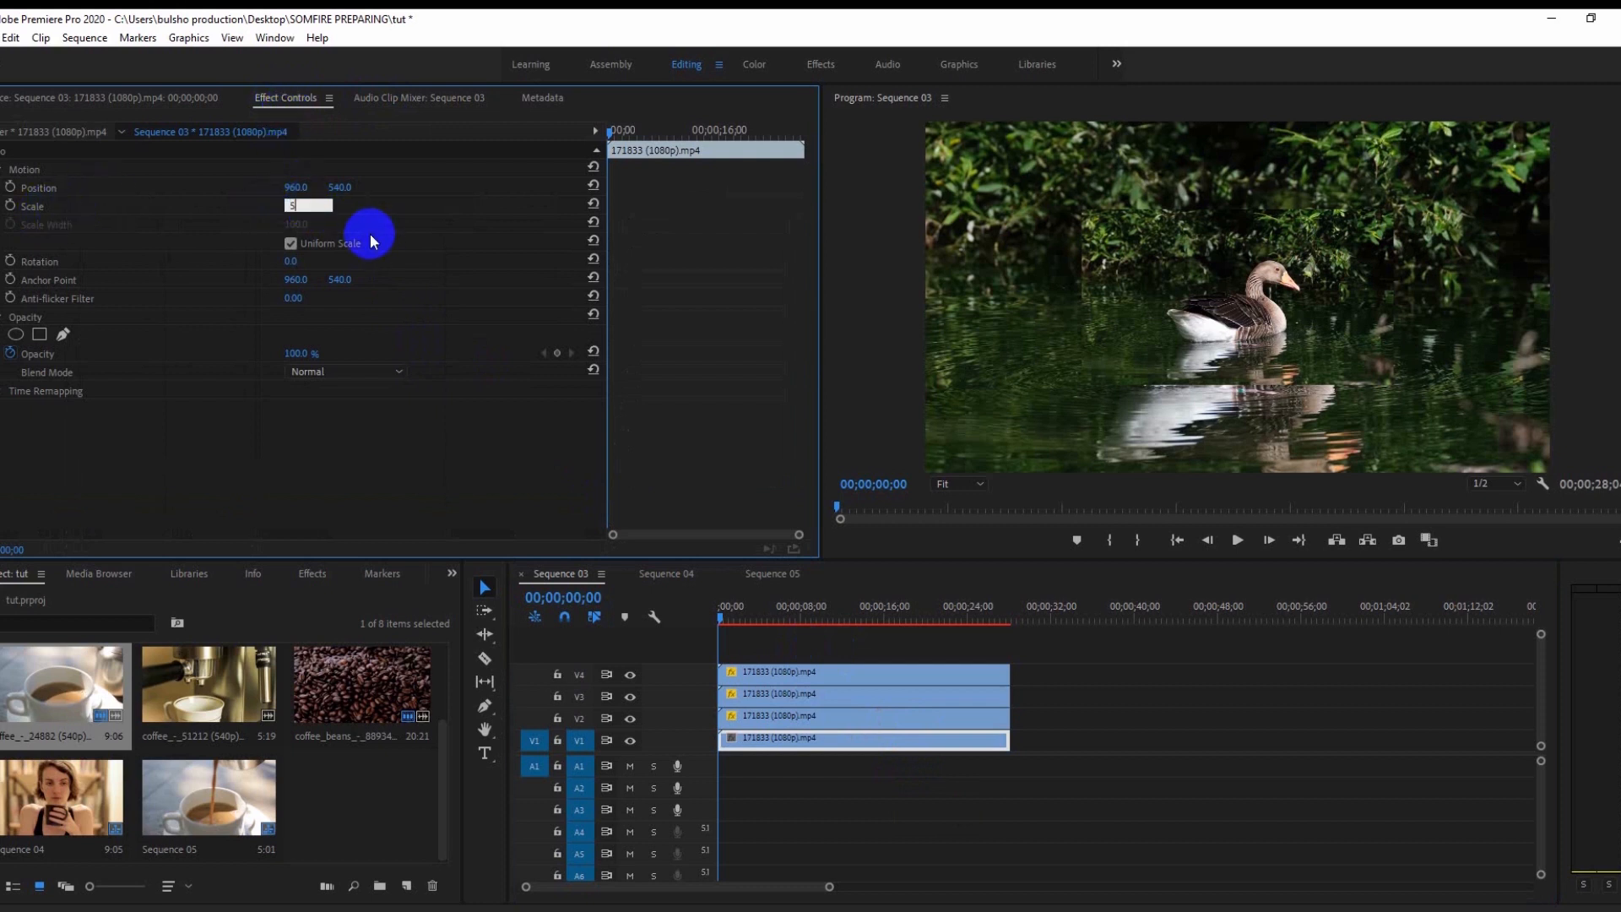
key(Return)
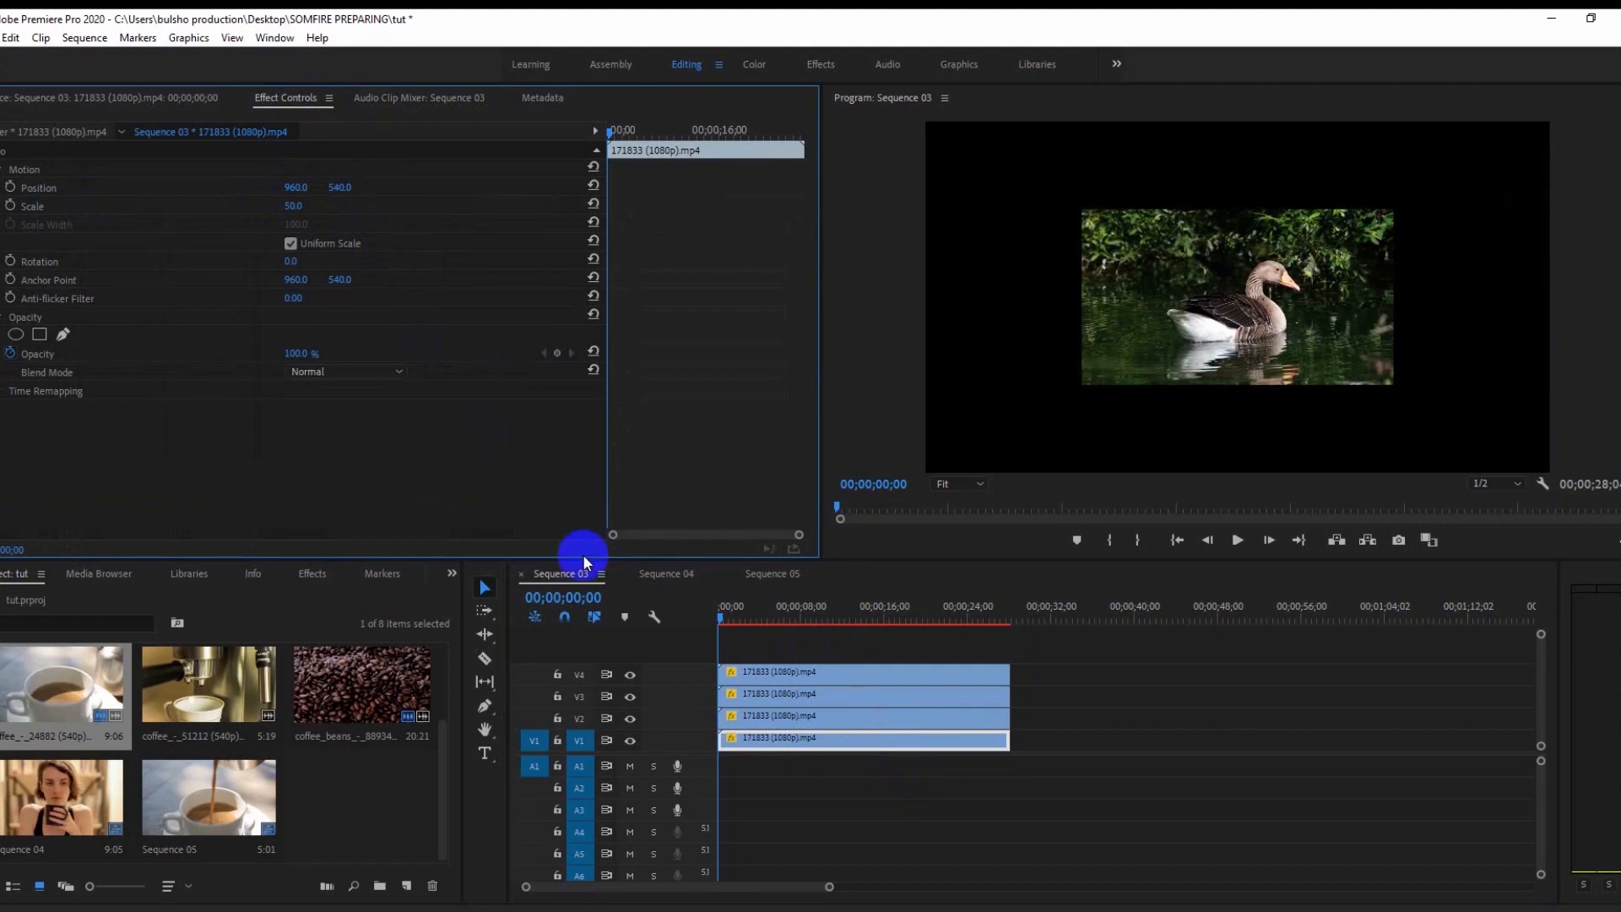
drag(1037, 656, 886, 766)
drag(1046, 653, 918, 762)
click(1063, 707)
Position the V4 clip in the upper-left quarter of the frame, with a horizontal position of 480
click(973, 675)
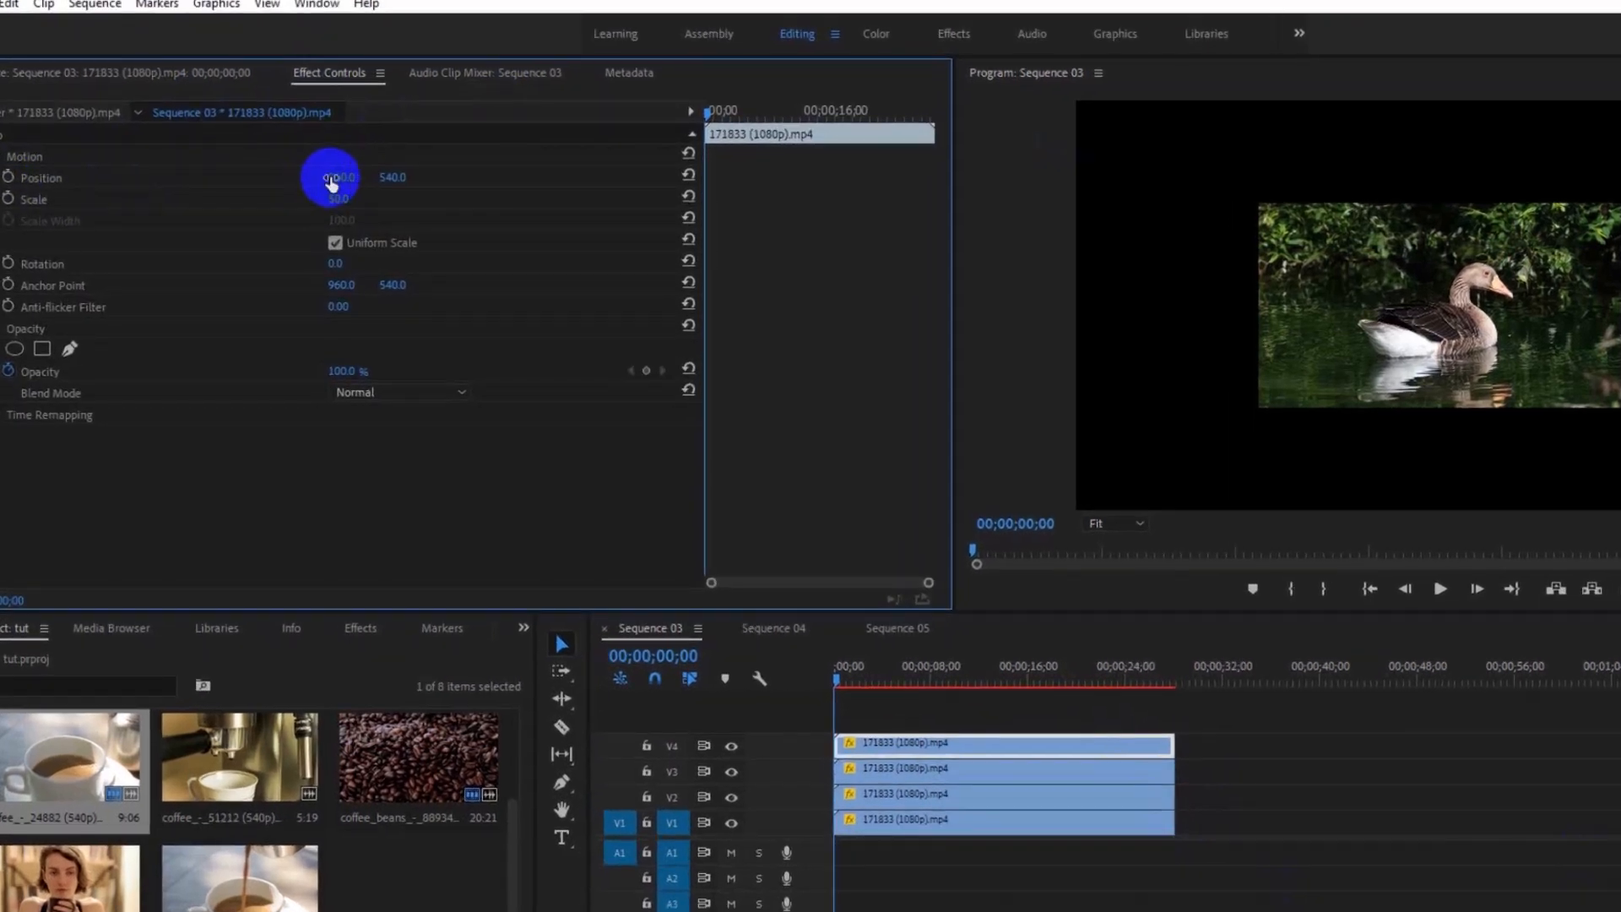
drag(389, 174, 284, 192)
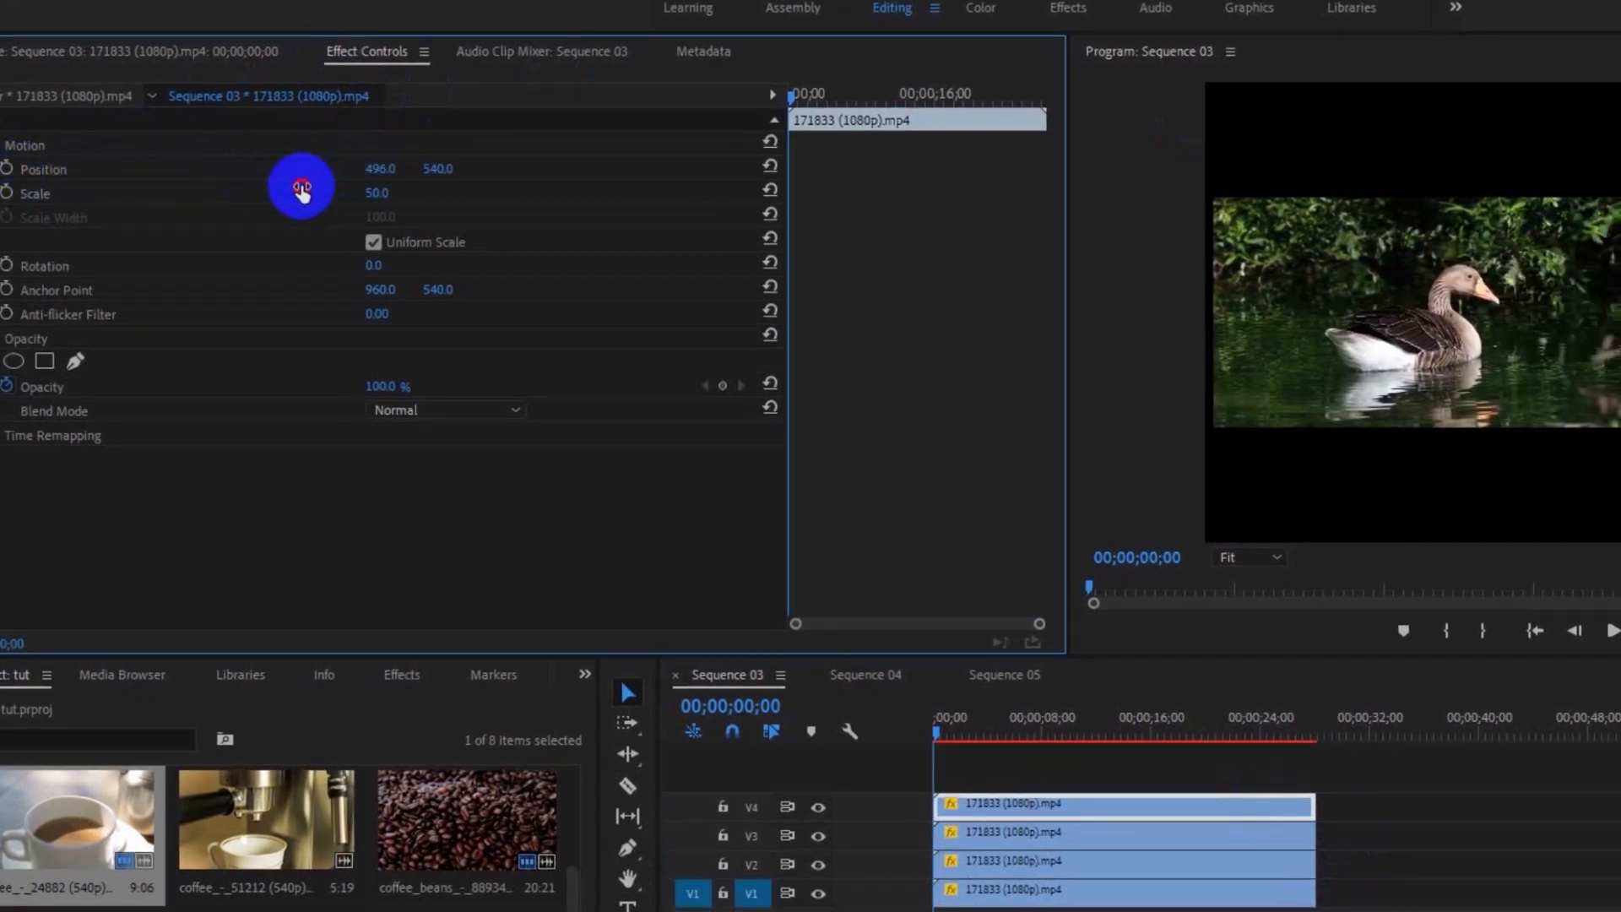
drag(453, 171, 147, 250)
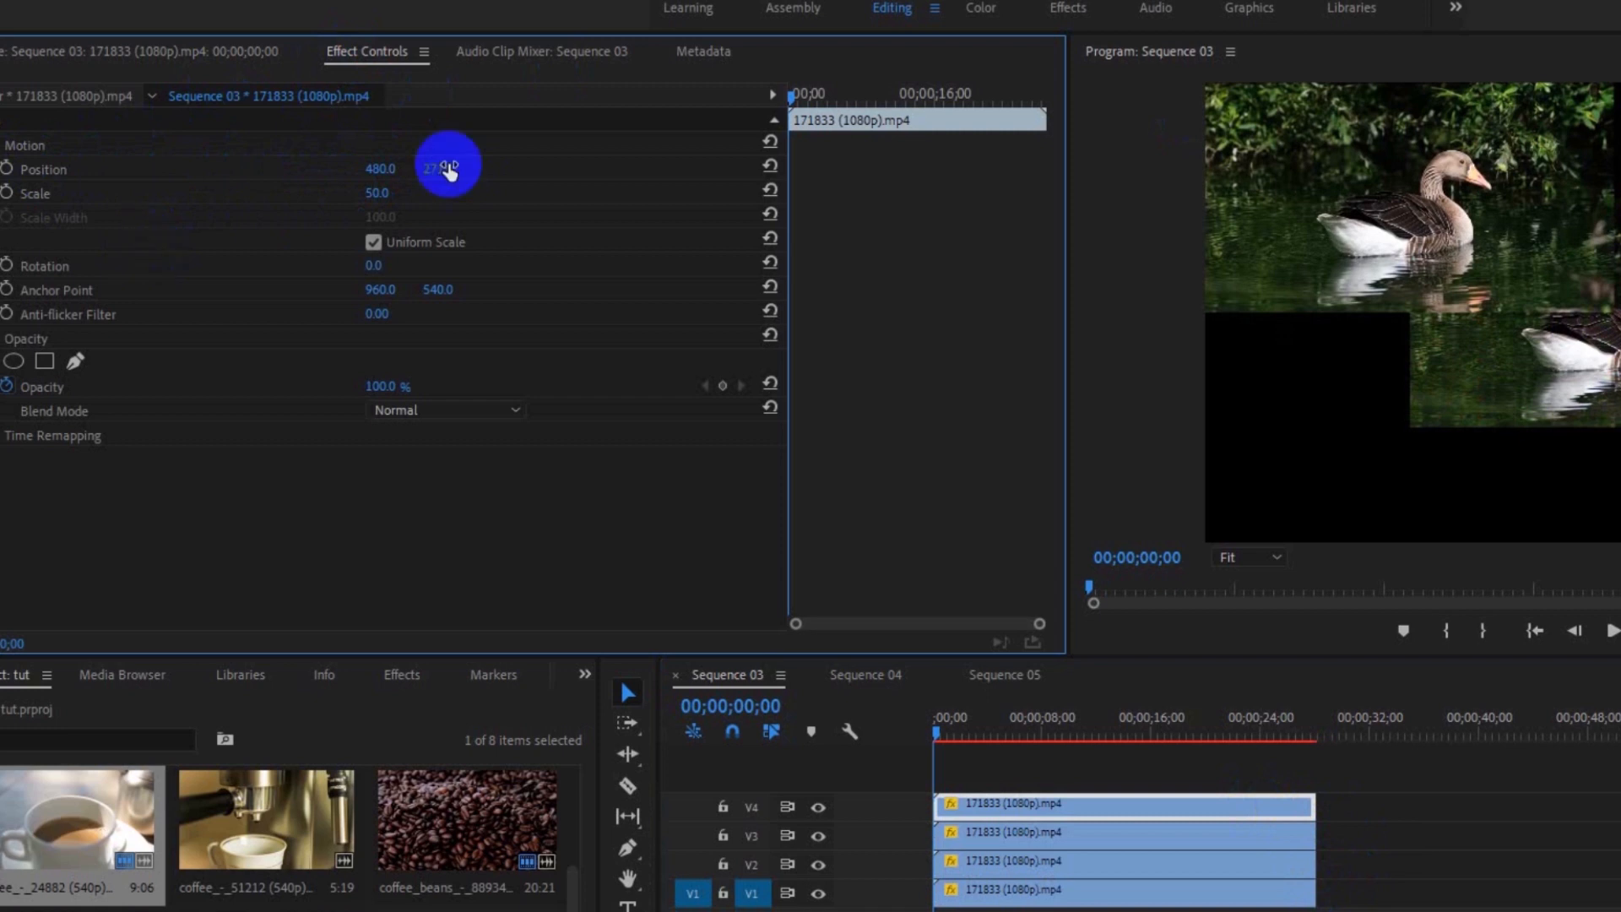
Position the V3 clip in the upper-right quarter of the frame at 1435, 270
click(1161, 836)
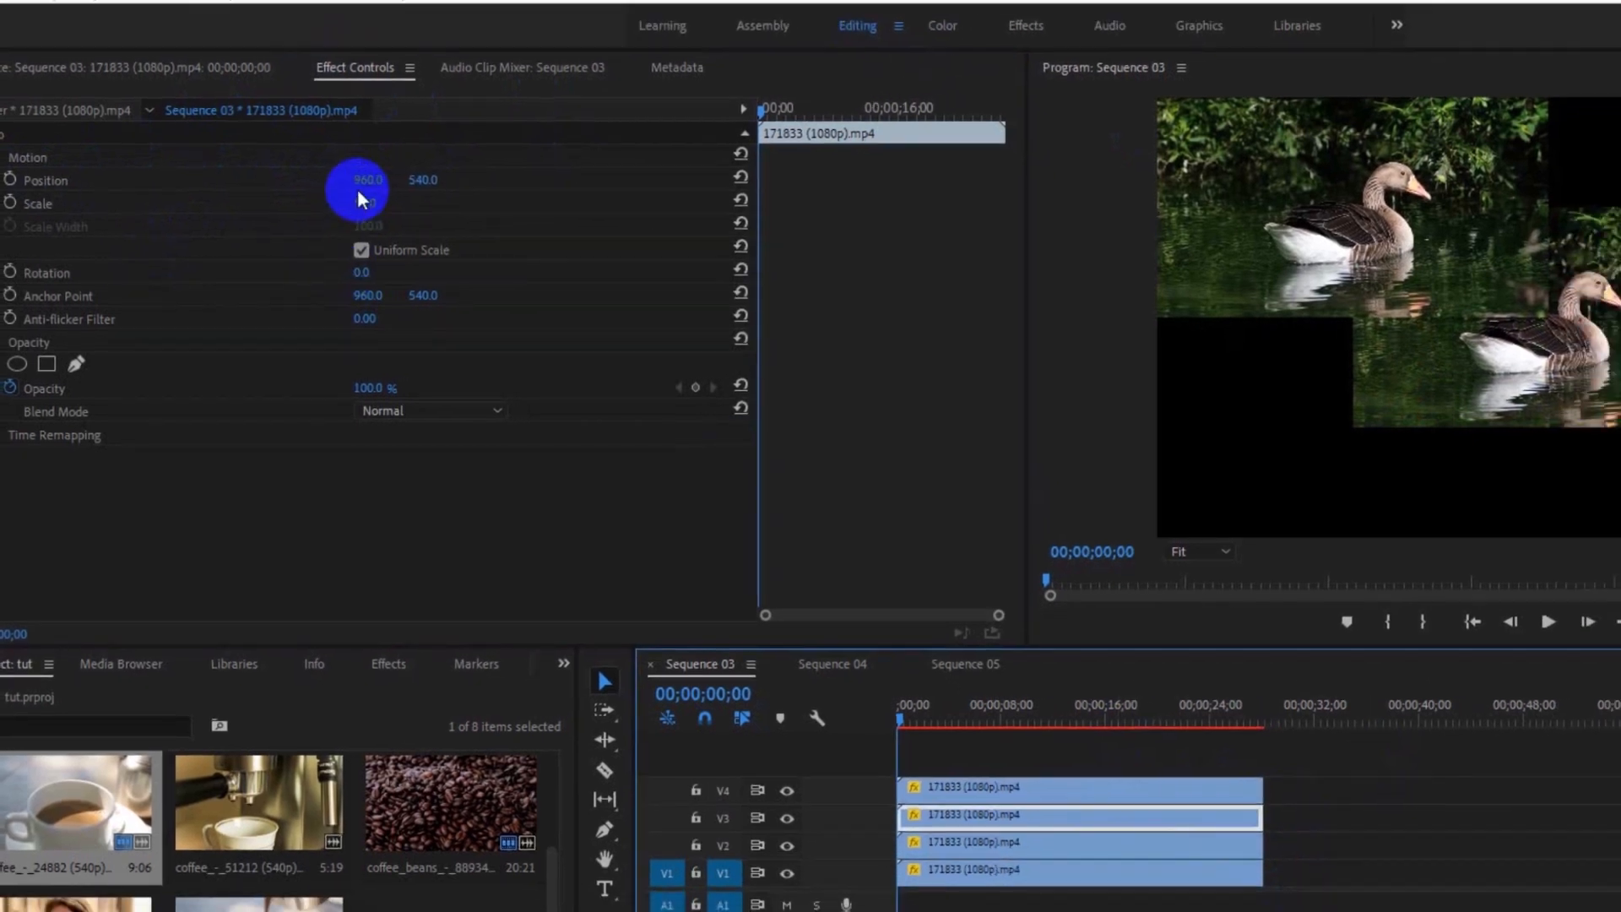
drag(358, 190, 809, 214)
drag(387, 206, 129, 249)
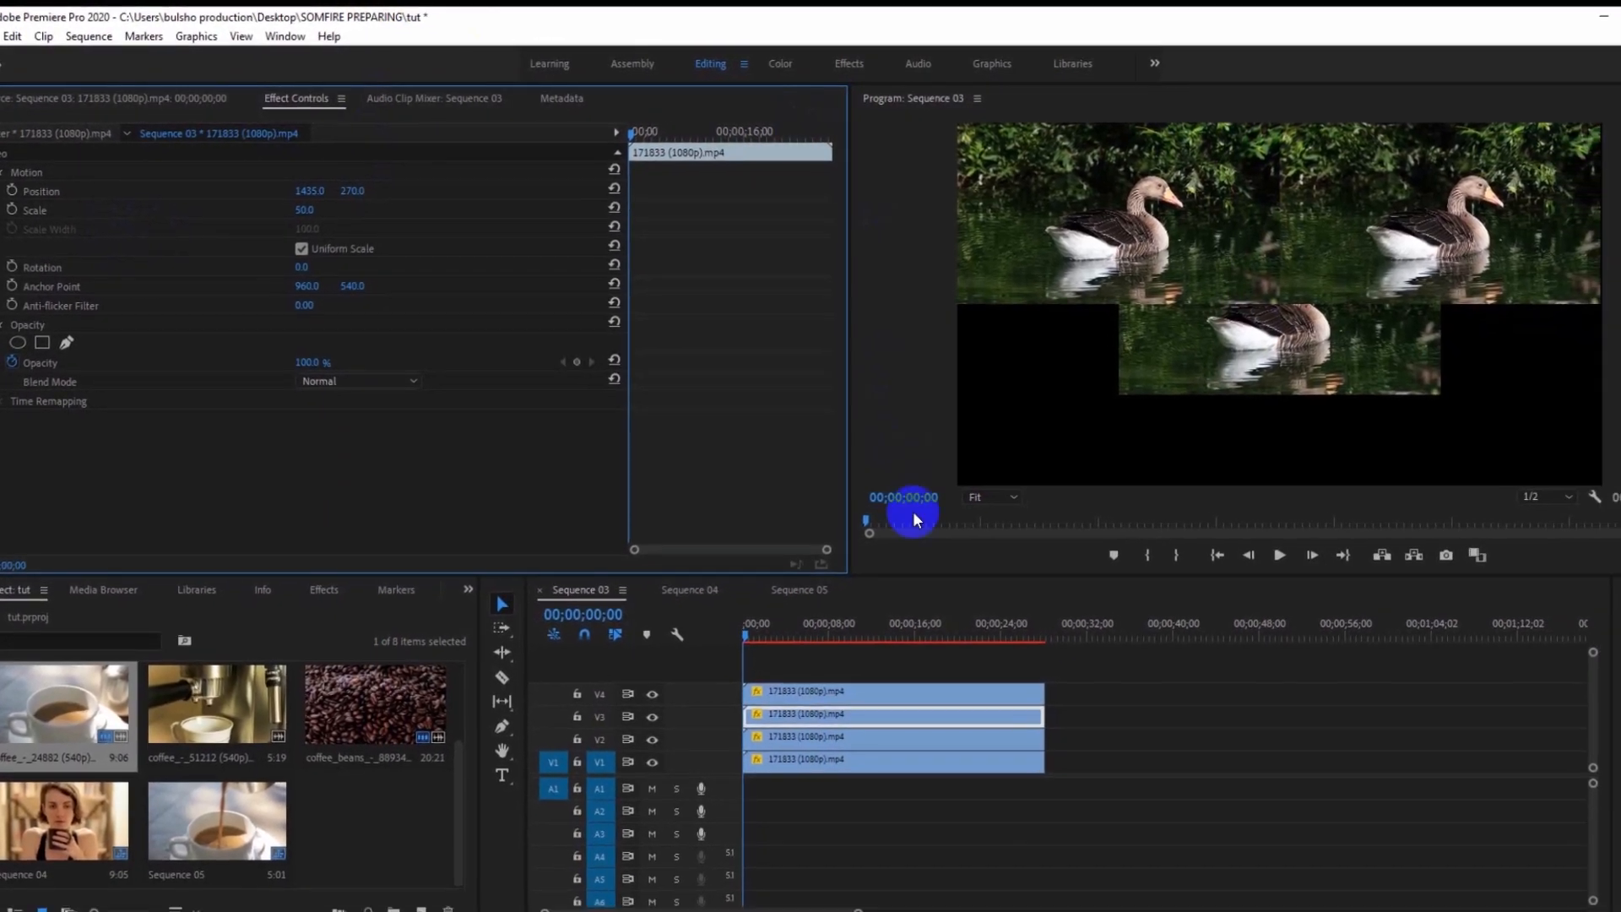
Position the V2 clip in the lower-left quarter of the frame, beneath the first goose
click(852, 717)
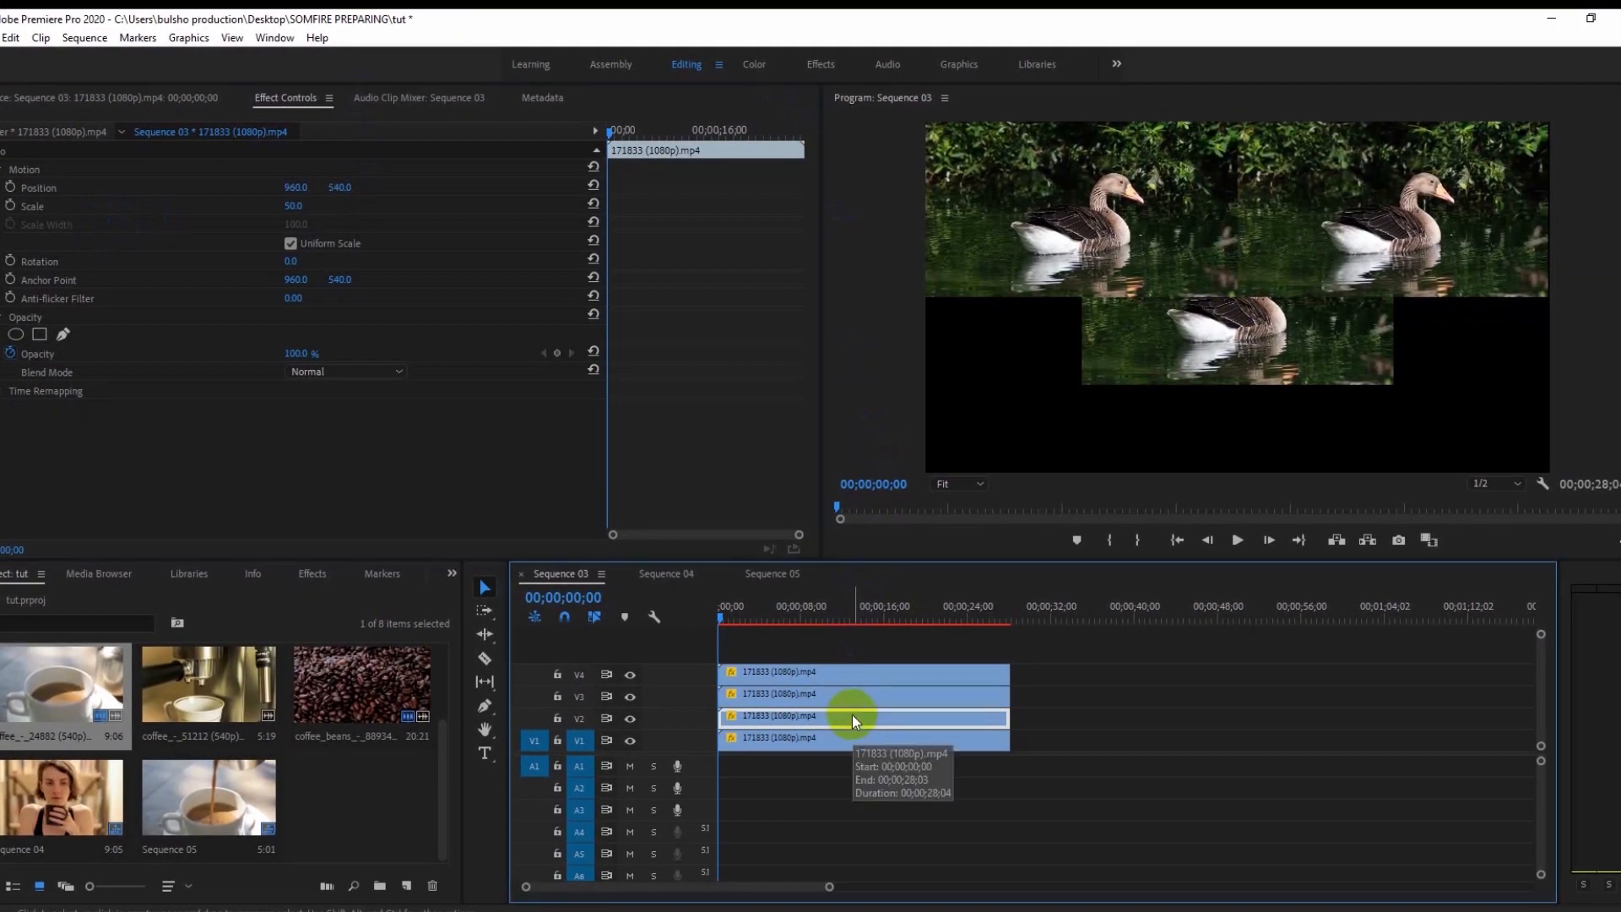
drag(342, 193, 579, 168)
drag(310, 189, 228, 197)
Position the V1 clip in the lower-right quarter of the frame at 1440, 812
click(844, 738)
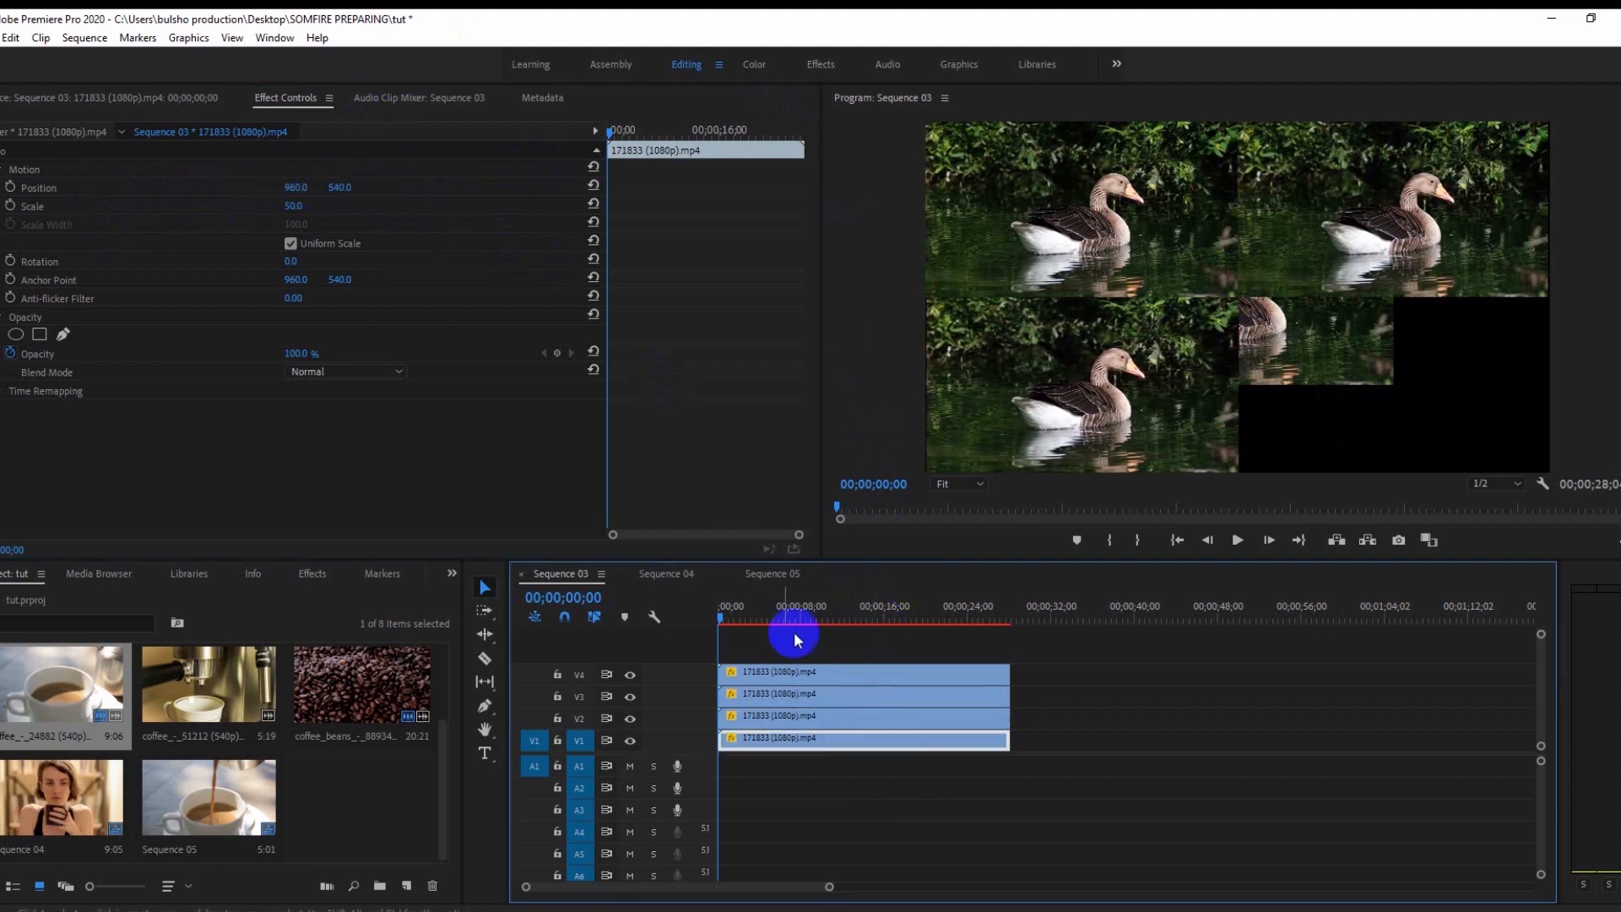
drag(287, 186, 724, 223)
drag(344, 190, 588, 175)
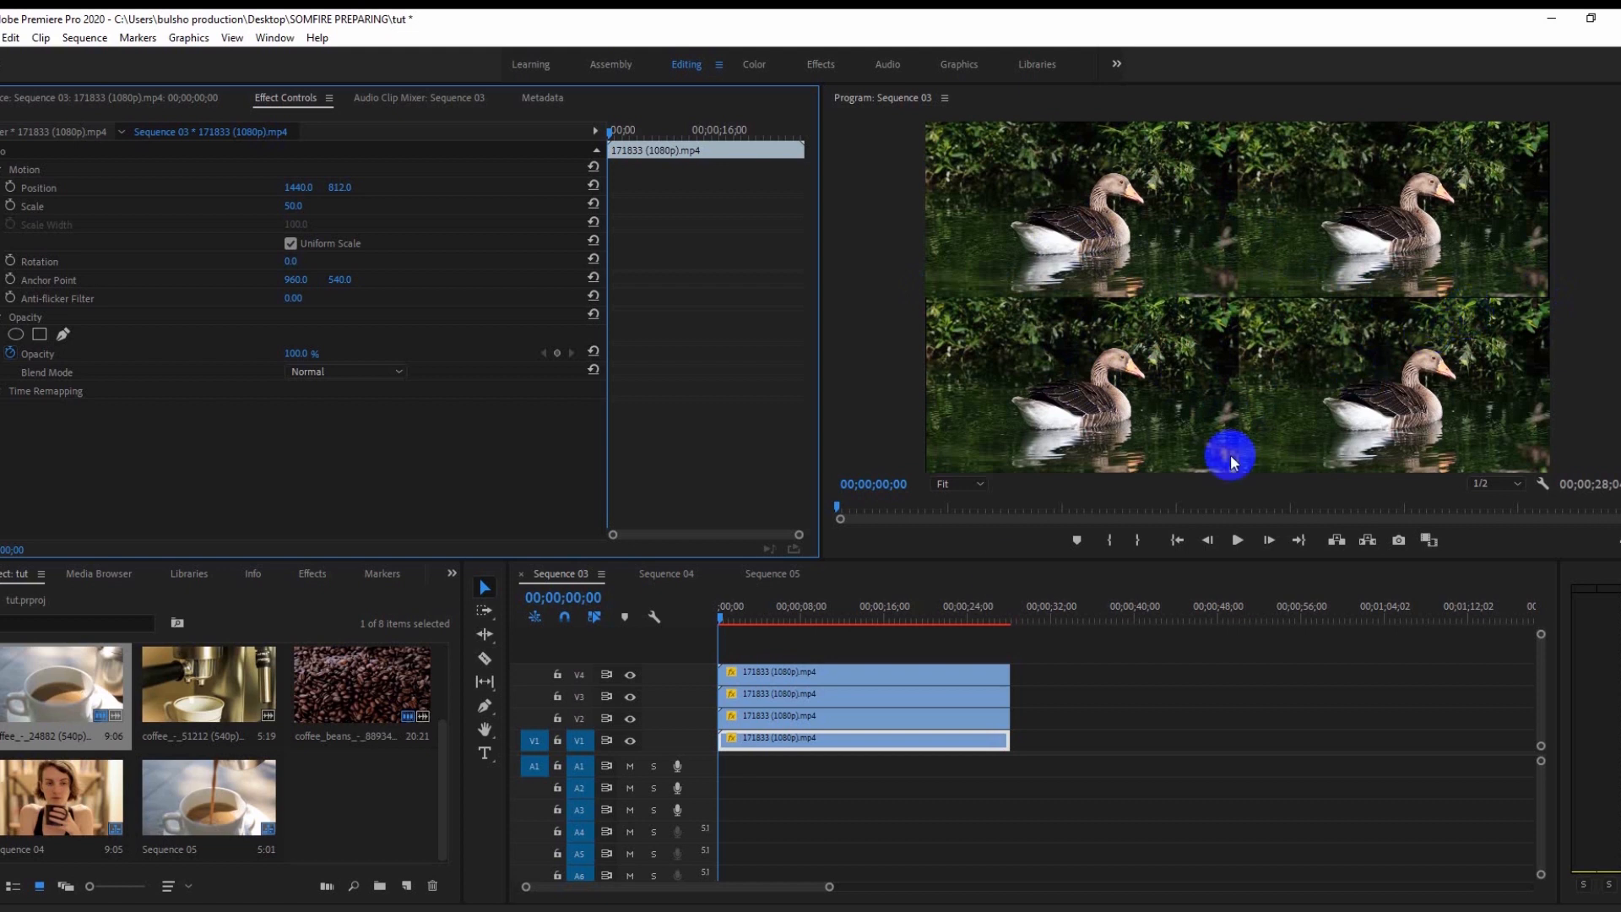
Draw a horizontal line with the Pen tool across the full frame width, along the seam between the upper and lower clips
click(1152, 757)
click(912, 733)
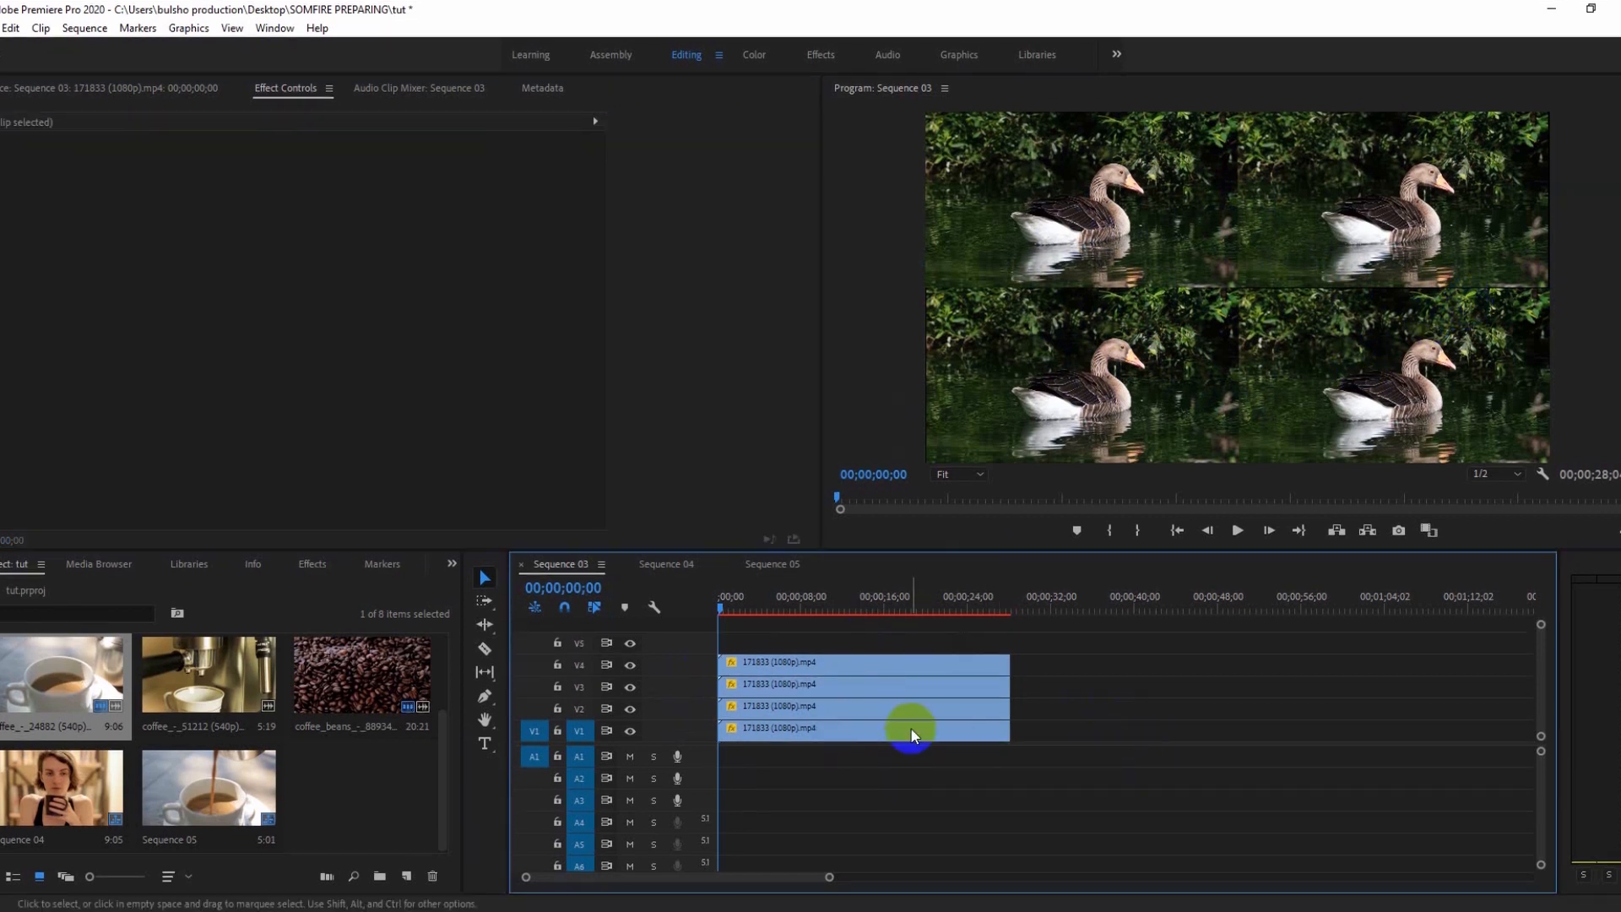
click(486, 697)
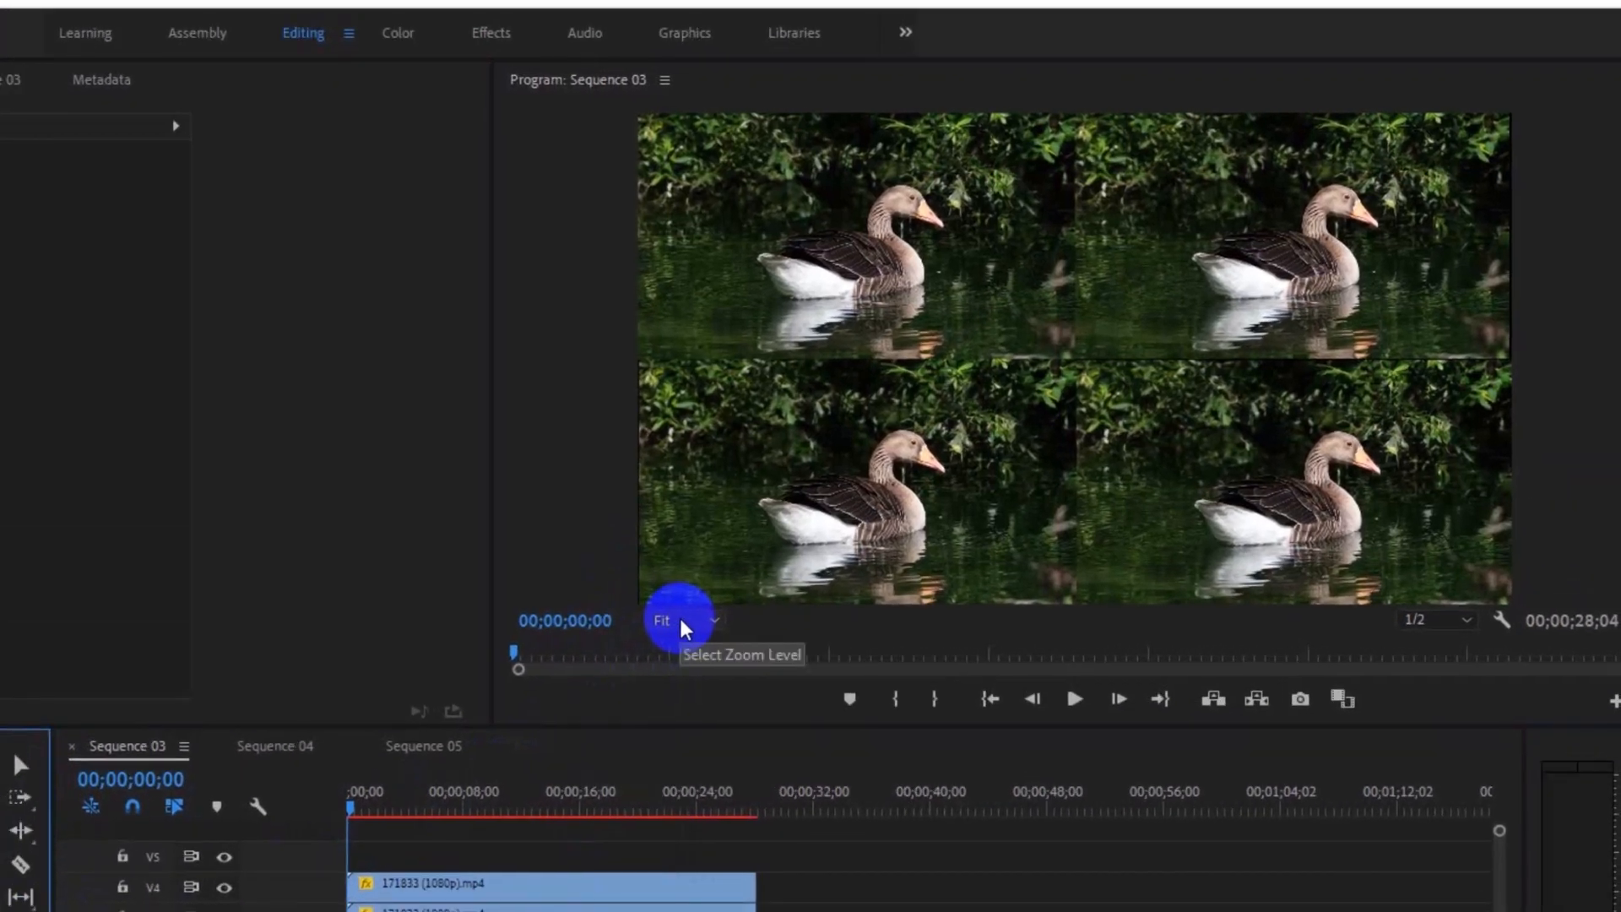
click(816, 541)
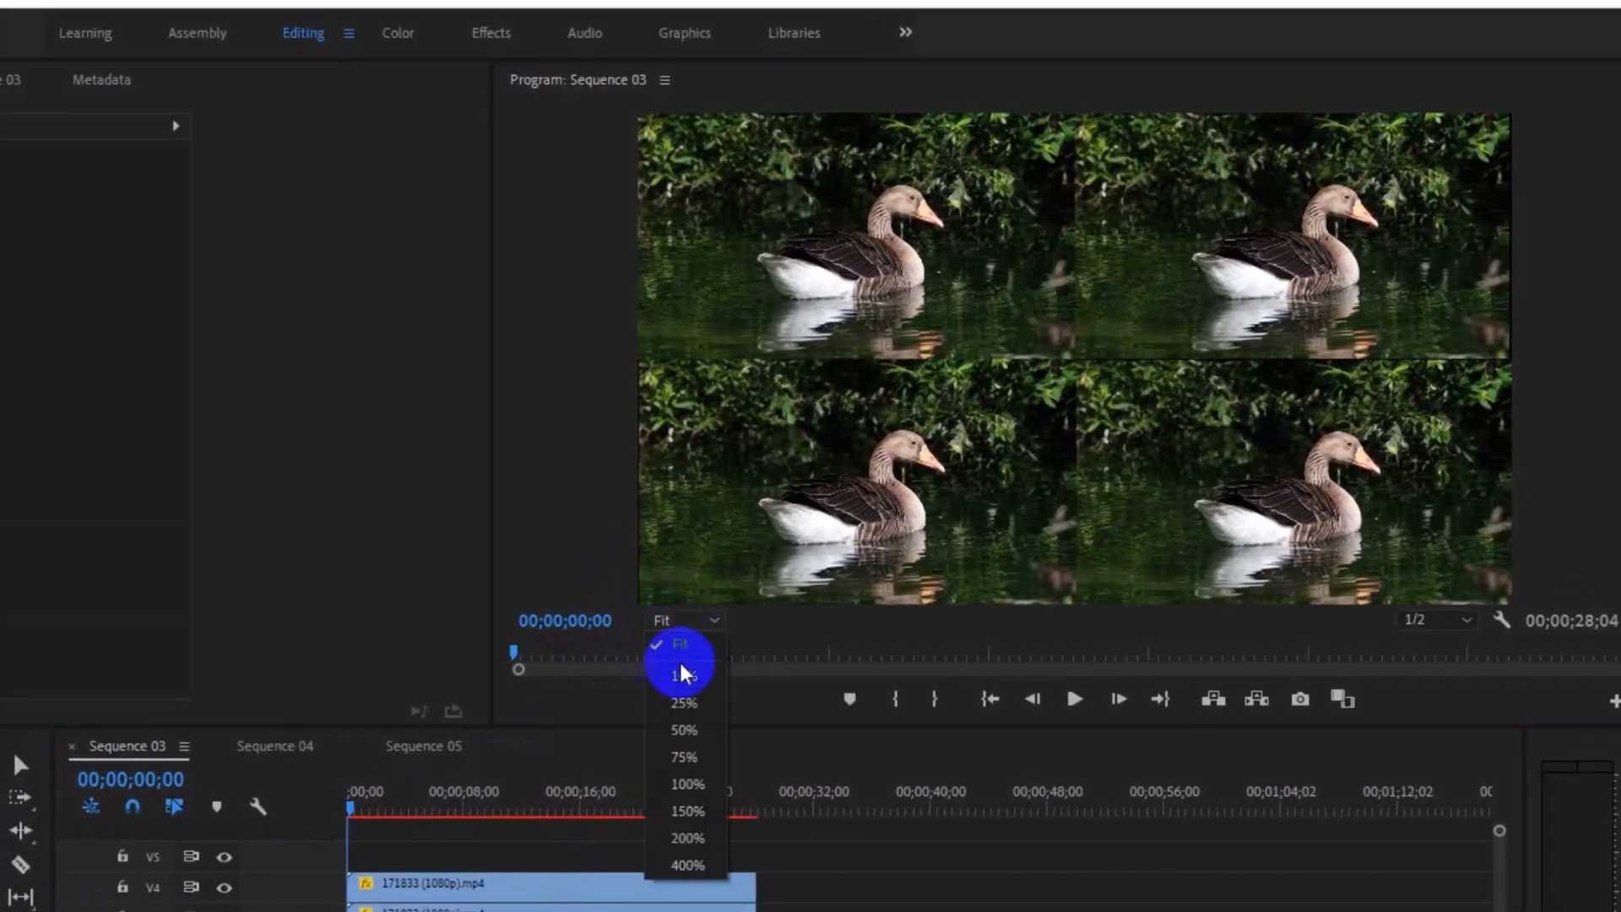
click(683, 703)
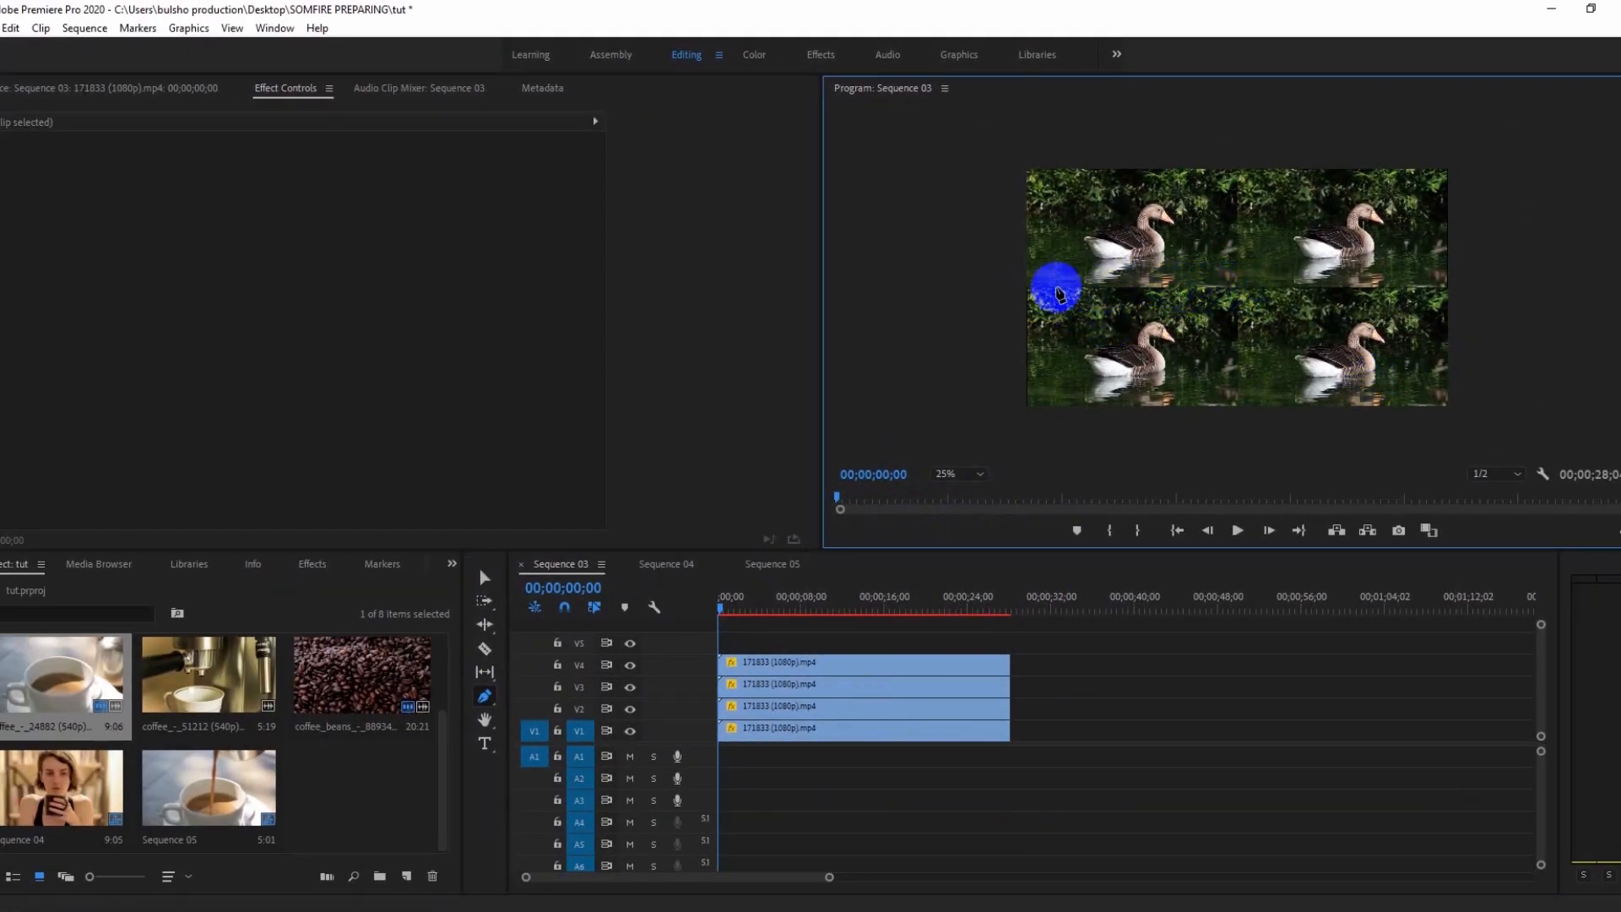
drag(1028, 293, 1443, 298)
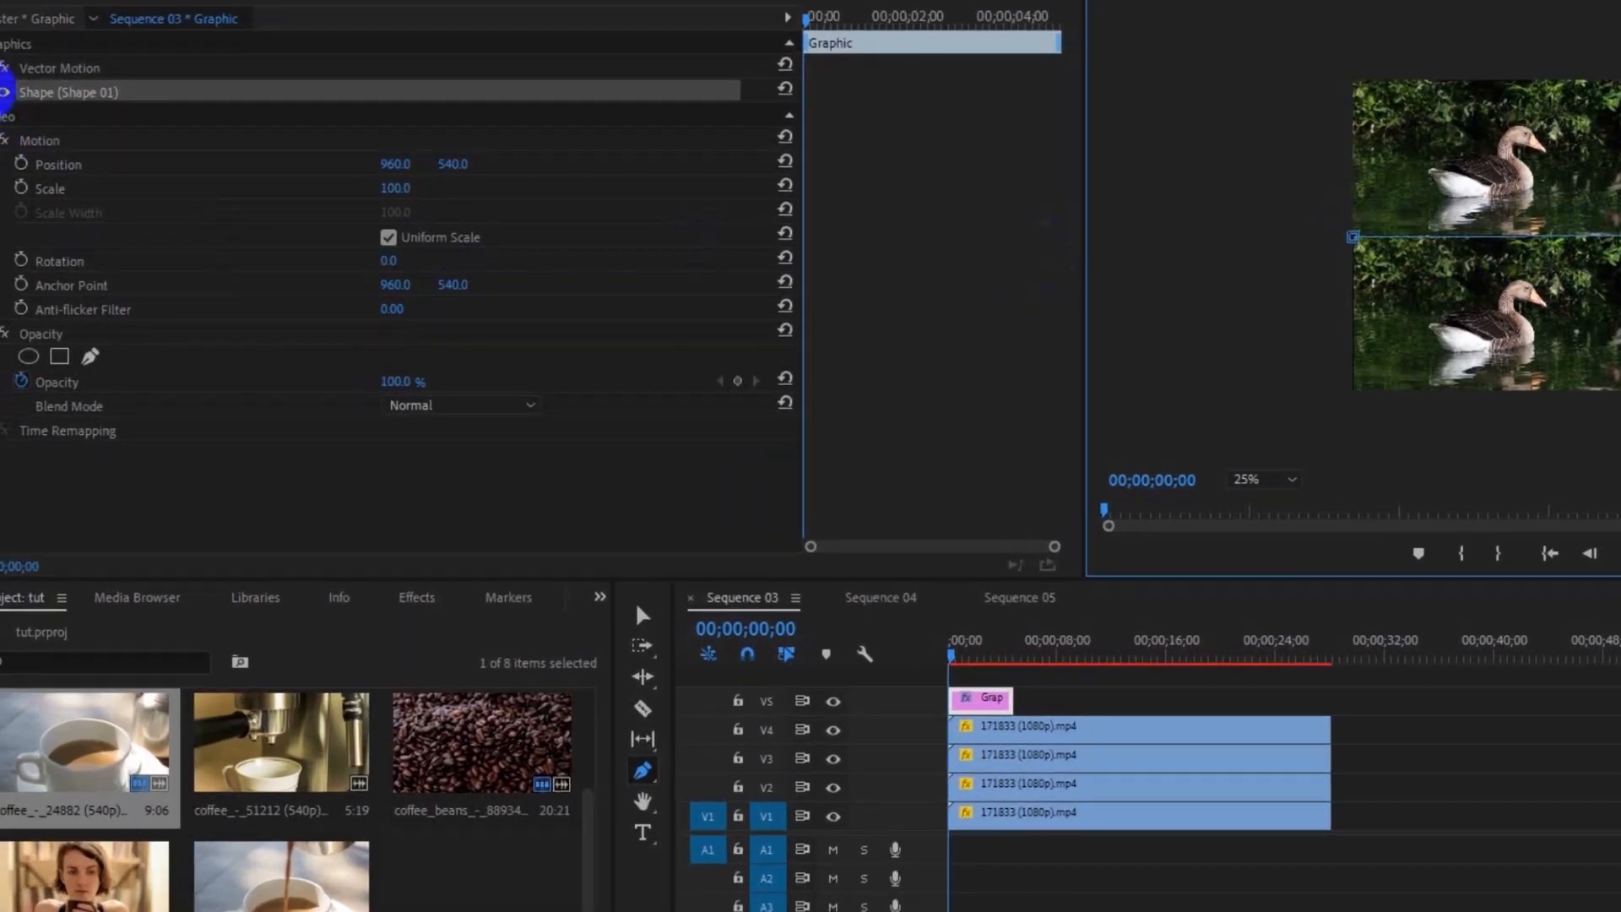
Expand the horizontal line's shape settings and turn on its white stroke with a width of 15, leaving the fill off
click(4, 91)
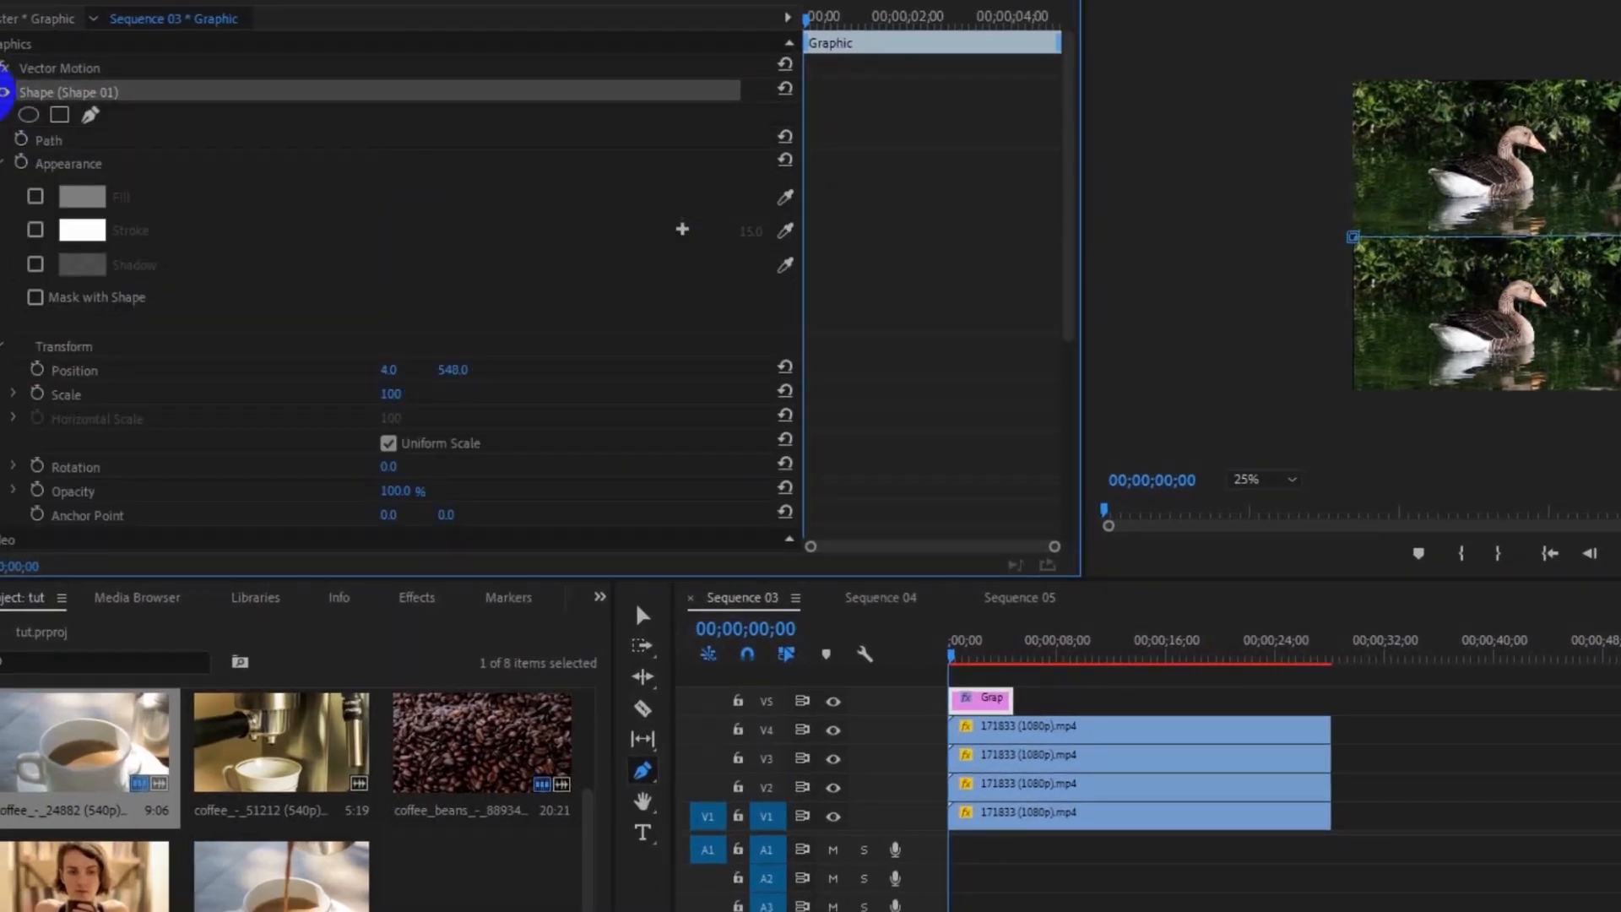
click(35, 199)
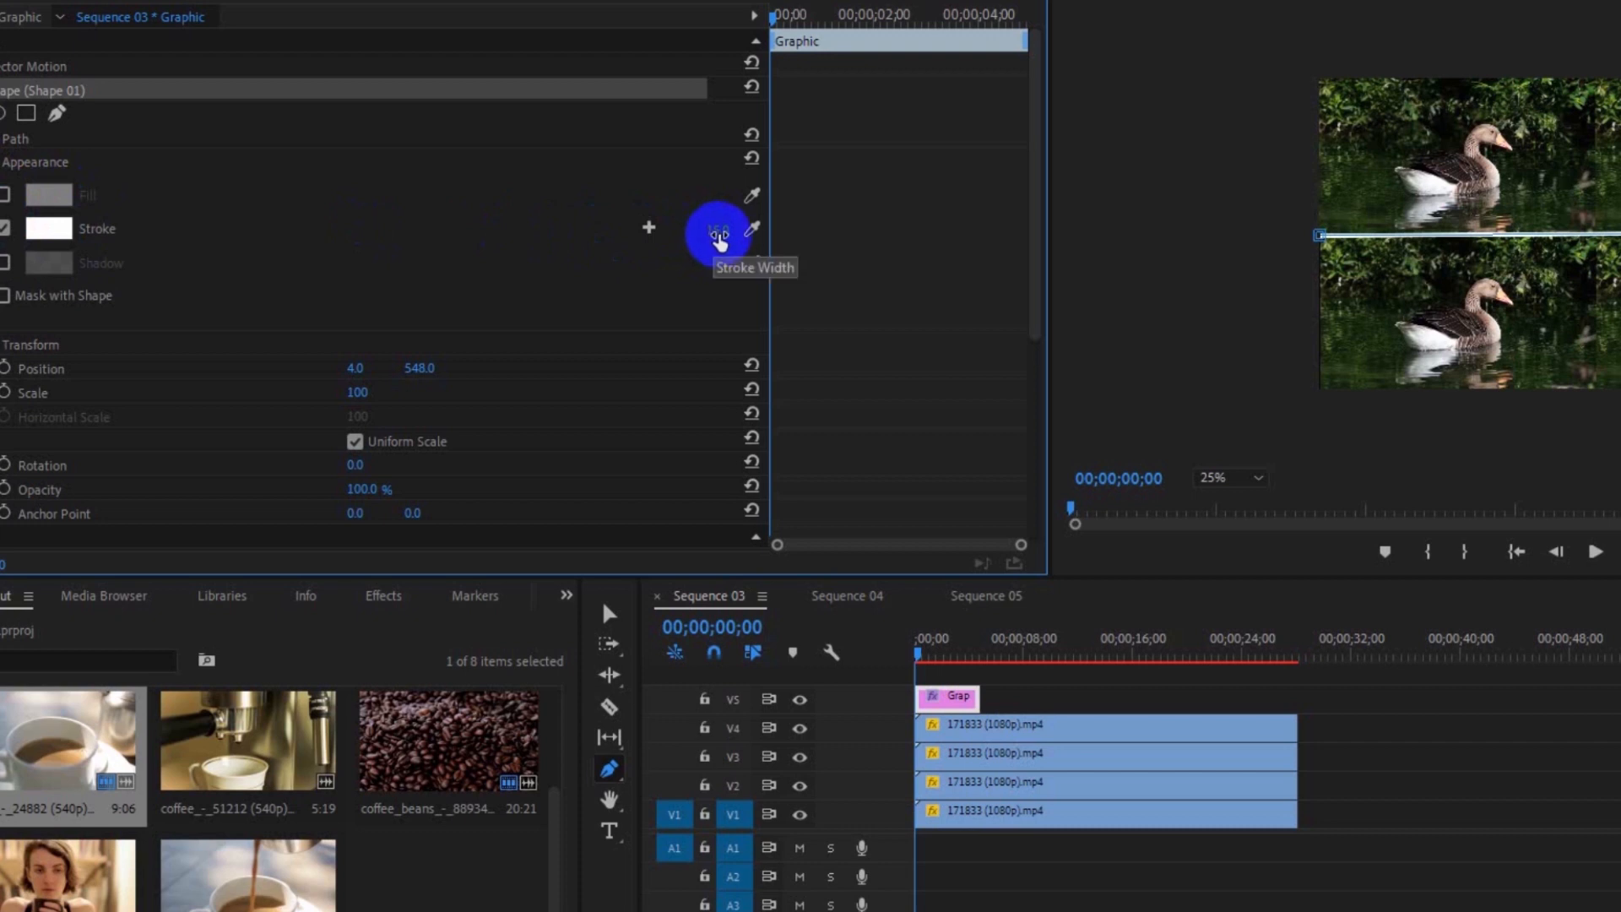
mouse_move(719, 242)
mouse_down()
mouse_move(629, 239)
mouse_move(690, 228)
mouse_up()
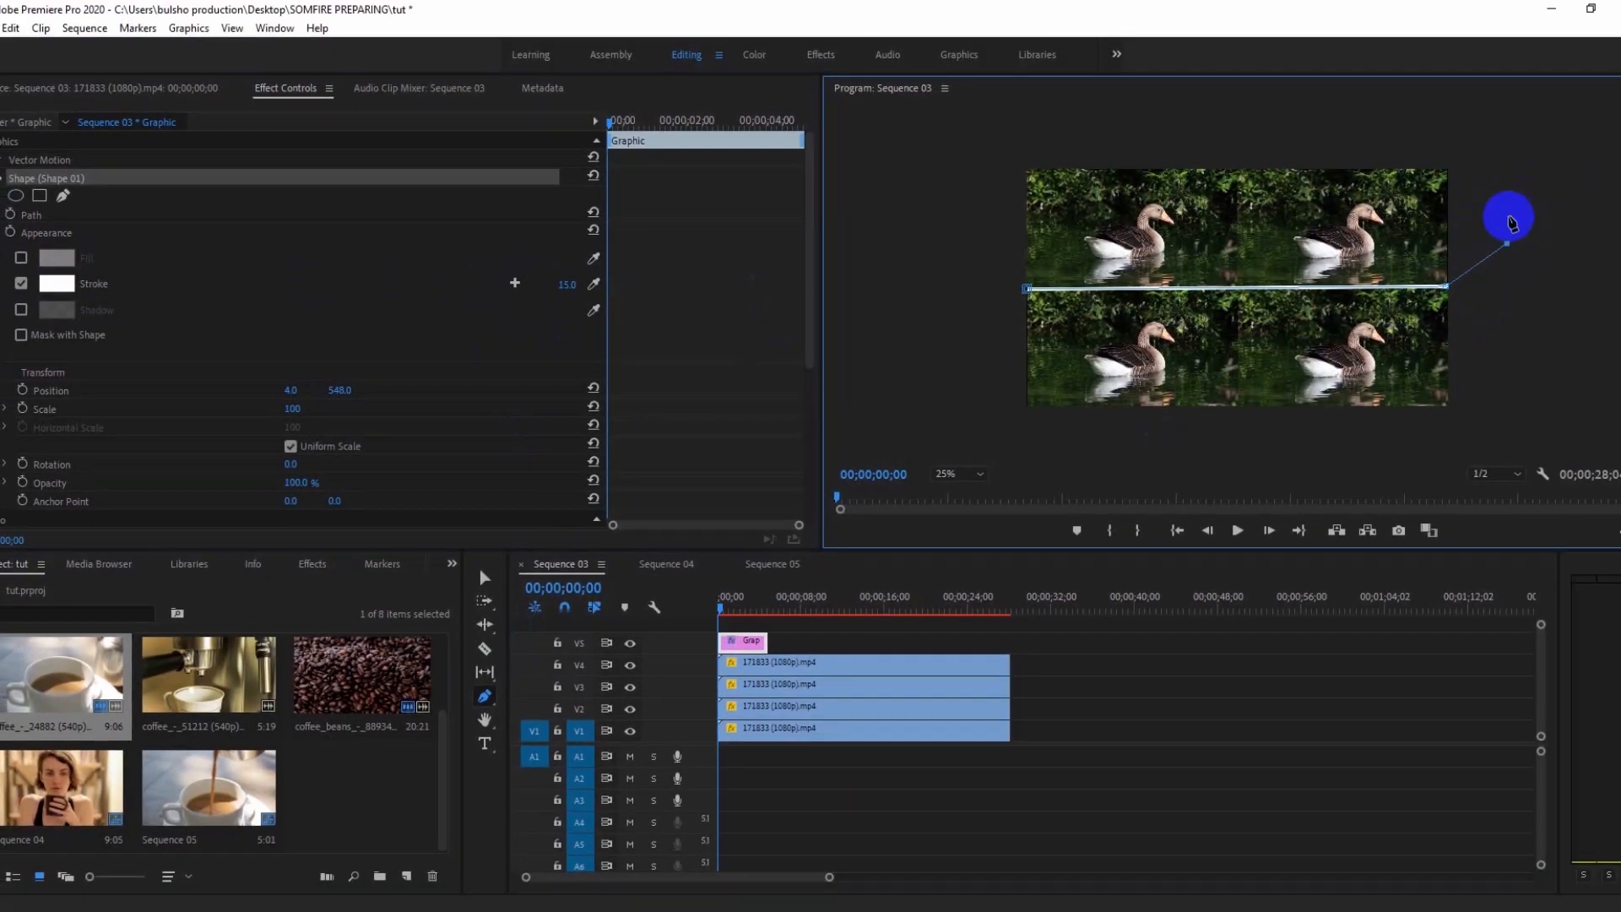
Continue the path around the outside of the frame and draw a vertical line down the seam between the left and right clips
click(1480, 133)
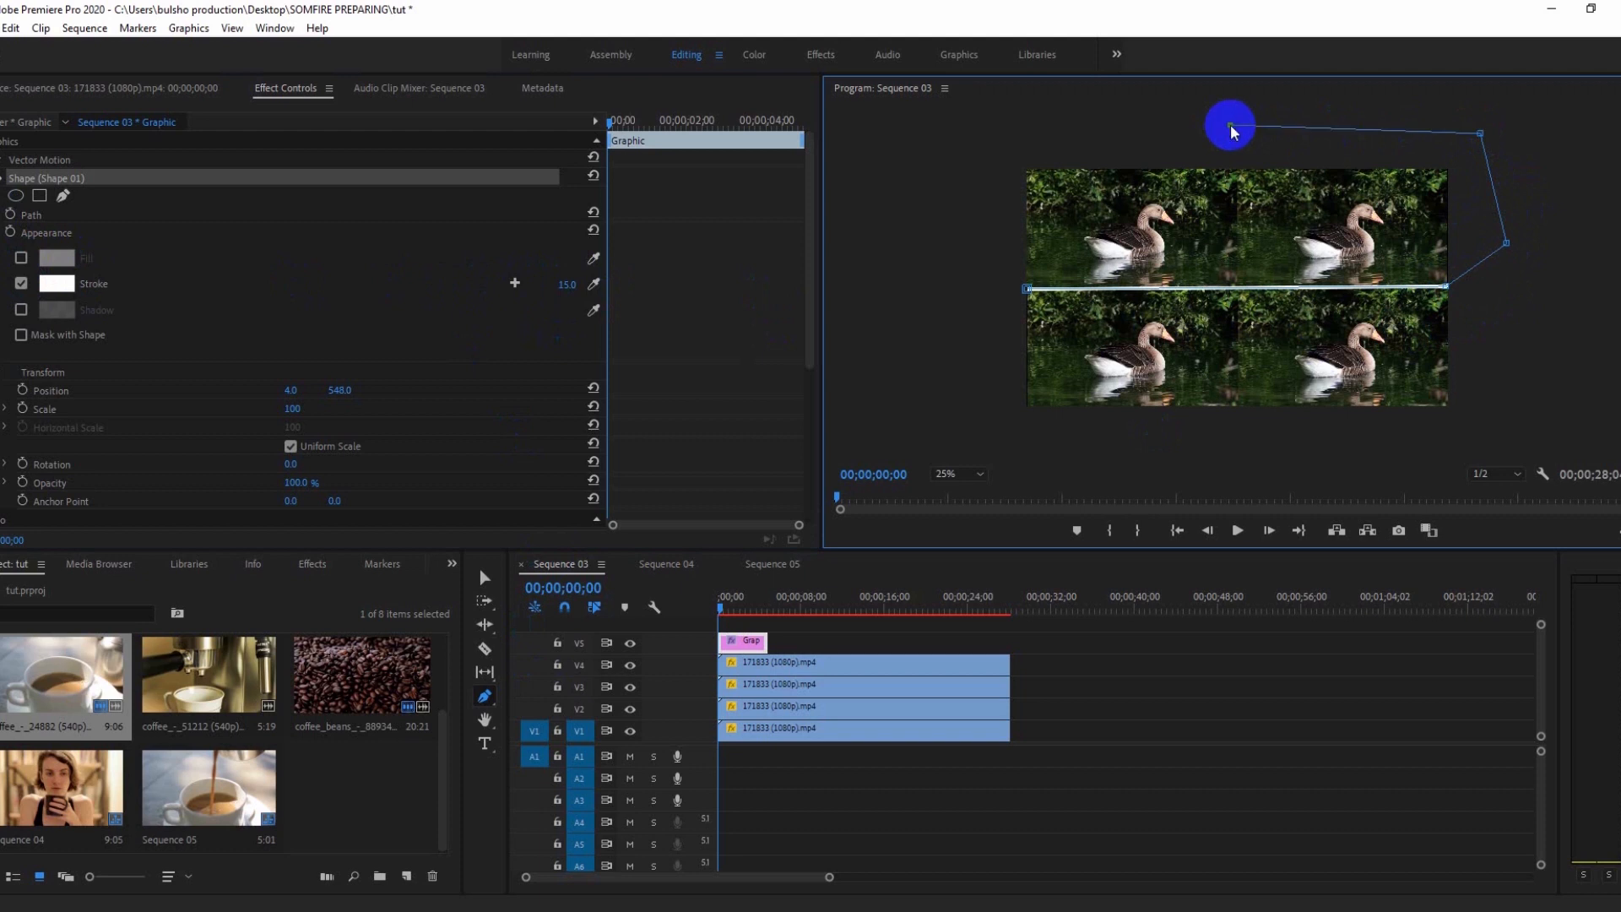
click(1230, 126)
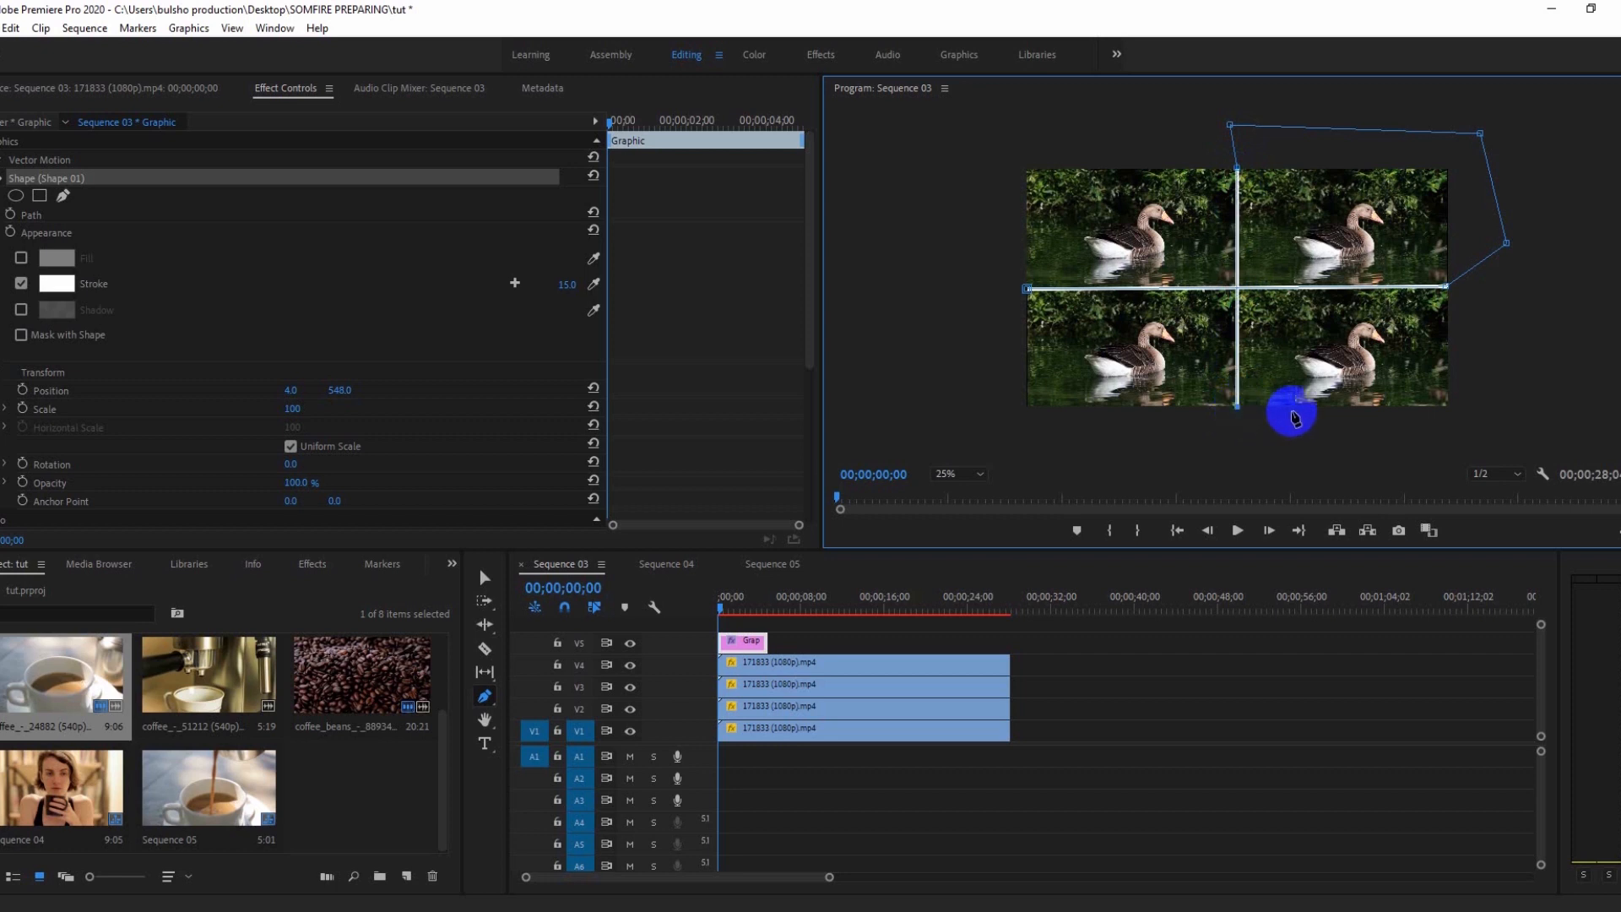
Extend the V5 divider graphic to the end of the goose clips and play back the sequence
click(483, 579)
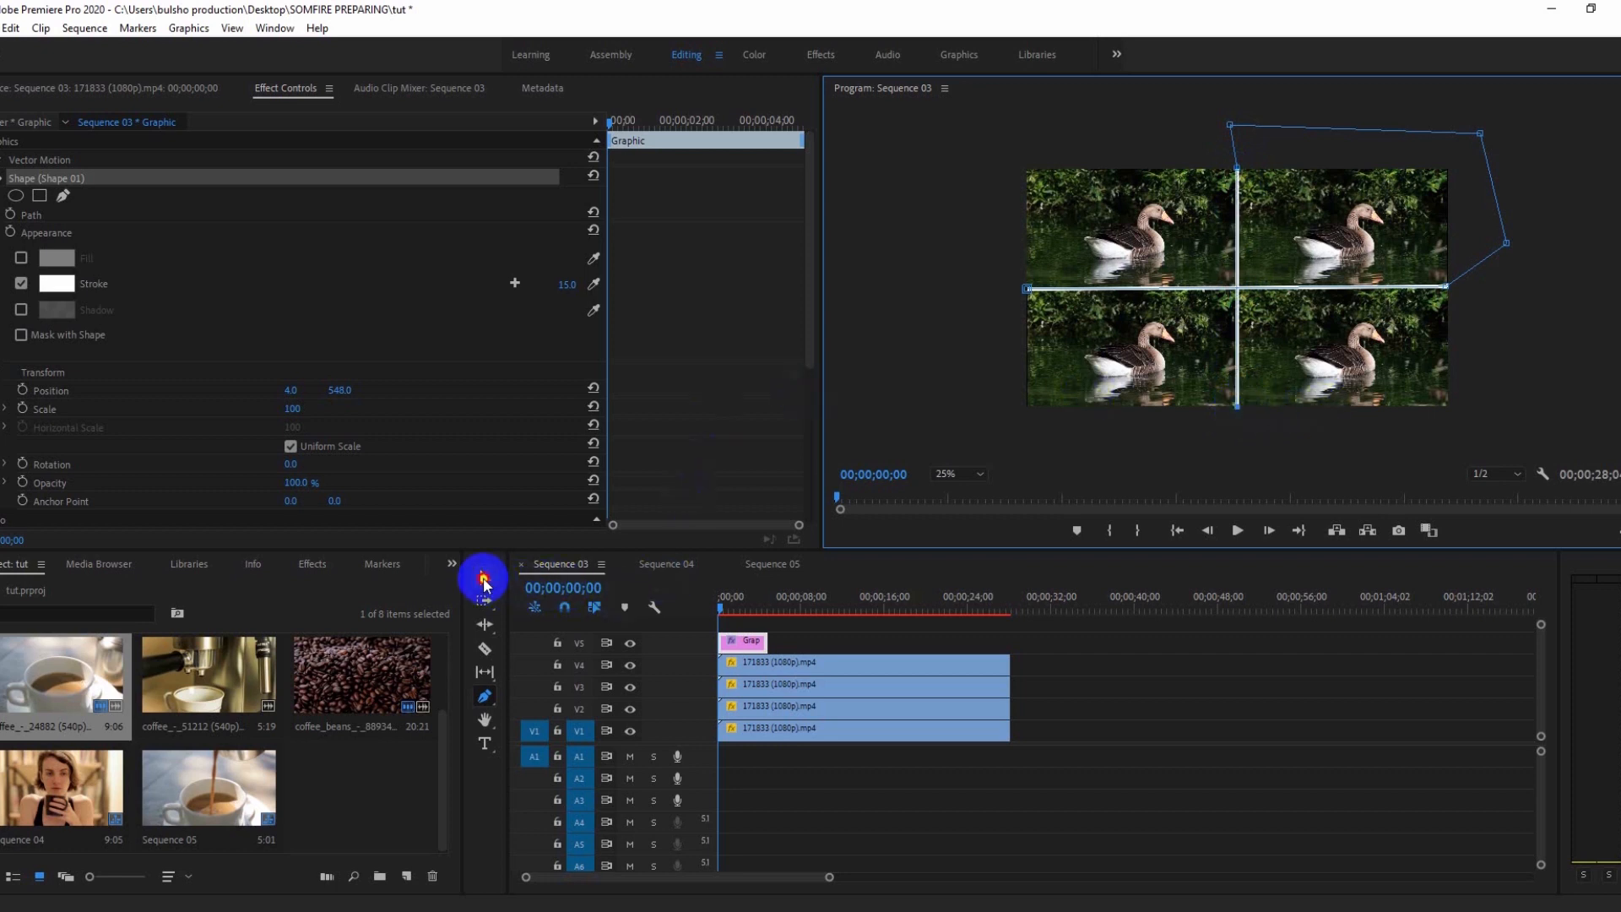
click(1027, 631)
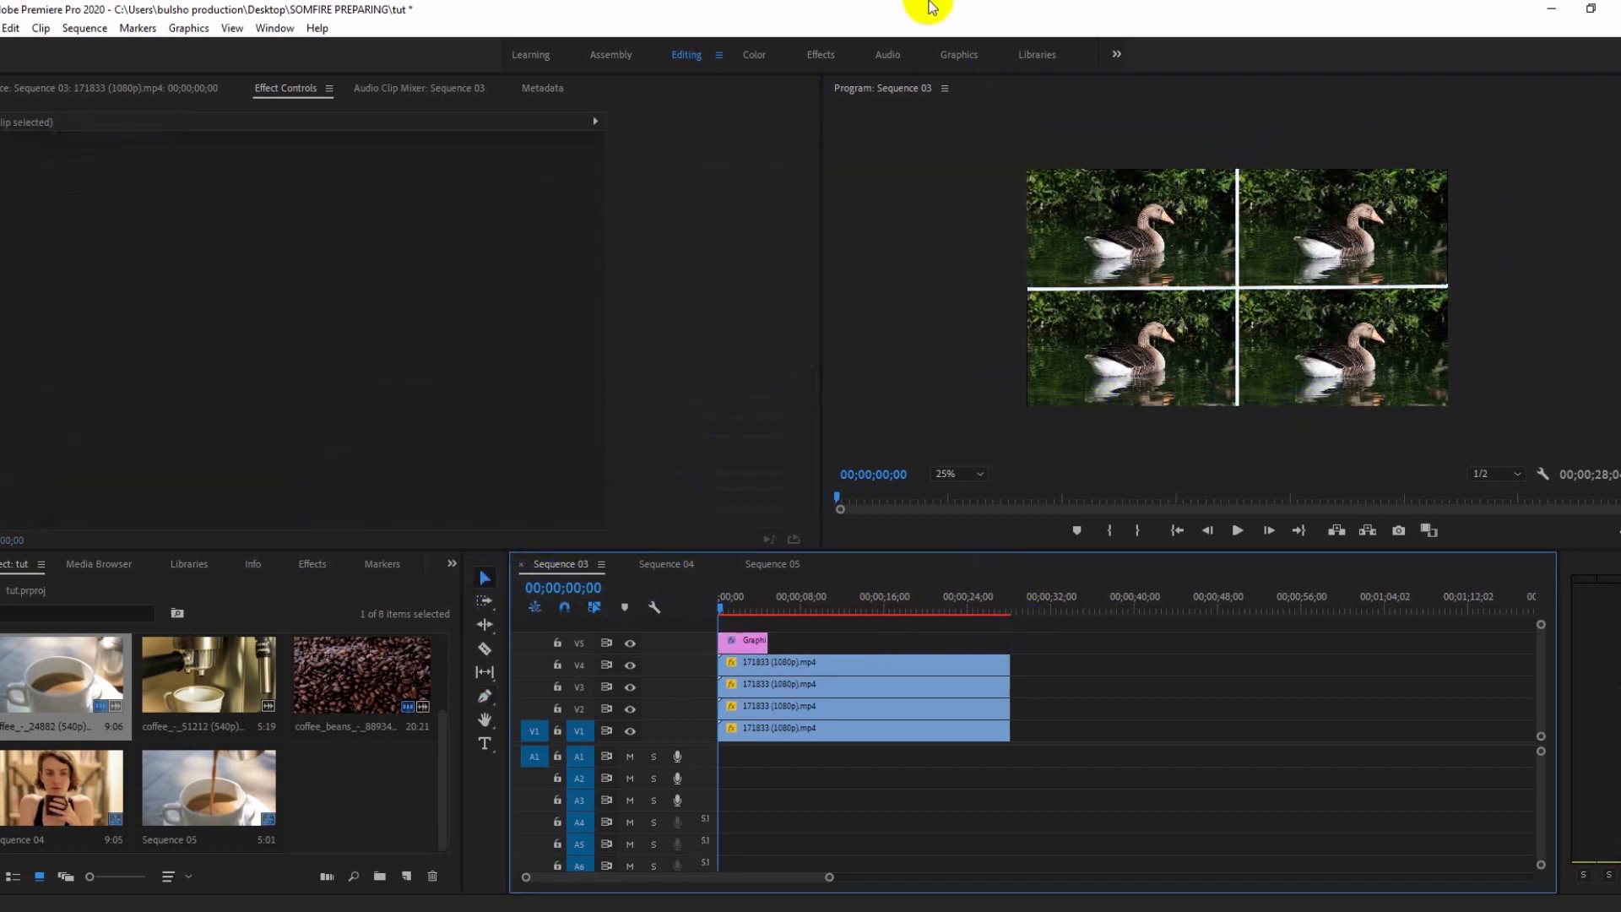
drag(773, 647, 1011, 647)
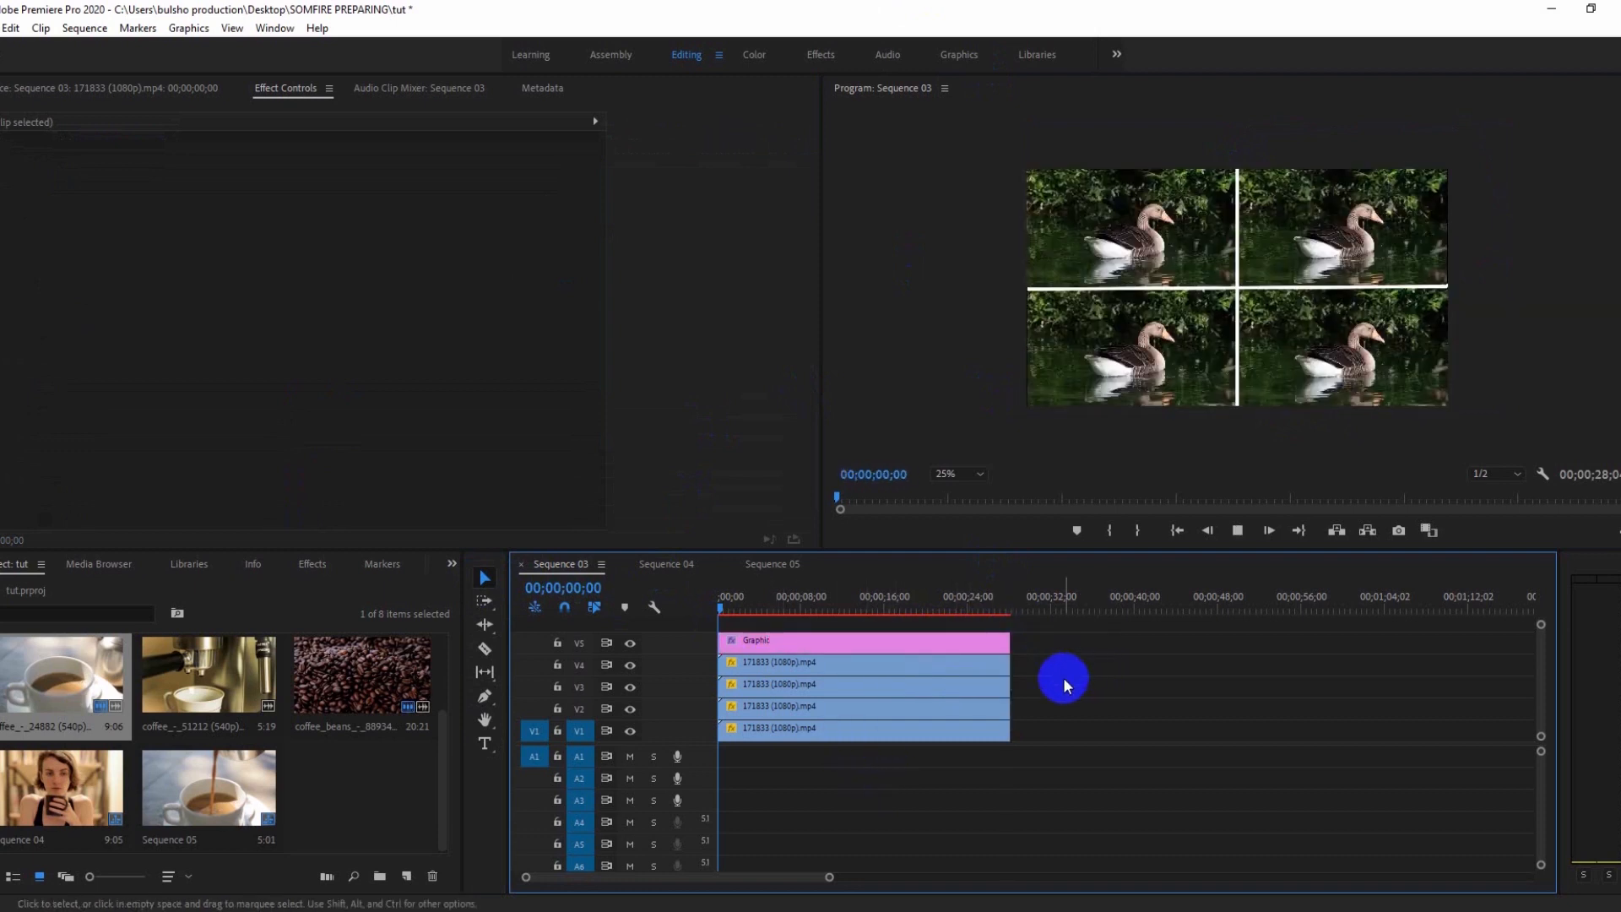
key(space)
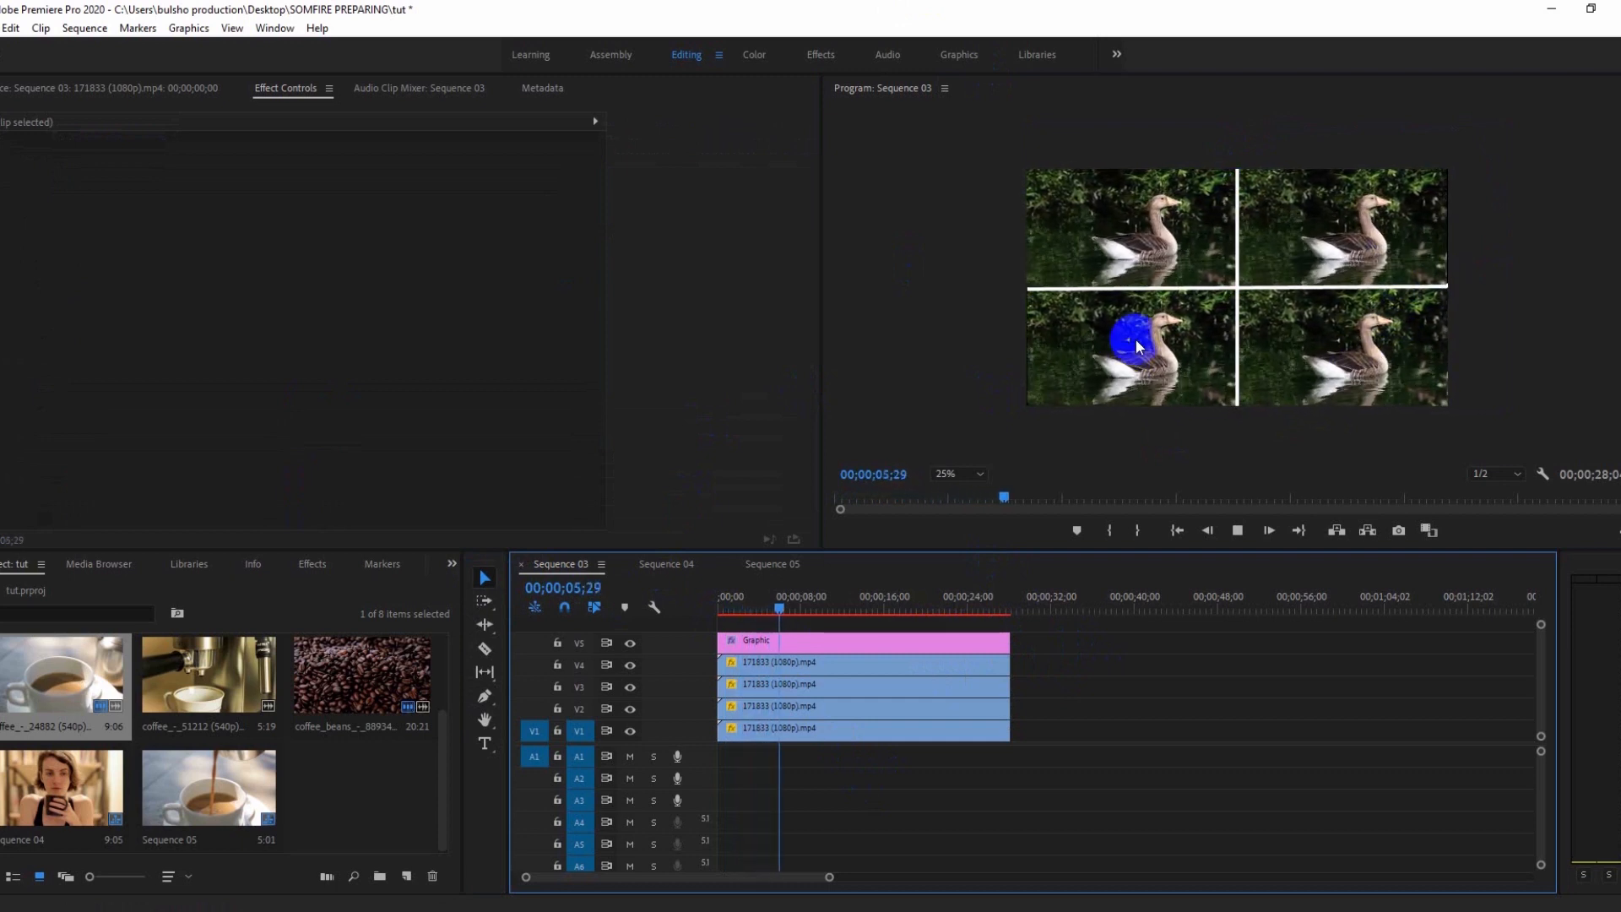
Compare the split screen with the V5 divider lines hidden and shown
click(629, 642)
drag(898, 607, 843, 608)
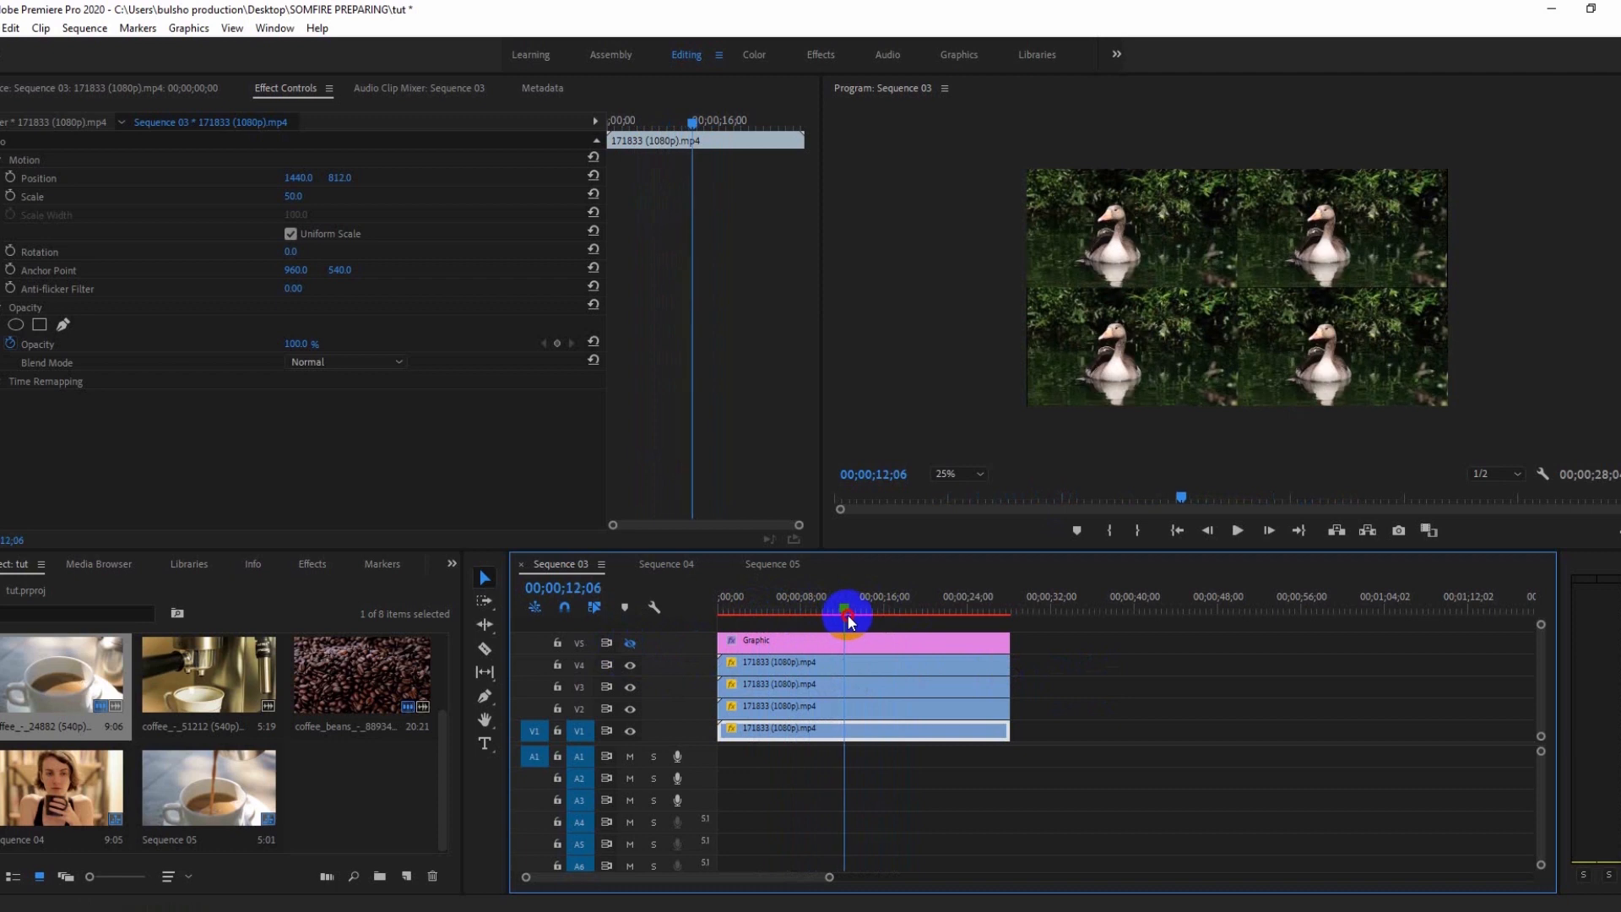
click(630, 644)
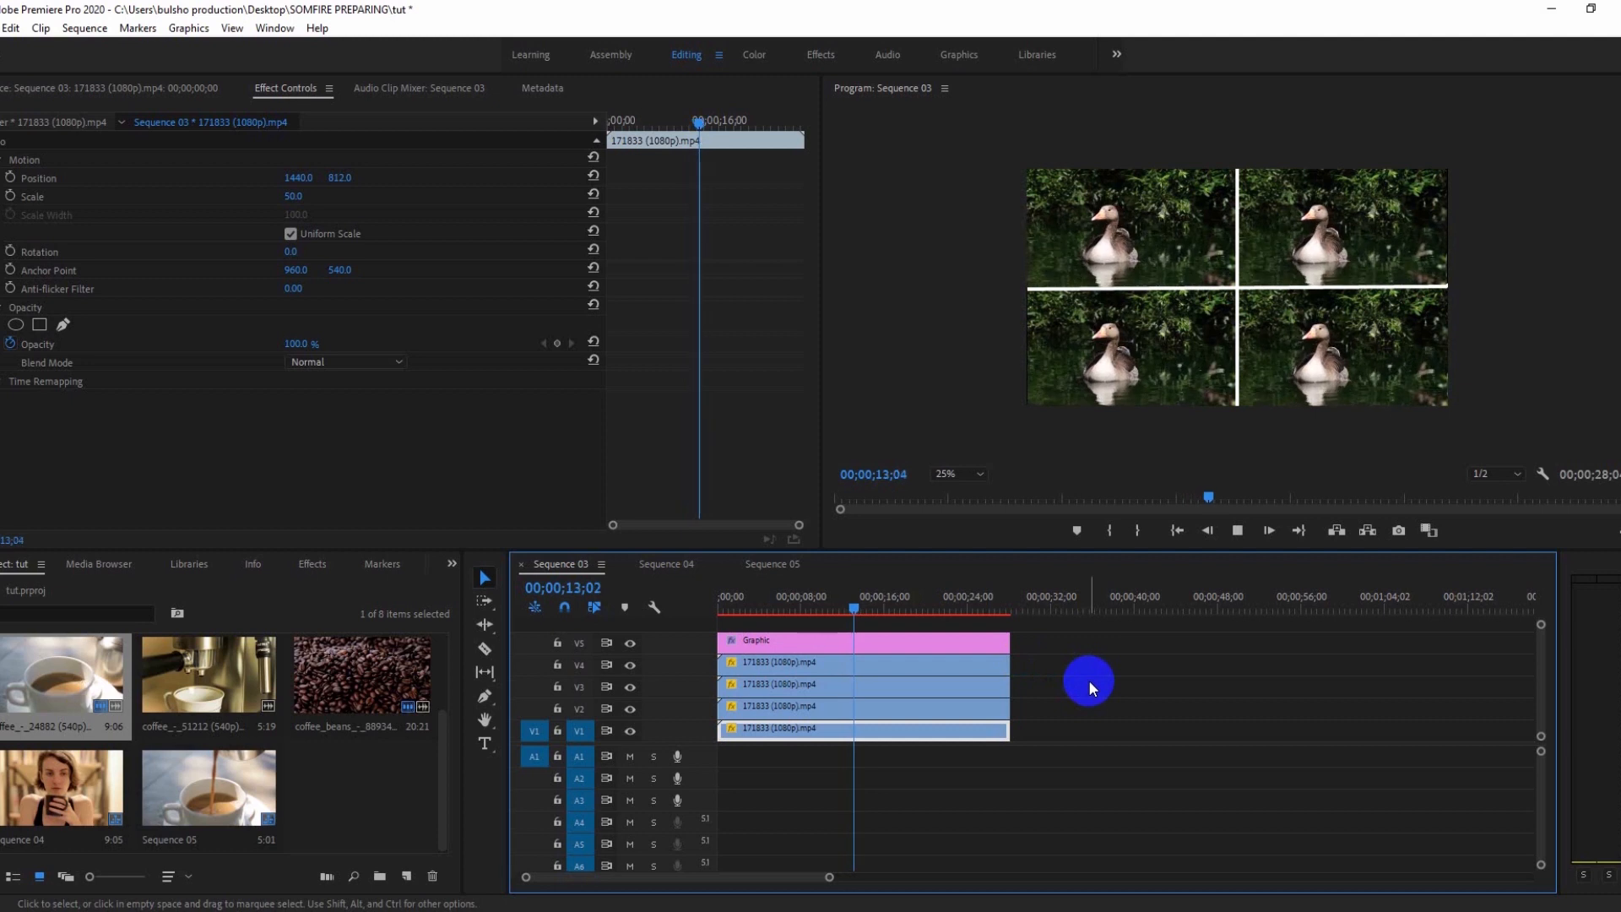
click(970, 663)
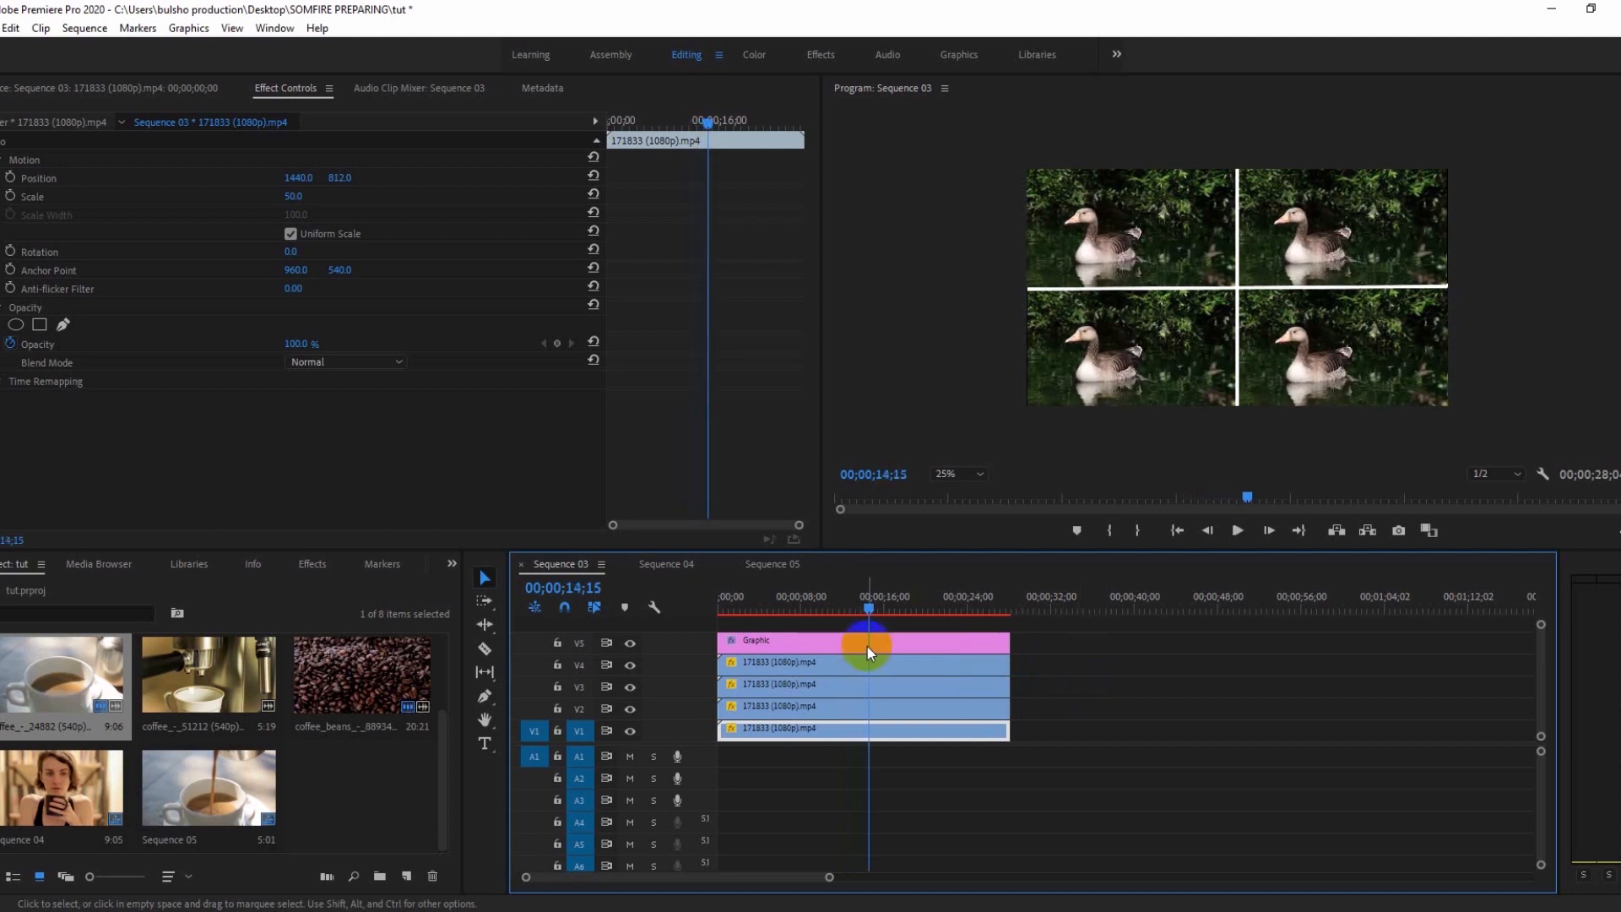
Open Sequence 04 and set its program preview zoom to Fit
click(666, 564)
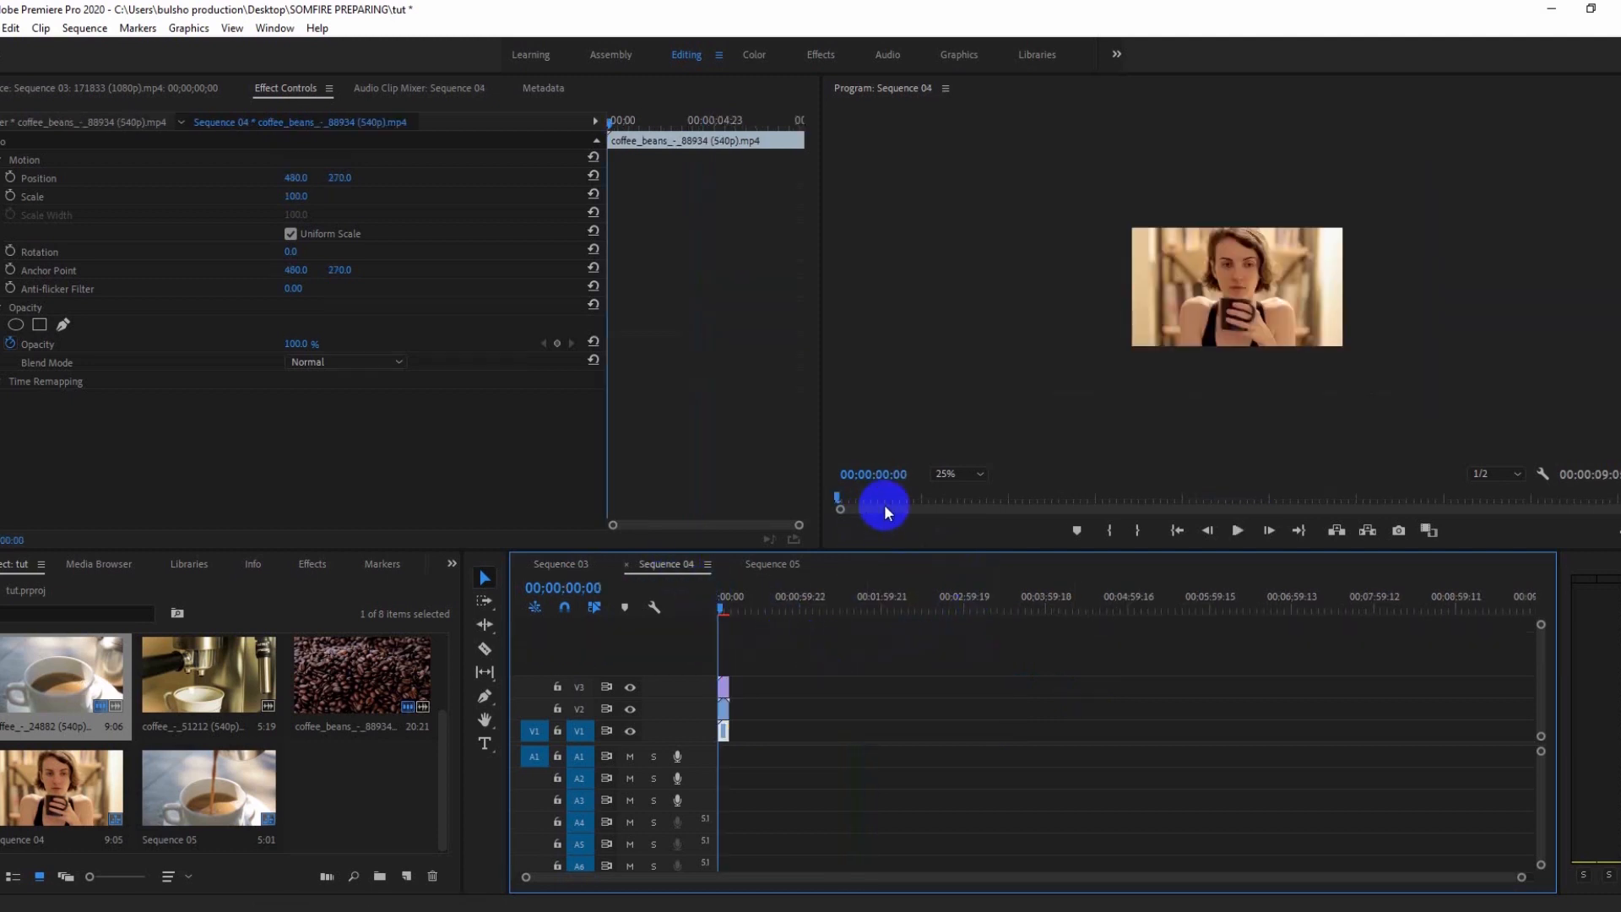
click(945, 479)
click(946, 504)
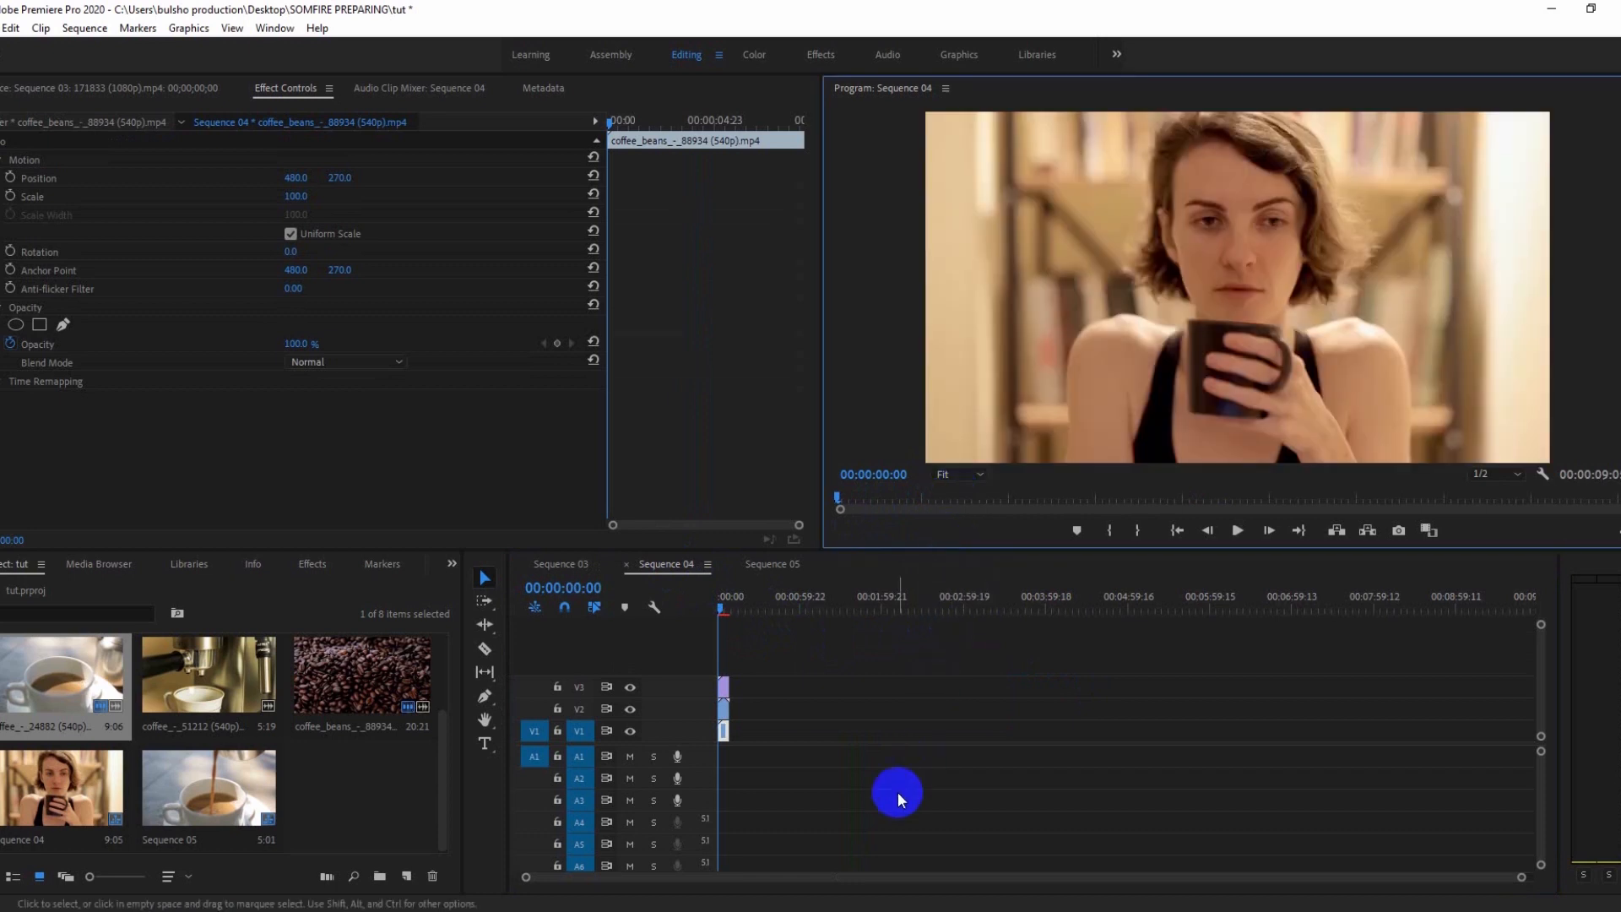
Hide and restore the output of tracks V3, V2 and V1 to inspect the clip on each layer
click(630, 687)
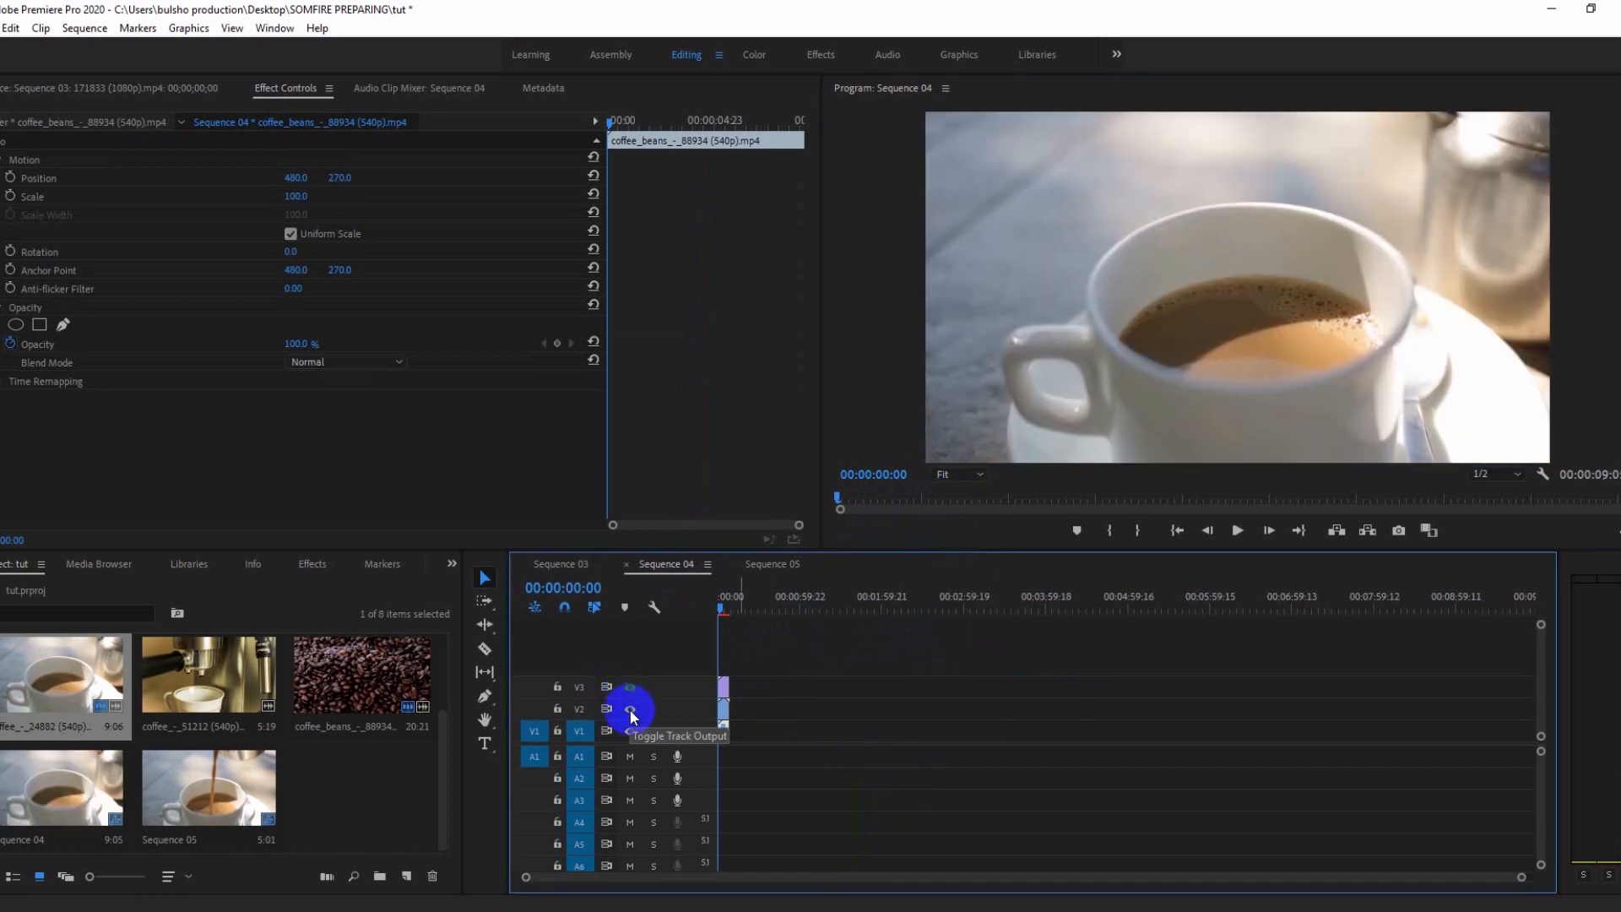
click(630, 709)
click(630, 731)
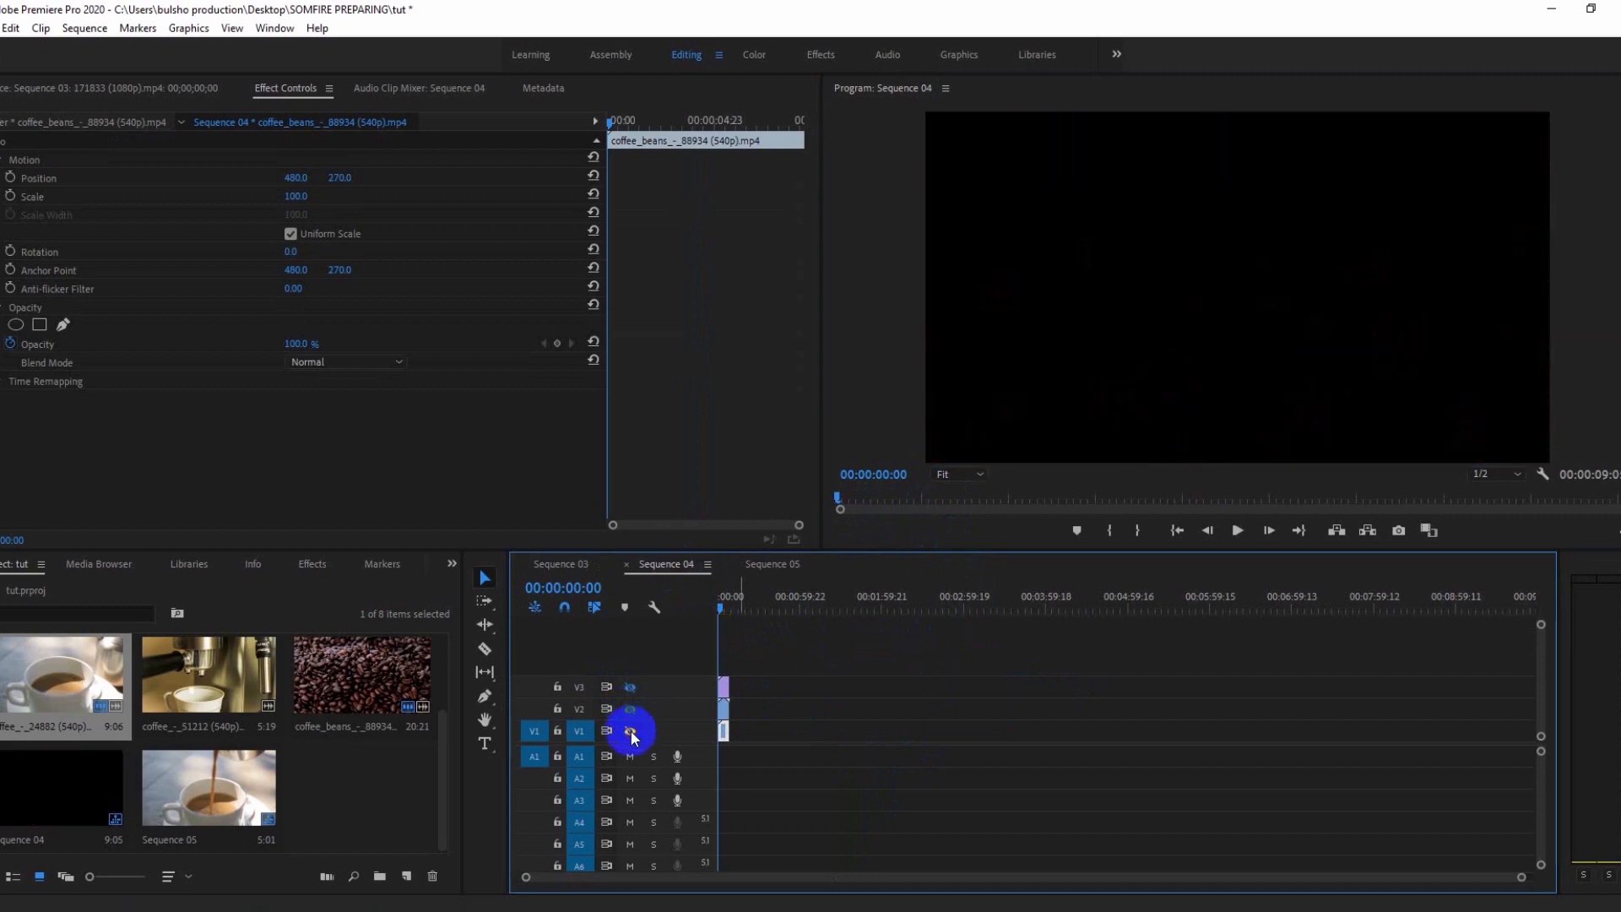
click(630, 731)
click(629, 709)
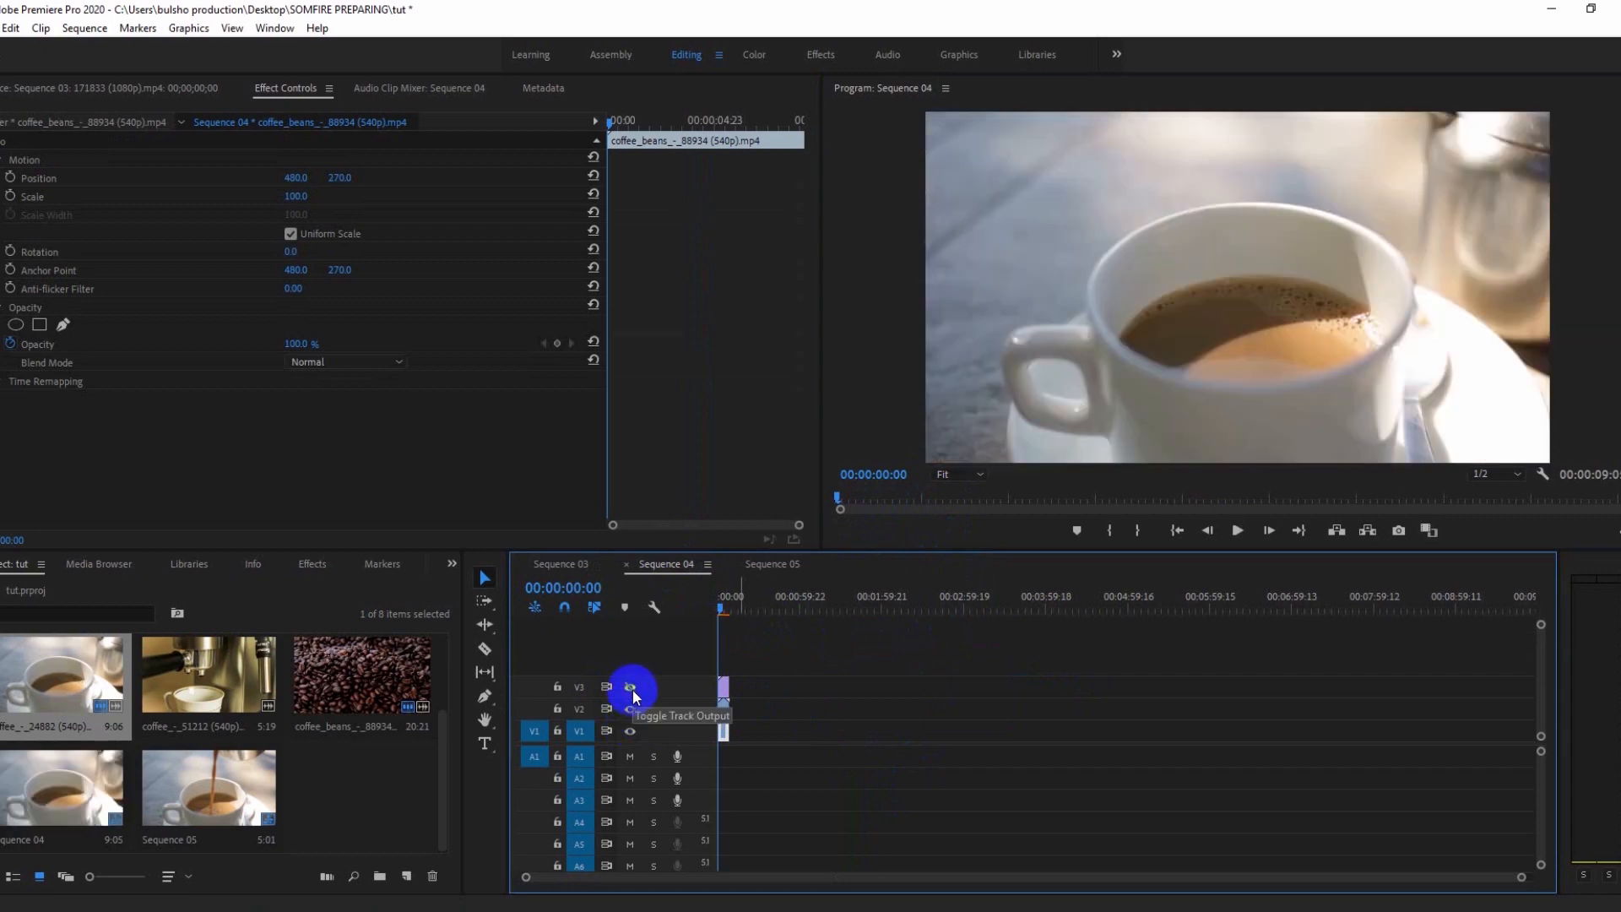
click(630, 687)
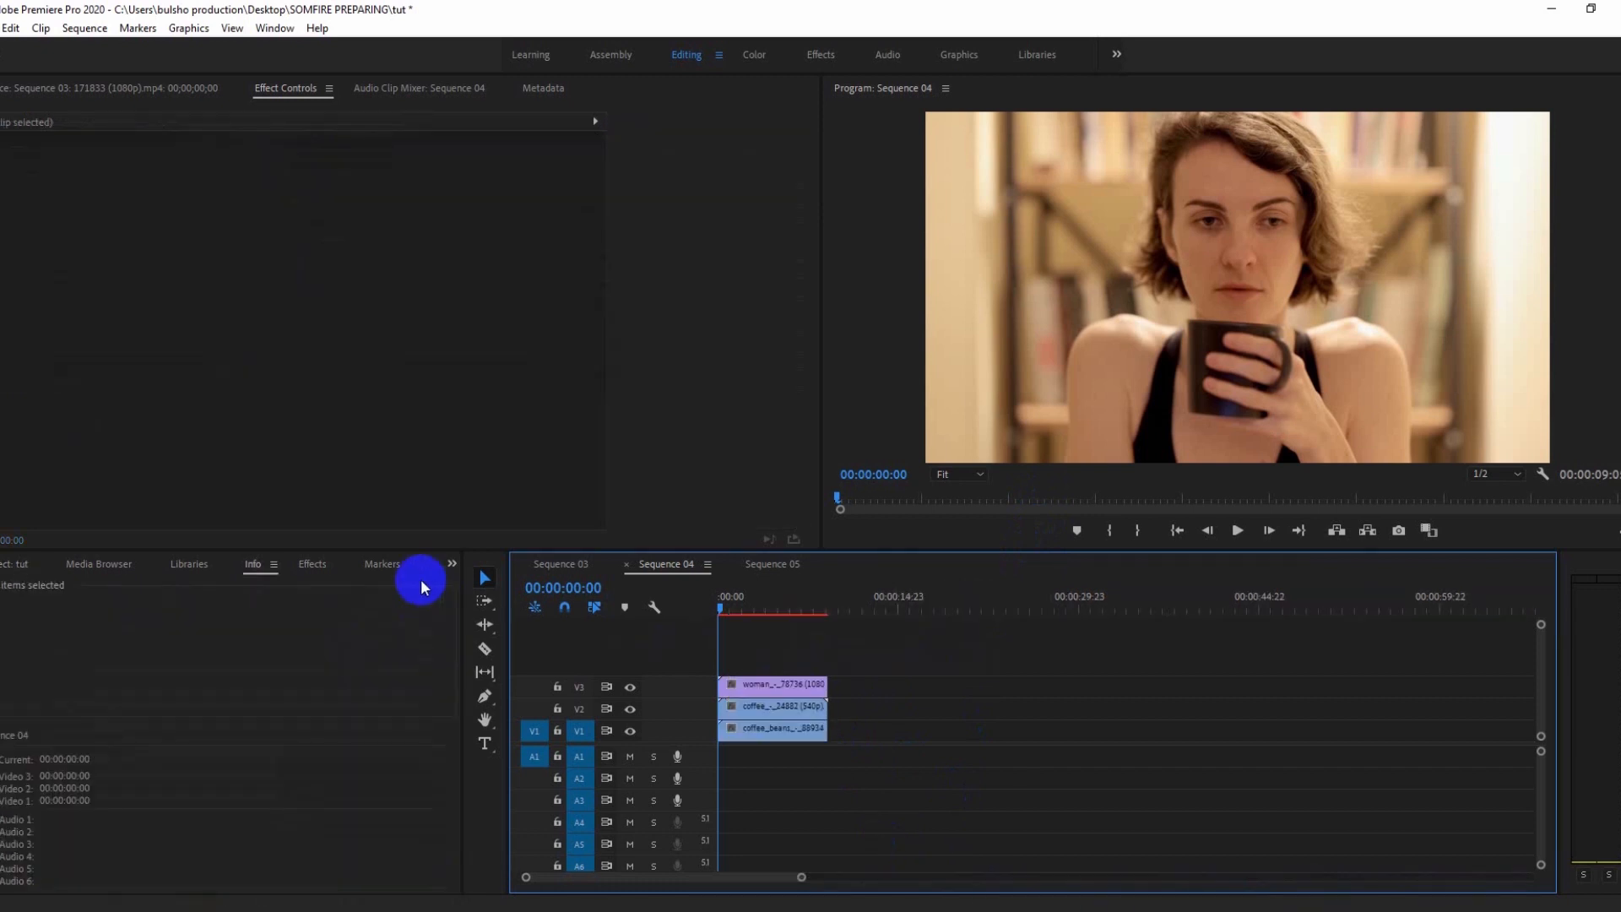
Search the effects library for "radial"
click(314, 563)
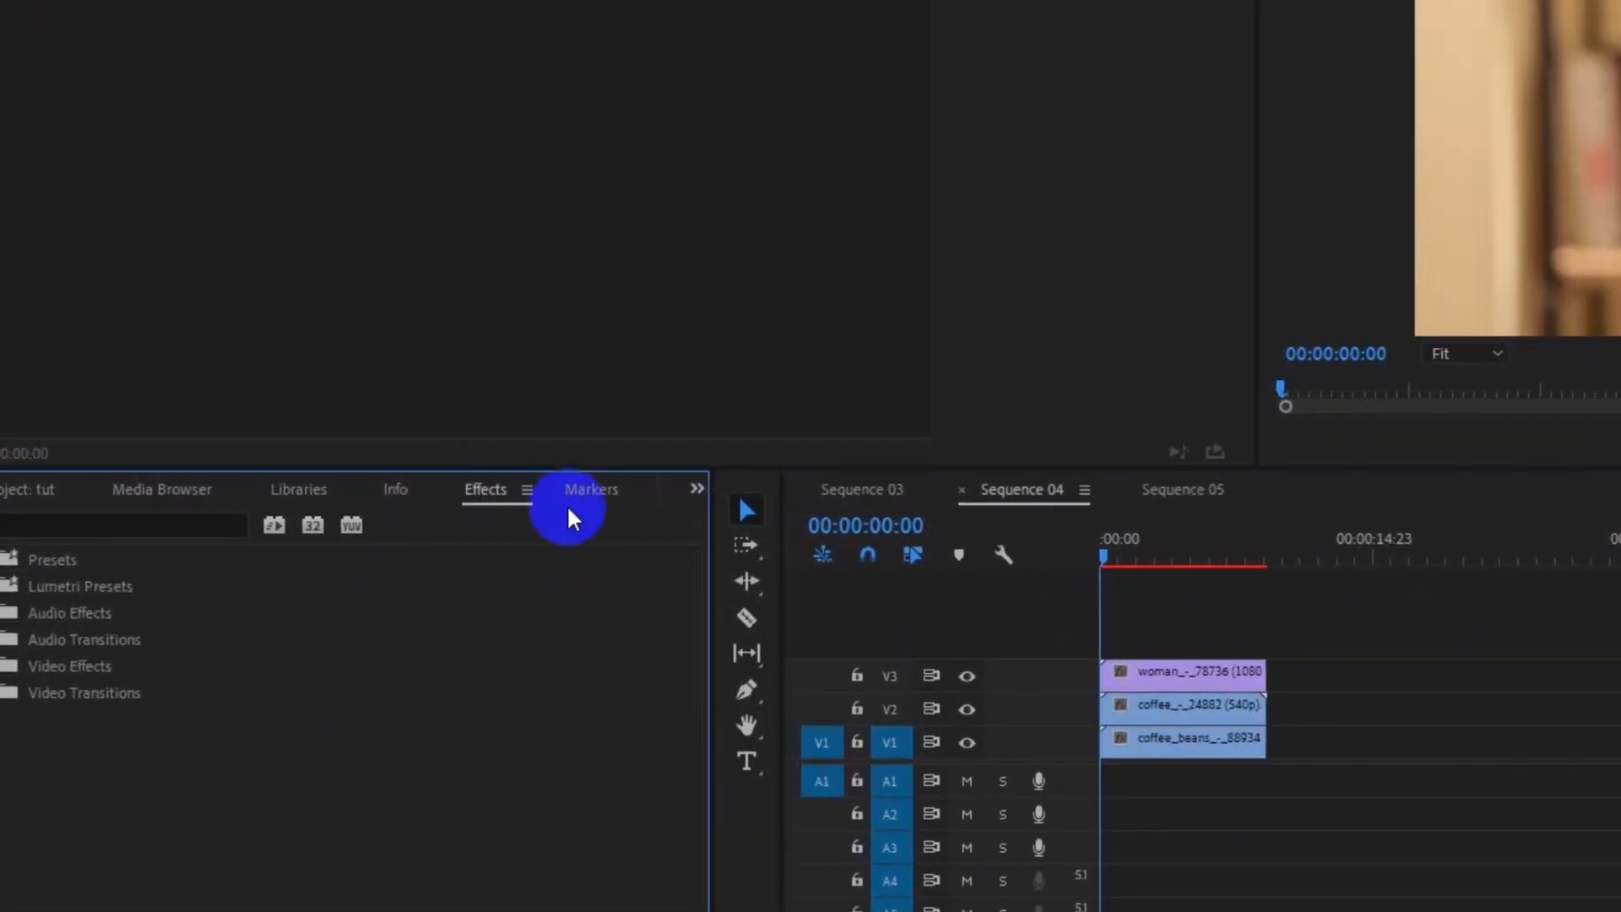
click(125, 516)
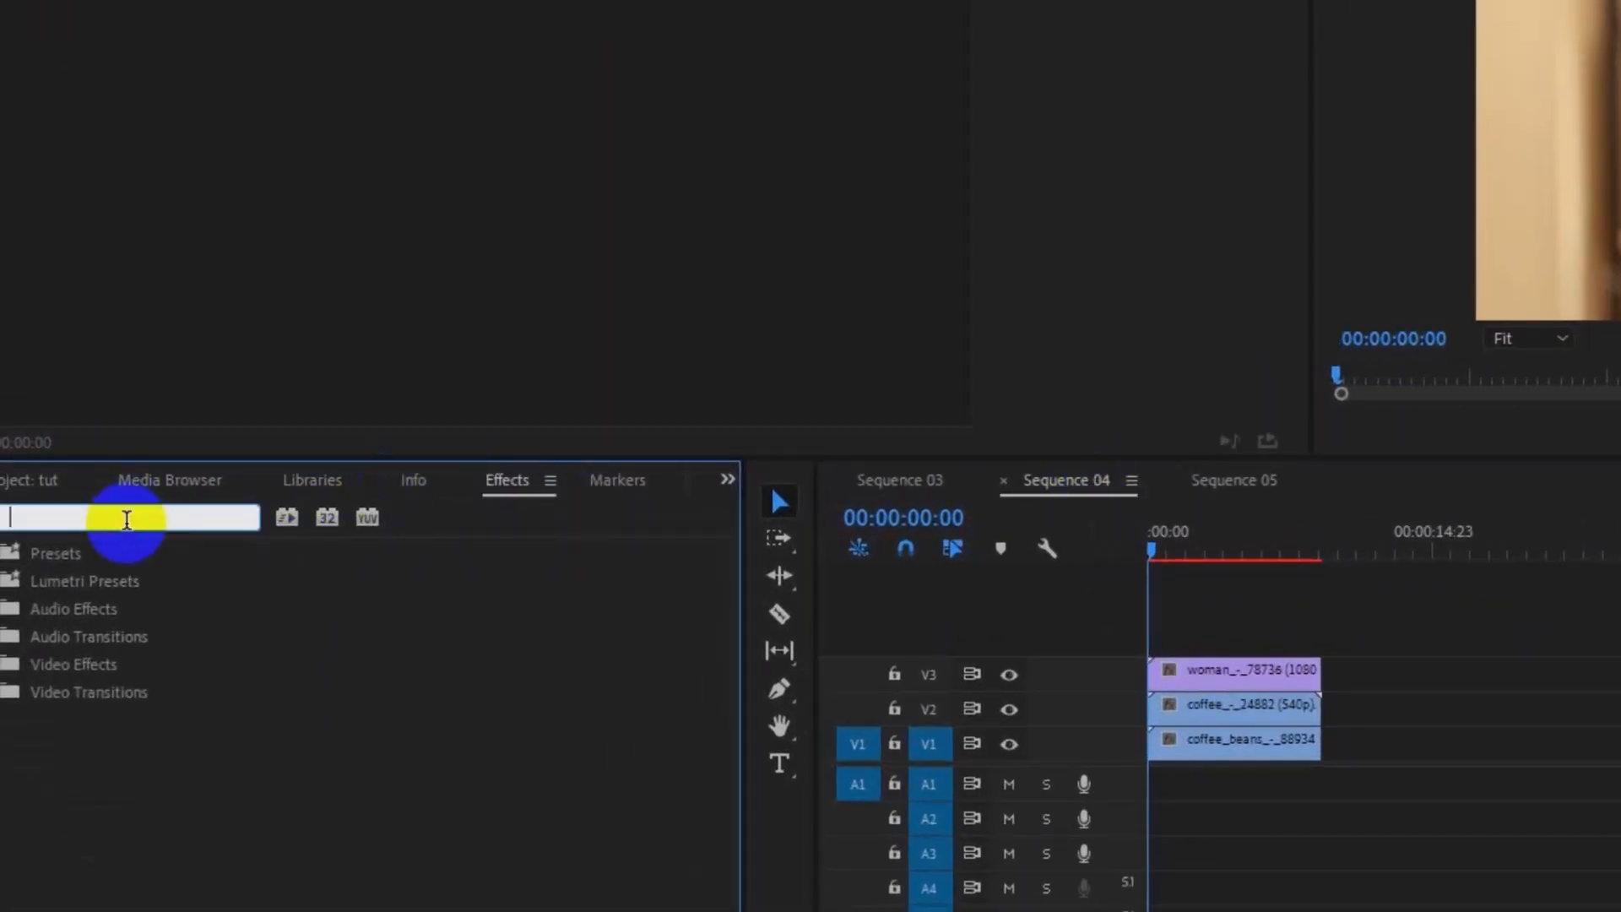
text(ra)
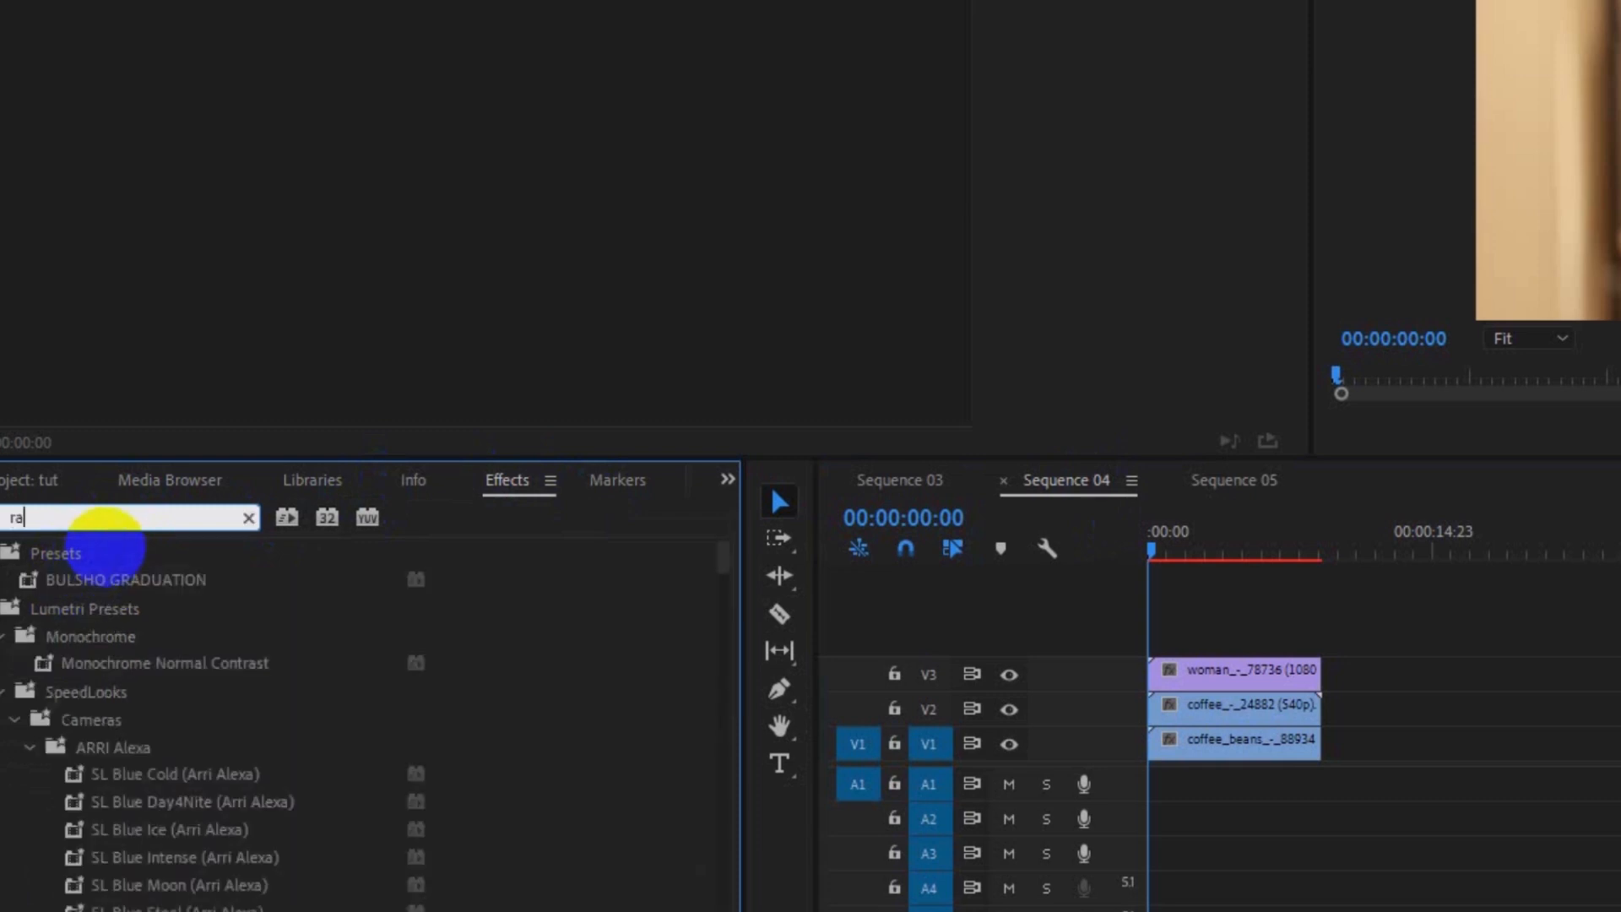
text(dial)
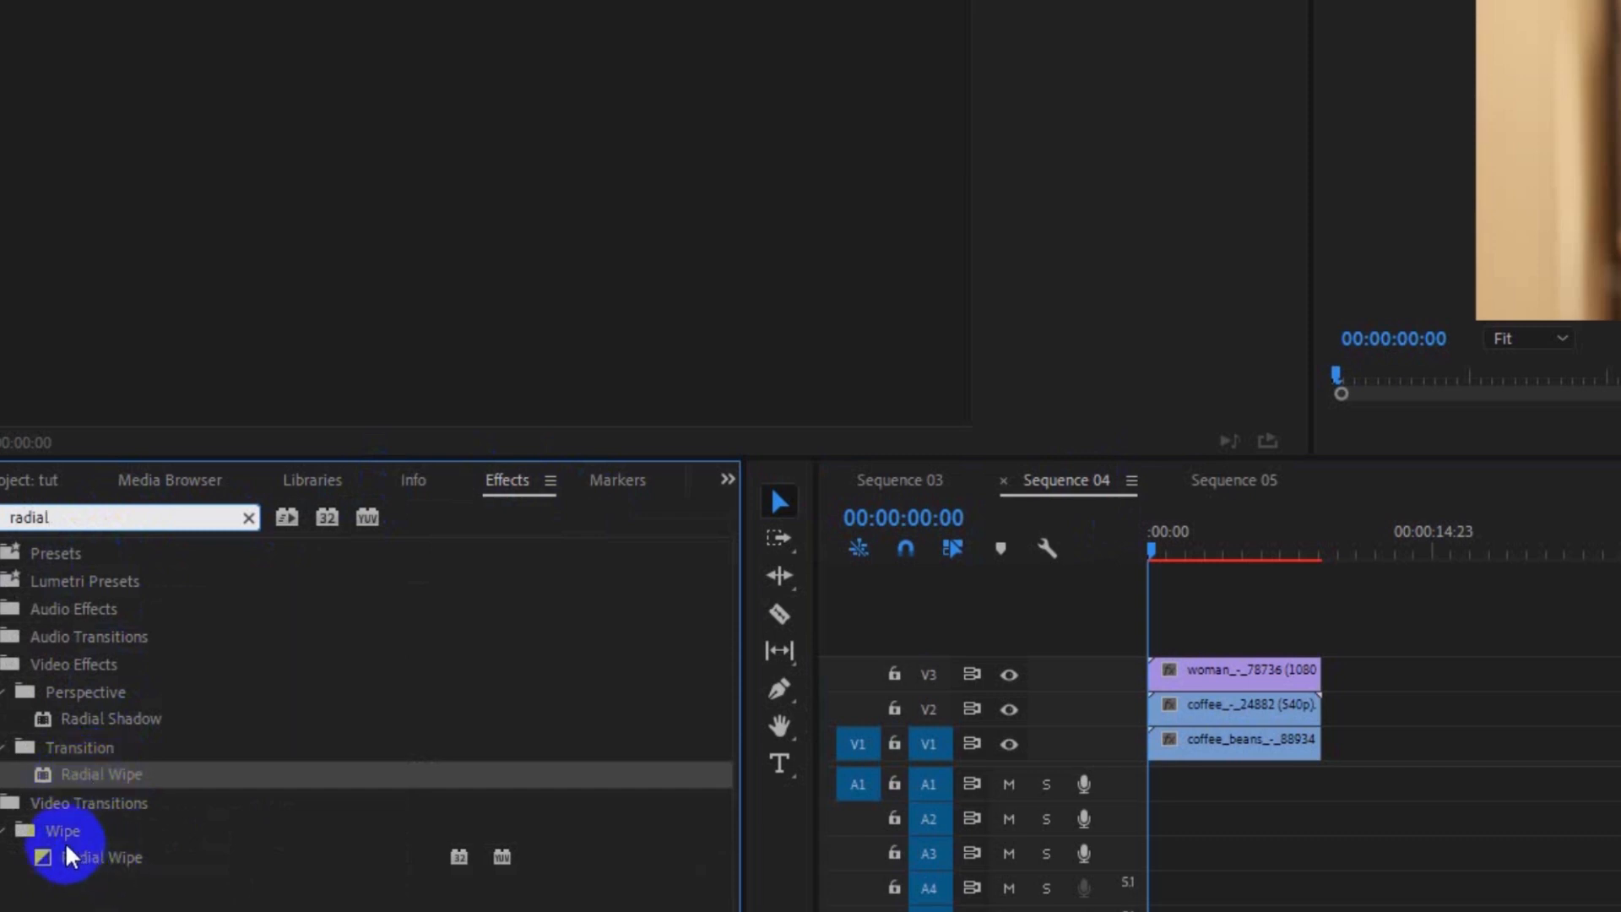
Apply the Radial Wipe video effect twice to the woman clip on V3
click(96, 802)
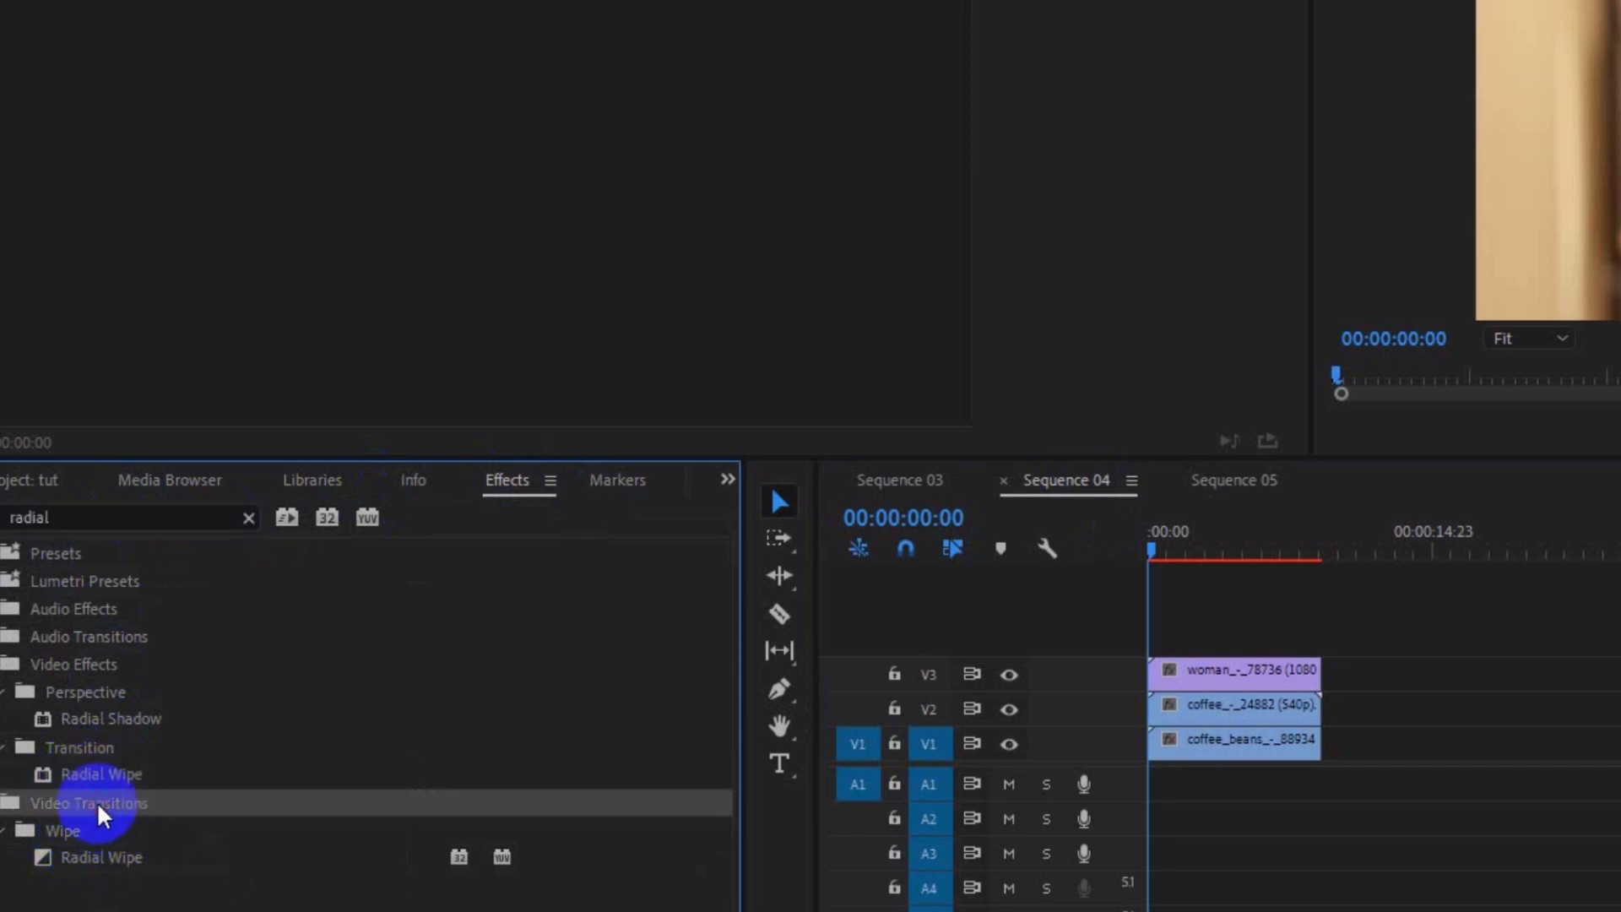
click(99, 747)
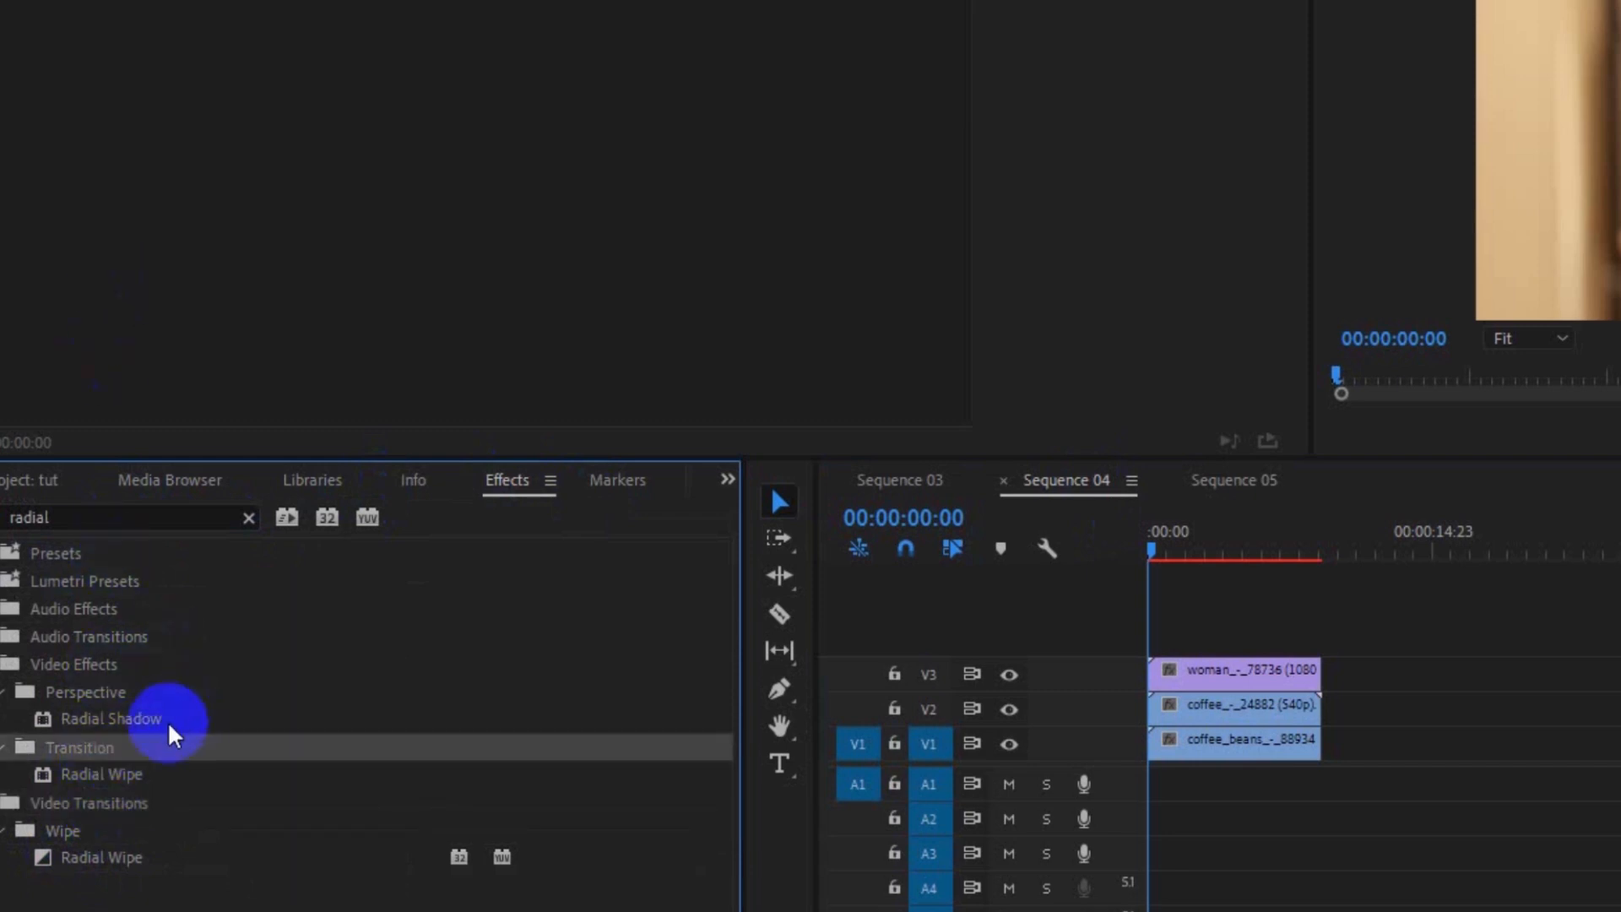
click(146, 777)
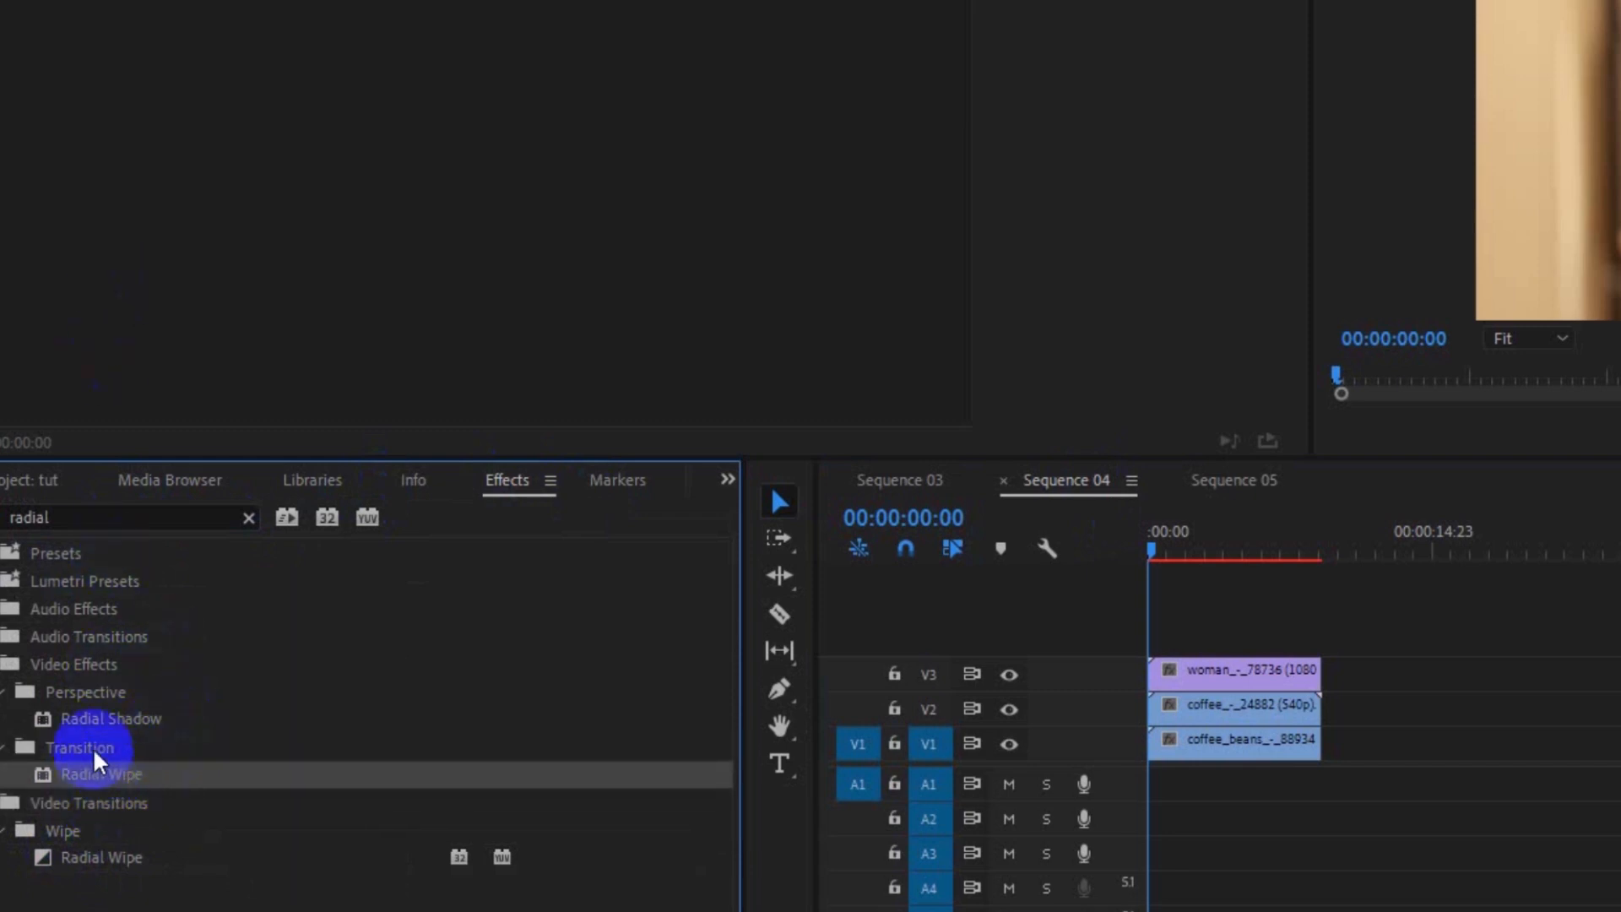
drag(108, 773, 1192, 675)
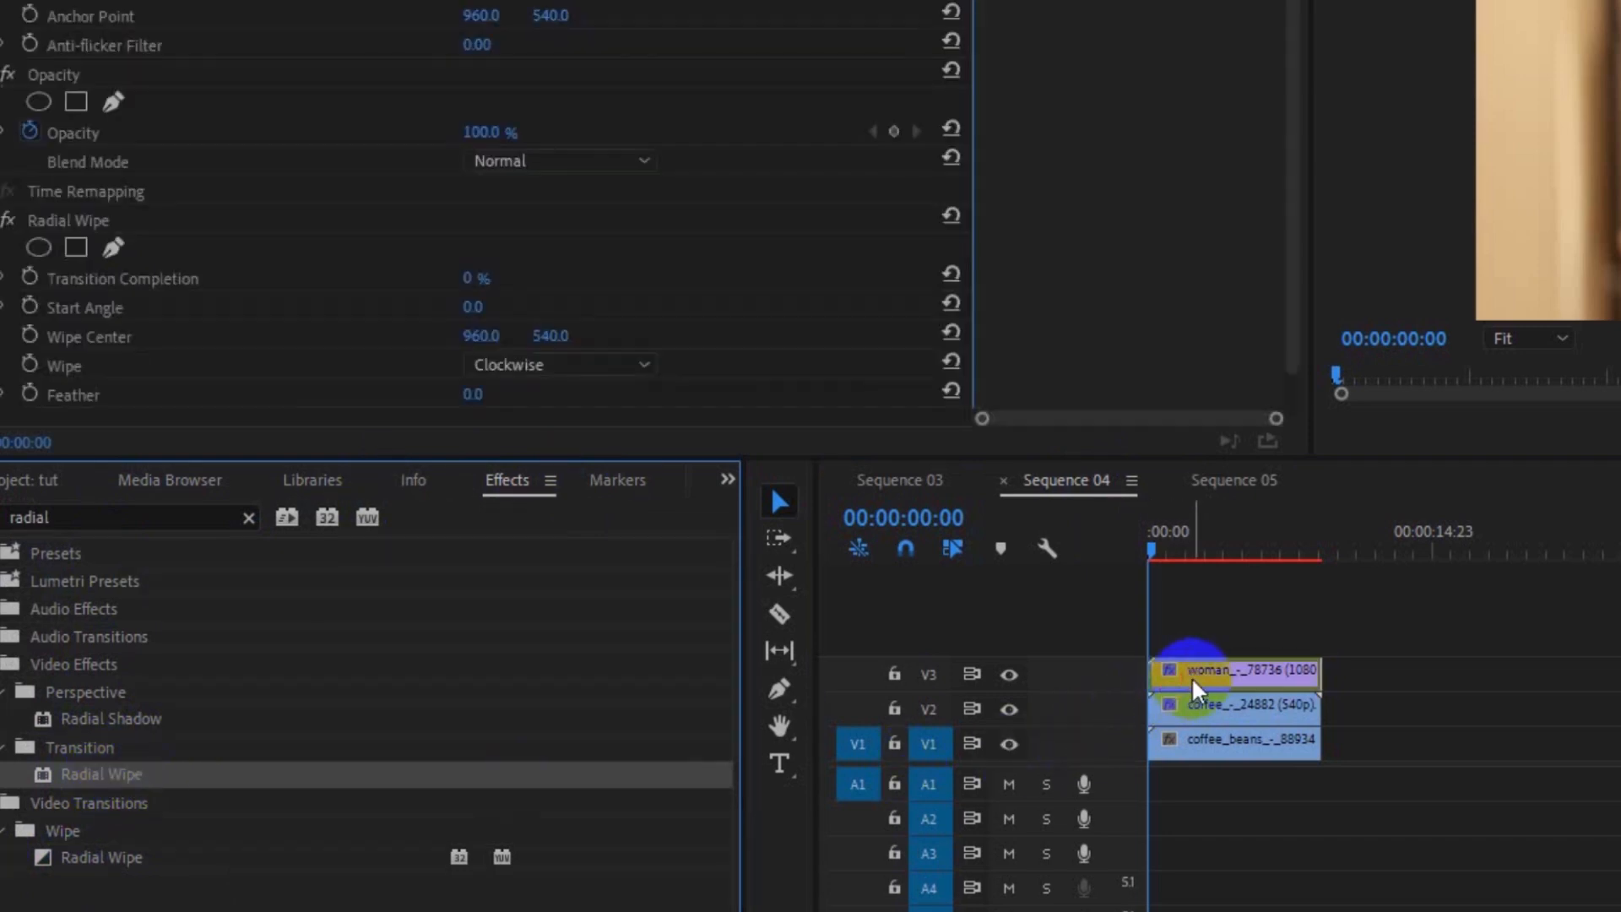
drag(543, 768, 1168, 670)
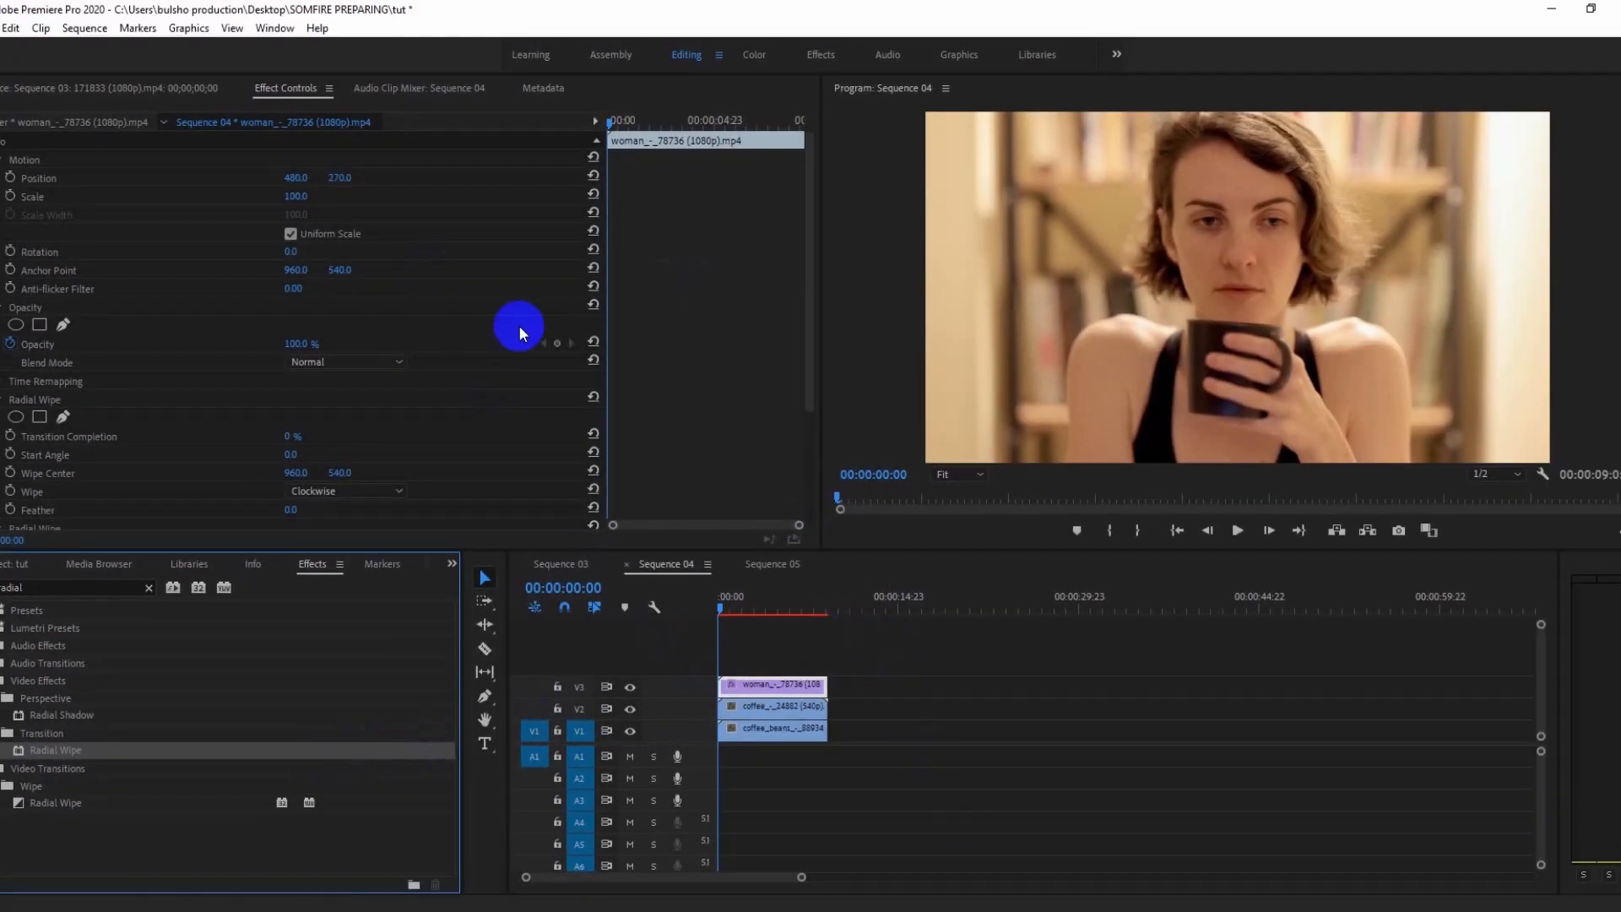
Examine the two Radial Wipe effects on the V3 woman clip and compare them with the effect settings of the V2 coffee clip
click(817, 673)
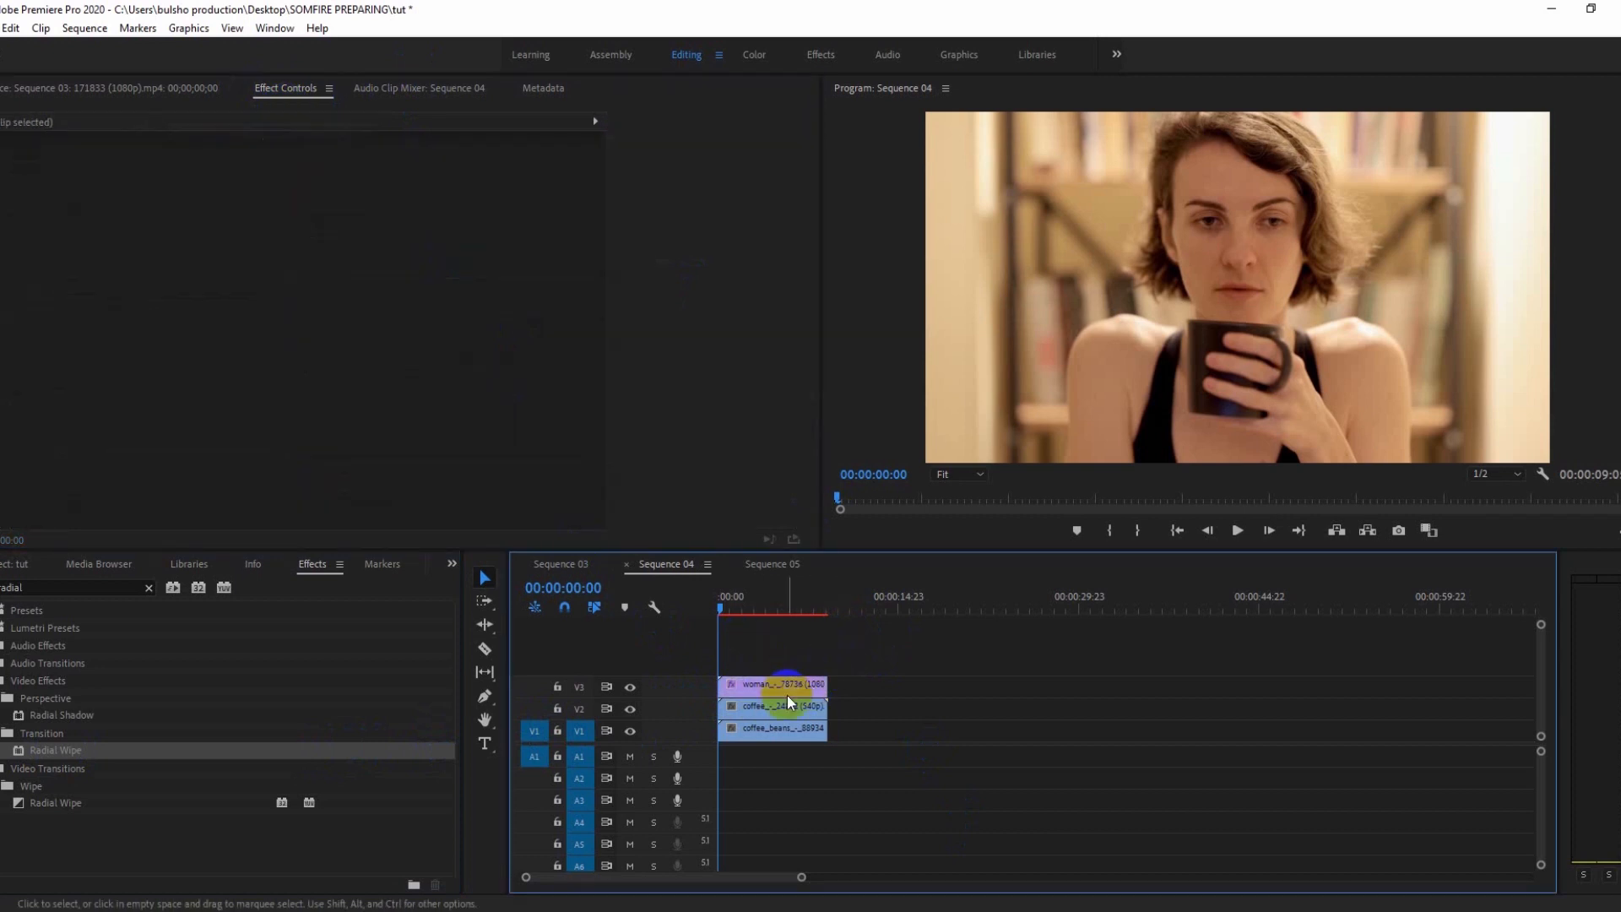
click(787, 690)
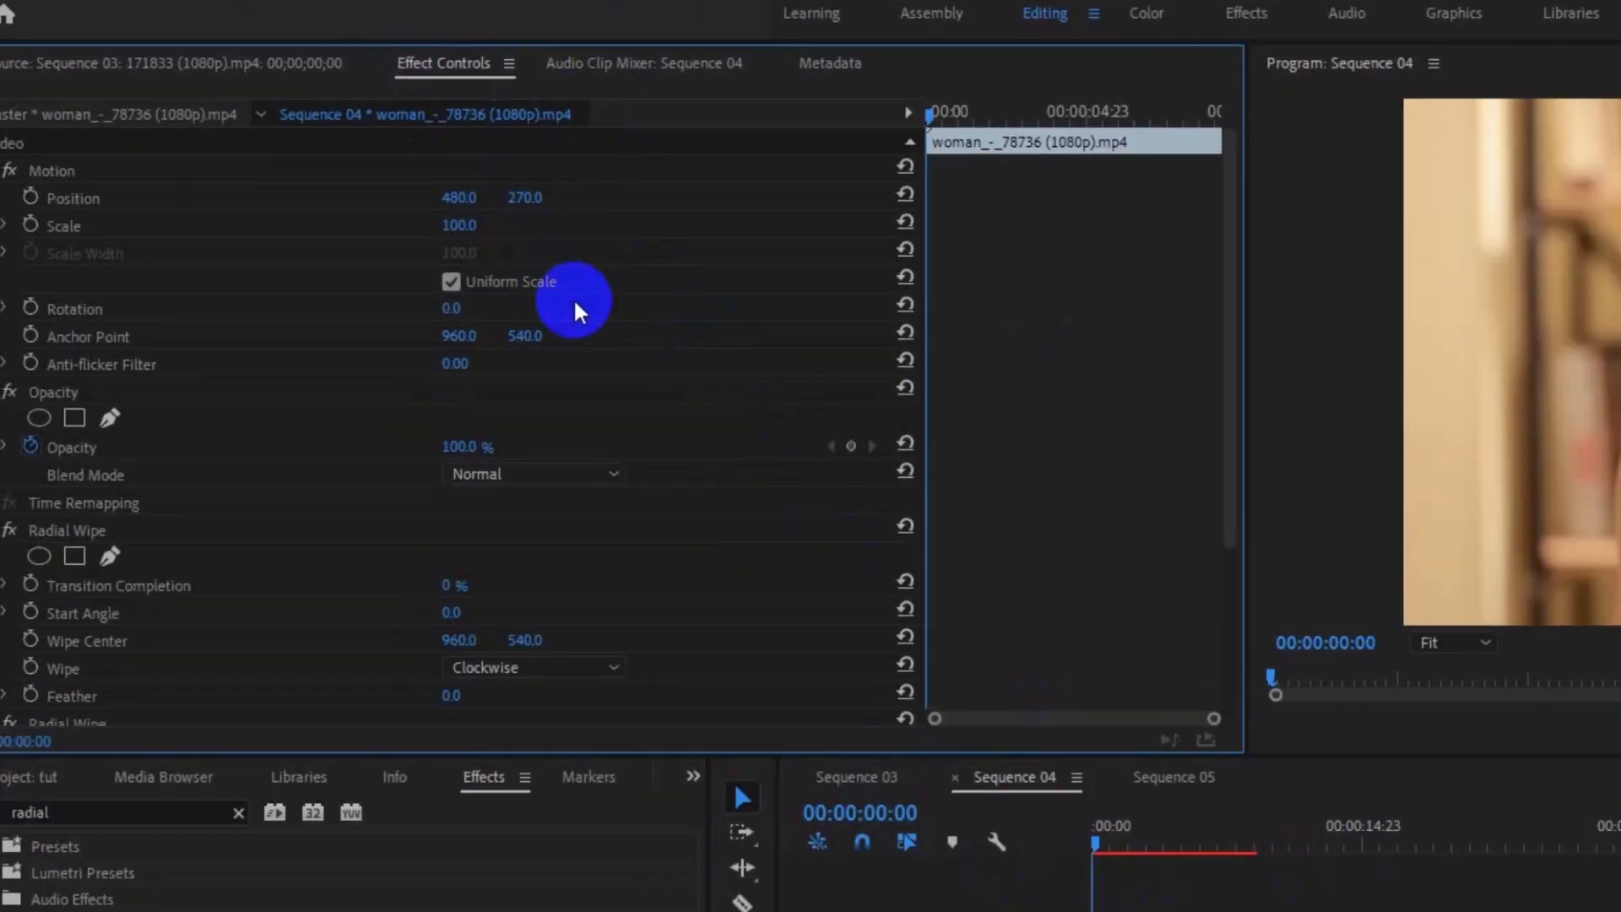
scroll(372, 247, down, 3)
scroll(89, 447, down, 1)
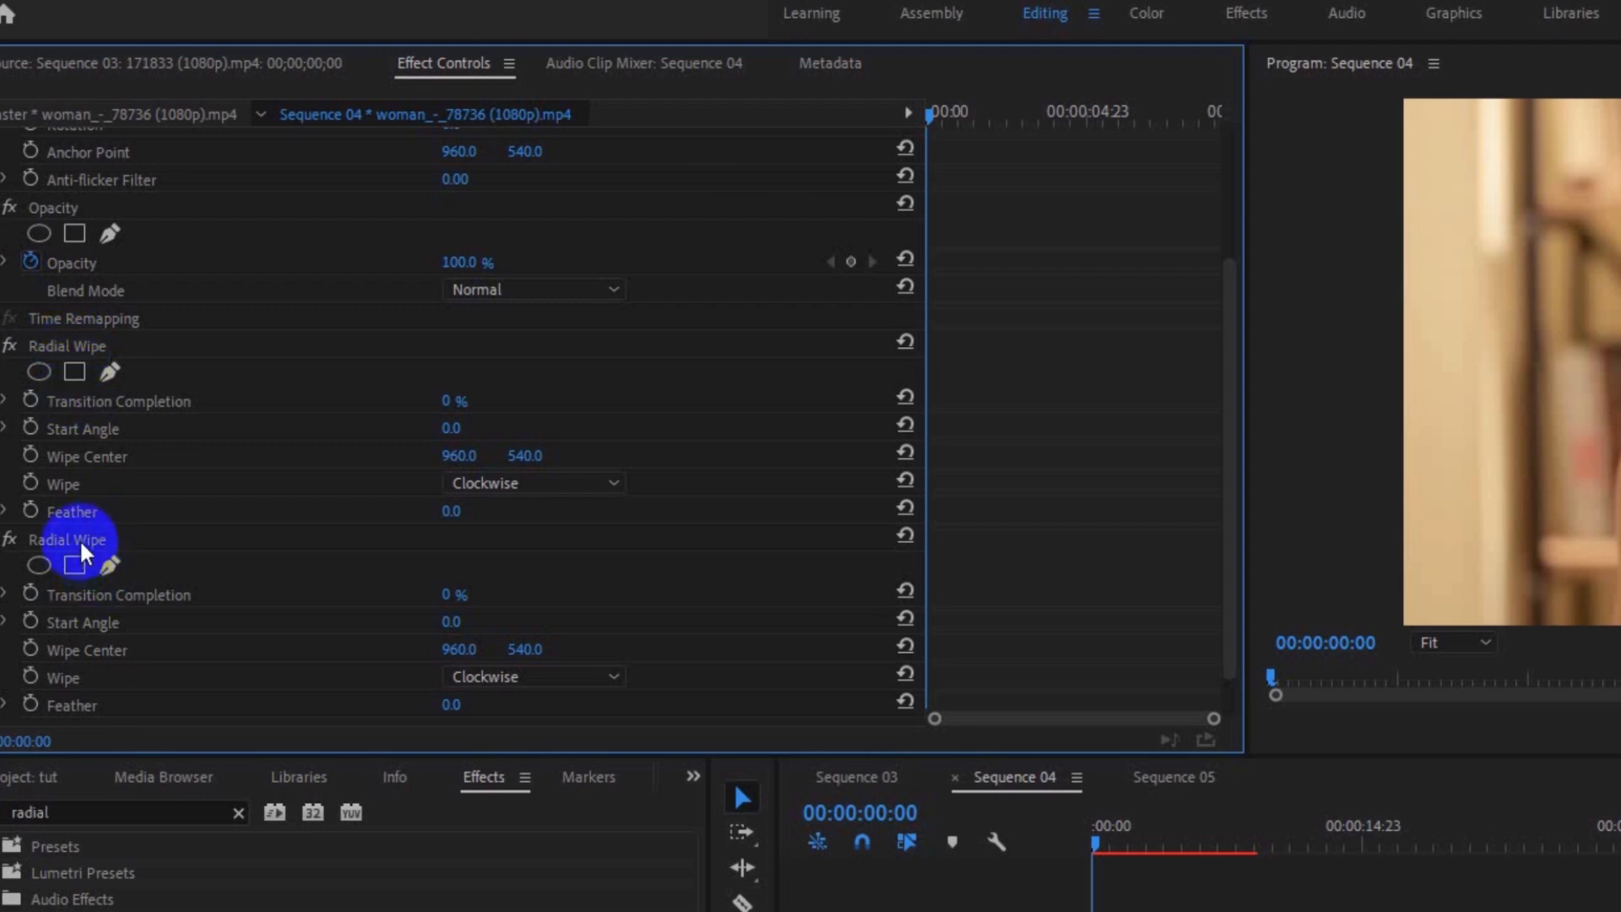
click(1302, 895)
click(1024, 844)
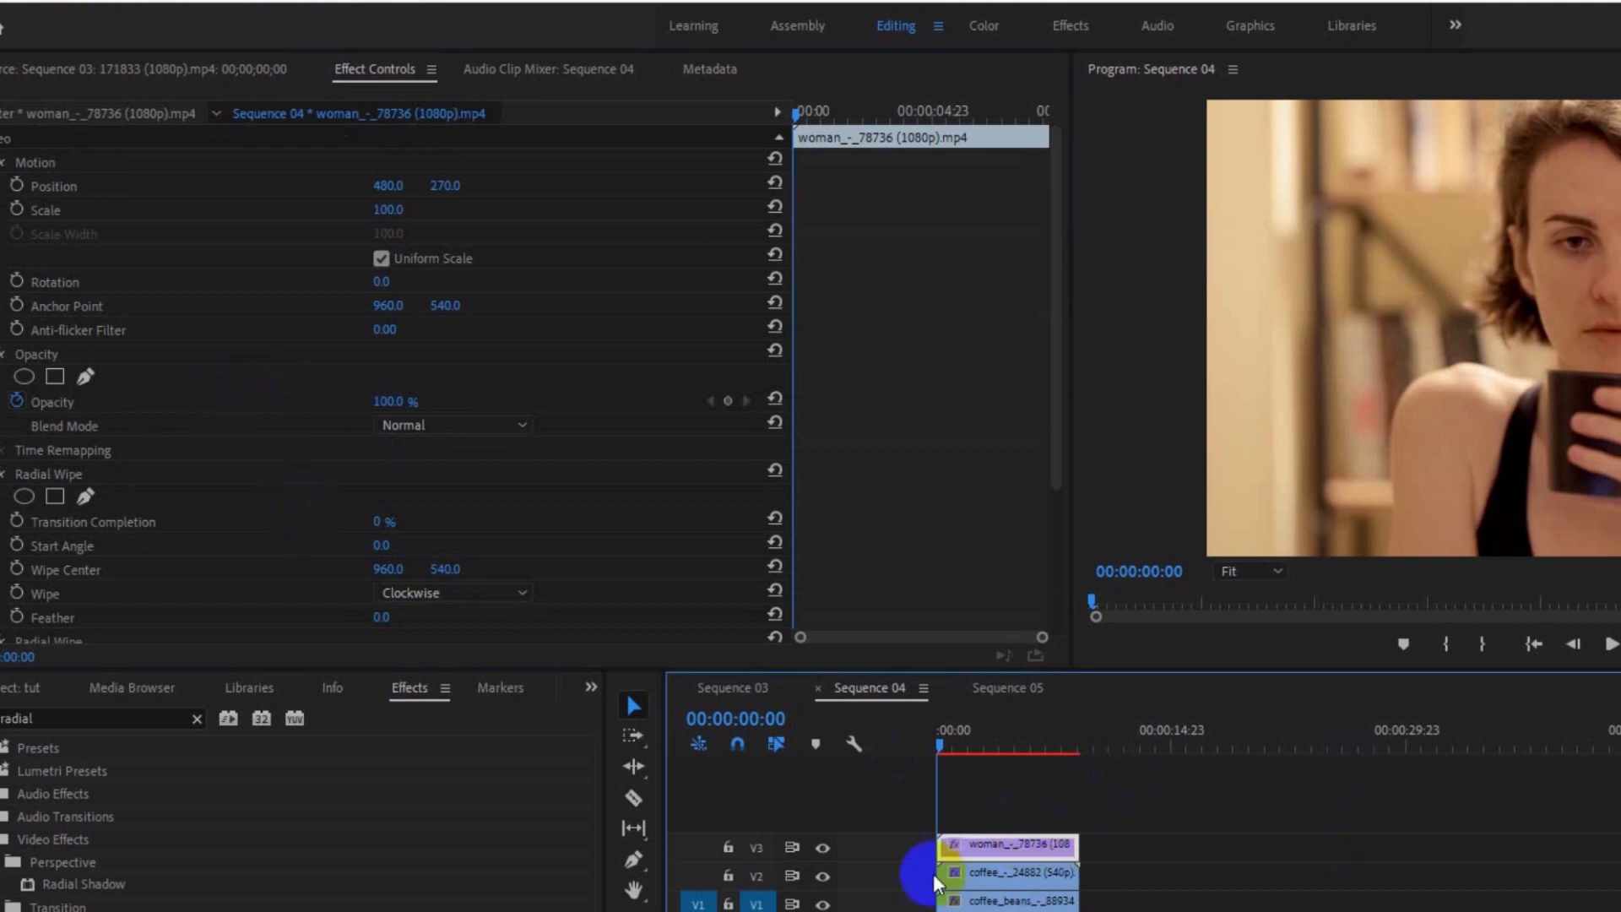
click(999, 872)
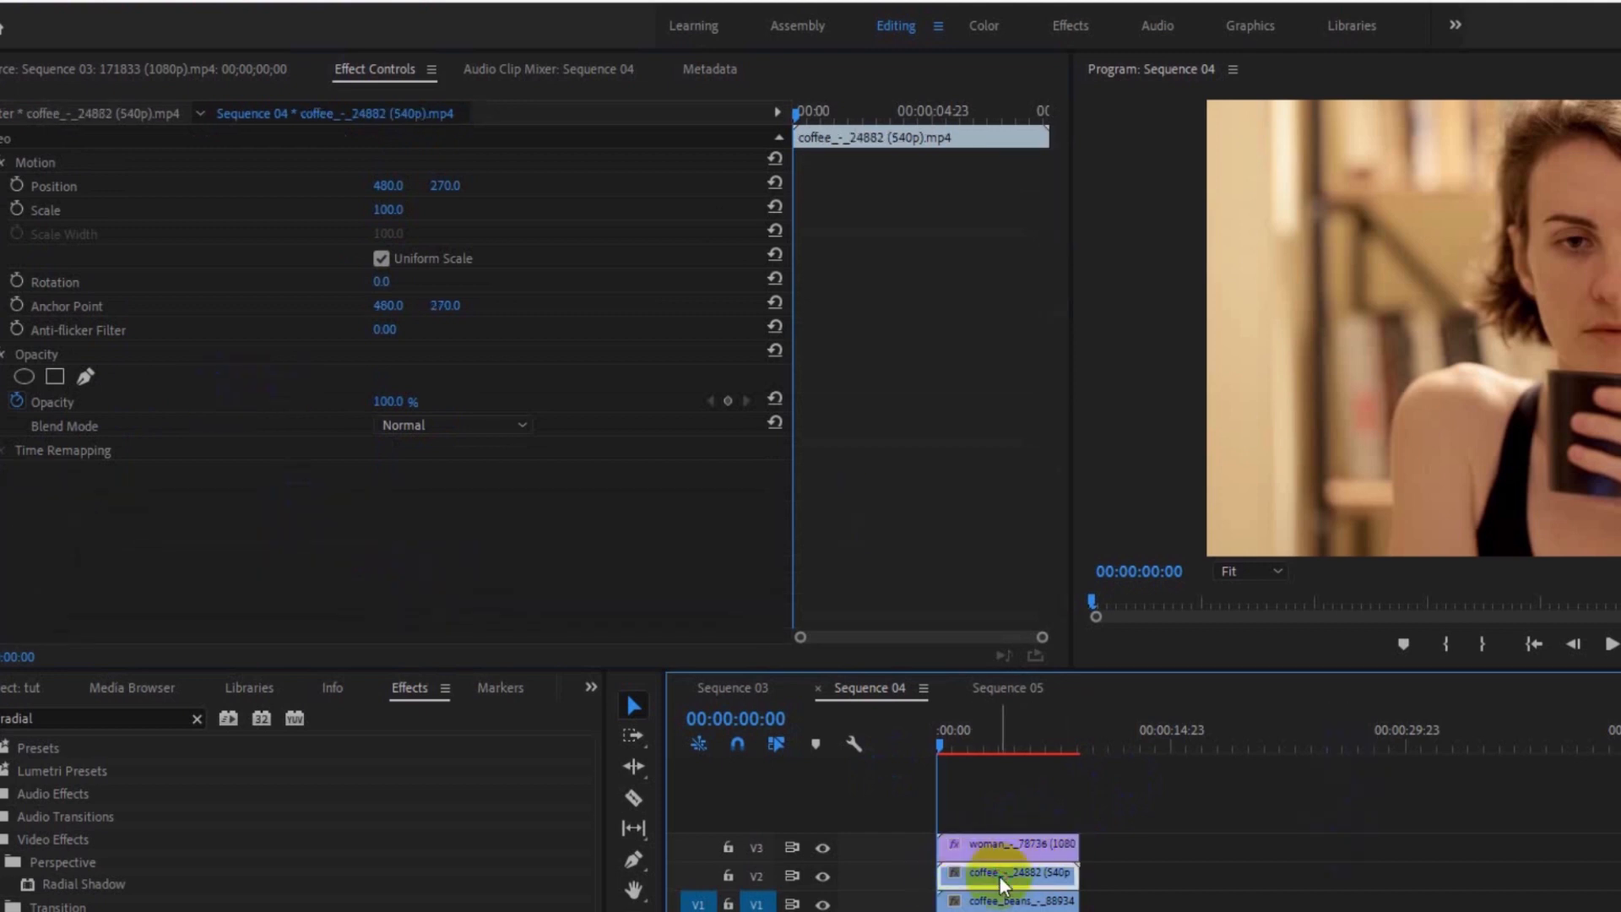
click(1001, 847)
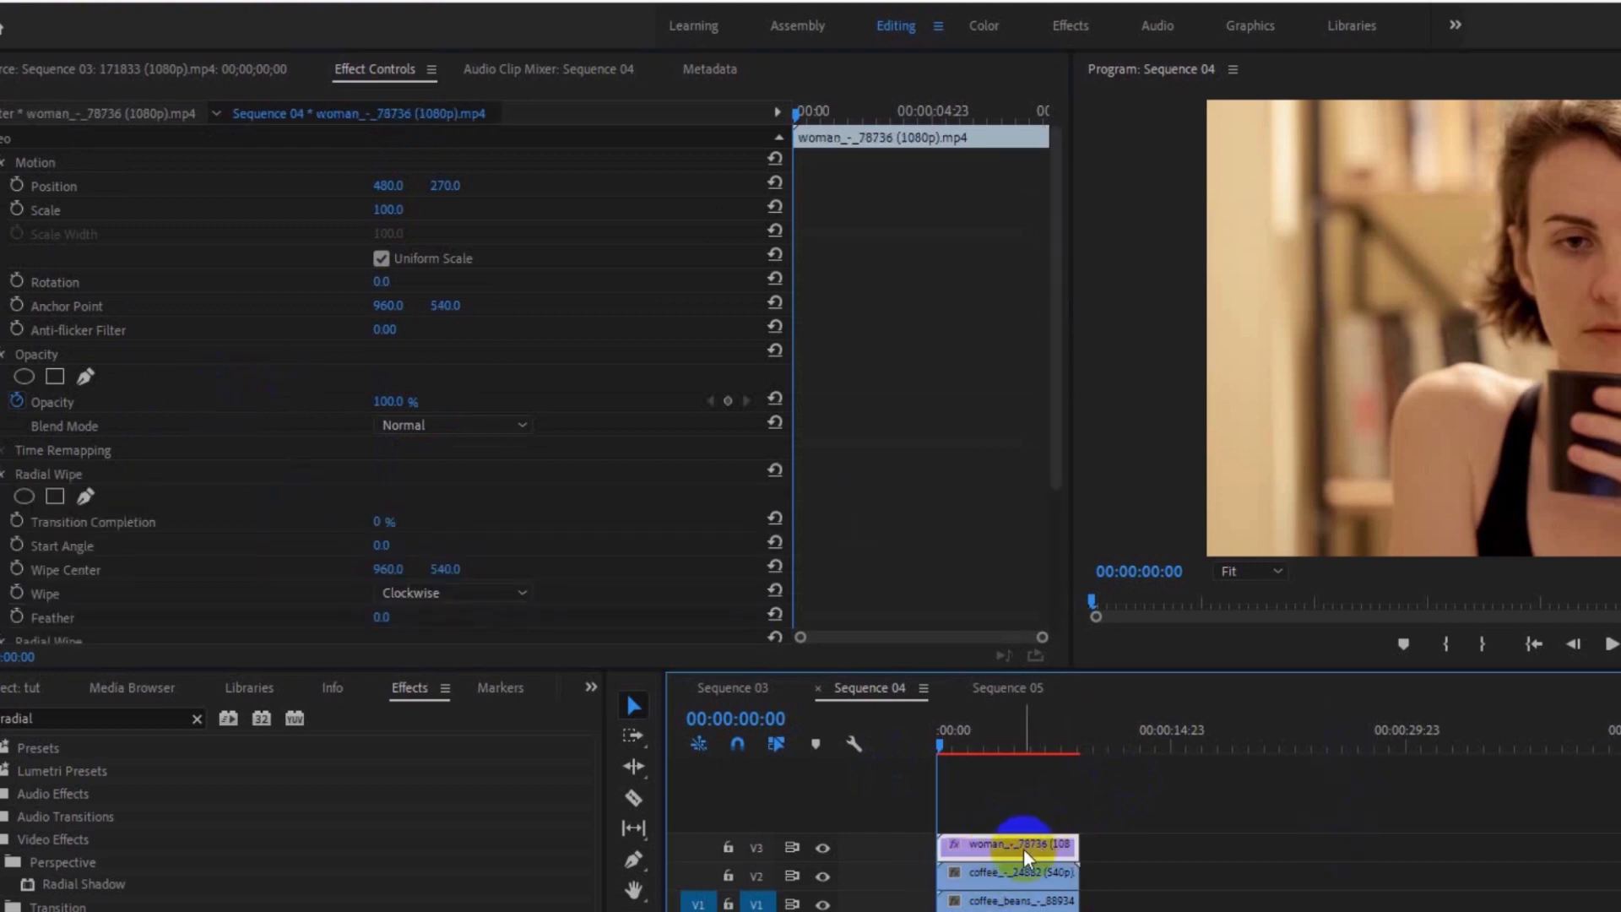
Set the woman clip's first Radial Wipe to 50% transition completion, 130° start angle and a horizontal wipe centre of 445
scroll(129, 428, down, 2)
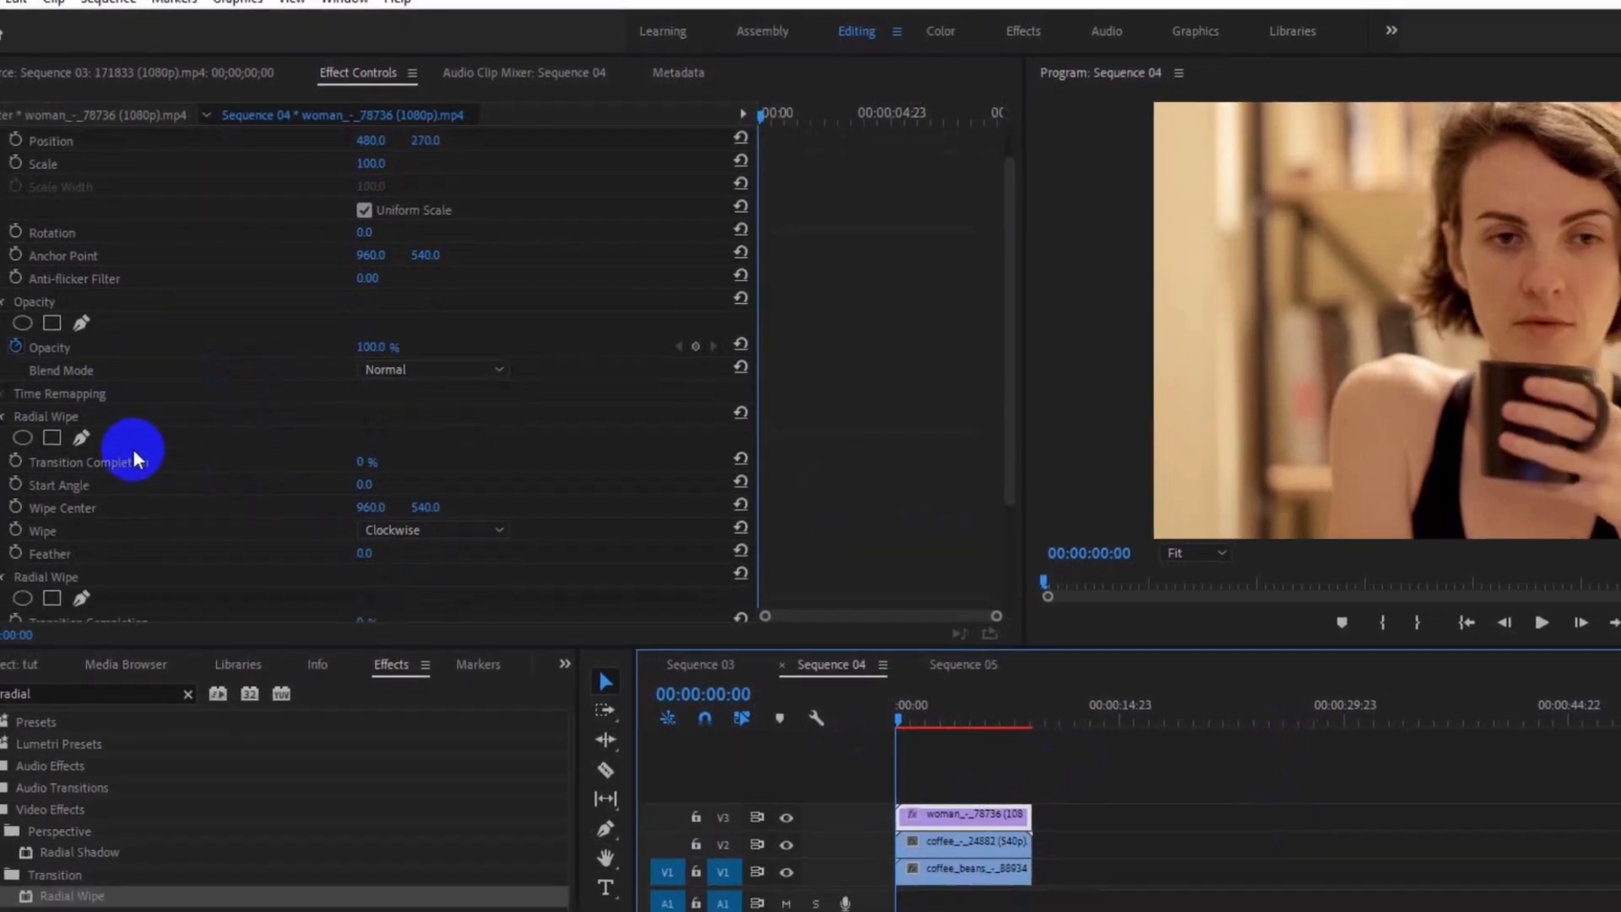
click(347, 447)
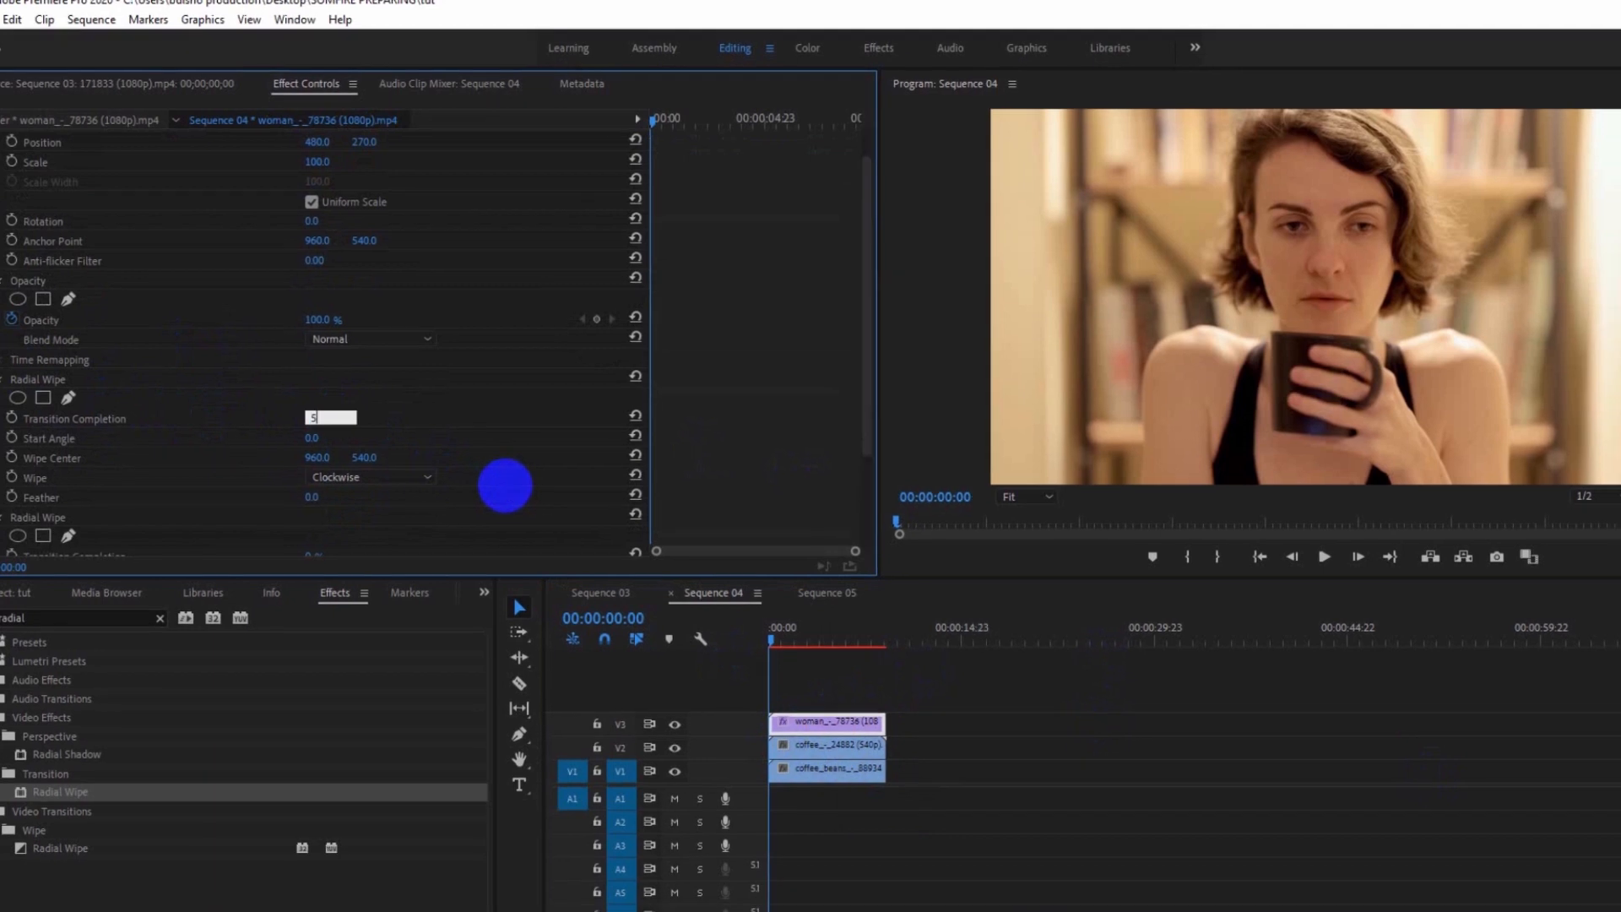
text(50)
key(Return)
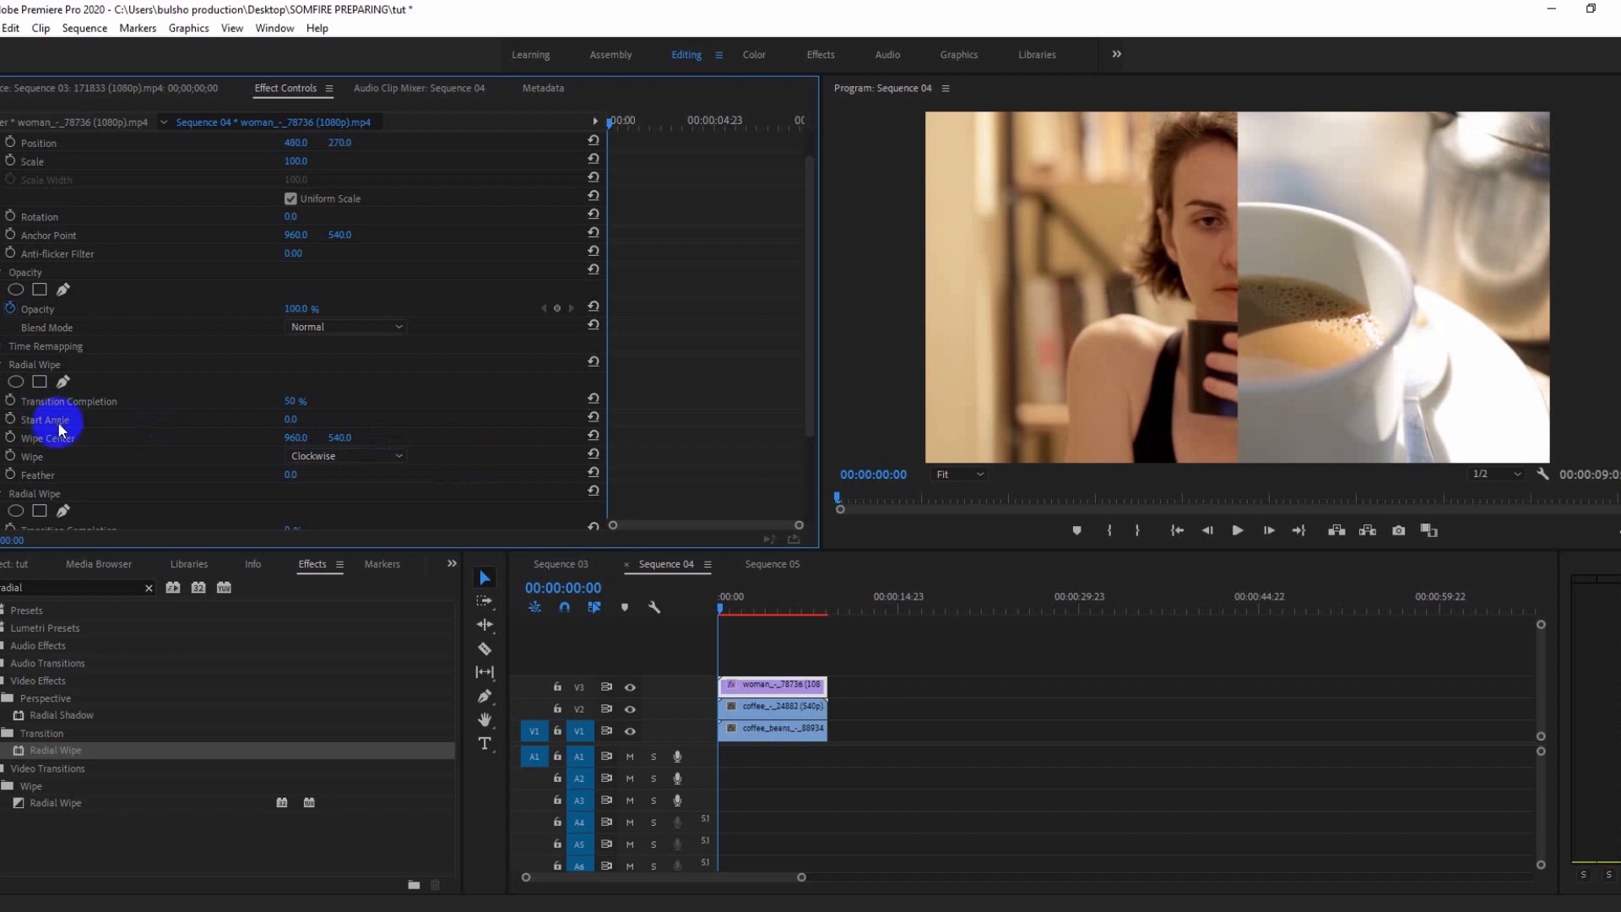
click(291, 420)
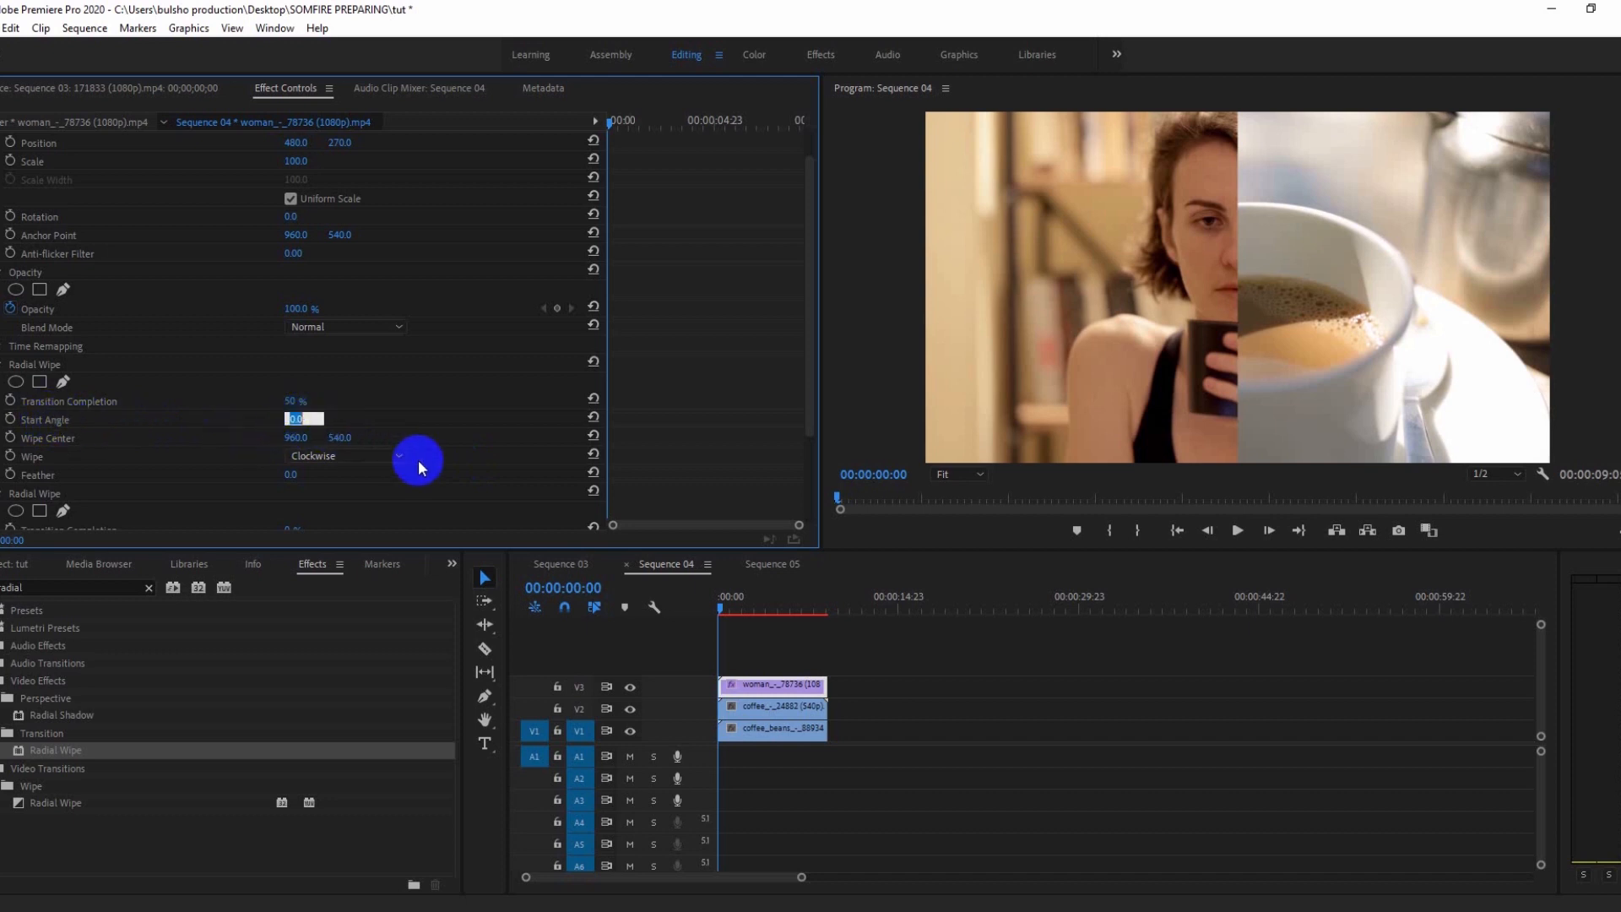
text(130)
key(Return)
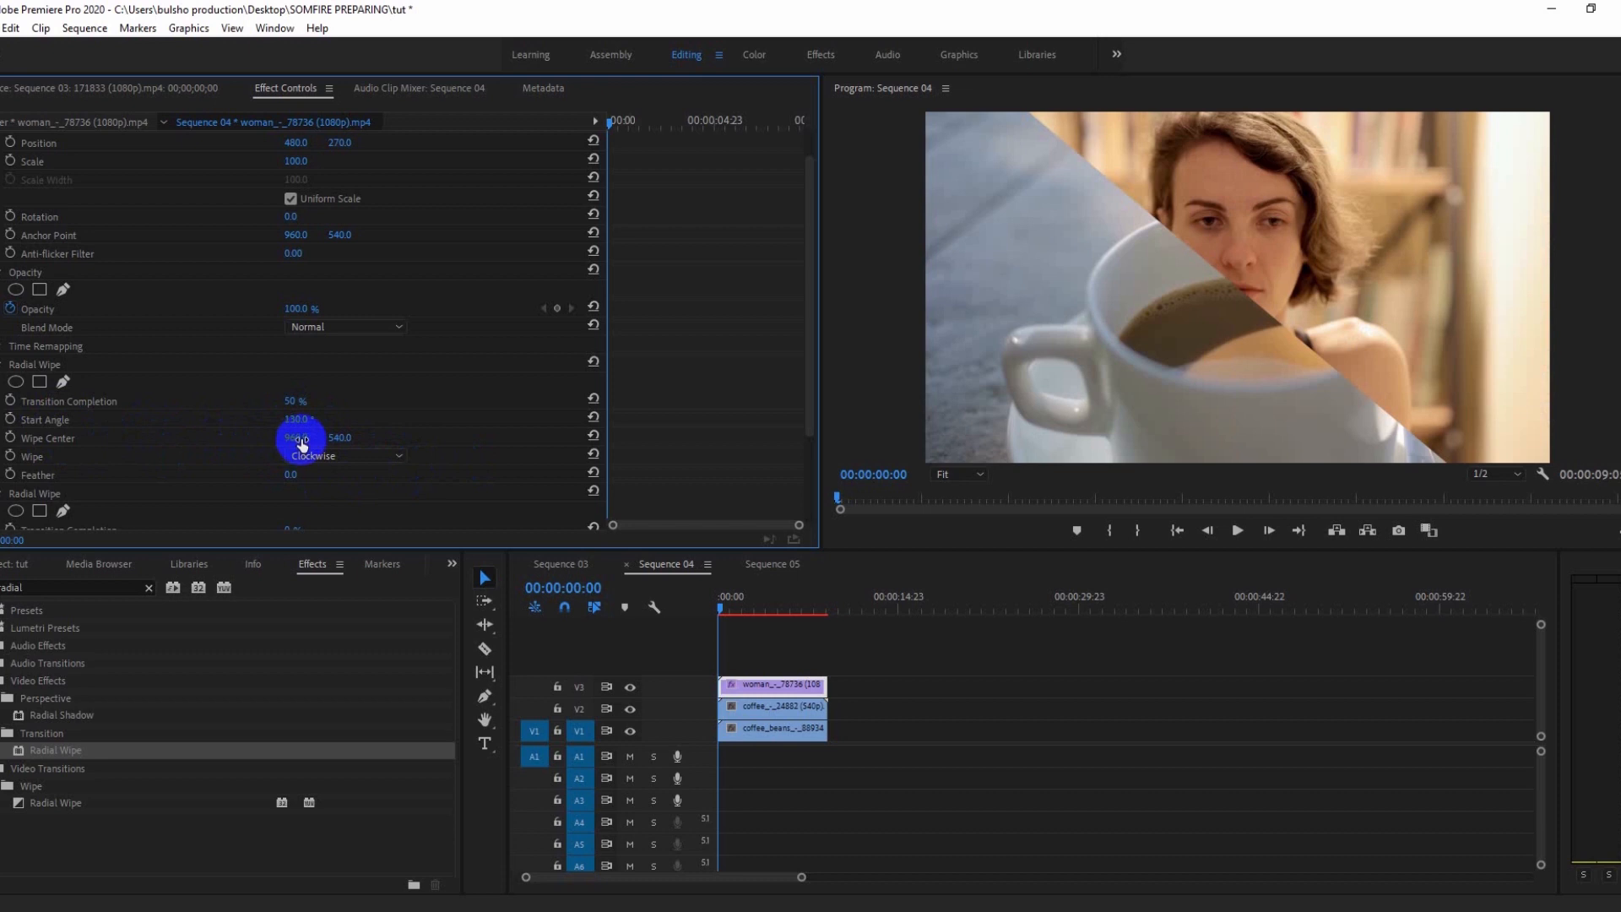
drag(299, 439, 209, 483)
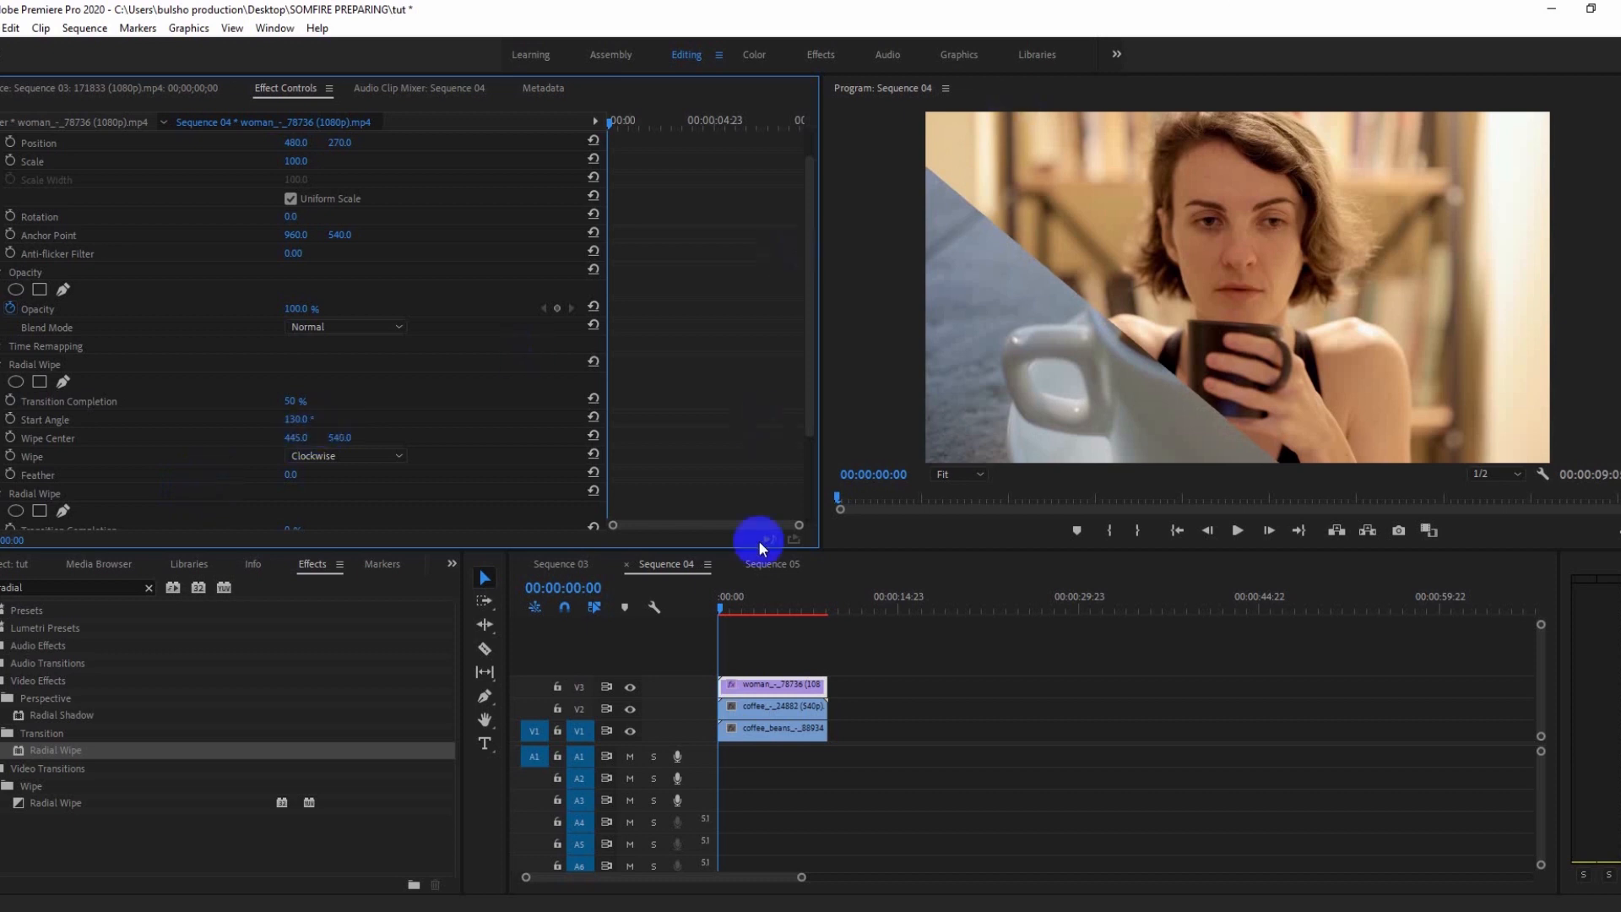
click(895, 672)
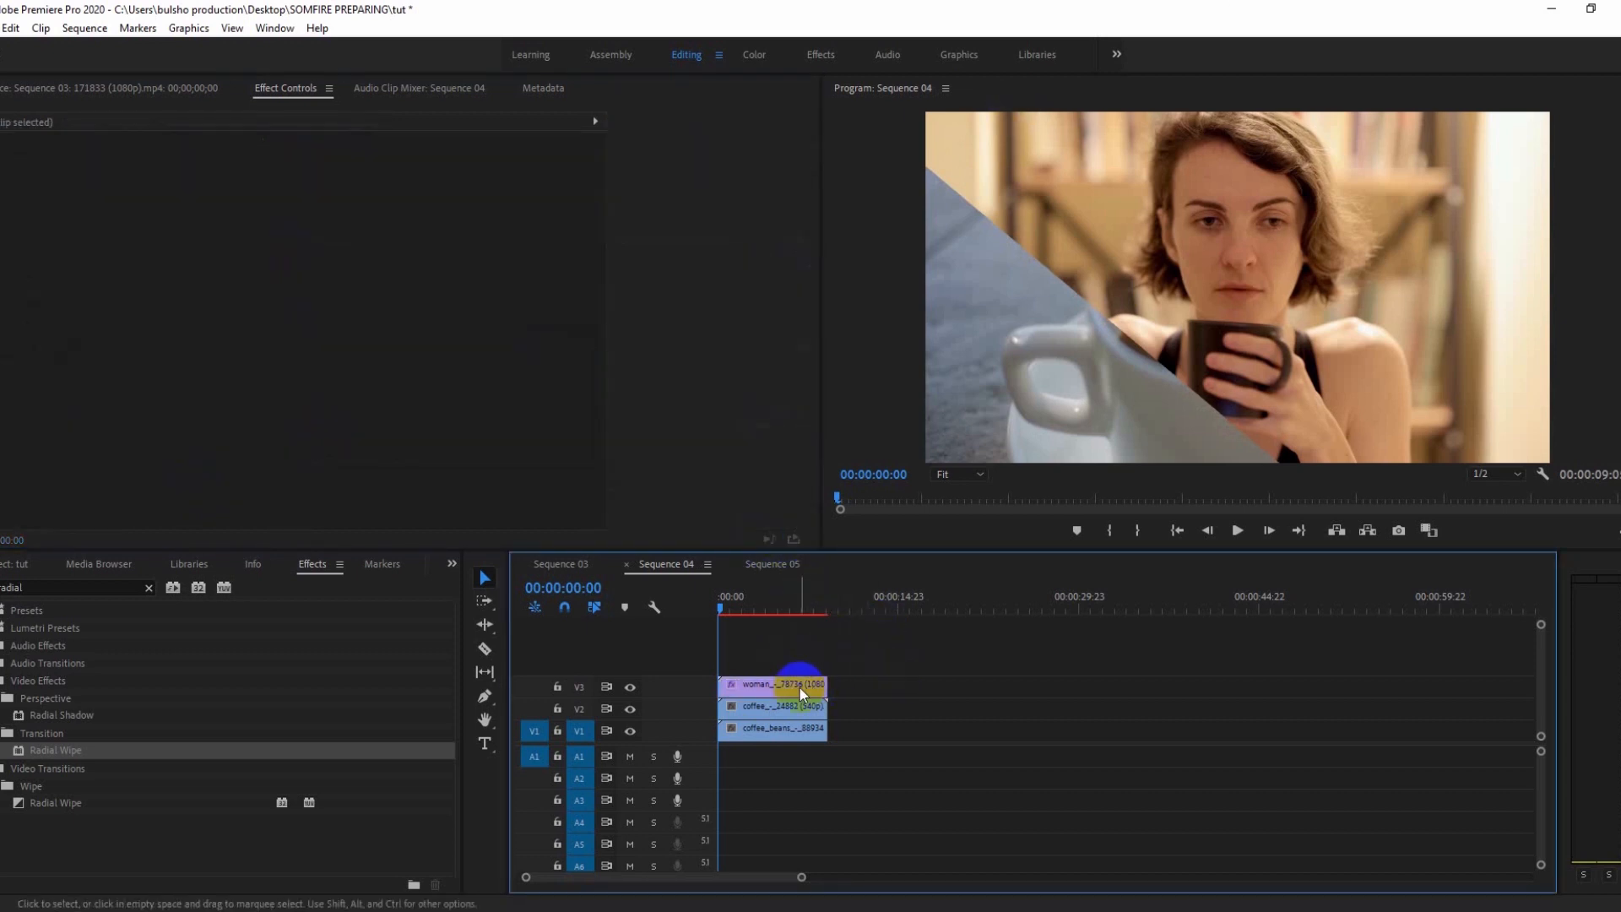
Set the woman clip's second Radial Wipe to 50% transition completion and a -50° start angle
click(799, 686)
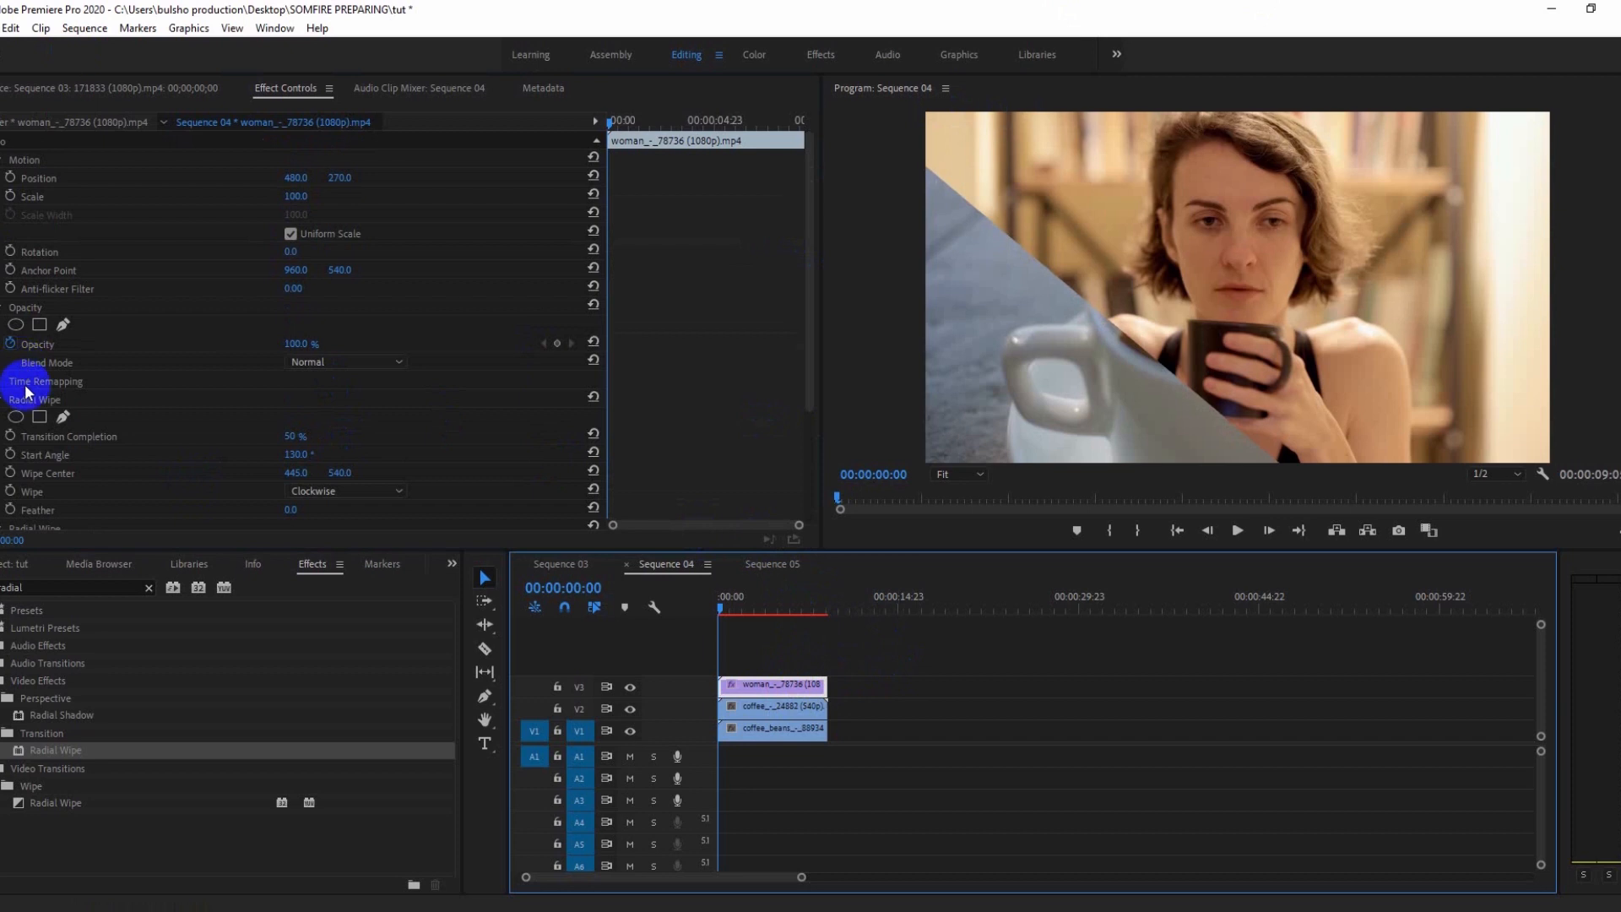
scroll(43, 409, down, 1)
scroll(51, 439, down, 2)
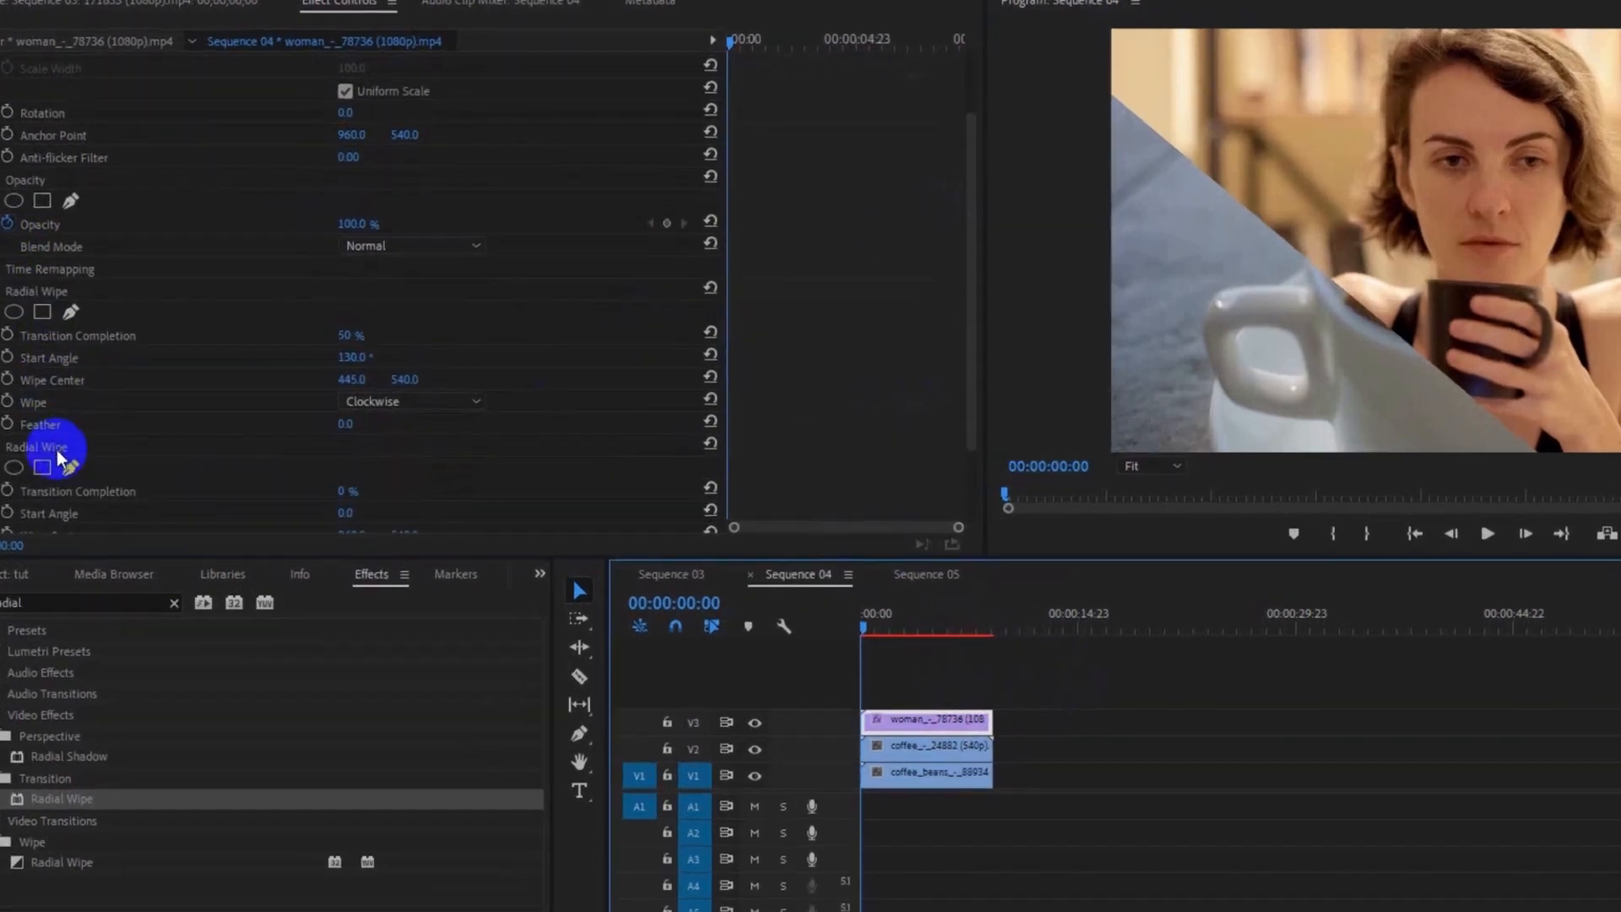
scroll(59, 437, down, 1)
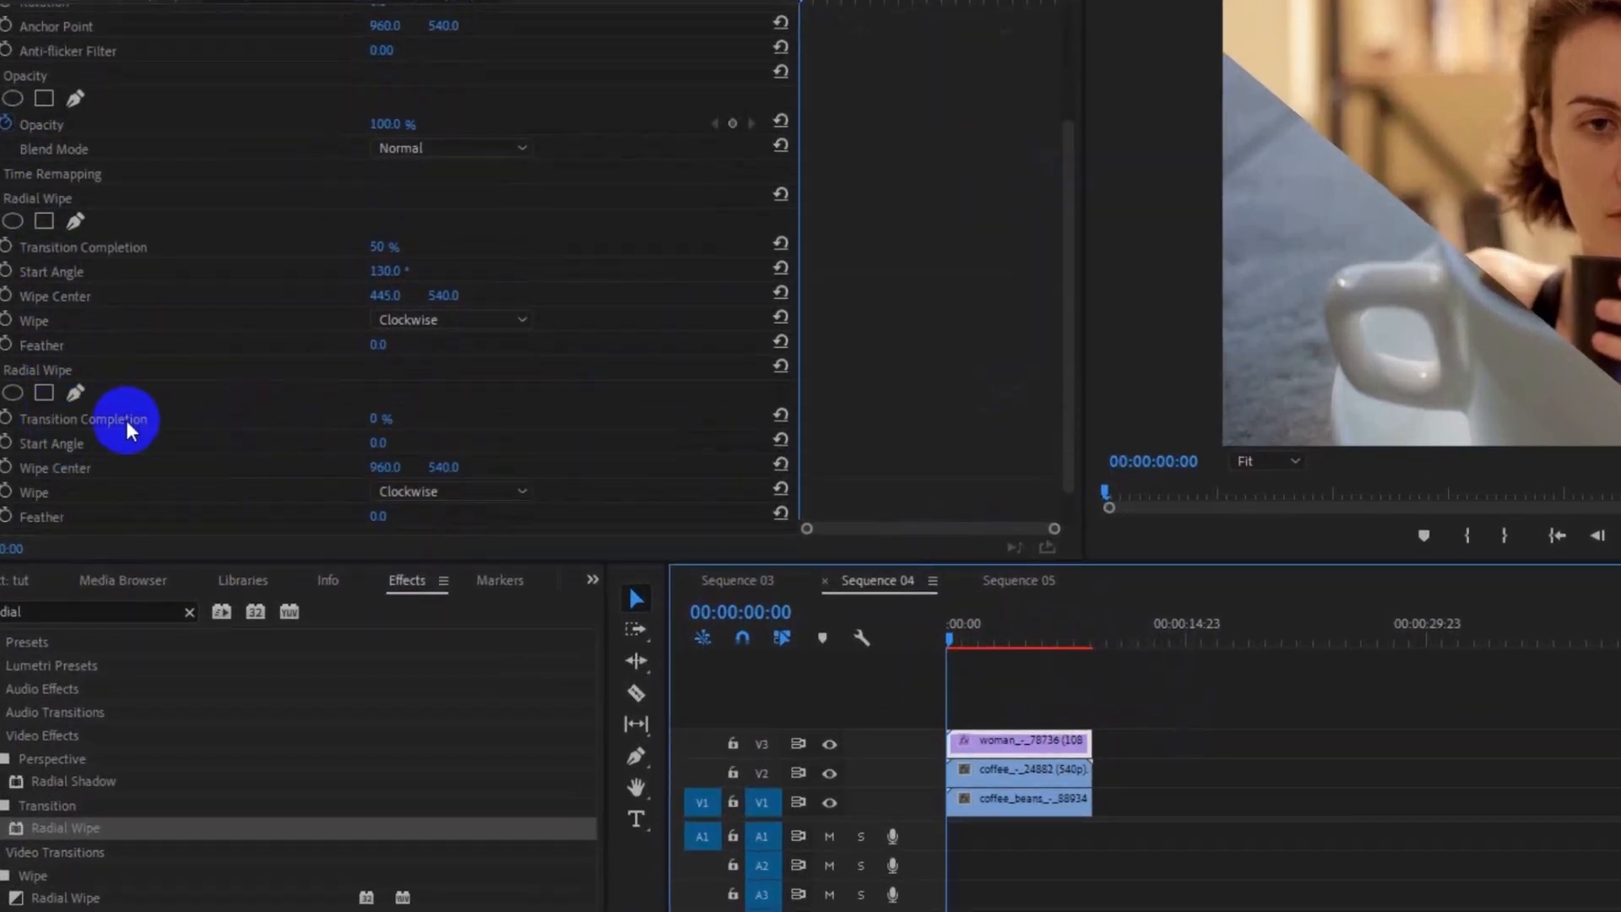
click(369, 419)
text(5)
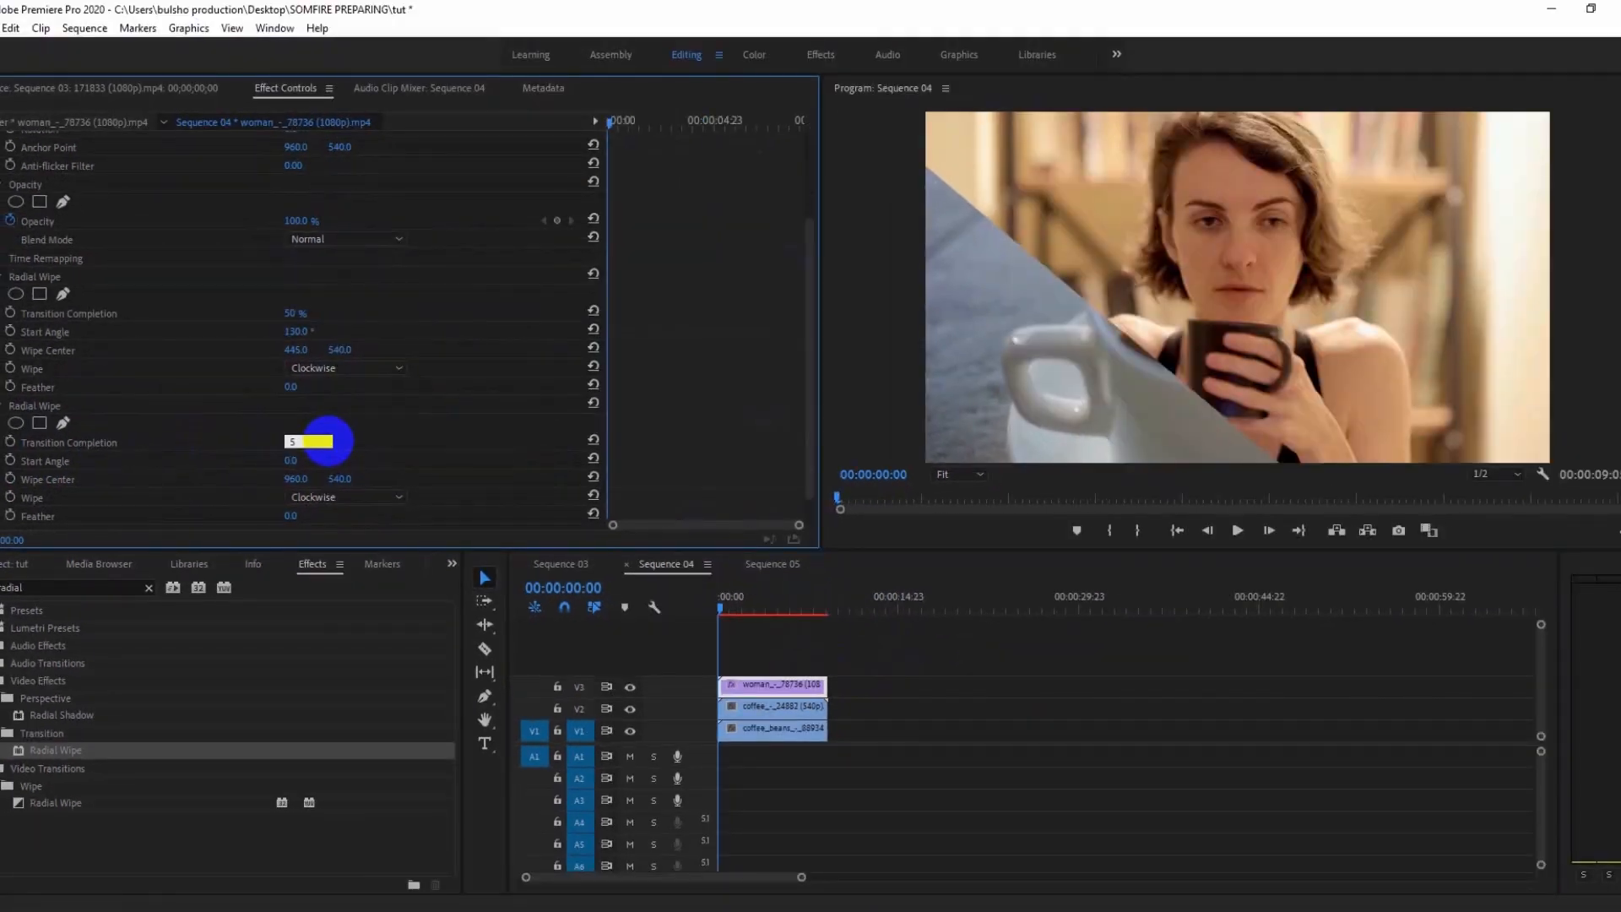
key(Return)
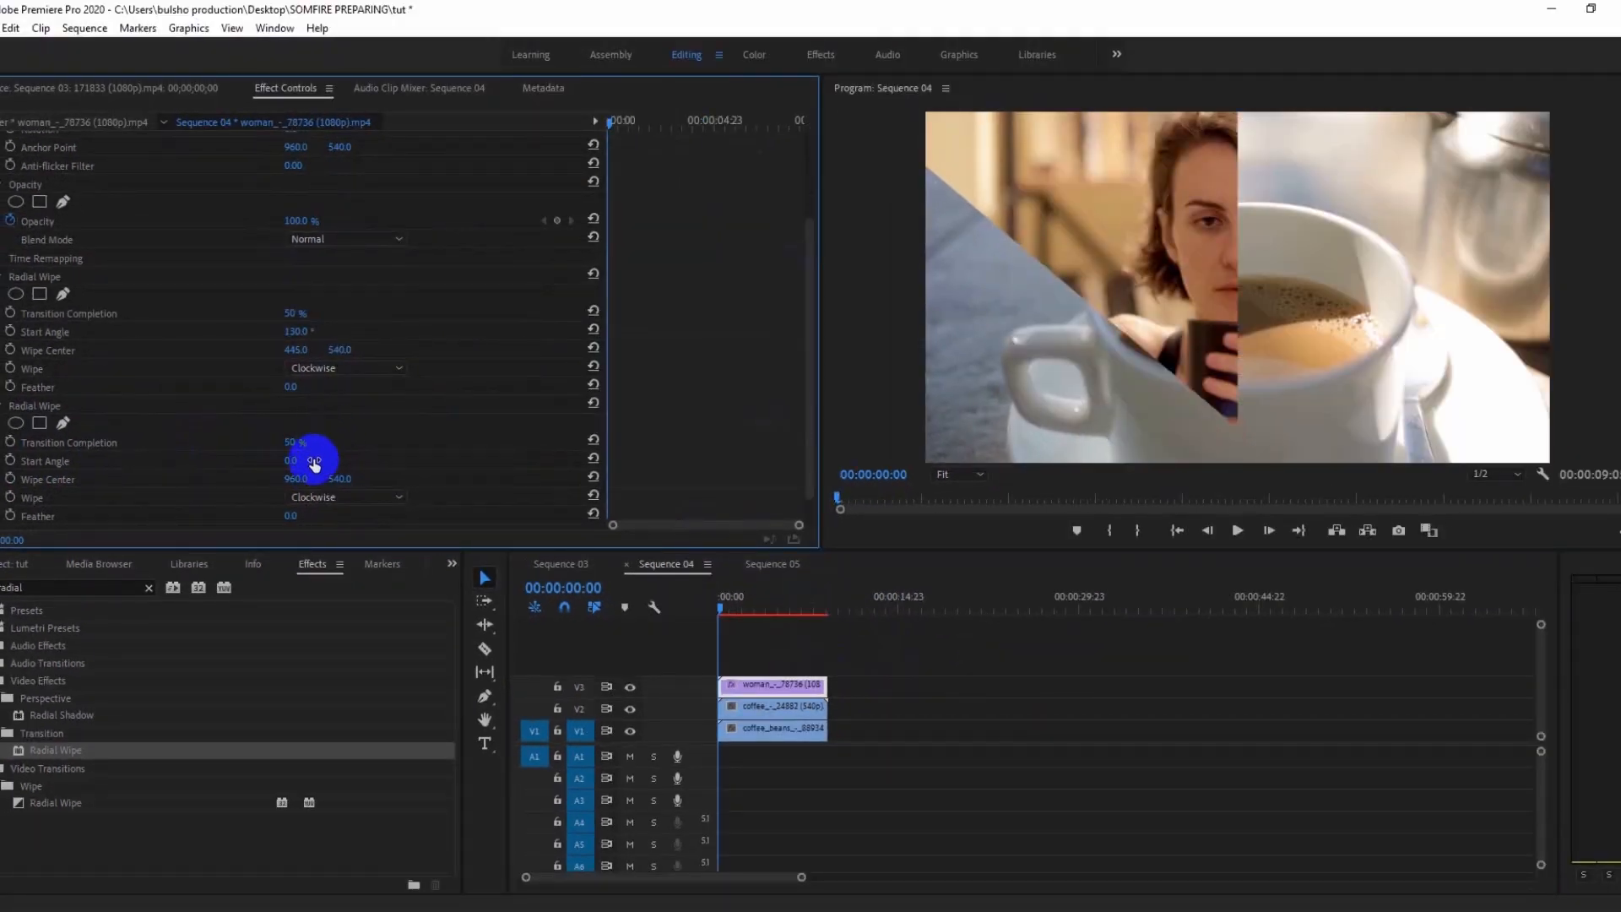
click(295, 460)
text(-50)
key(Return)
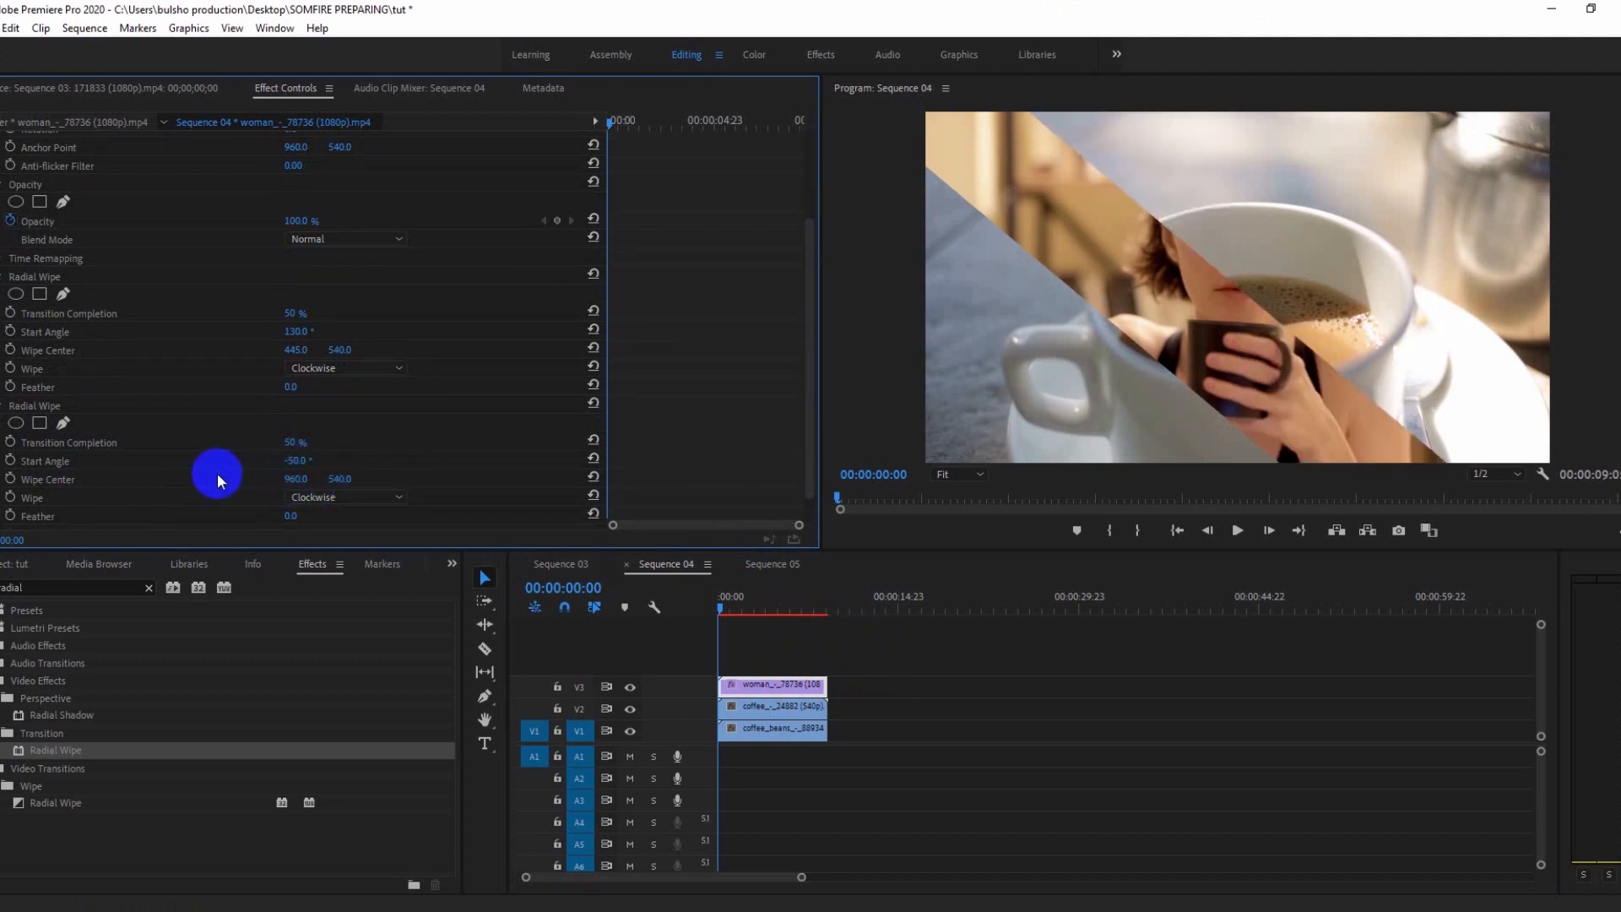
Shift the second Radial Wipe's centre rightward to widen the woman's diagonal band, and adjust the first wipe's horizontal centre to 454
drag(301, 474, 742, 375)
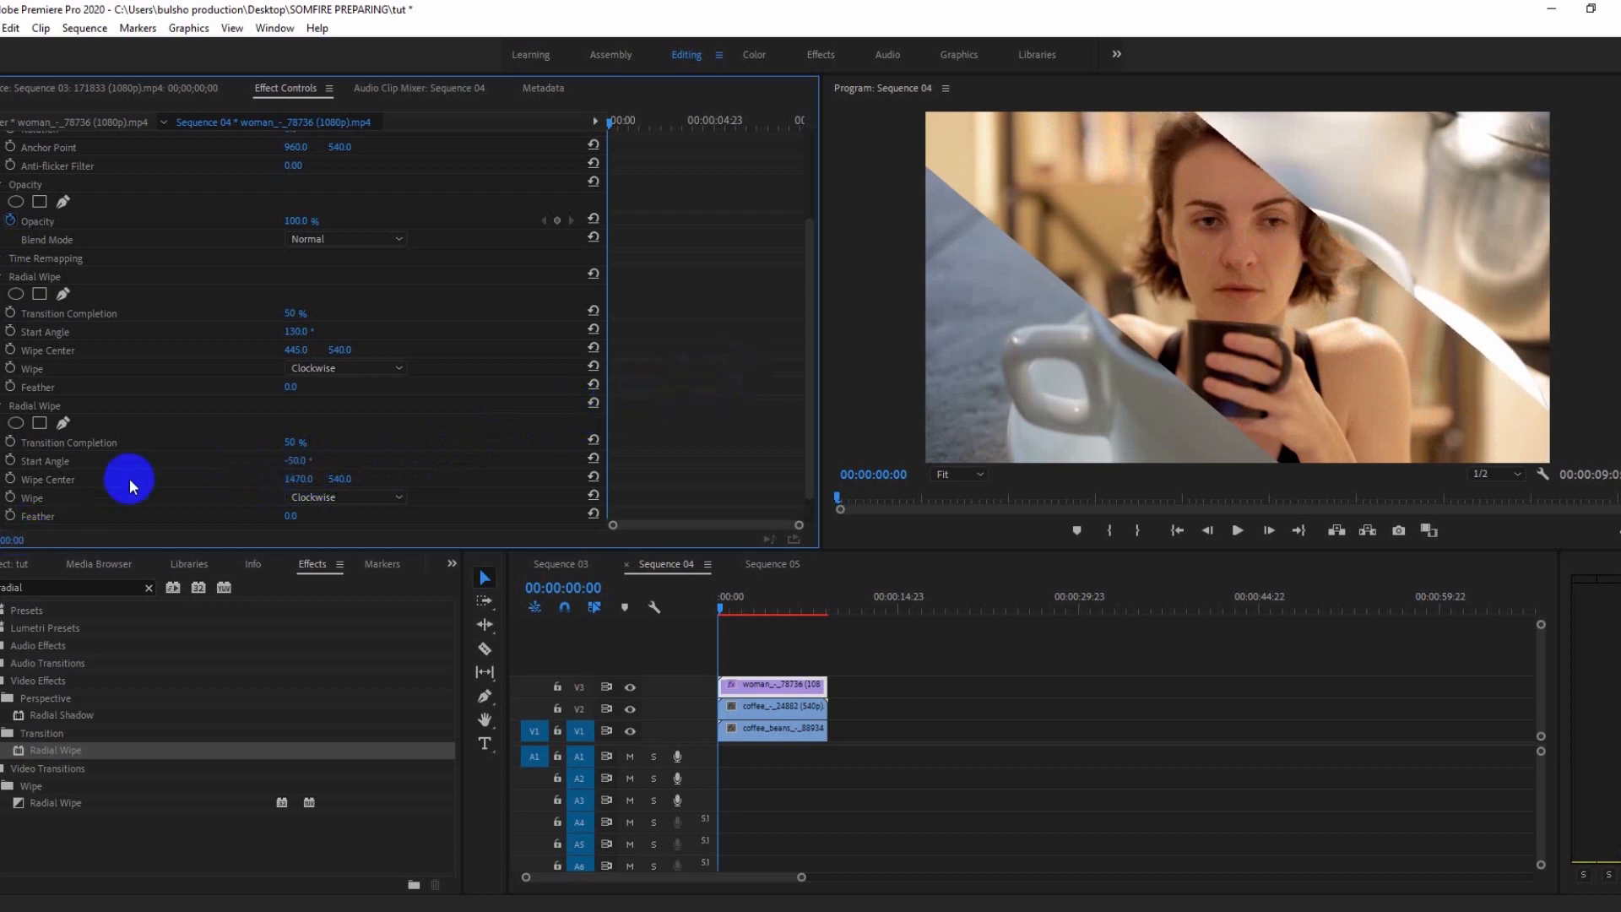
drag(300, 481, 451, 471)
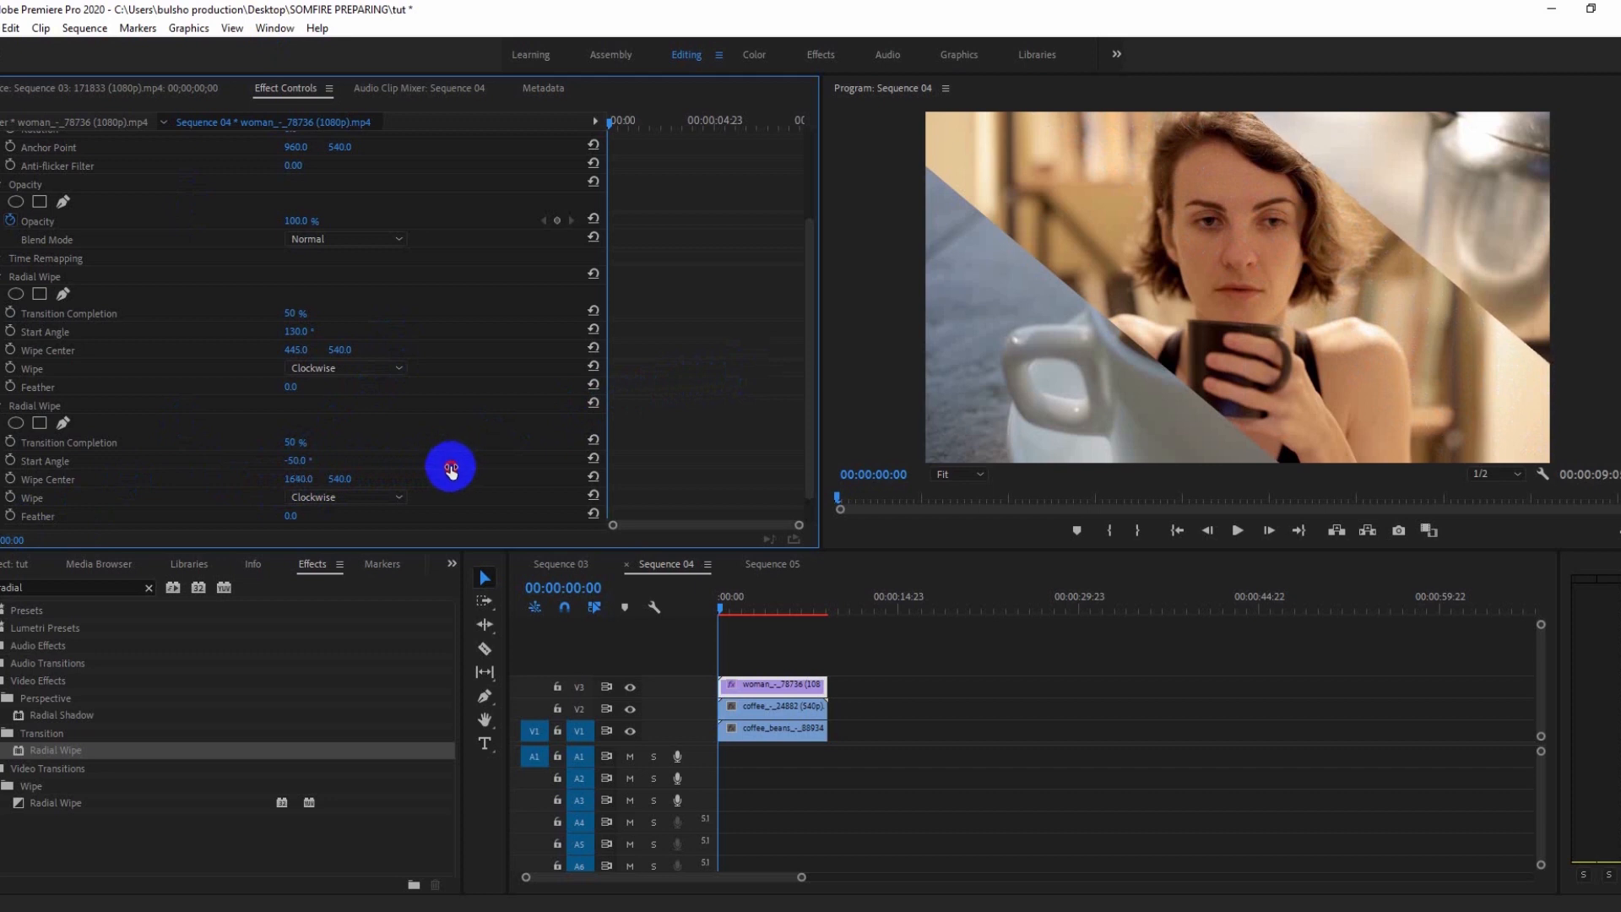
click(857, 680)
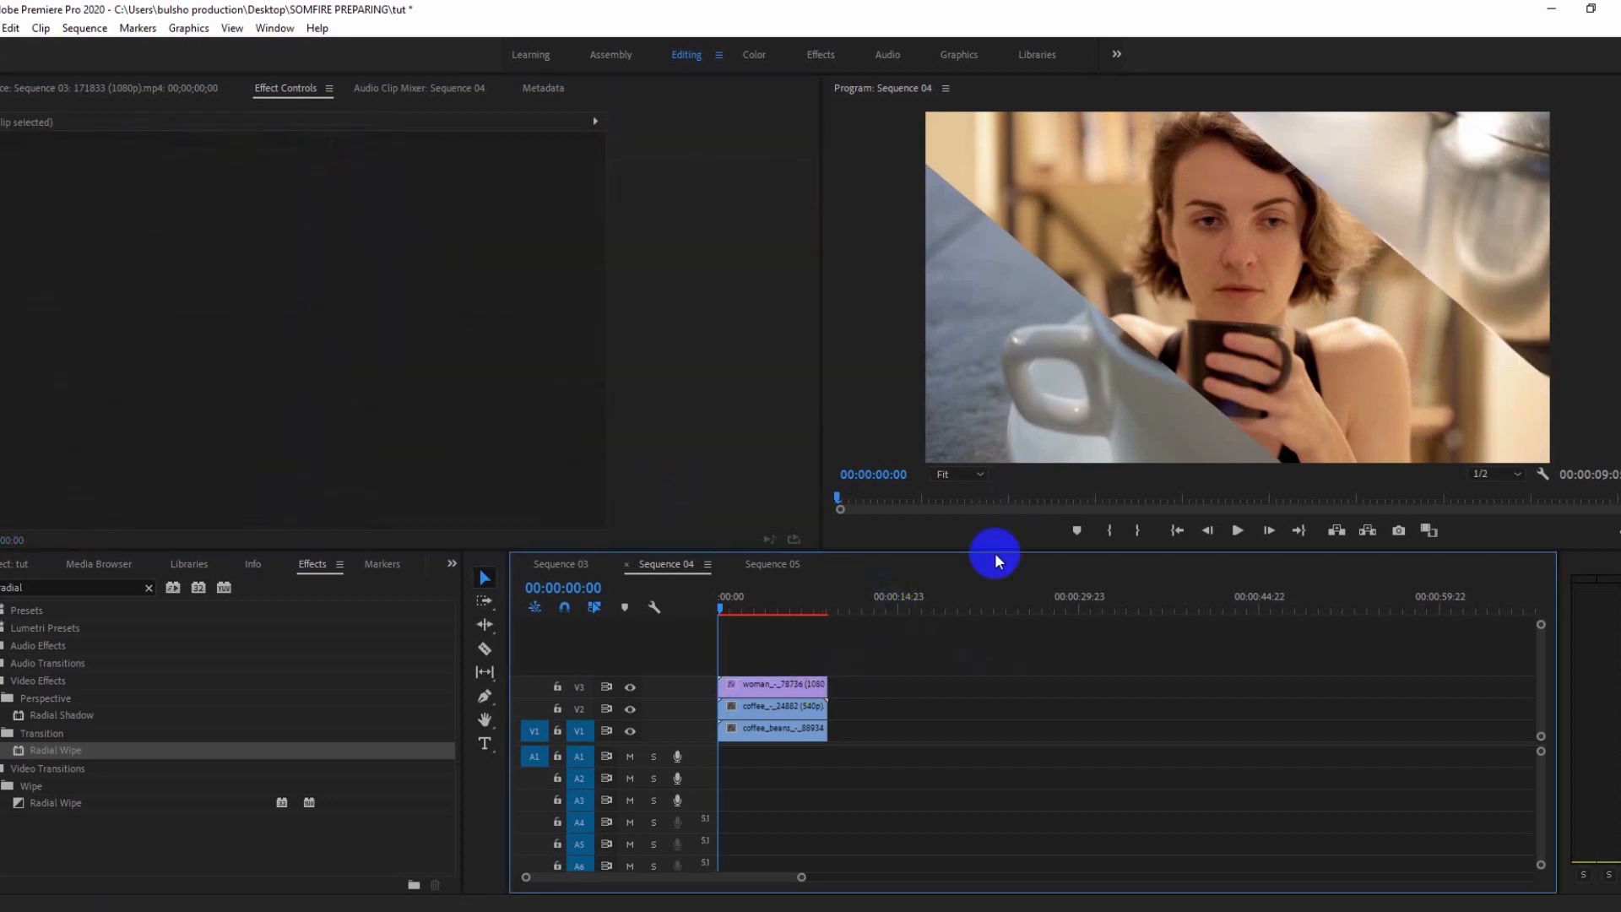
click(775, 684)
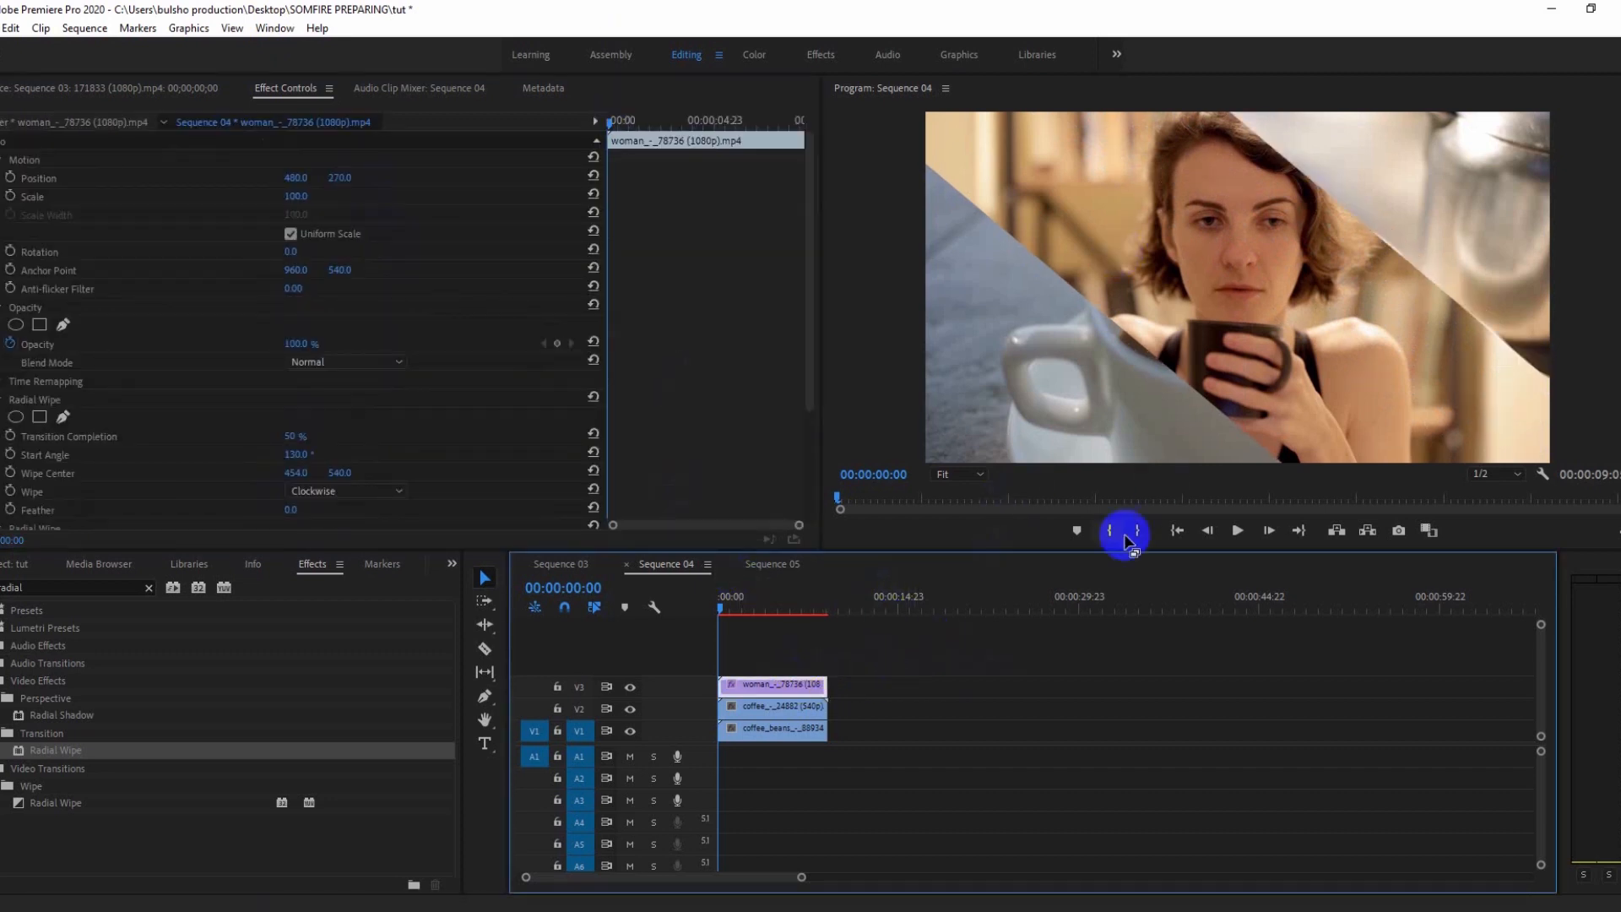
Reduce the scale of the V2 coffee clip, trying 50 and settling on 75
click(790, 707)
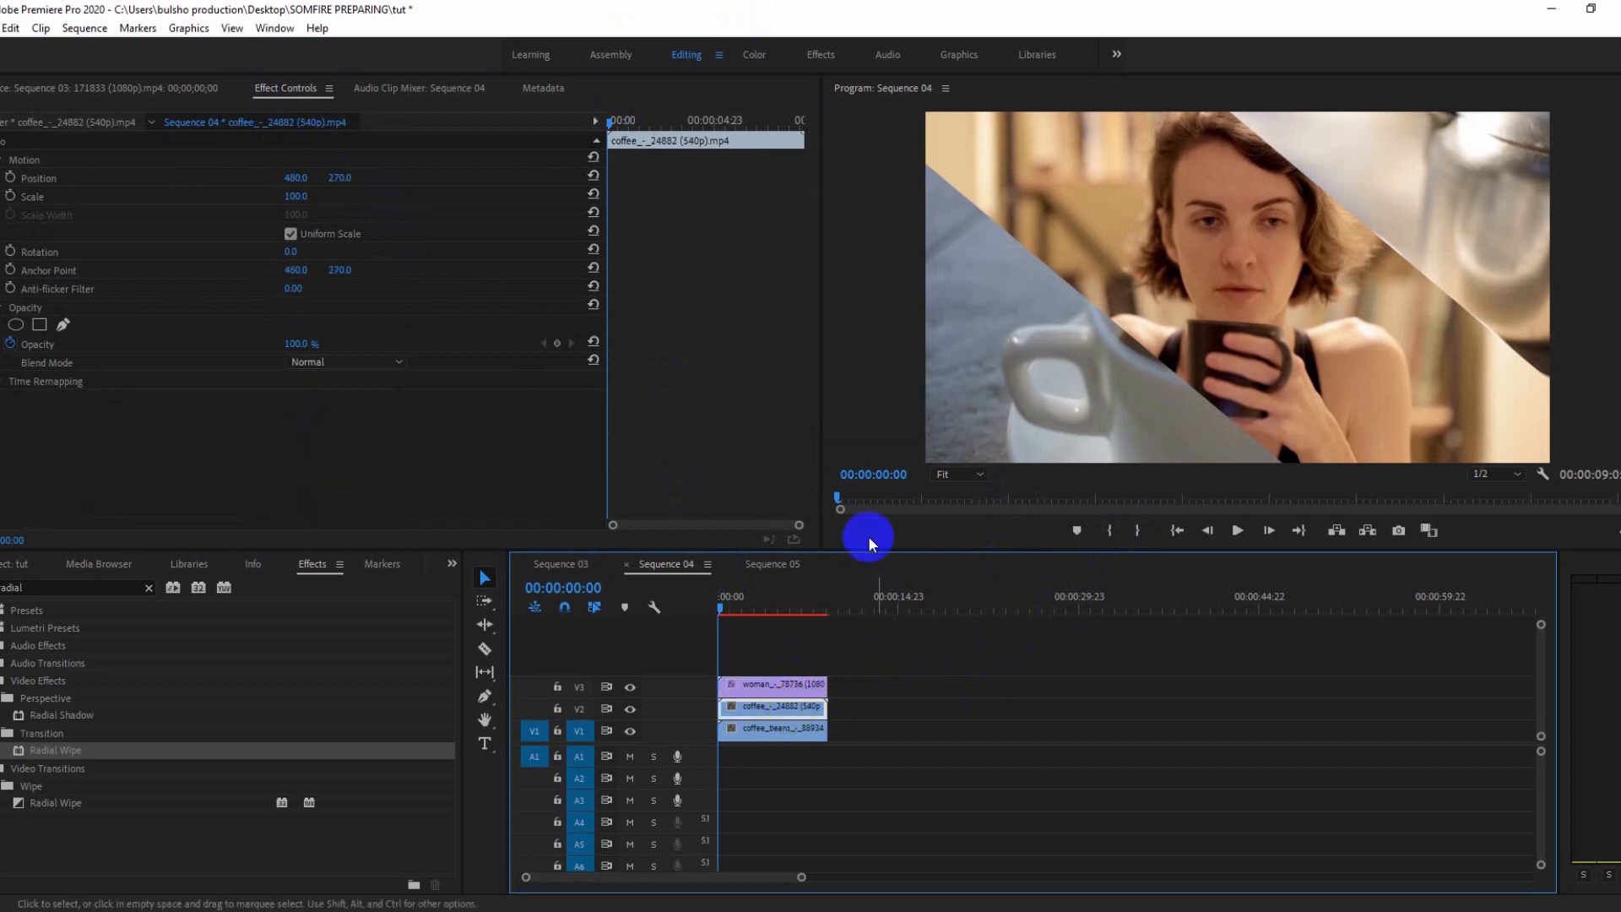
click(303, 195)
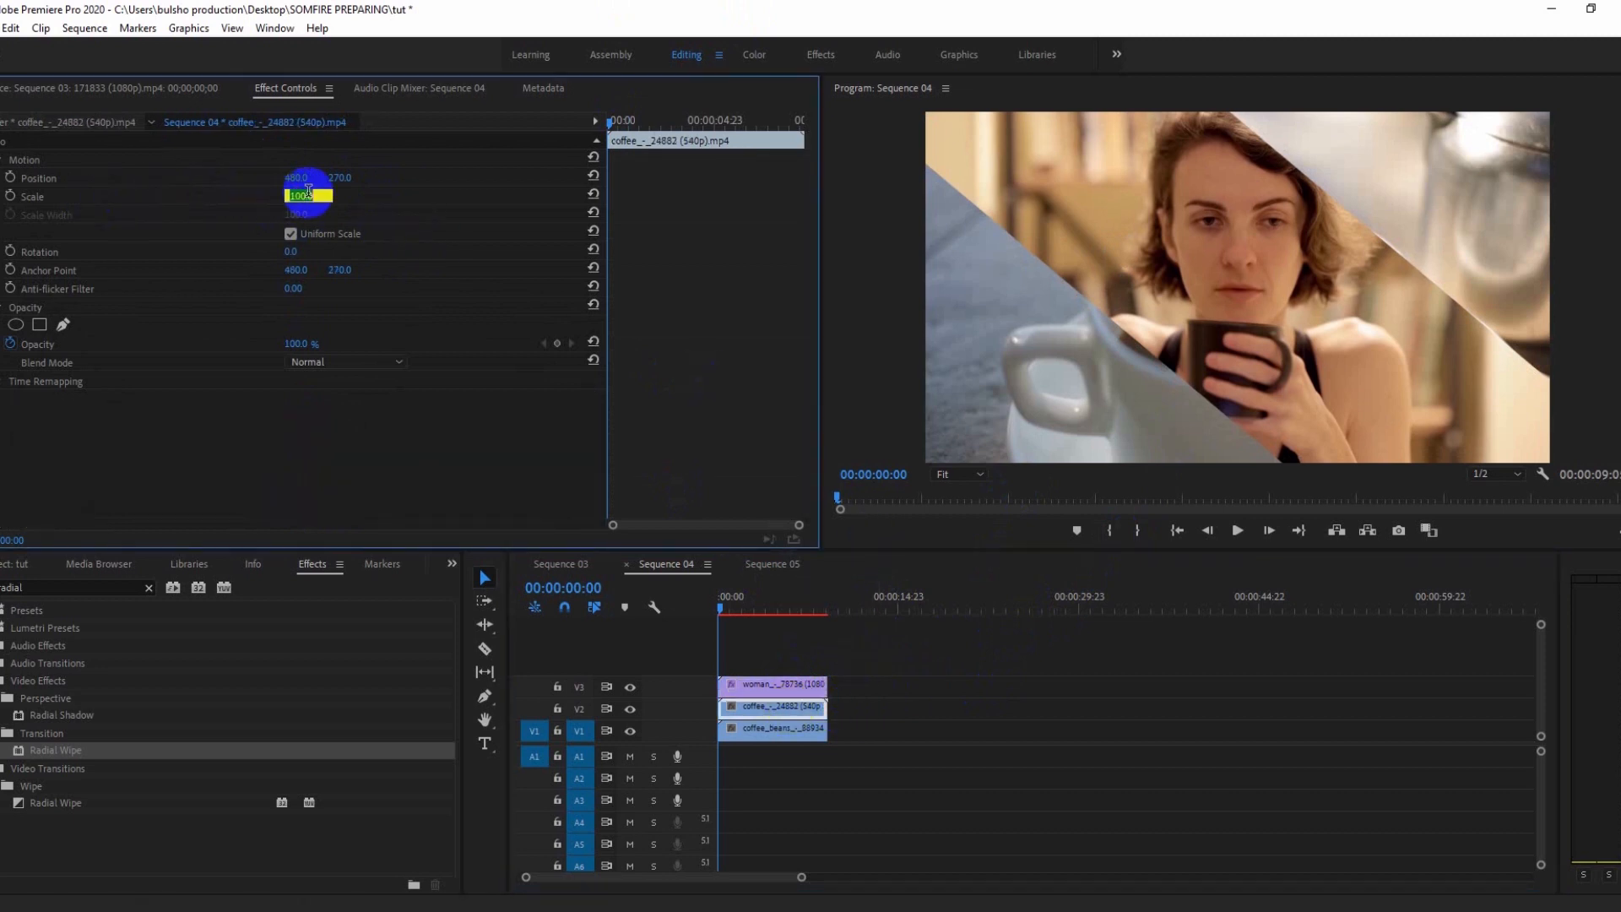
click(302, 93)
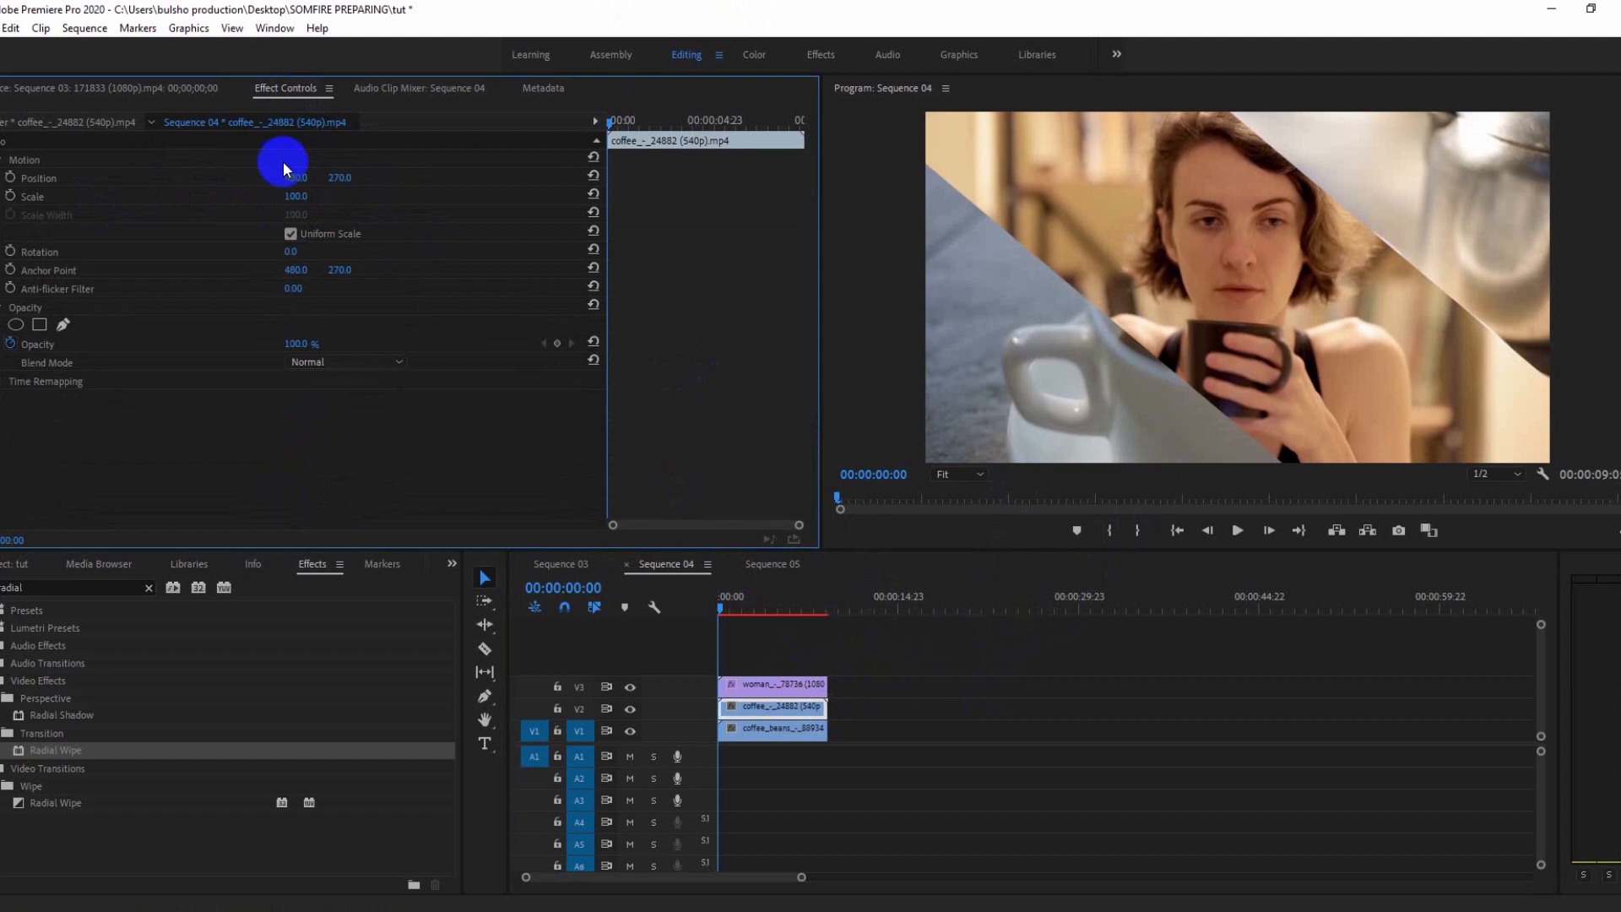
click(308, 195)
text(5)
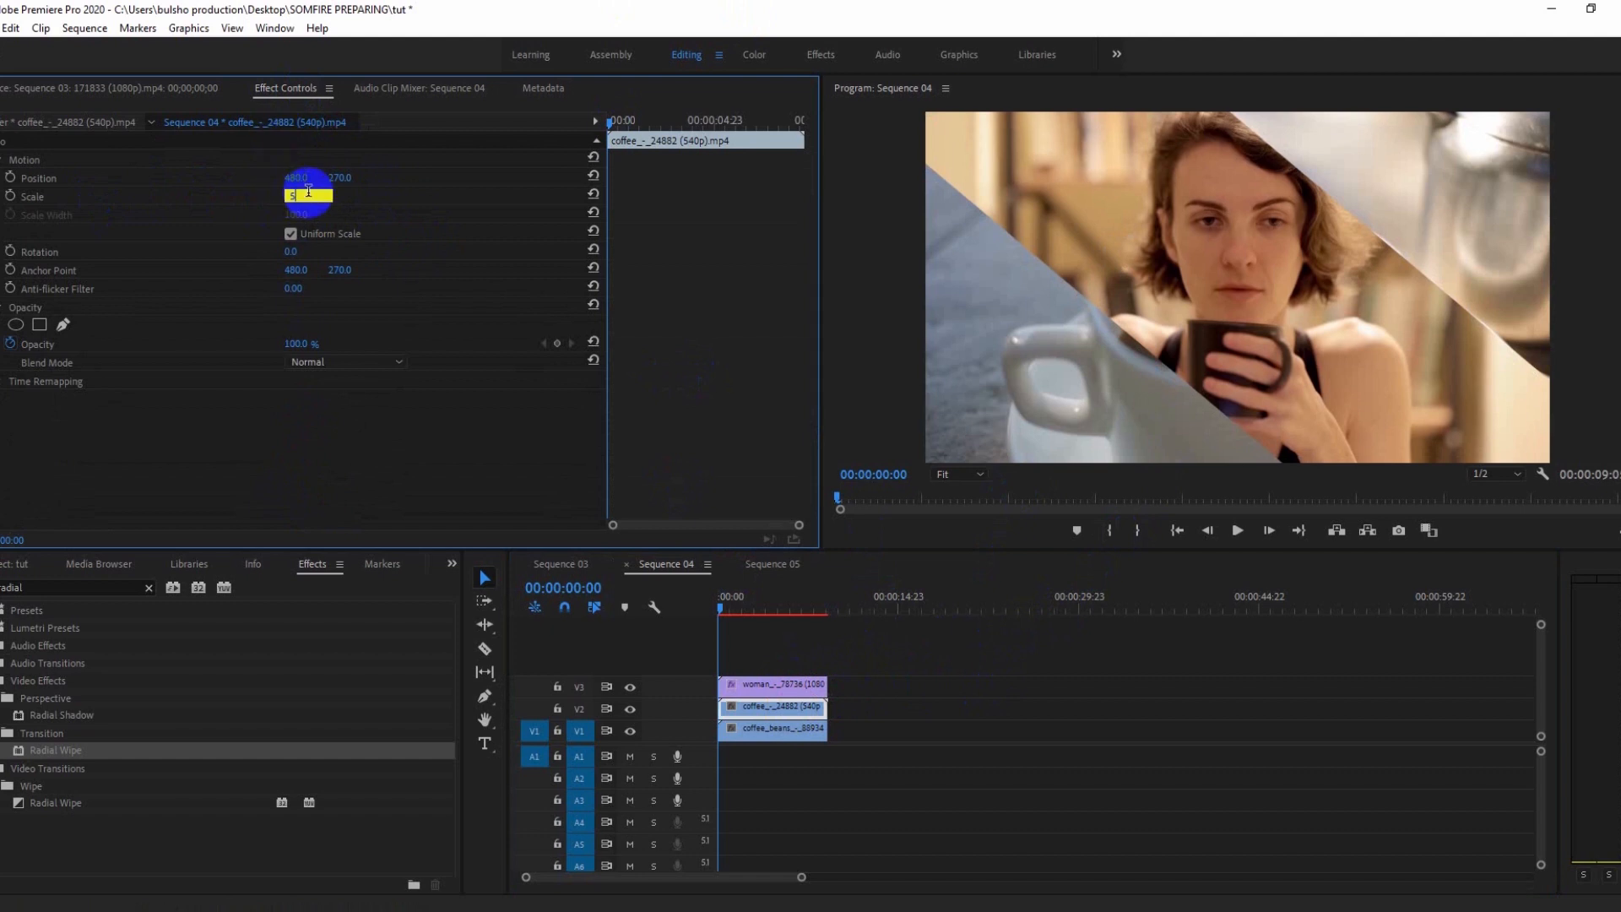
text(0)
key(Return)
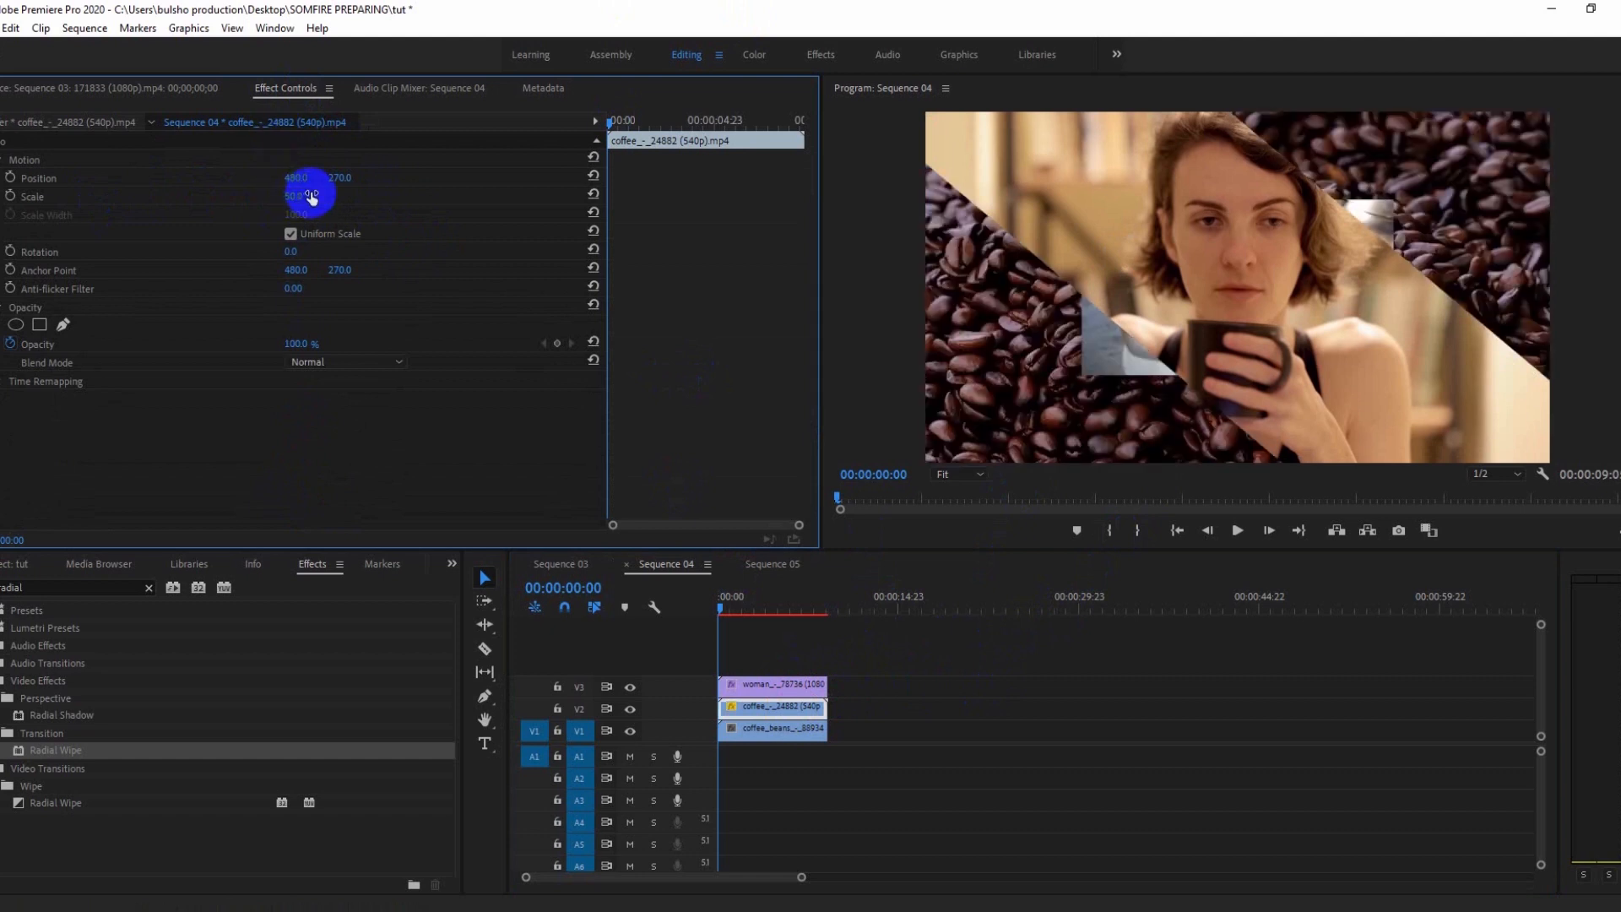
click(301, 199)
text(75)
key(Return)
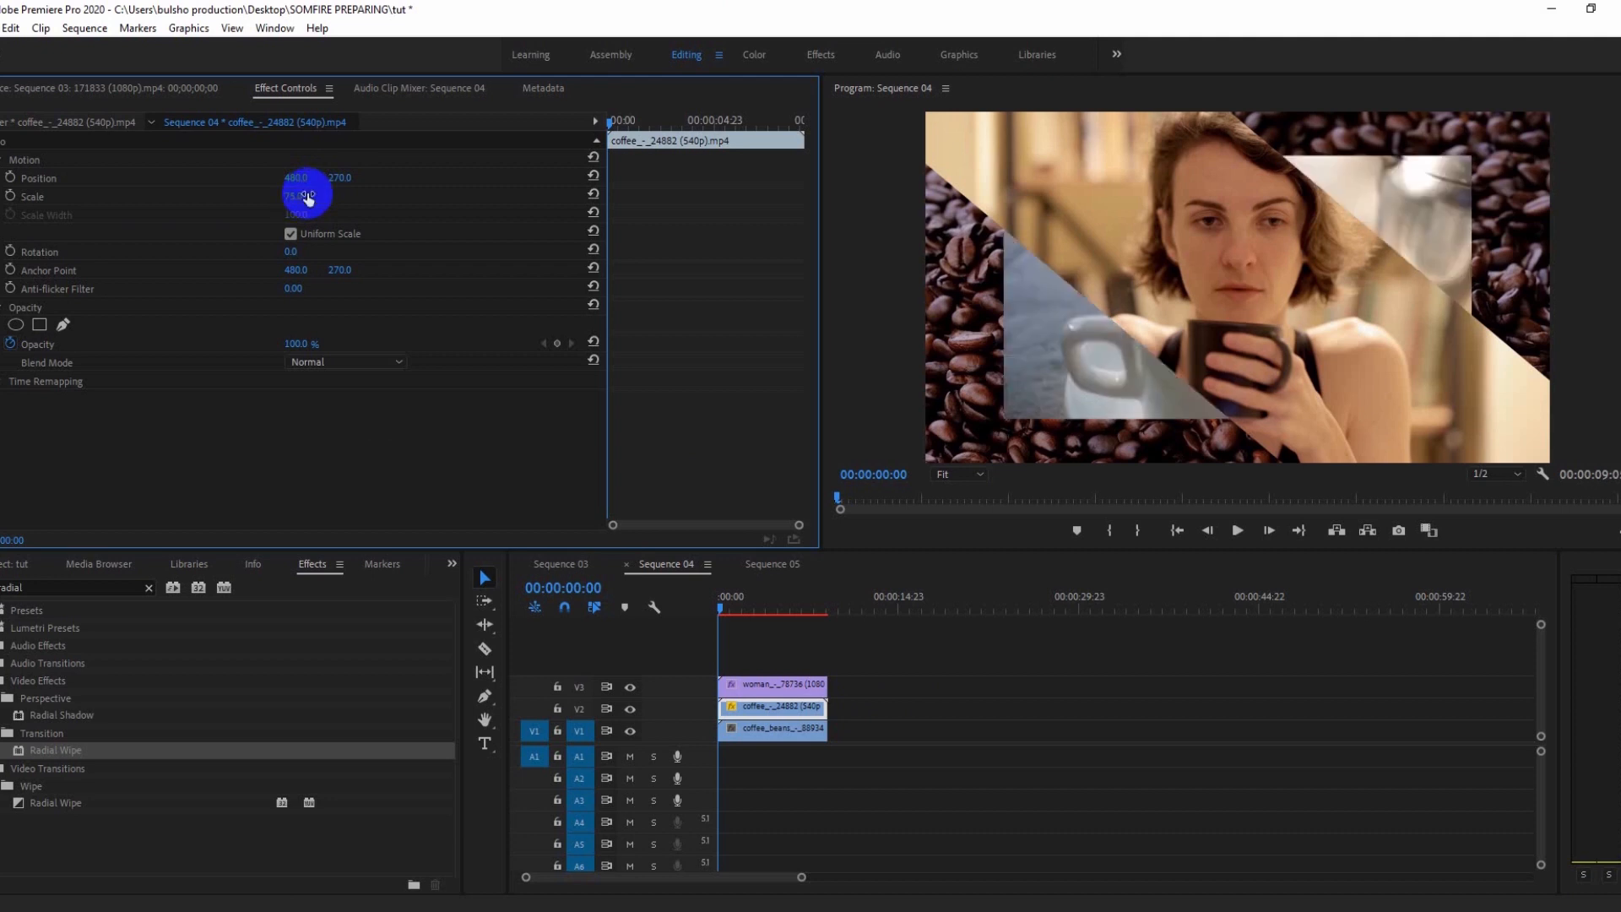
Move the V2 coffee clip to position 196, 367 so the cup sits in the lower-left corner of the frame
drag(344, 179, 416, 170)
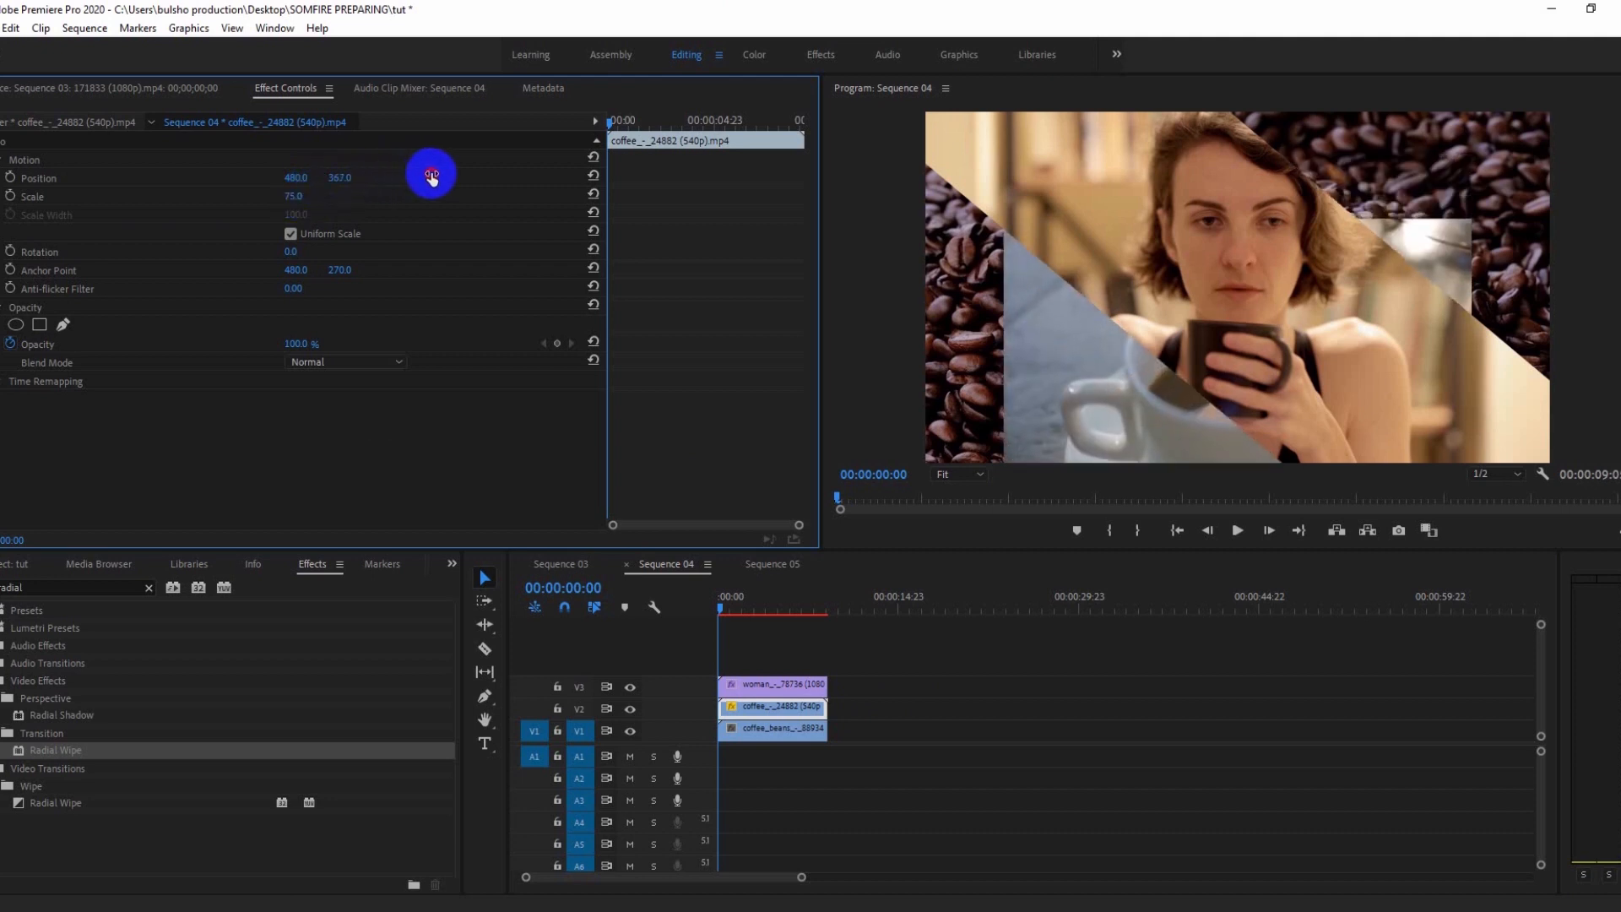
drag(304, 181, 14, 190)
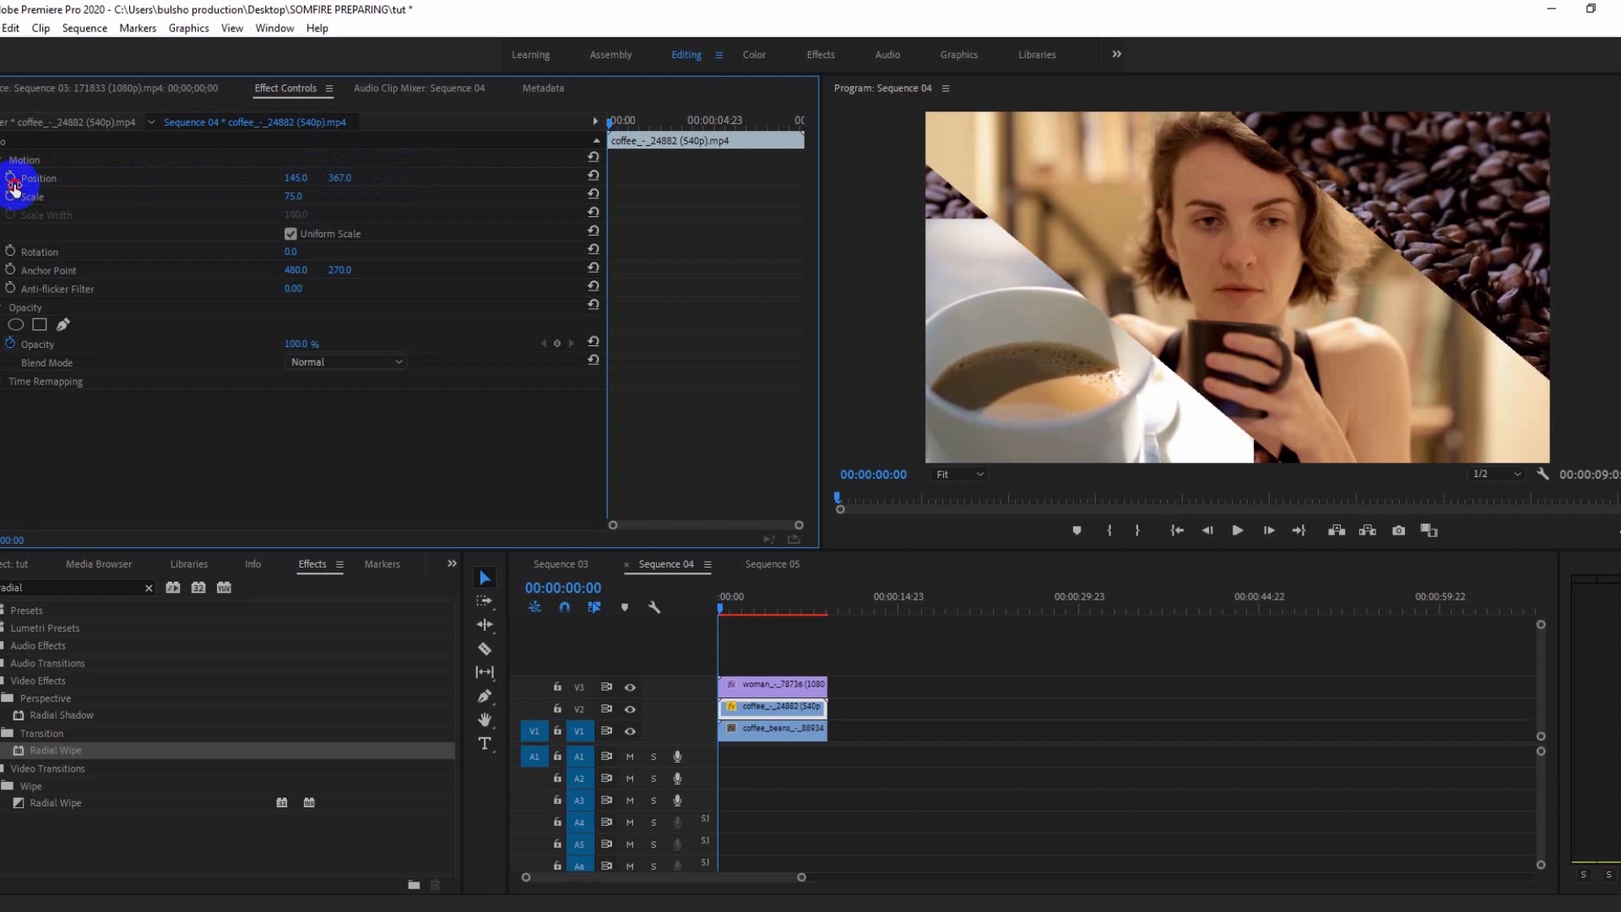
drag(15, 190, 66, 195)
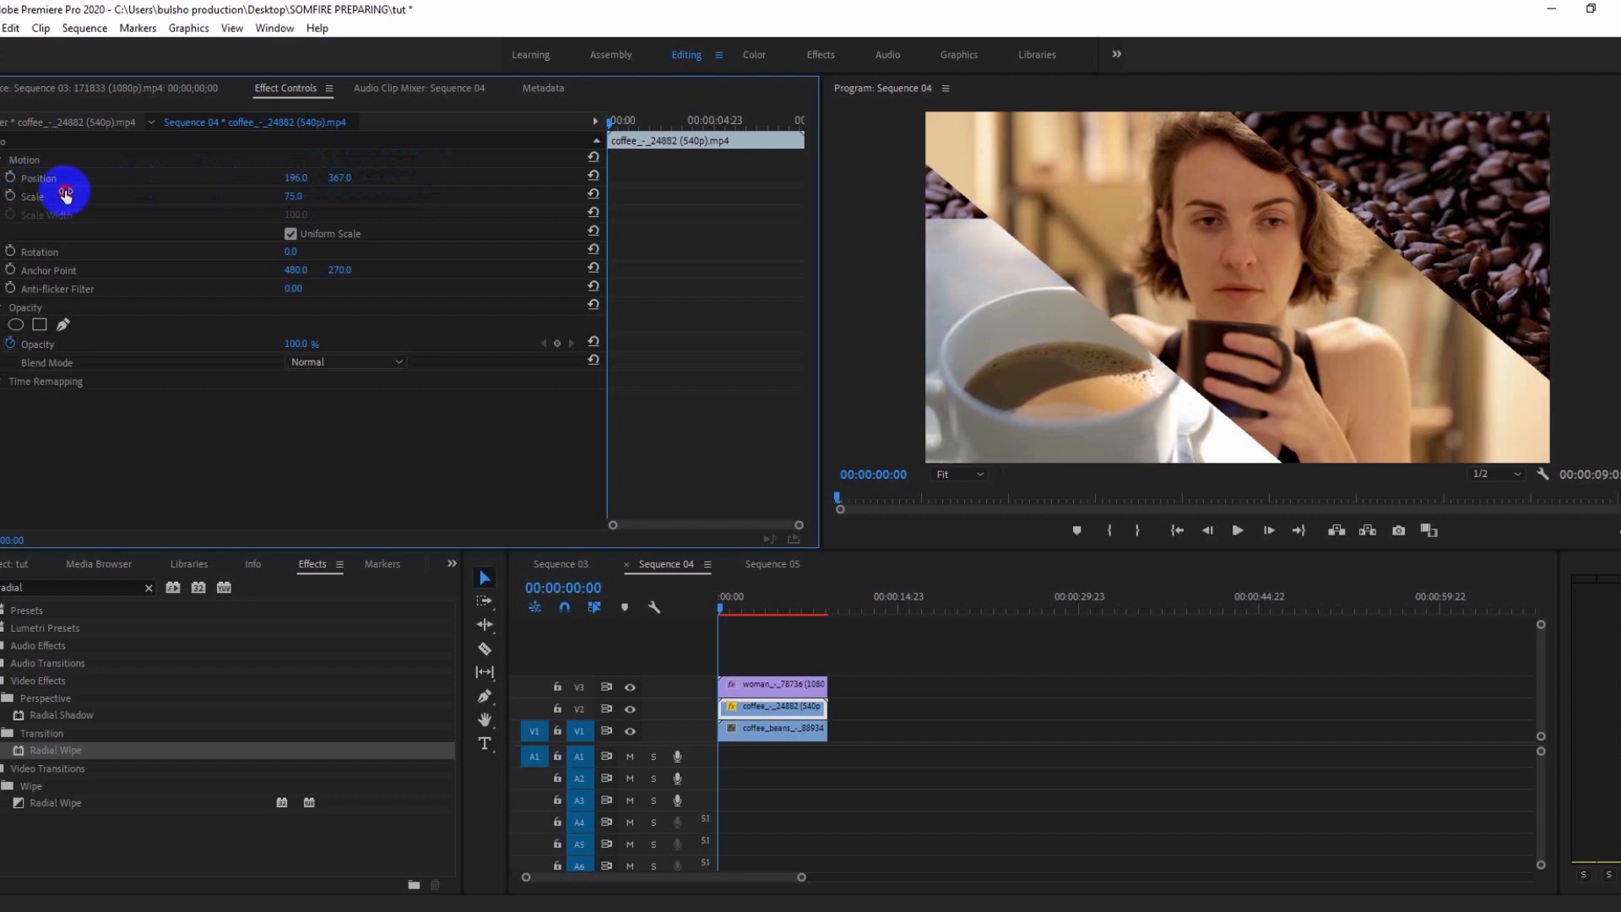
Scale the V1 coffee beans clip to 75 and move it to position 692, 188 in the upper-right corner of the frame
click(775, 738)
click(305, 195)
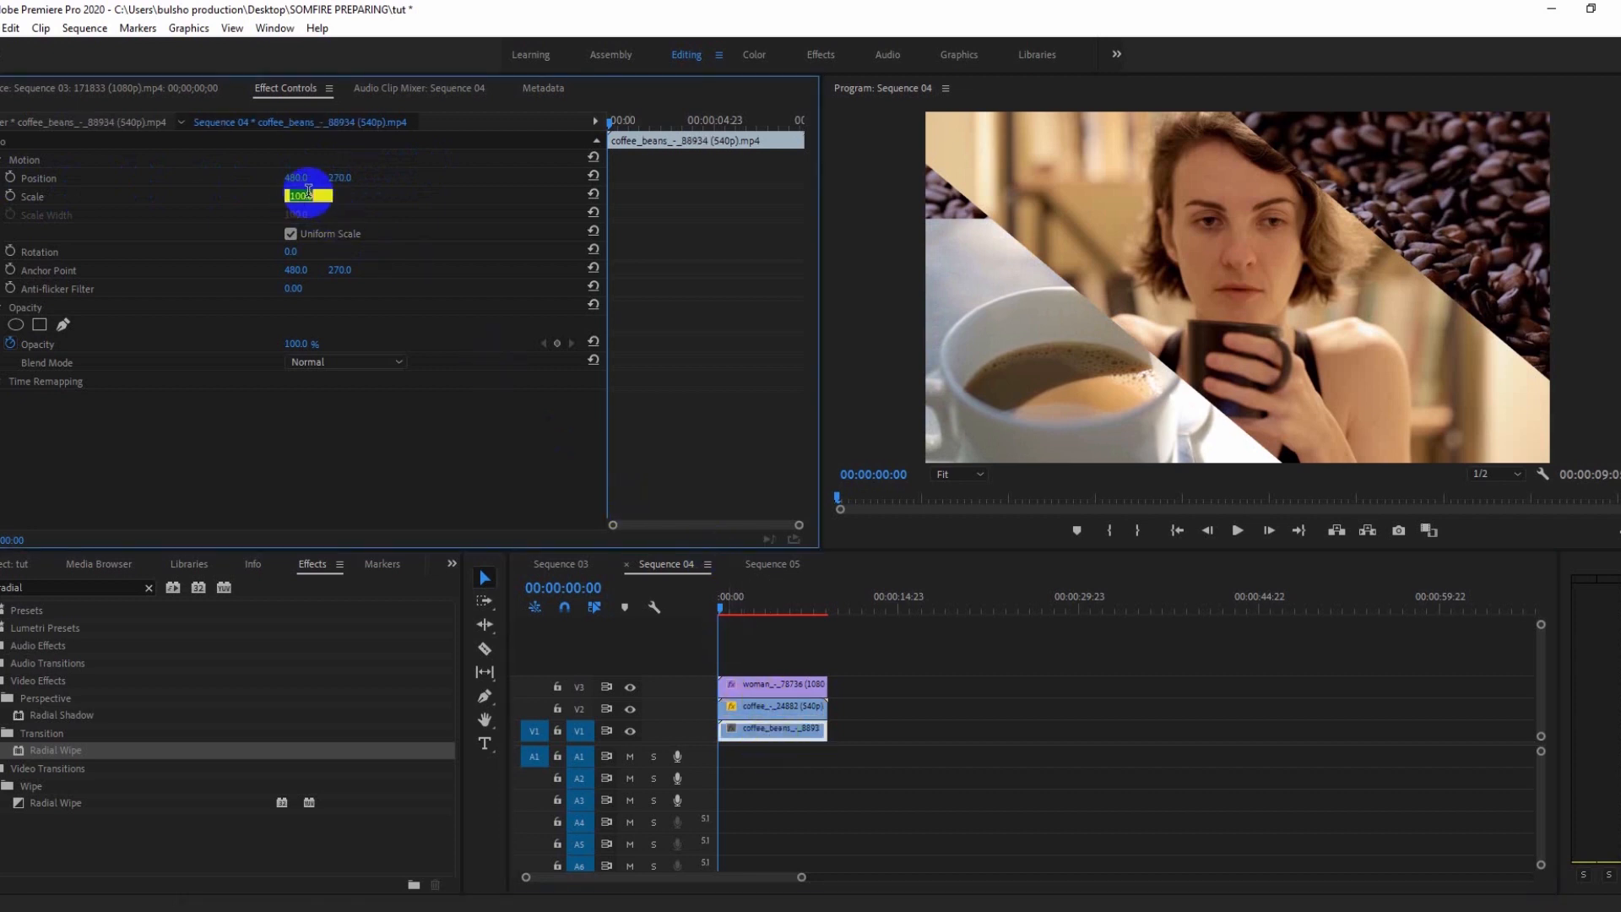
text(75)
key(Return)
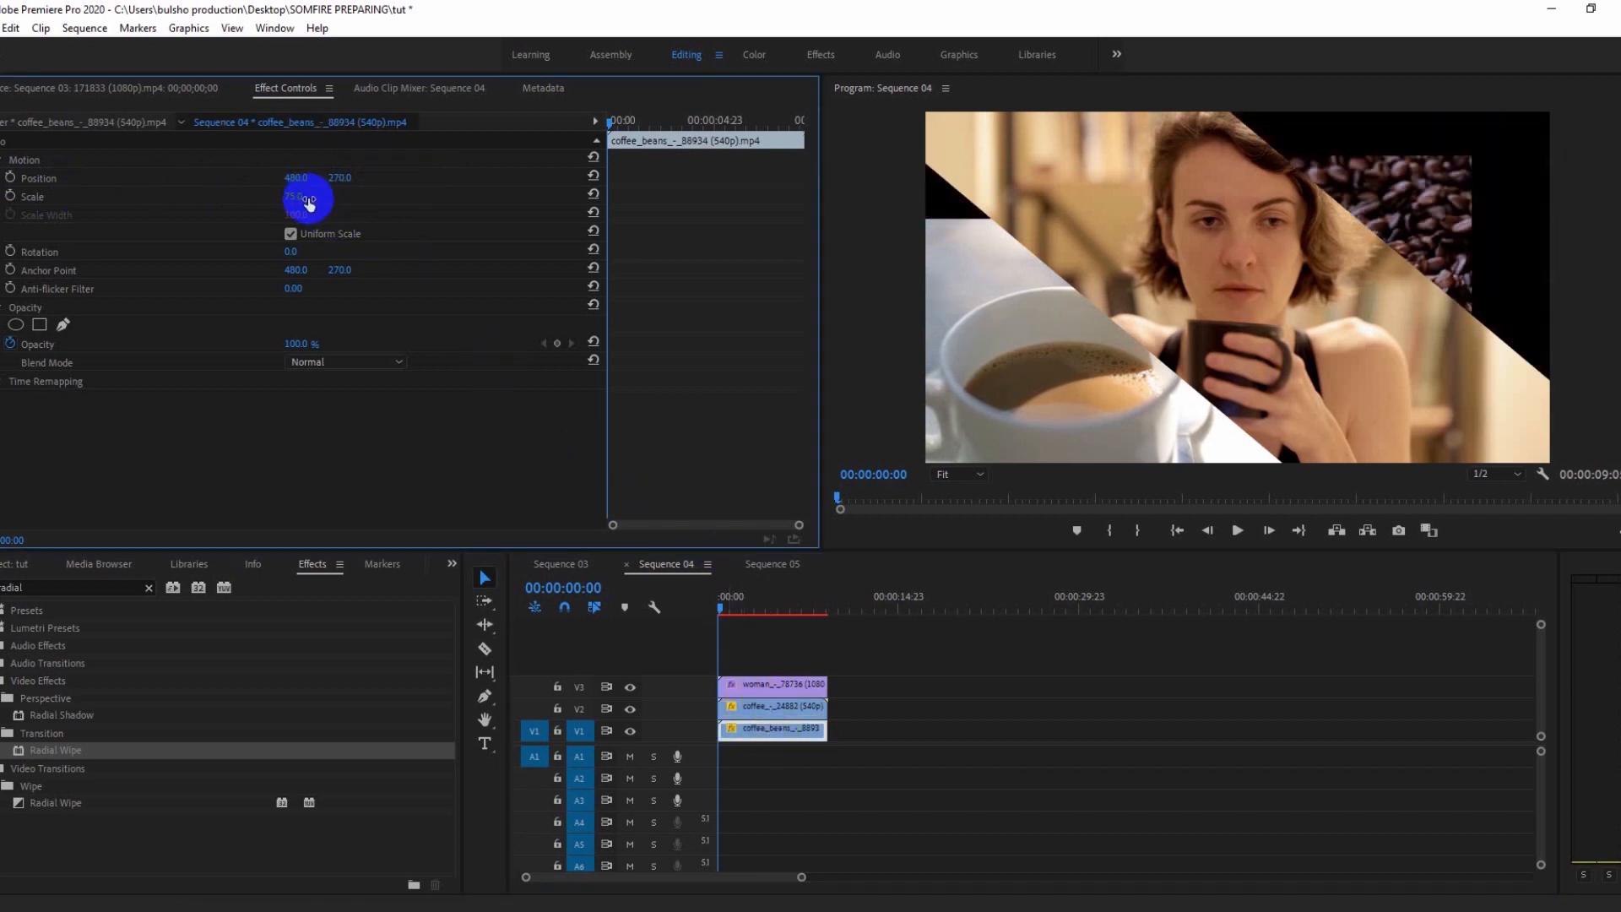
drag(295, 178, 481, 169)
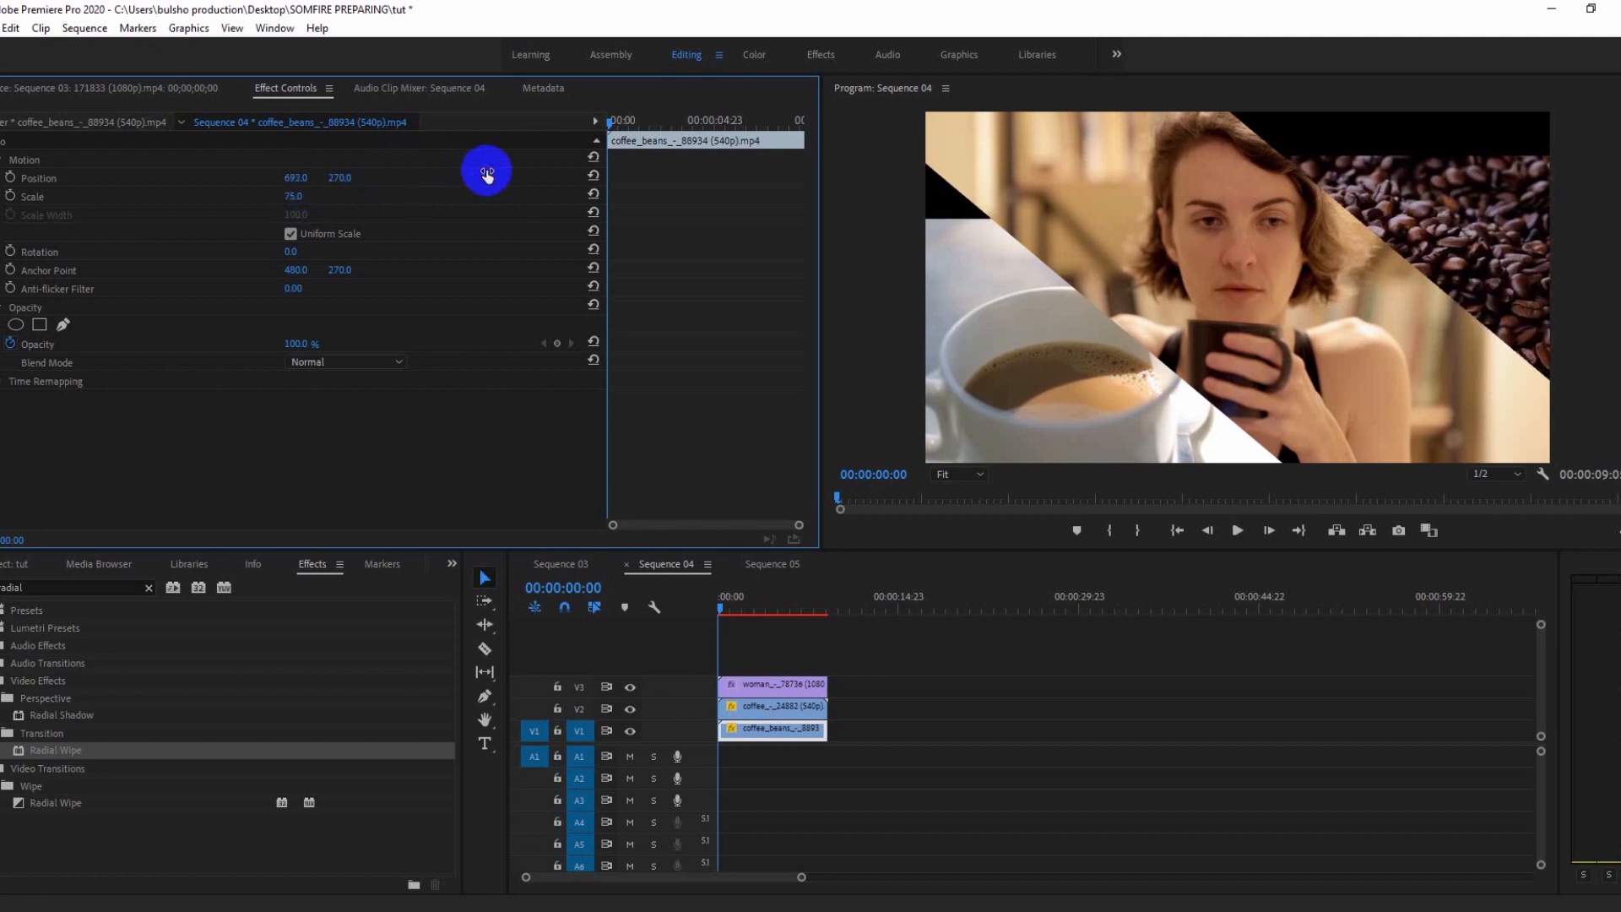
drag(353, 184, 286, 208)
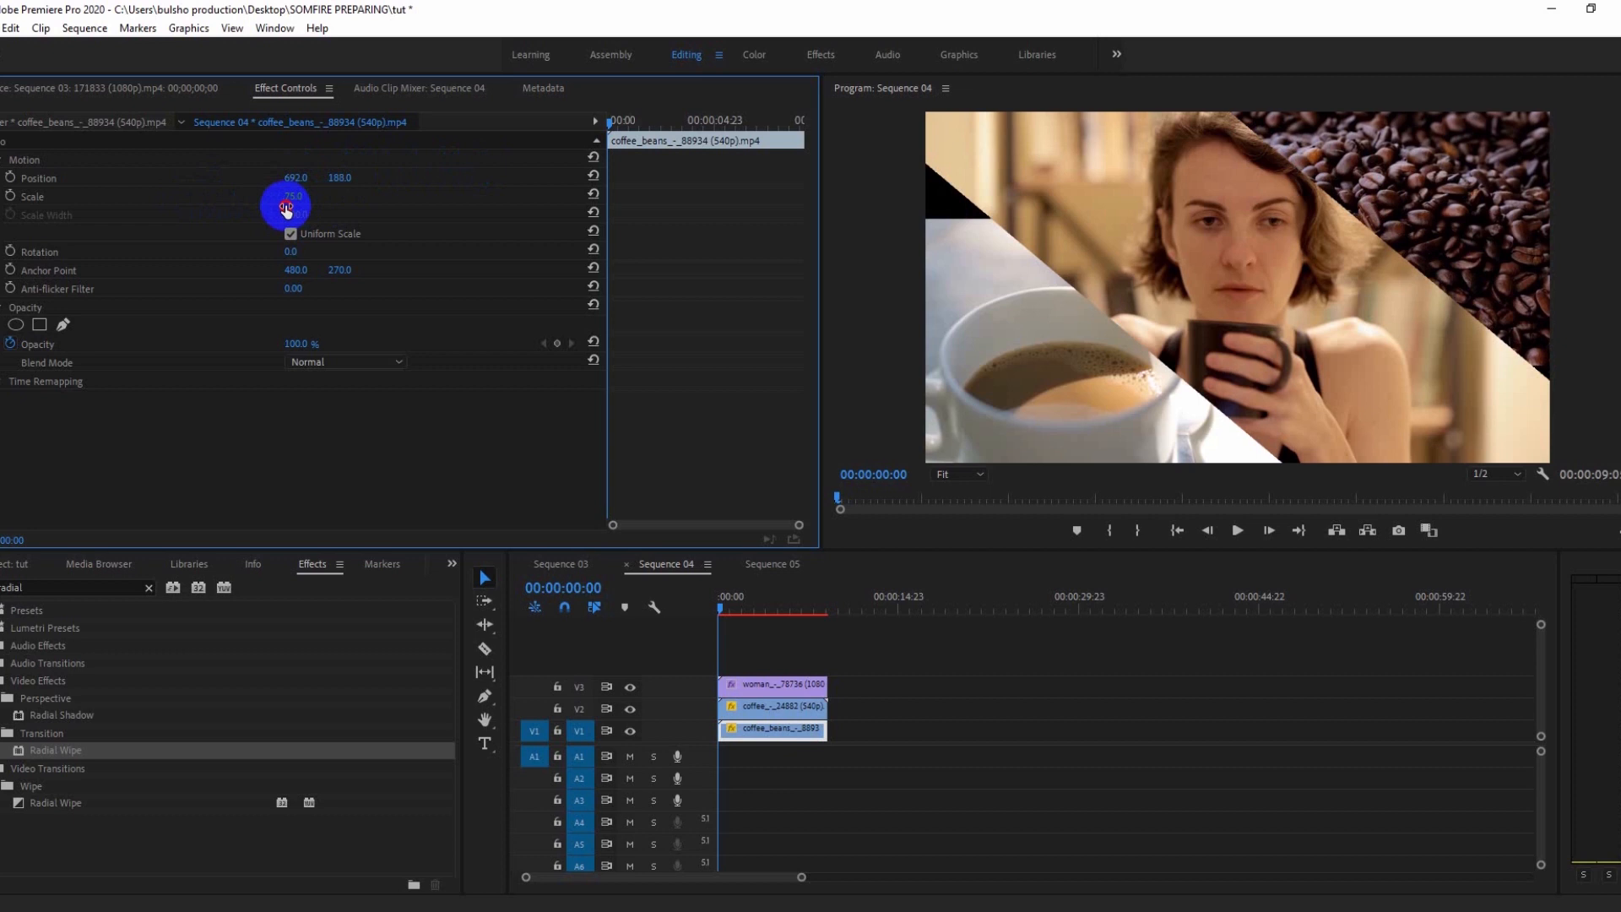
Refine the V2 coffee clip to scale 88 and position 148, 315 to cover the black gap in its corner
click(773, 707)
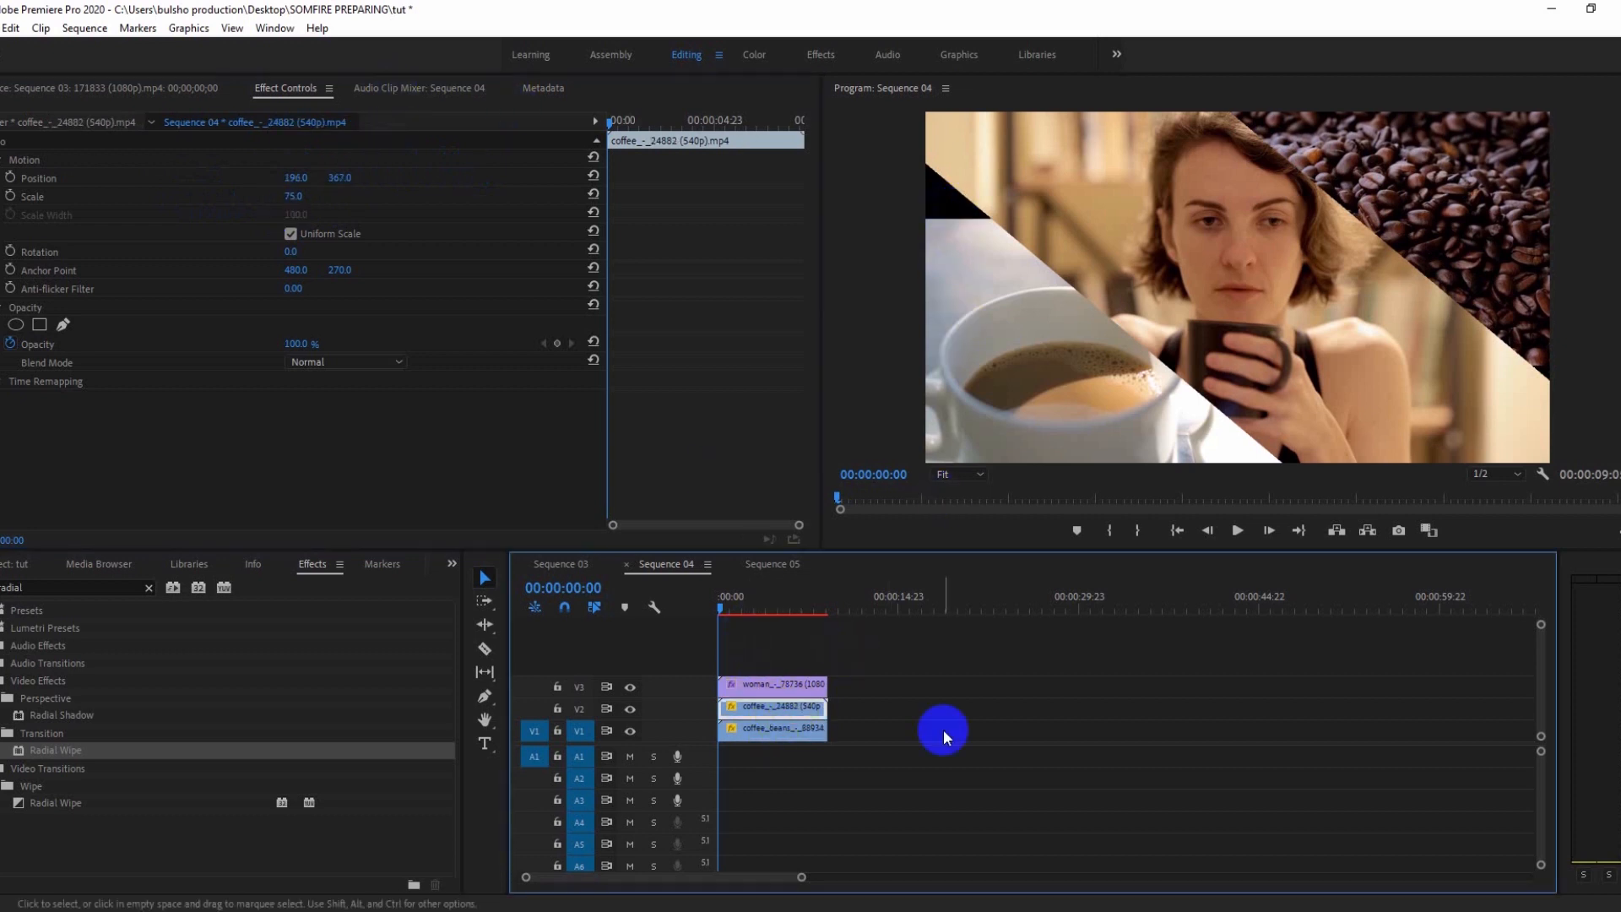
mouse_move(337, 179)
mouse_down()
mouse_move(291, 187)
mouse_move(346, 200)
mouse_move(309, 201)
mouse_move(261, 174)
mouse_move(325, 172)
mouse_move(321, 184)
mouse_up()
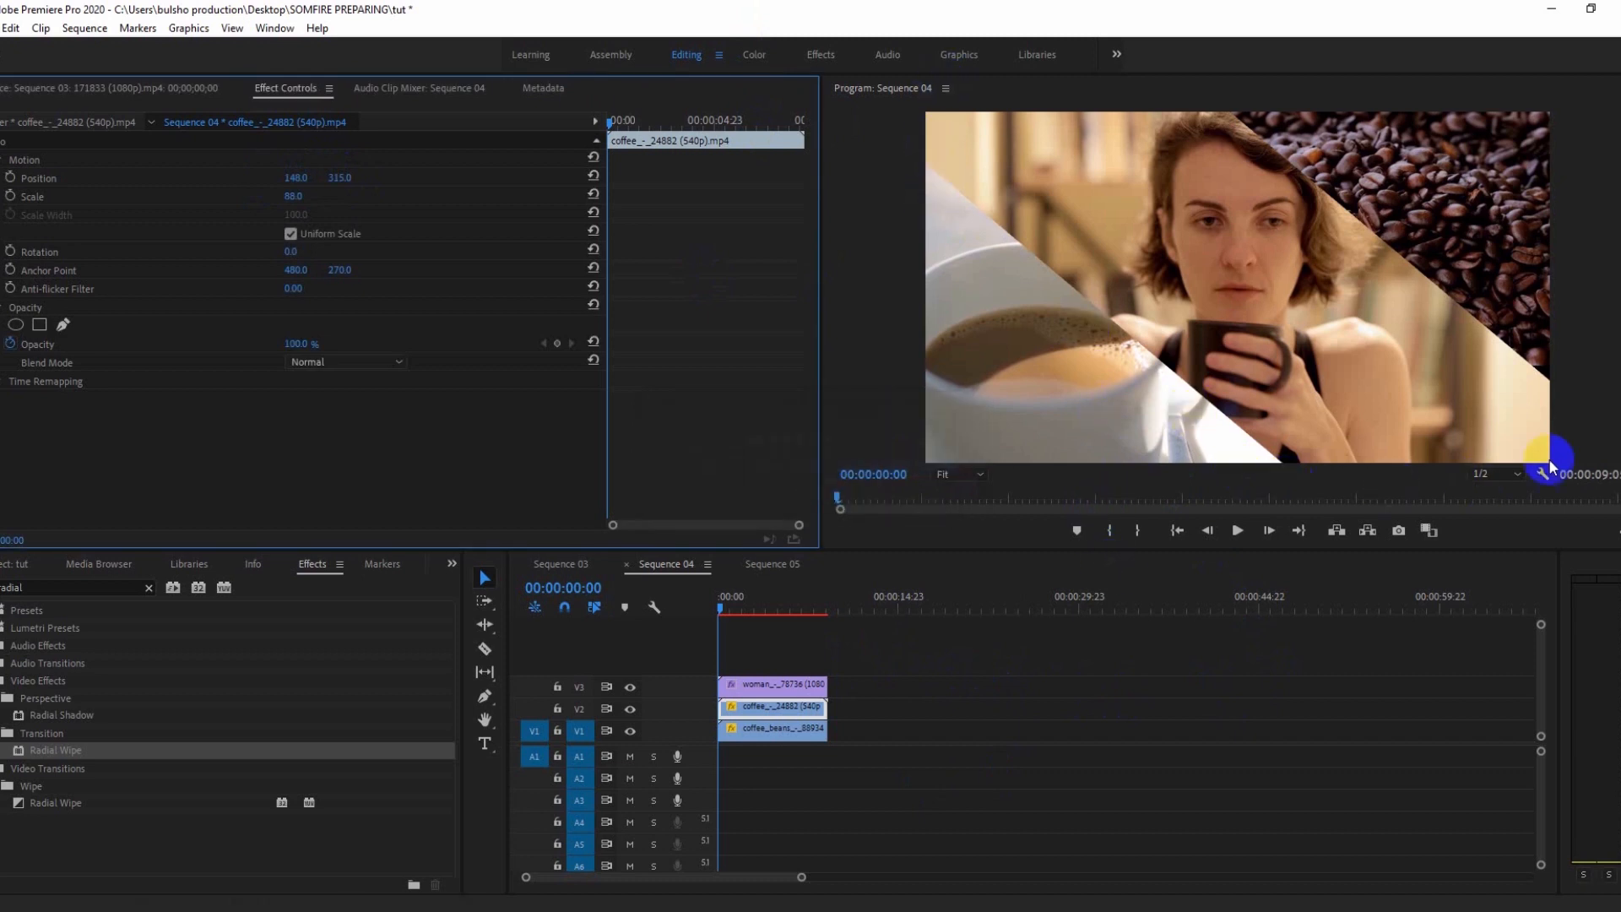
Draw a closed white outline around the middle clip with the Pen tool at 25% view, following both diagonal edges and closing outside the frame
click(485, 697)
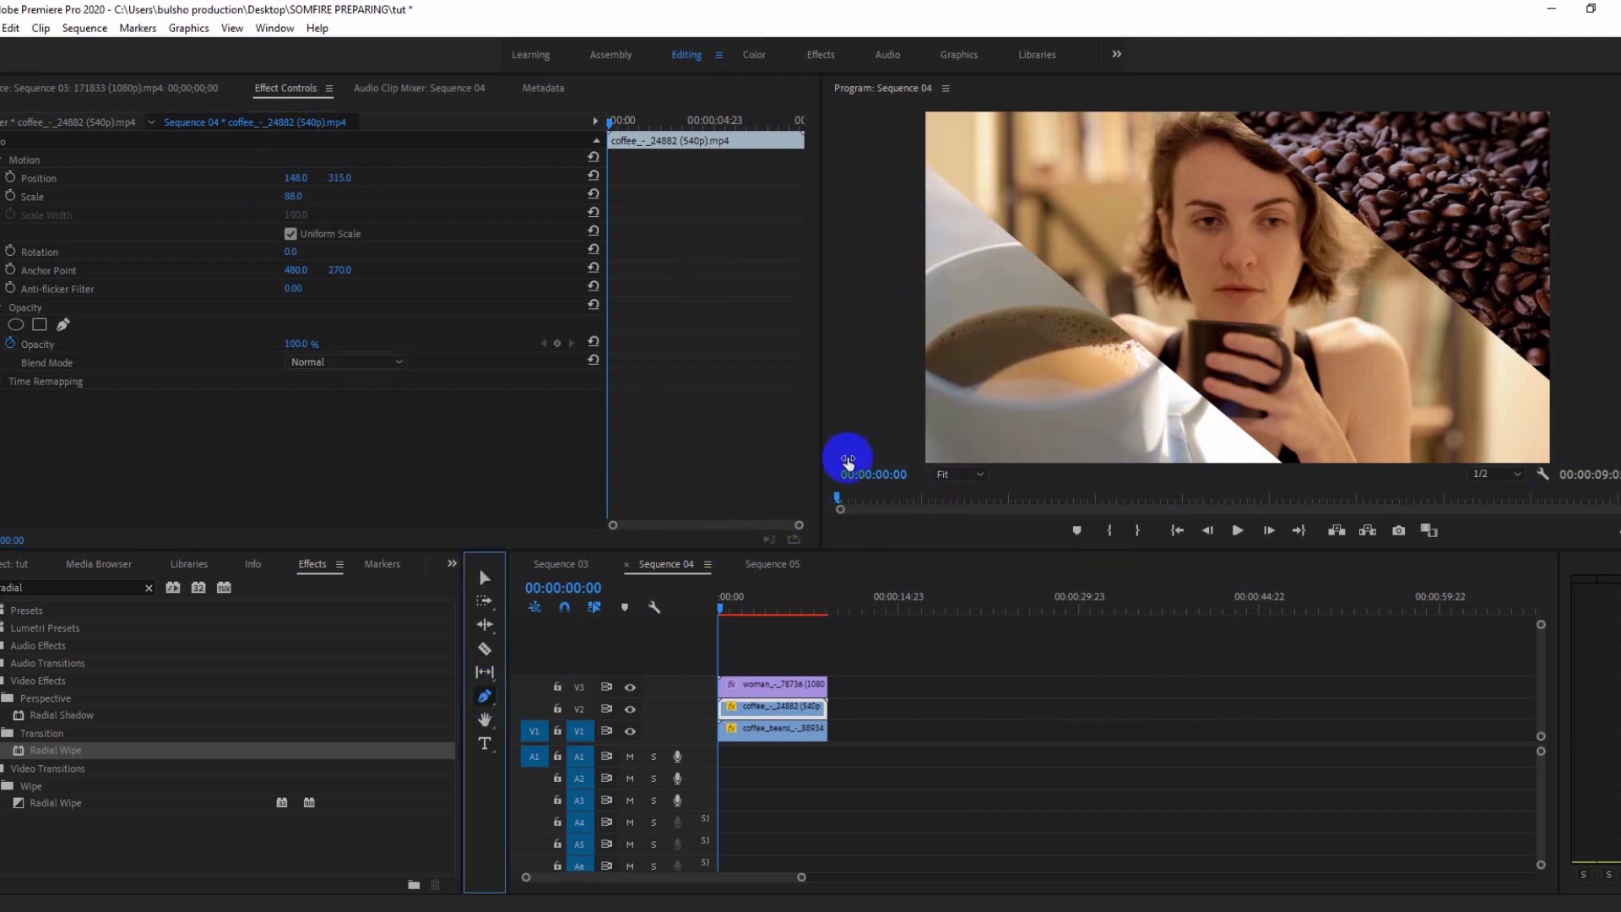
click(954, 474)
click(958, 532)
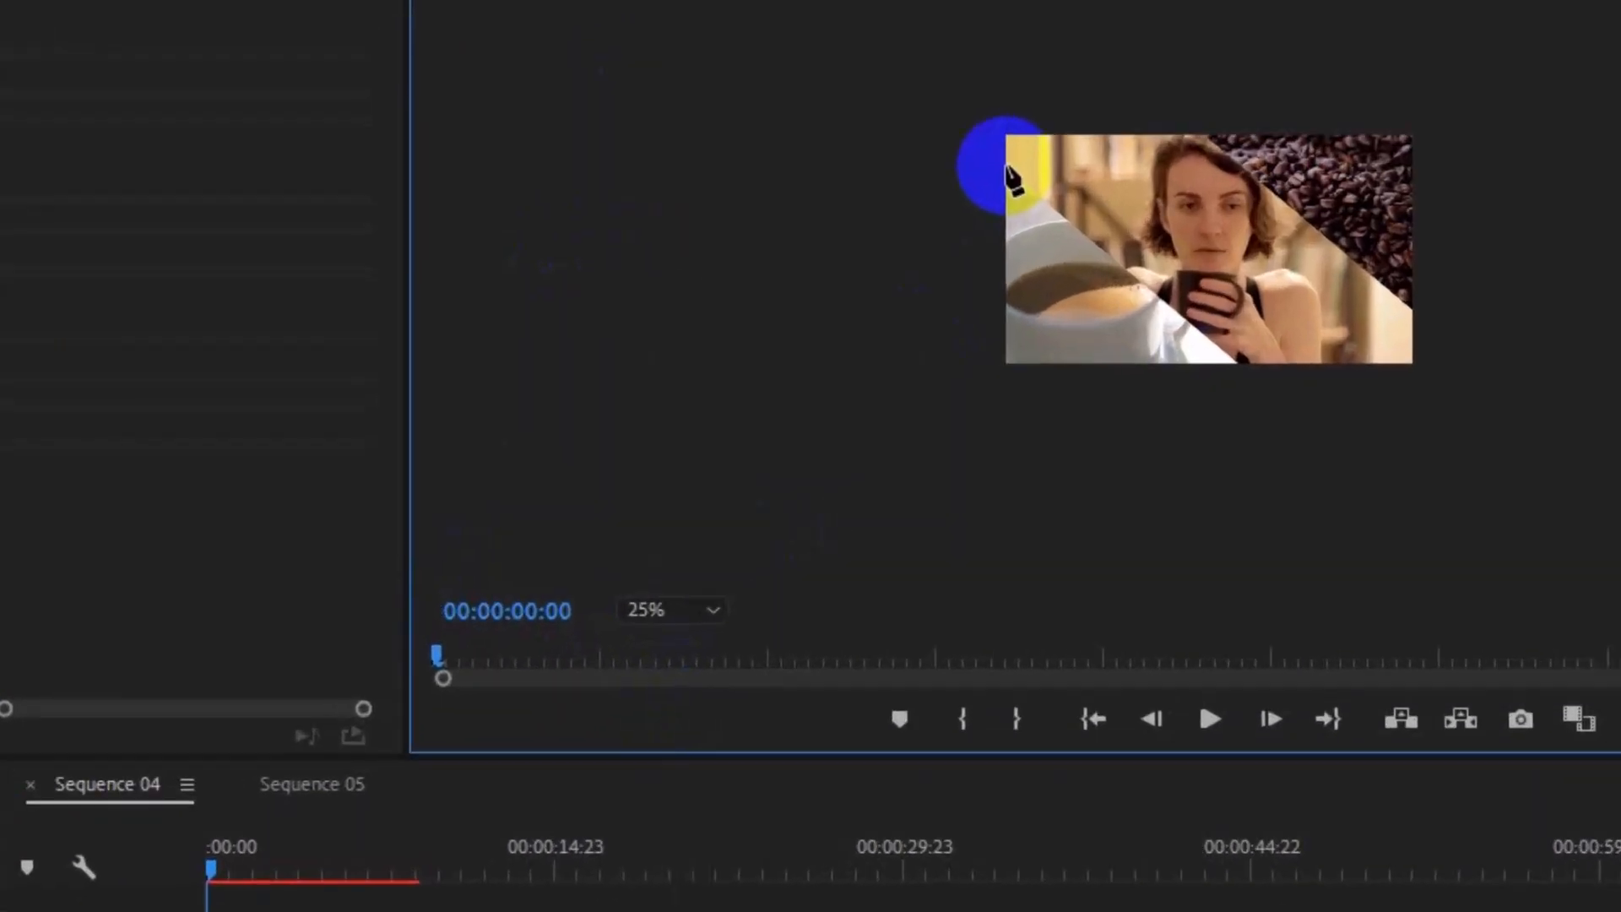
click(1004, 165)
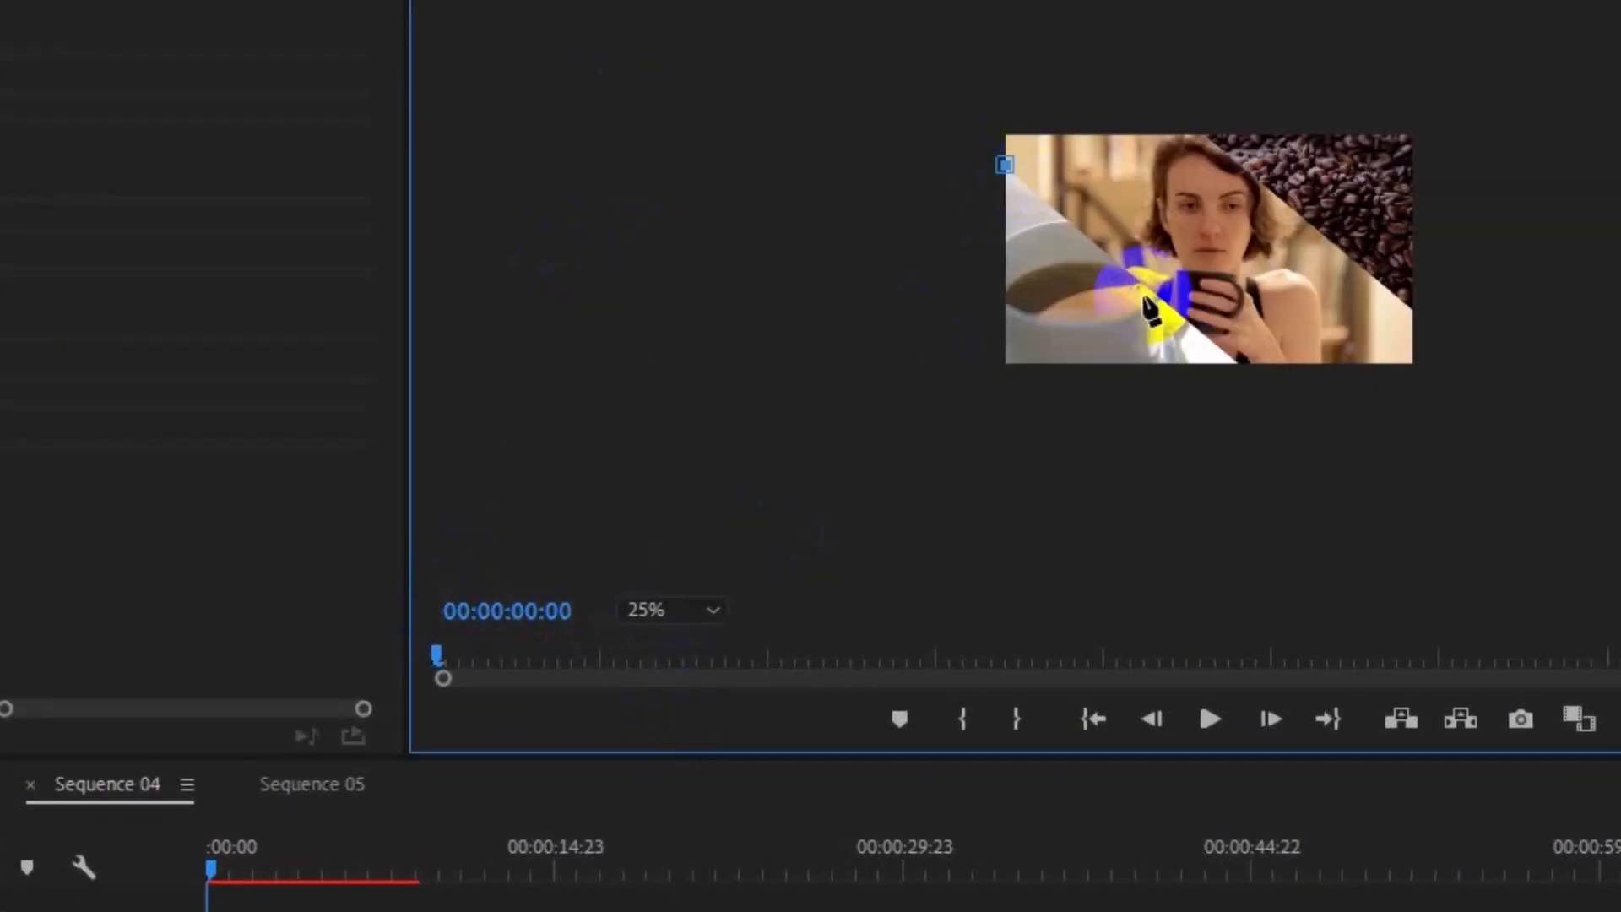
click(1239, 366)
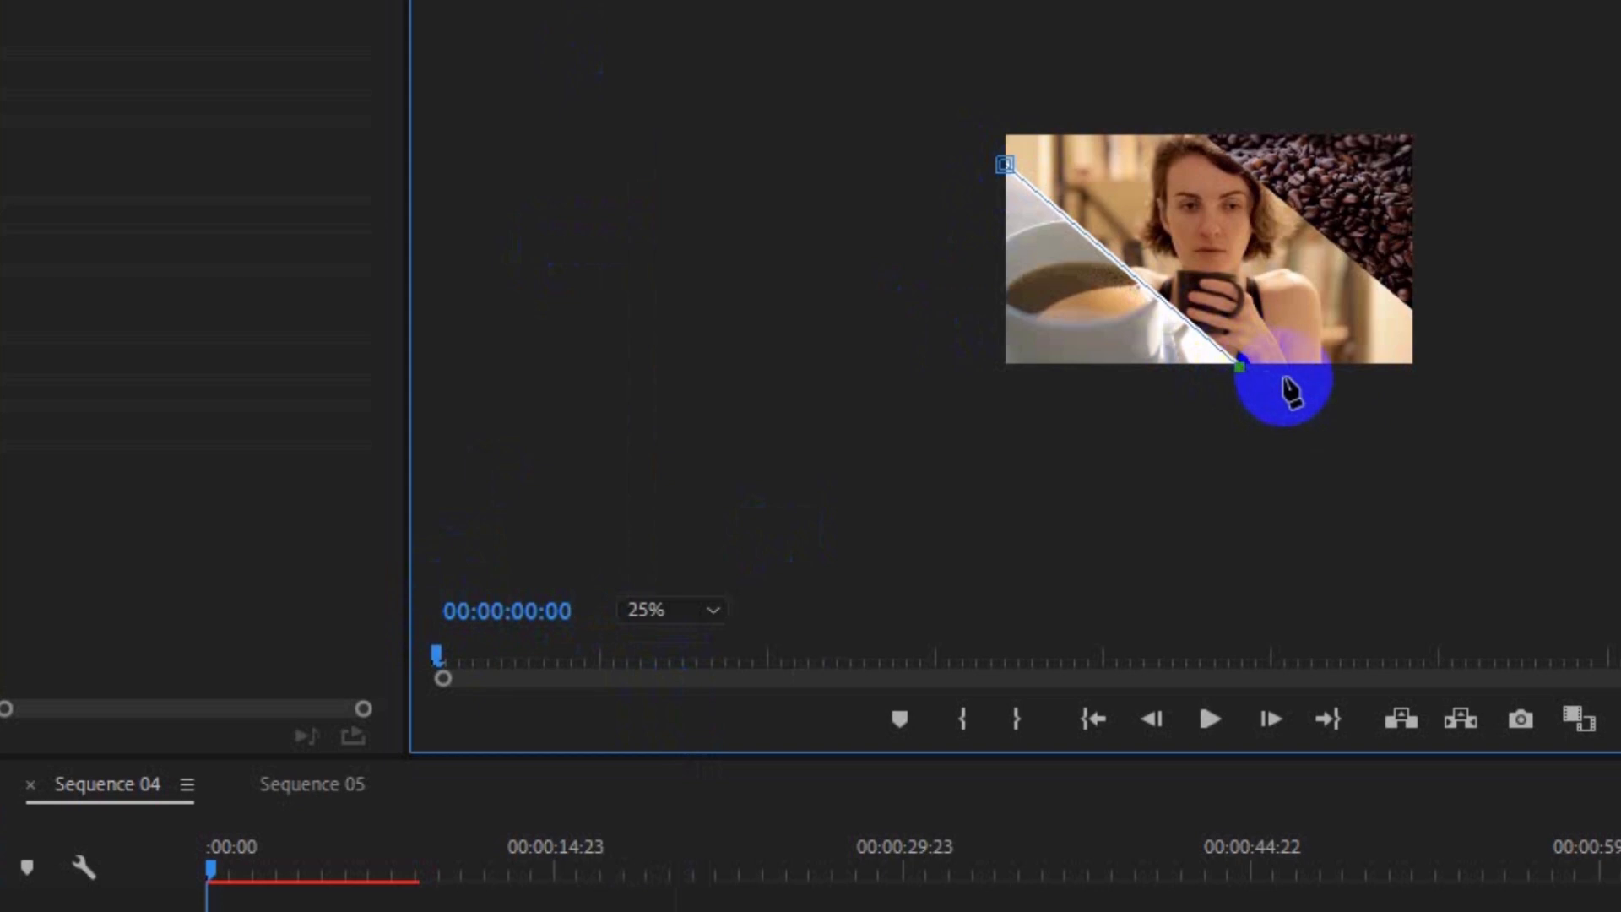
click(1412, 366)
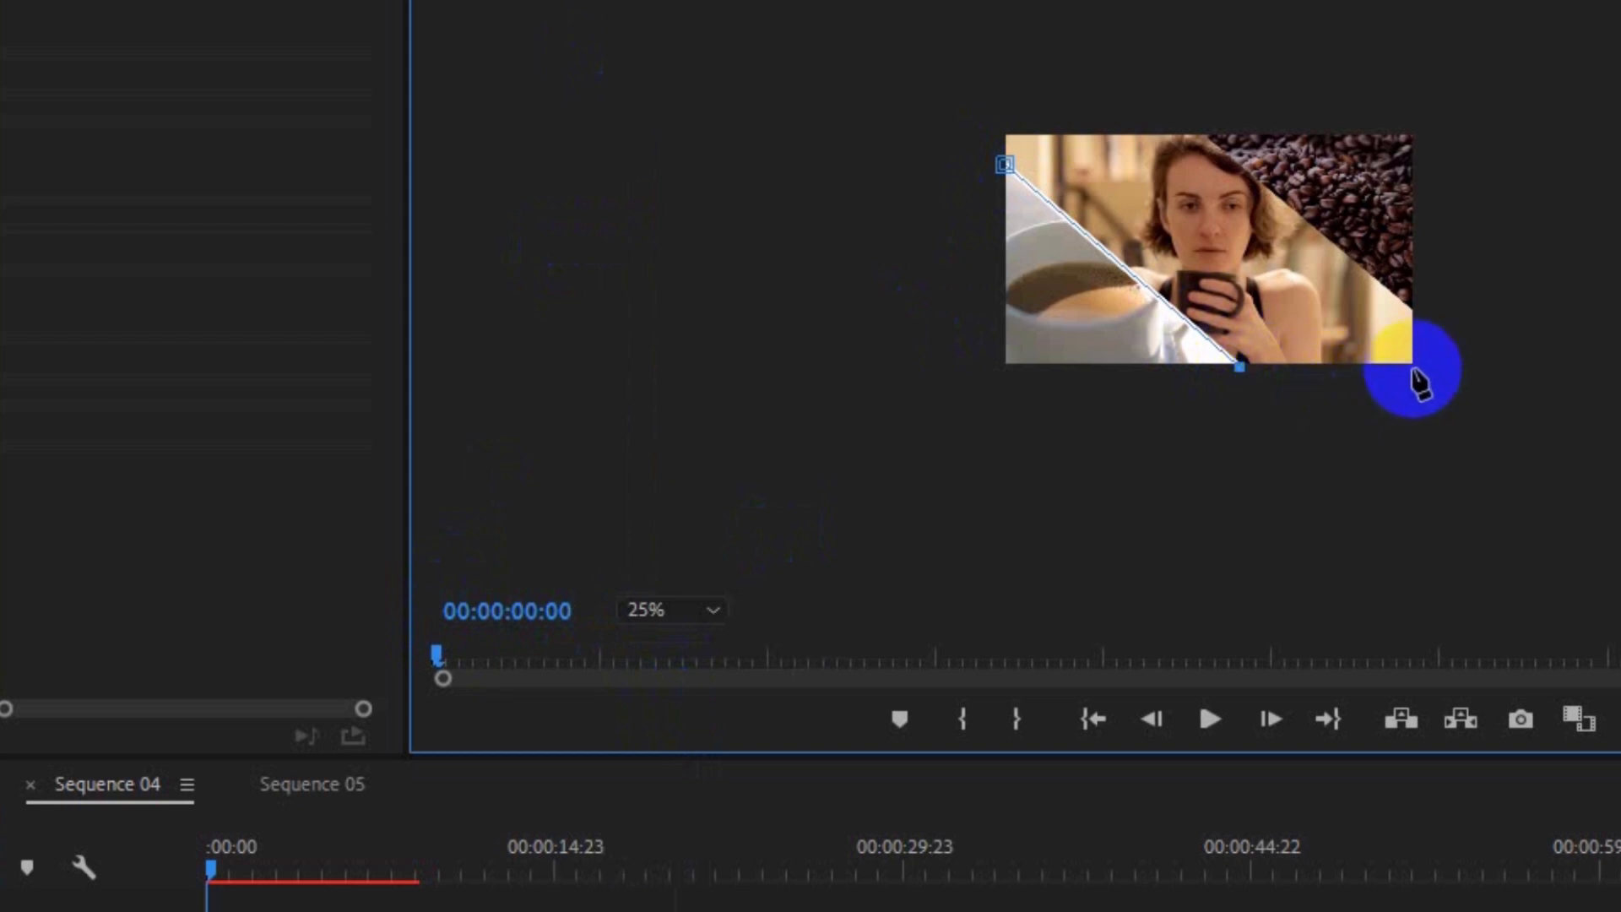
click(1413, 311)
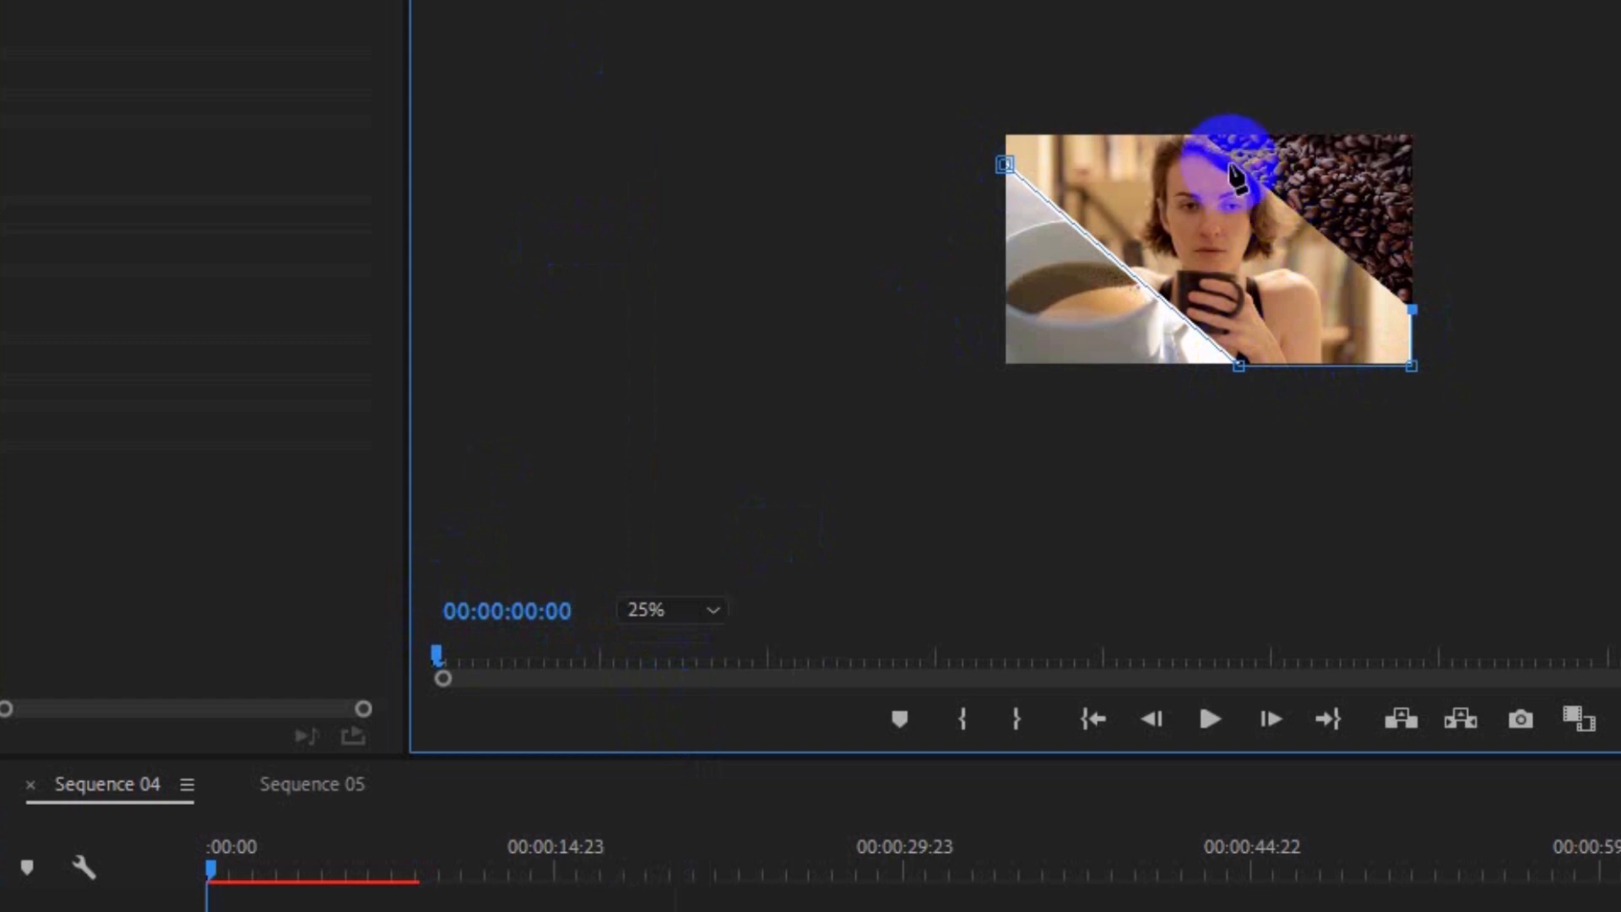
drag(1207, 133, 1143, 90)
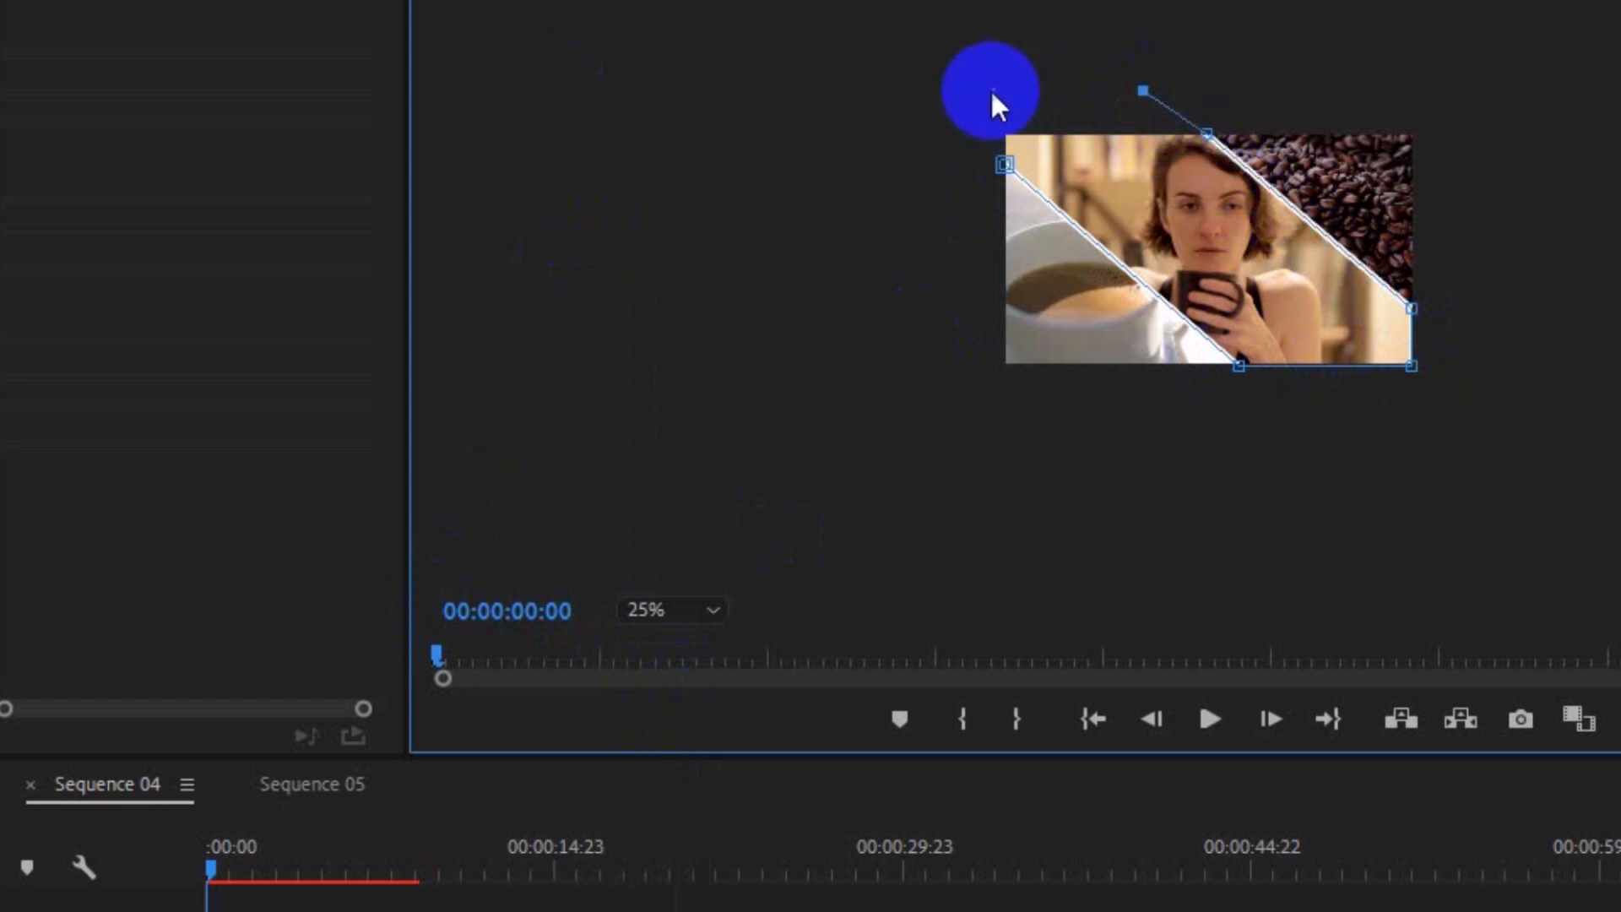
click(990, 89)
click(968, 133)
click(1004, 164)
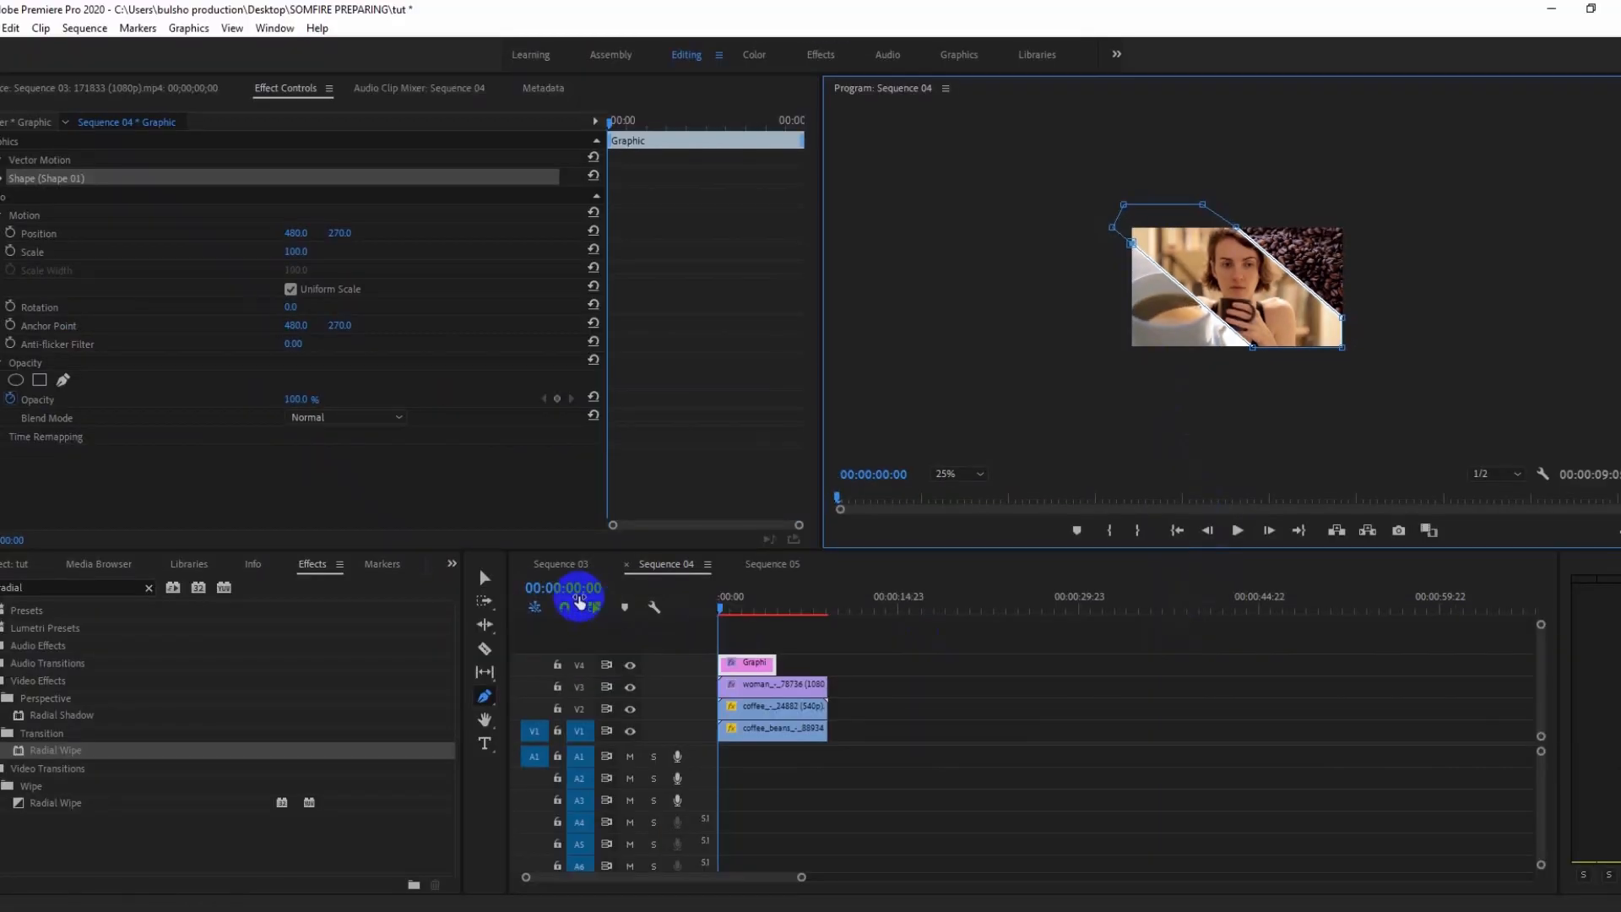
Extend the V4 graphic clip to the end of the other clips, fit the preview to the monitor and play back the split screen
click(485, 577)
click(980, 672)
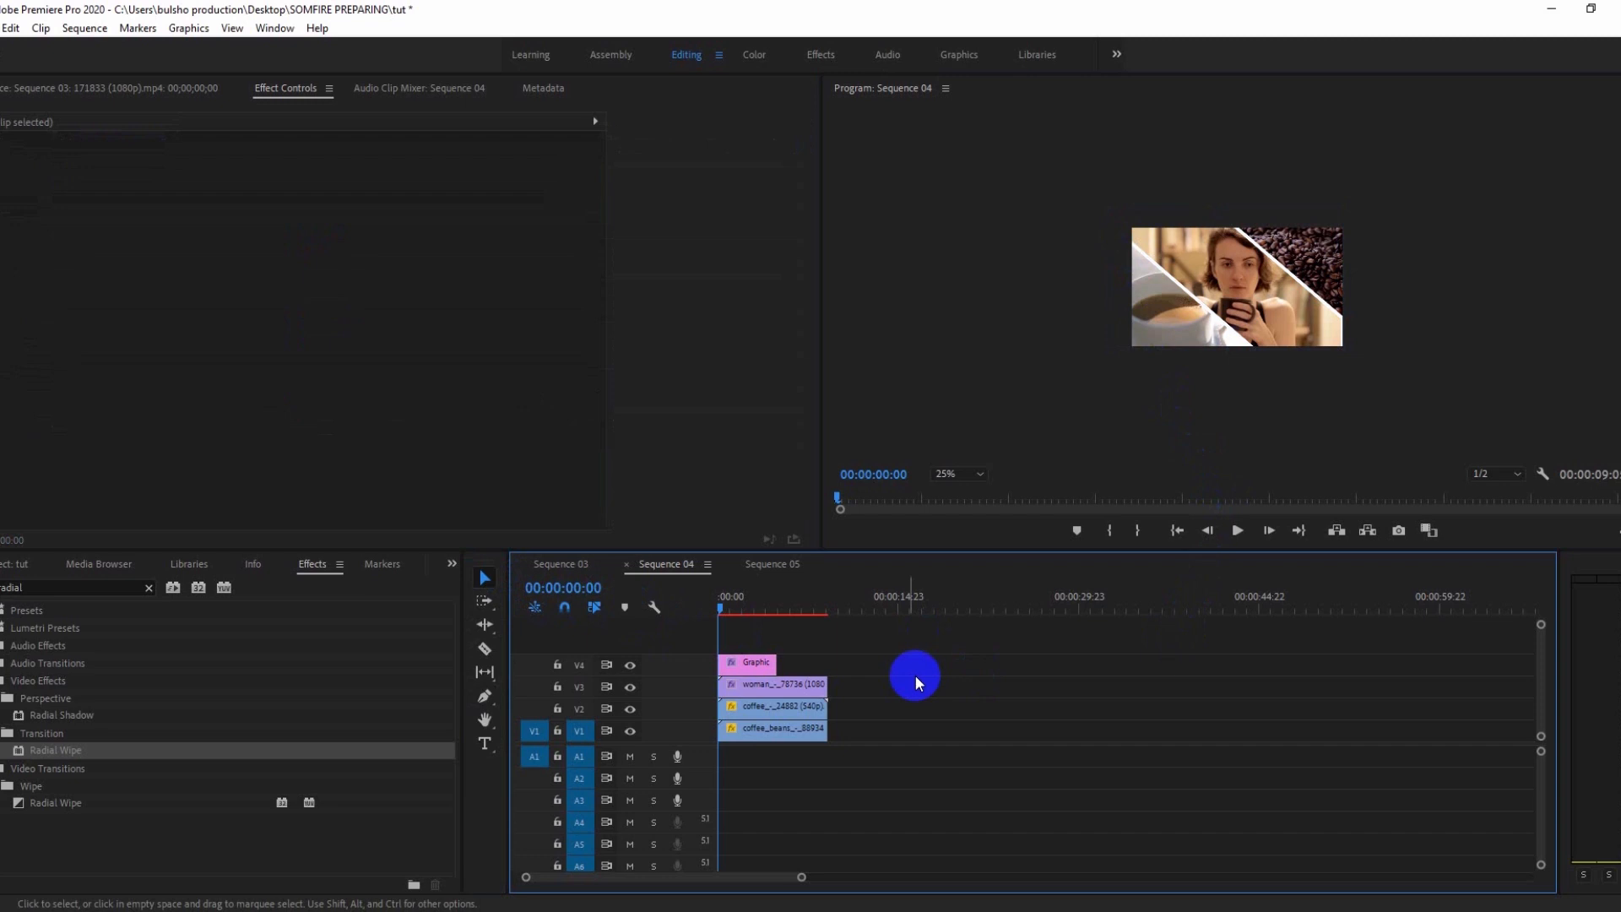
drag(775, 664, 819, 670)
click(966, 474)
click(969, 517)
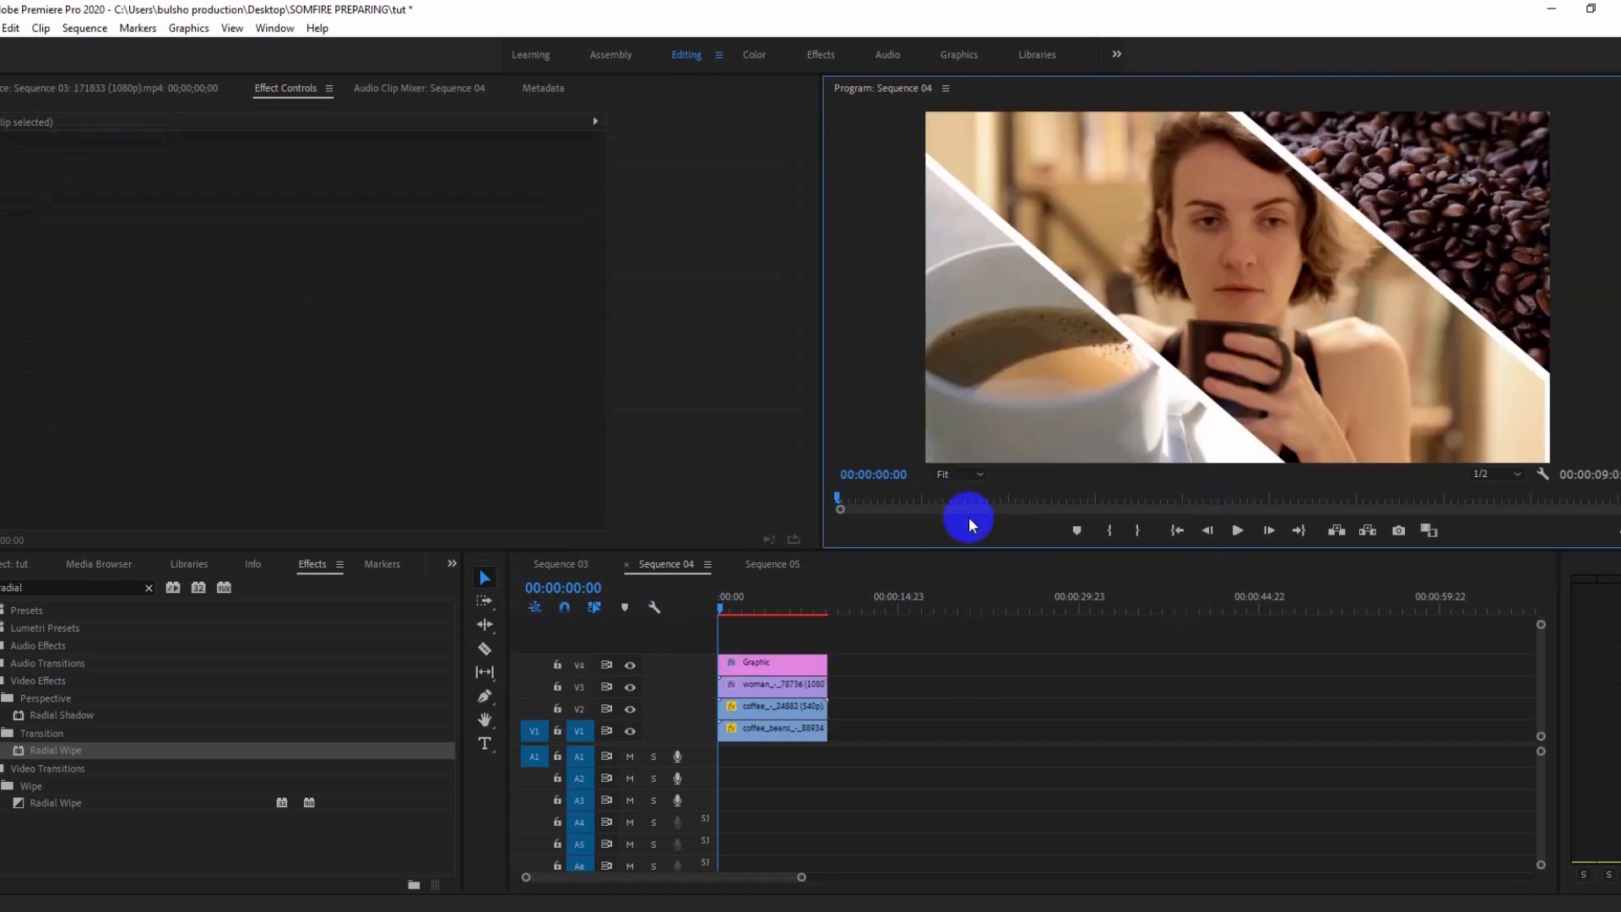
key(space)
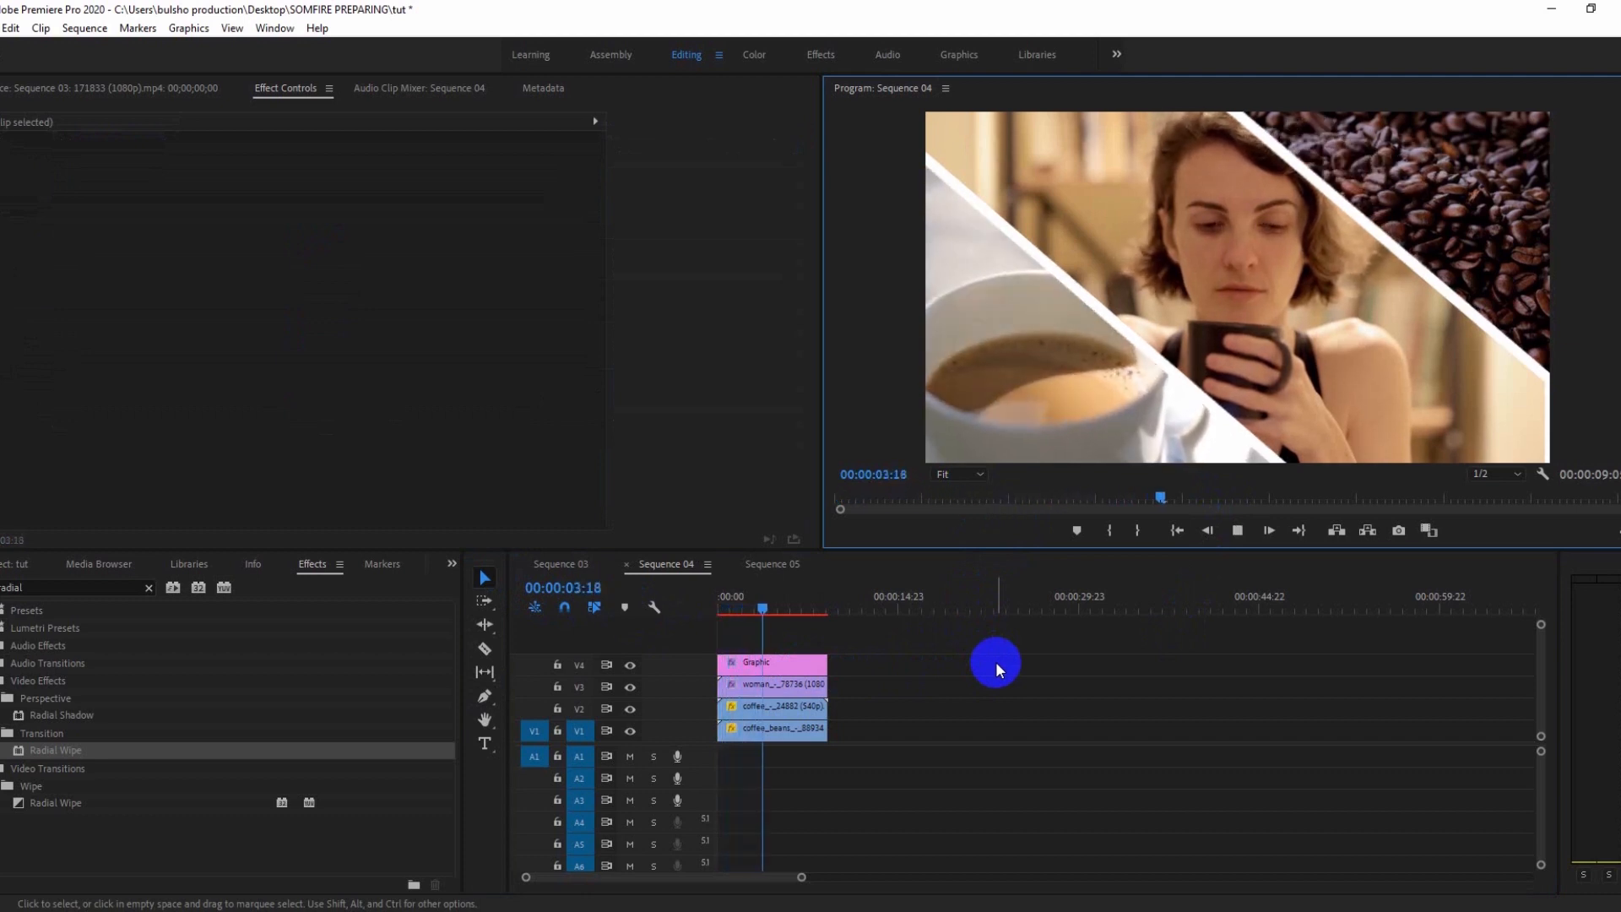
key(space)
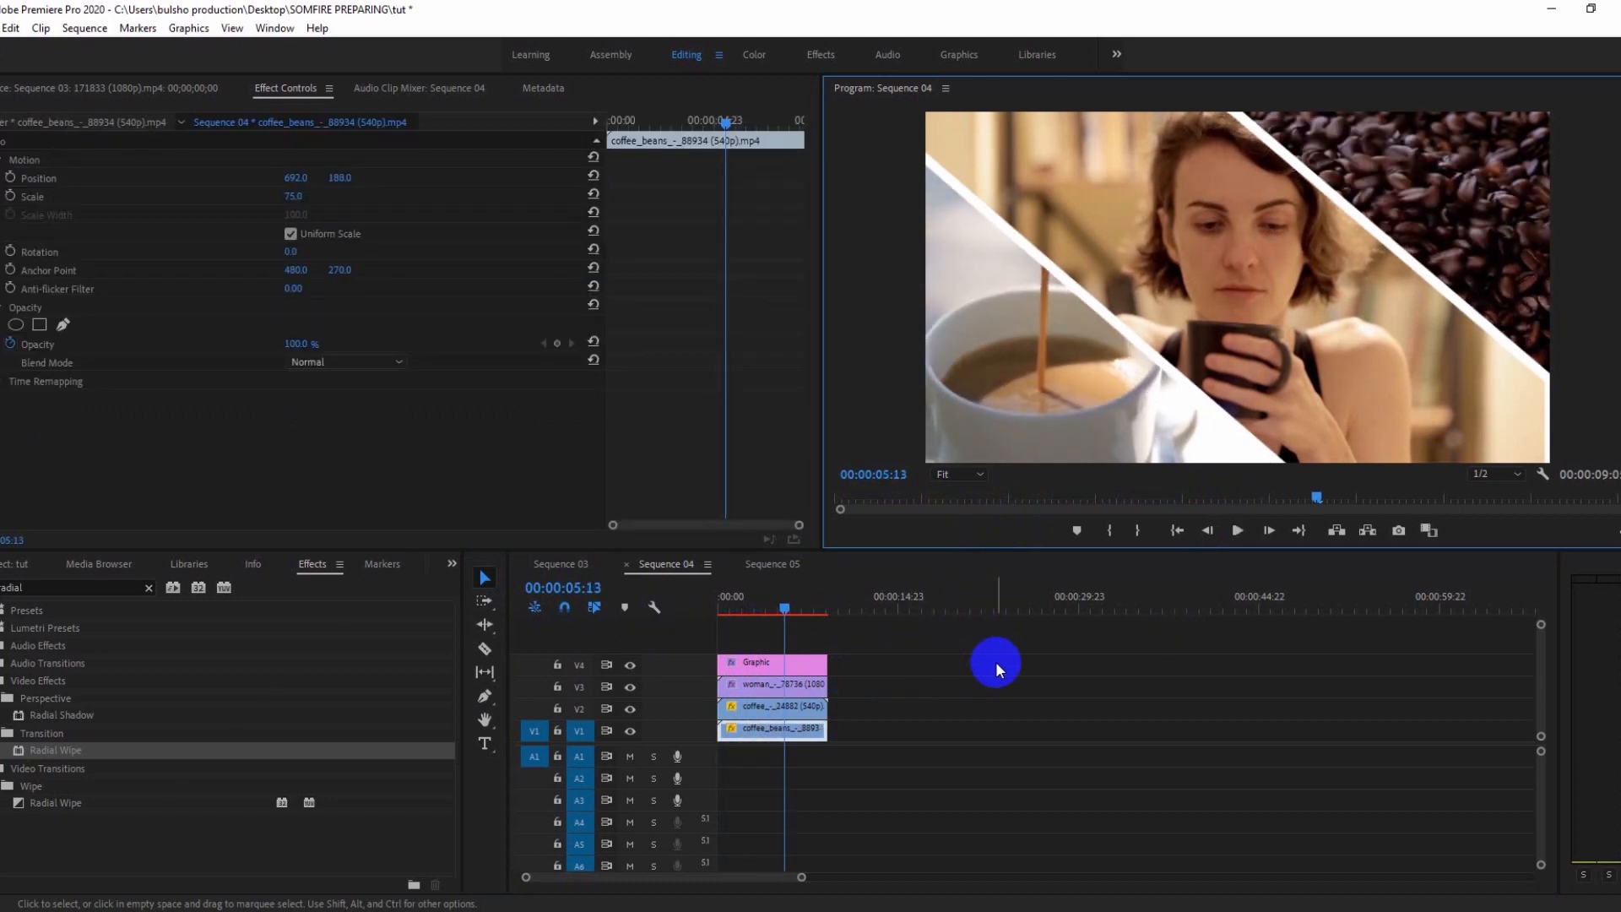
Open Sequence 05 and check its three stacked coffee clips by toggling the visibility of the video tracks
click(779, 566)
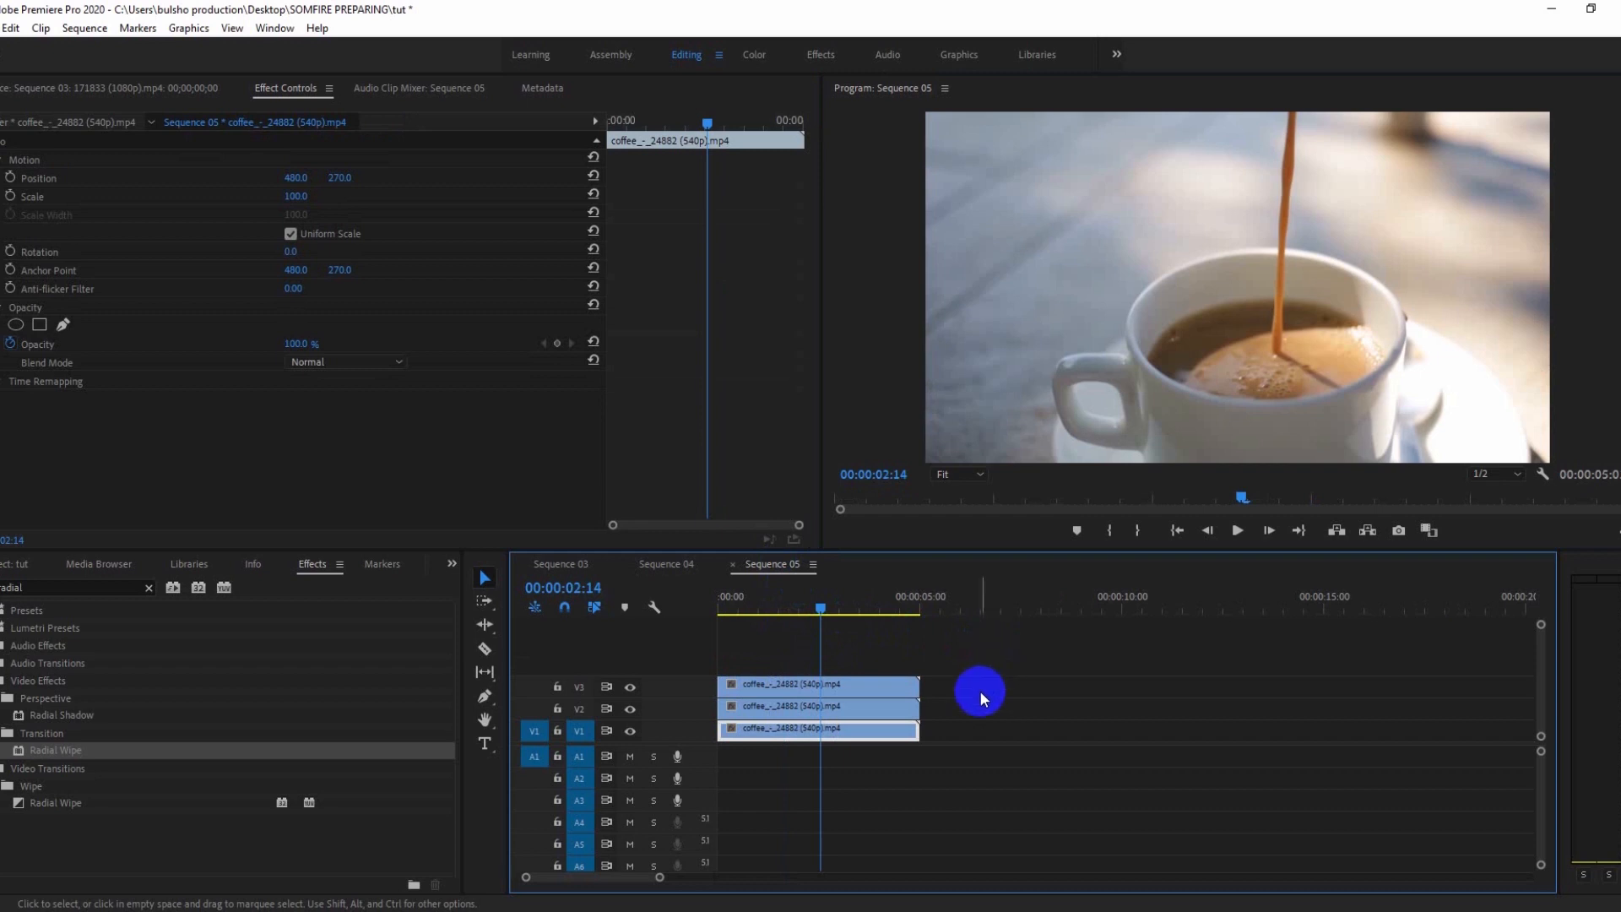
click(1027, 696)
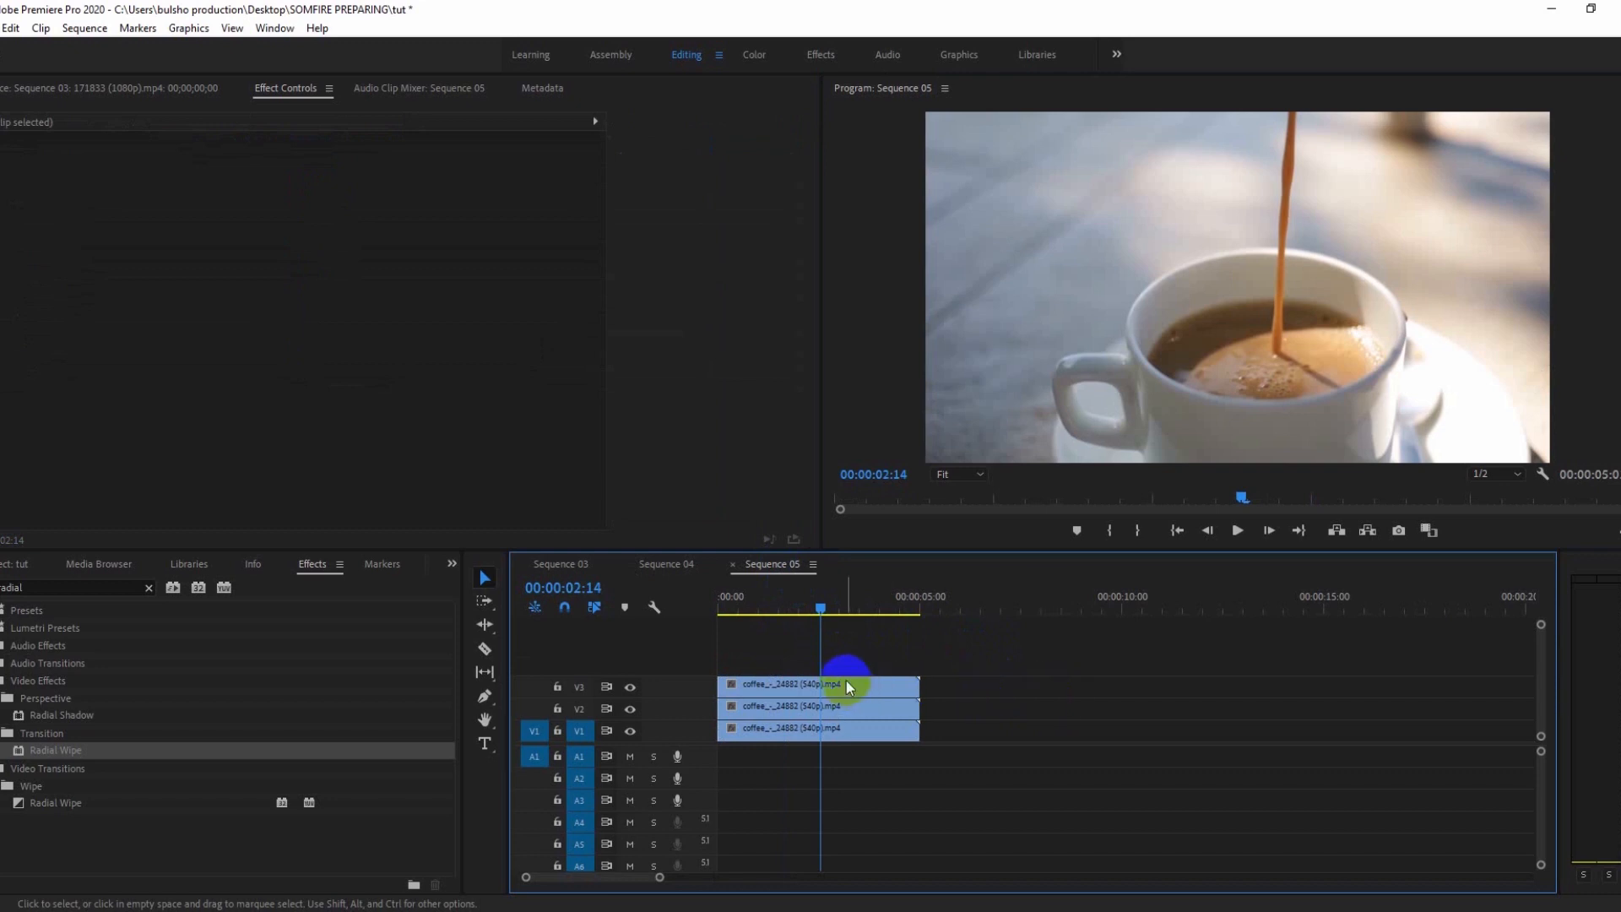
click(630, 686)
click(631, 709)
click(631, 732)
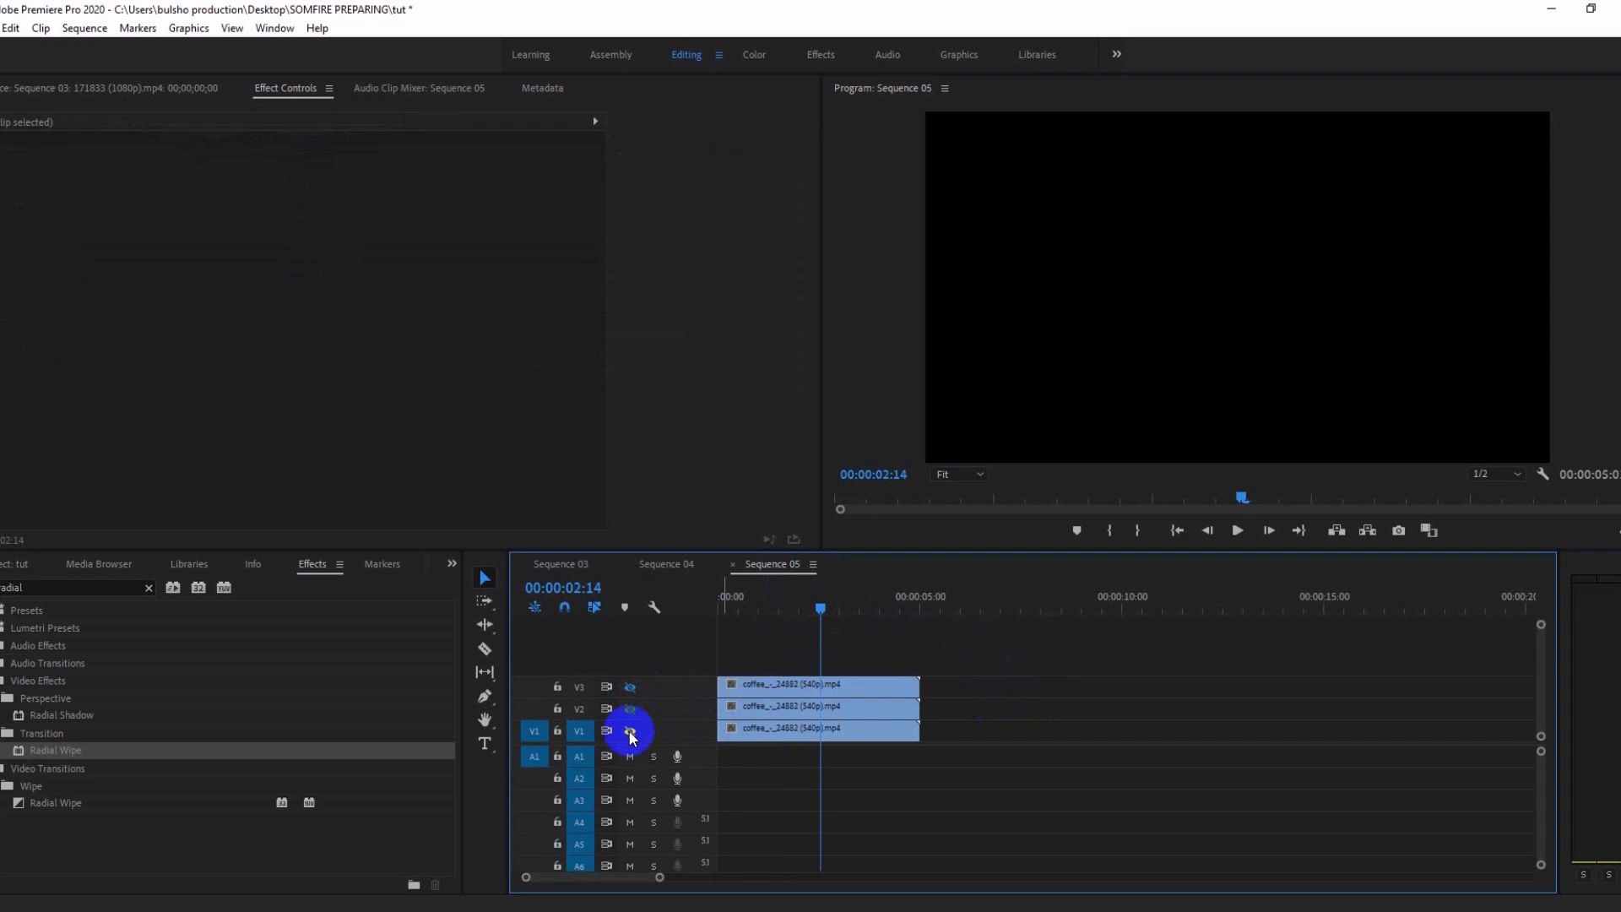
click(630, 732)
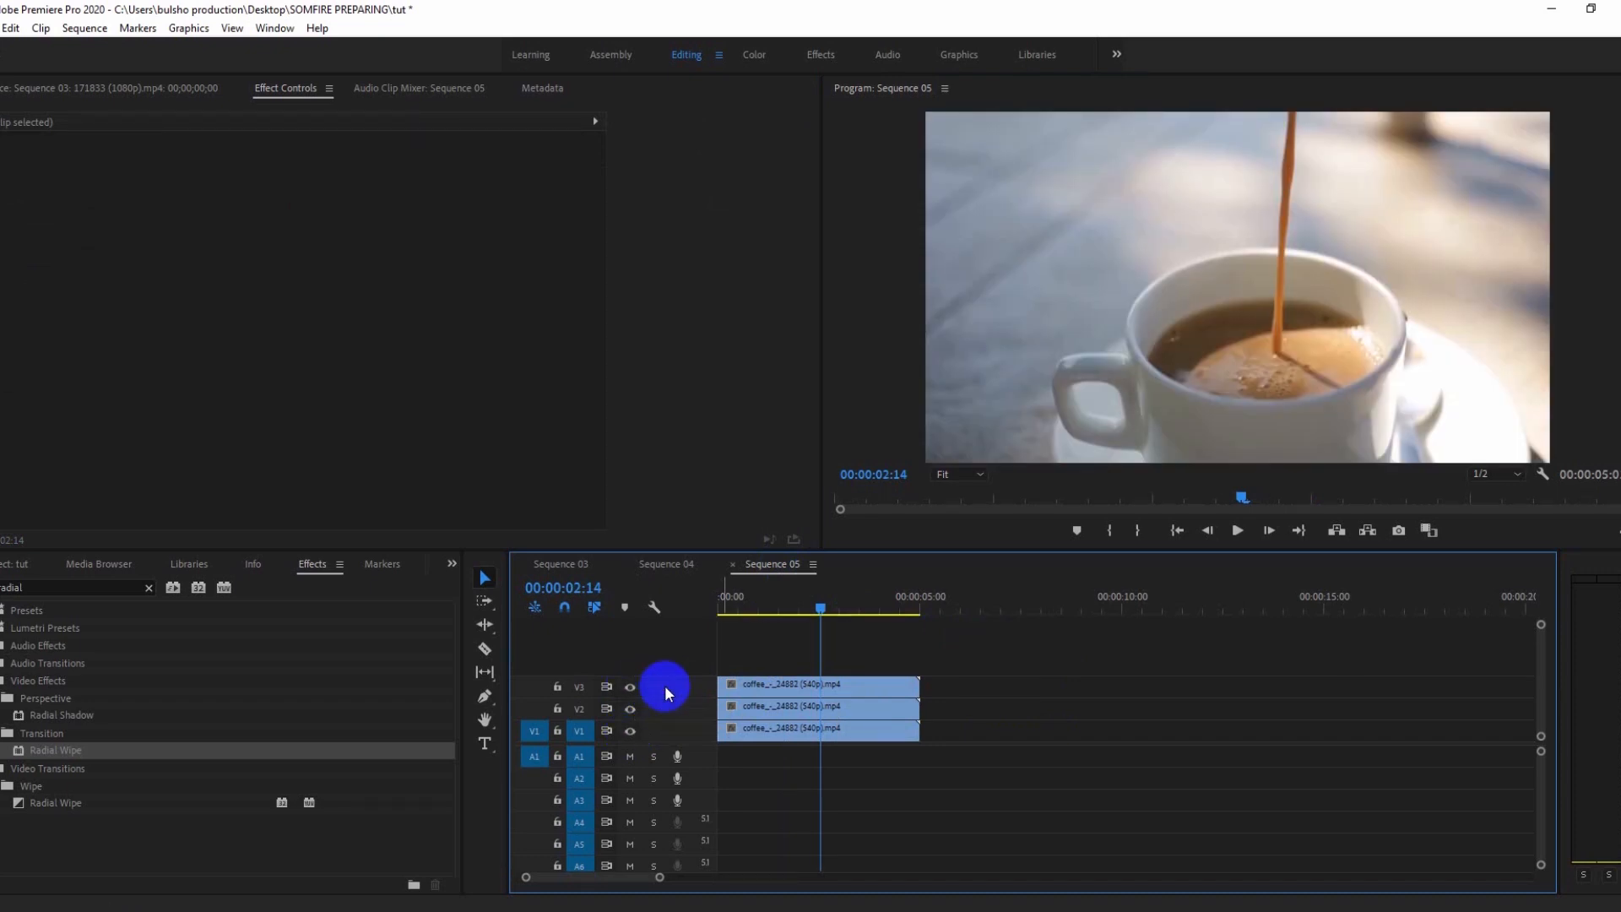
drag(954, 656, 886, 756)
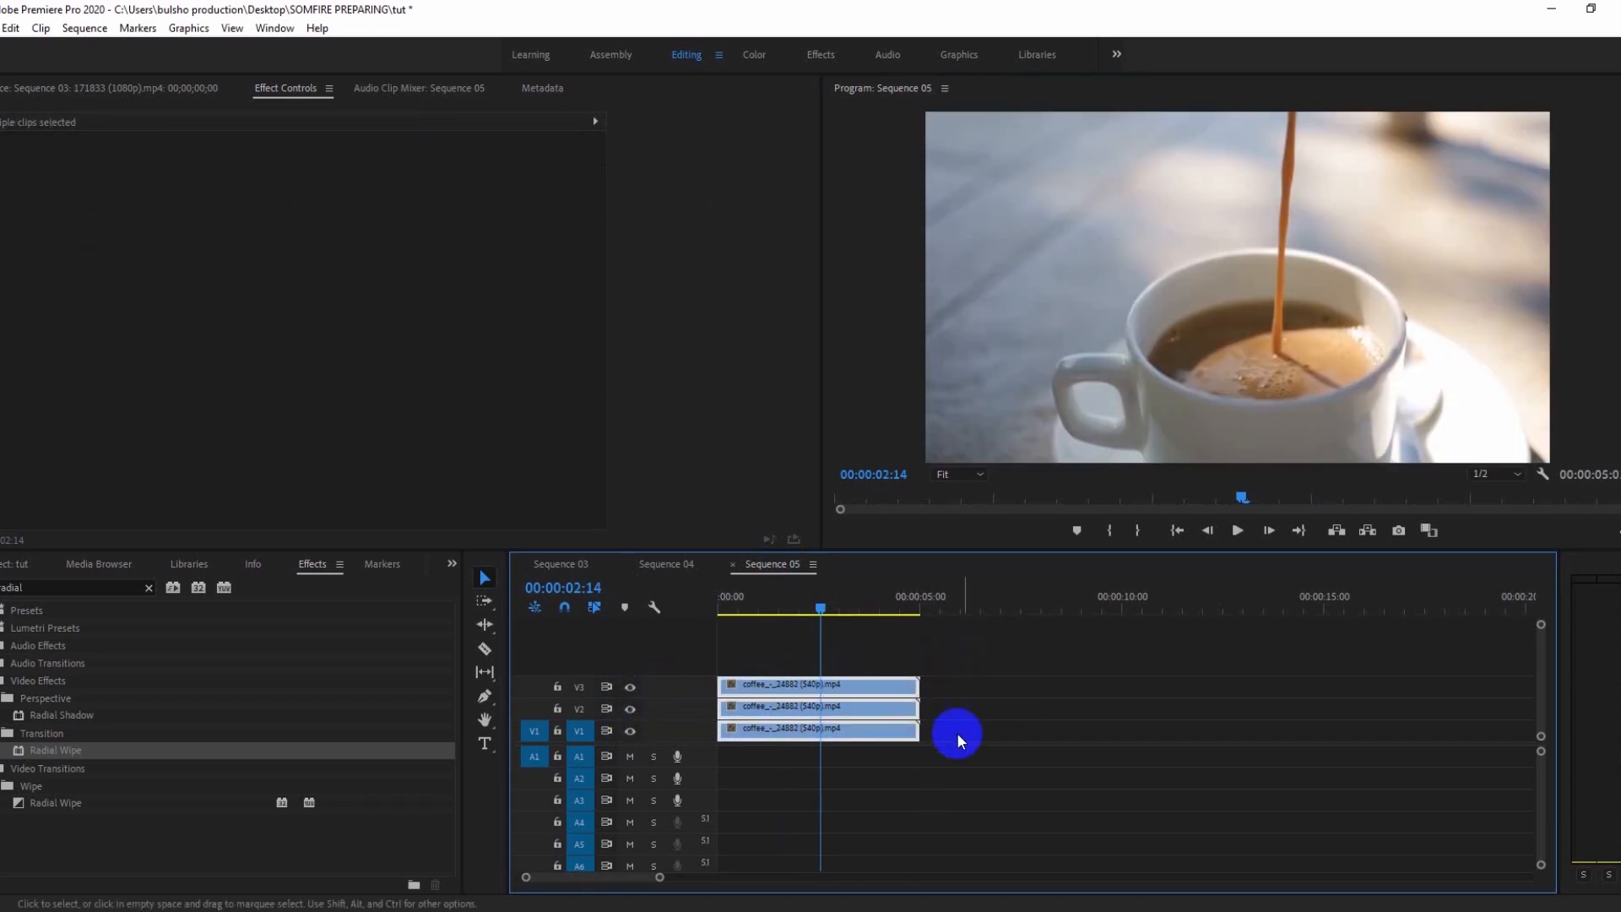
click(991, 691)
Set the scale of the V3 coffee clip to 50
click(863, 685)
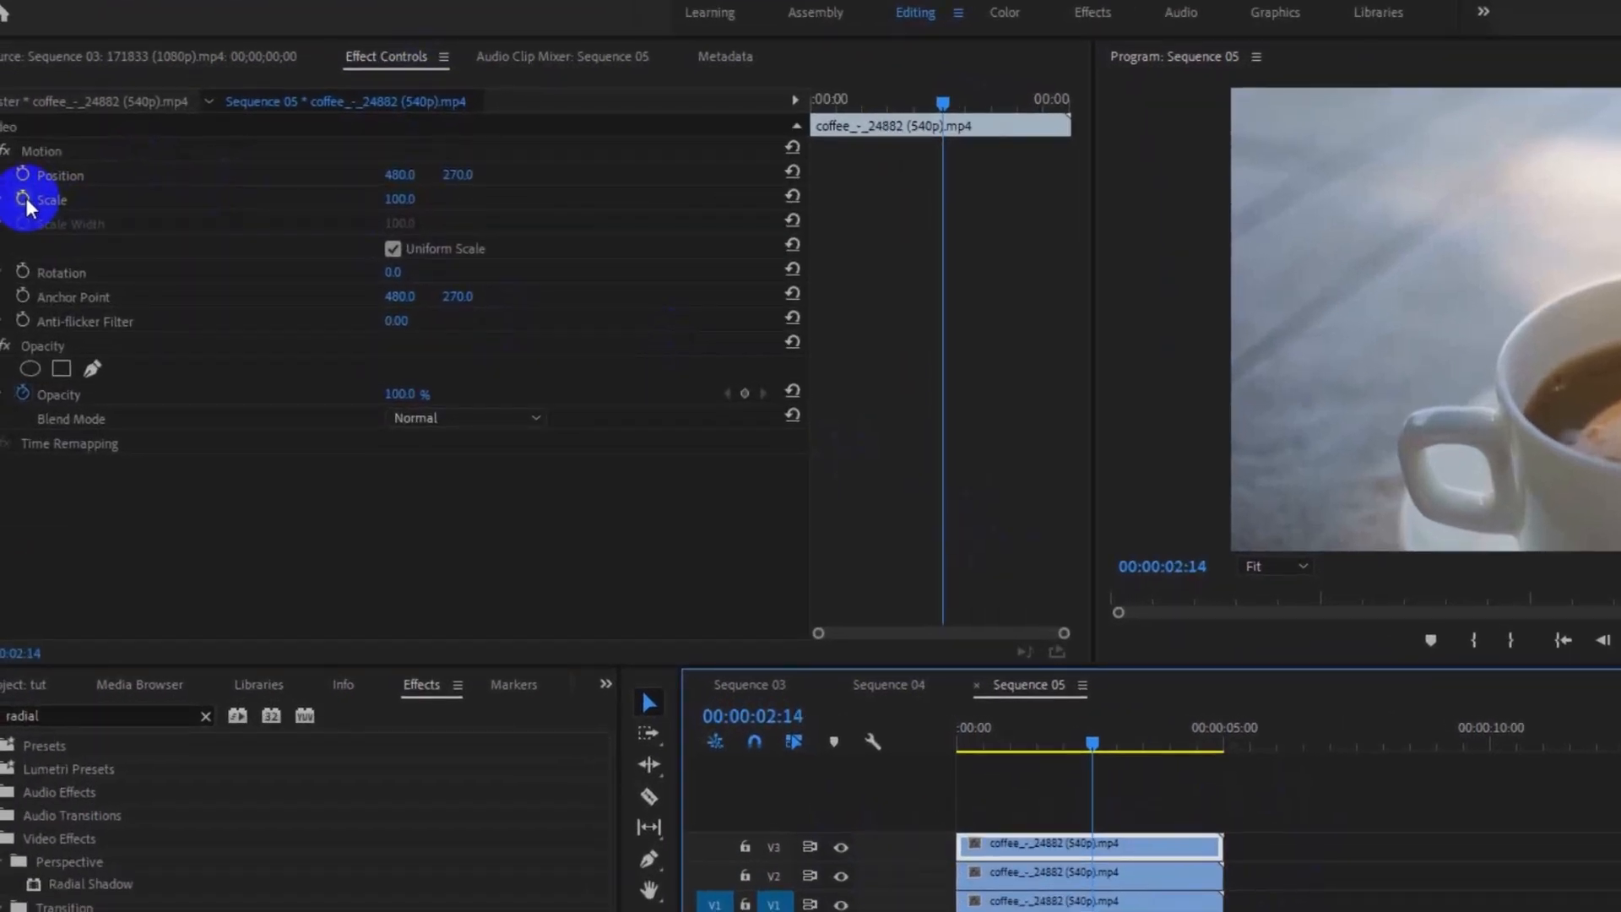
click(399, 199)
text(50)
key(Return)
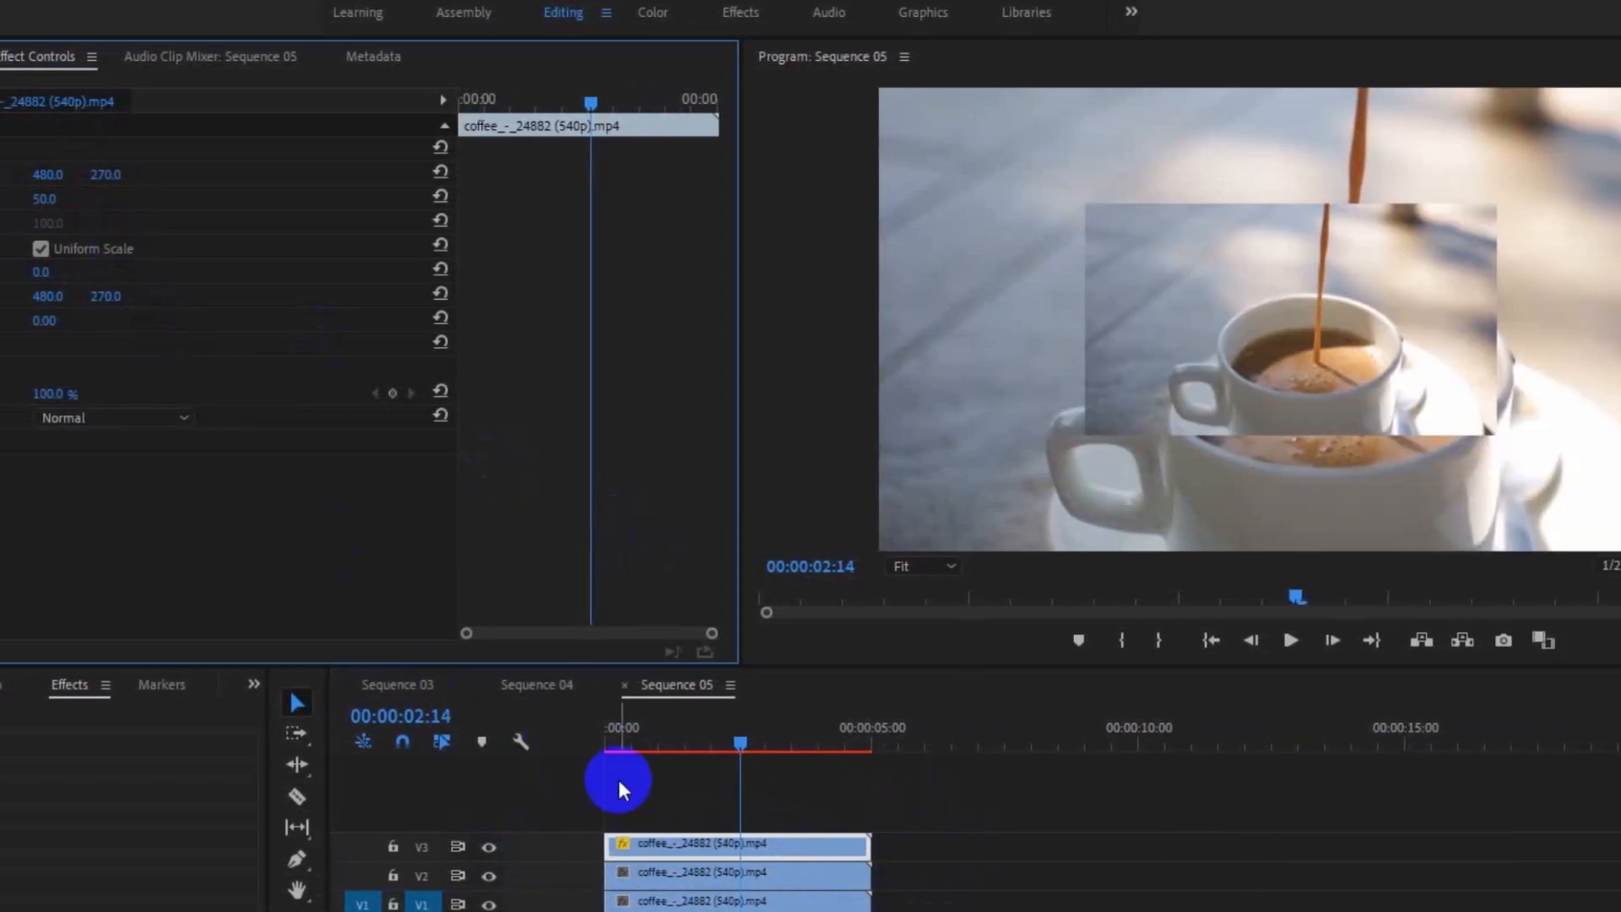
Set the scale of the V2 coffee clip to 50
click(711, 873)
click(50, 199)
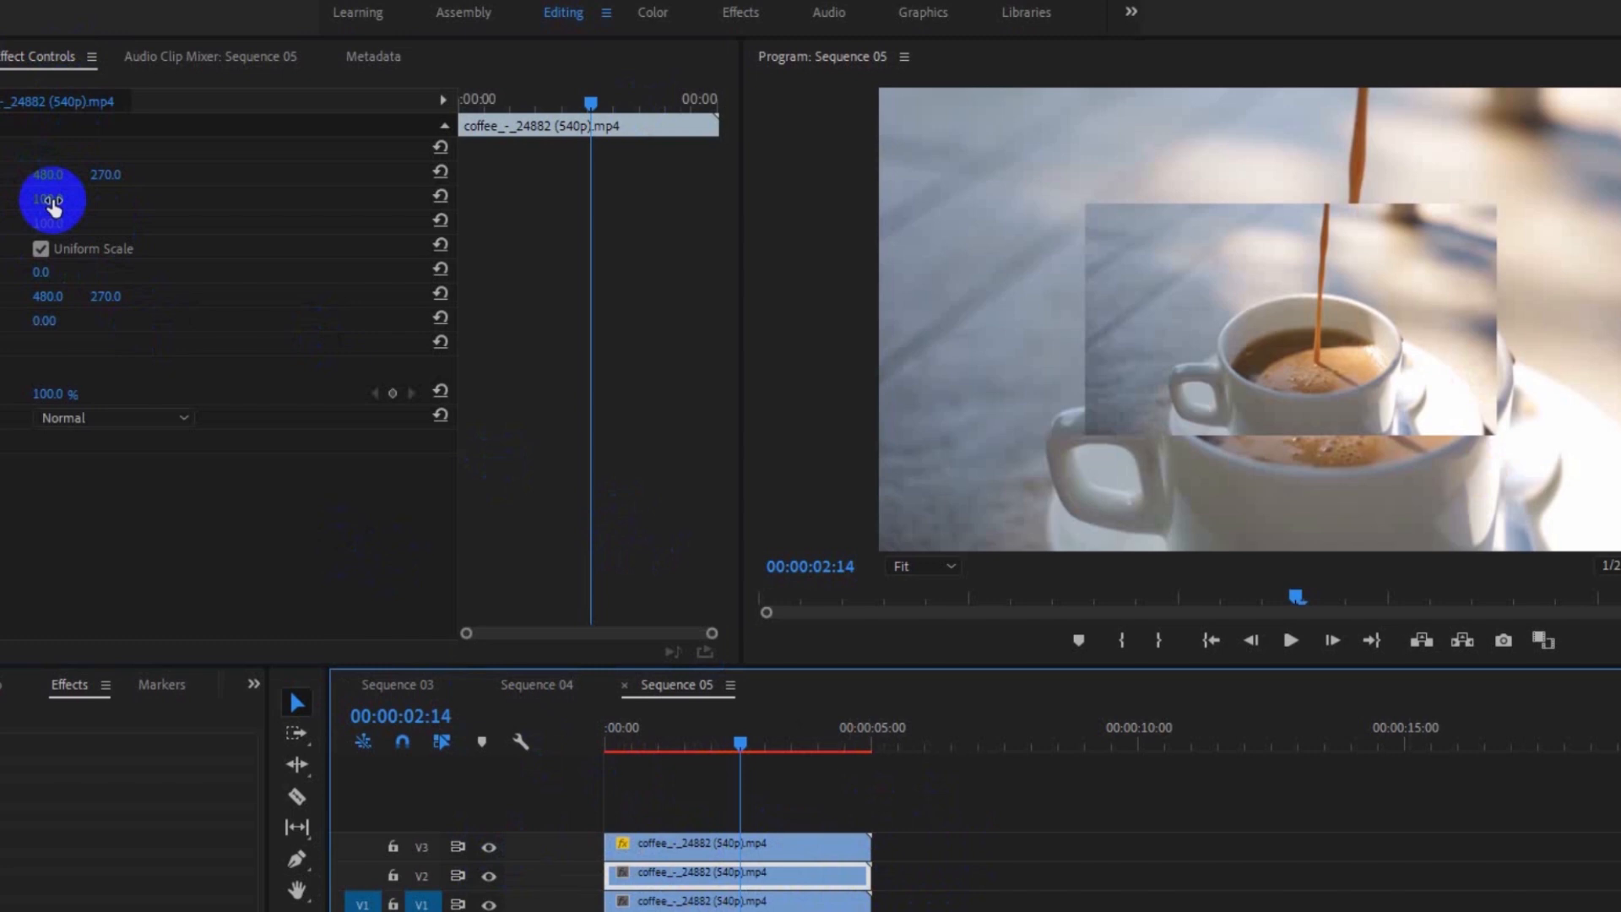
click(52, 200)
text(50)
key(Return)
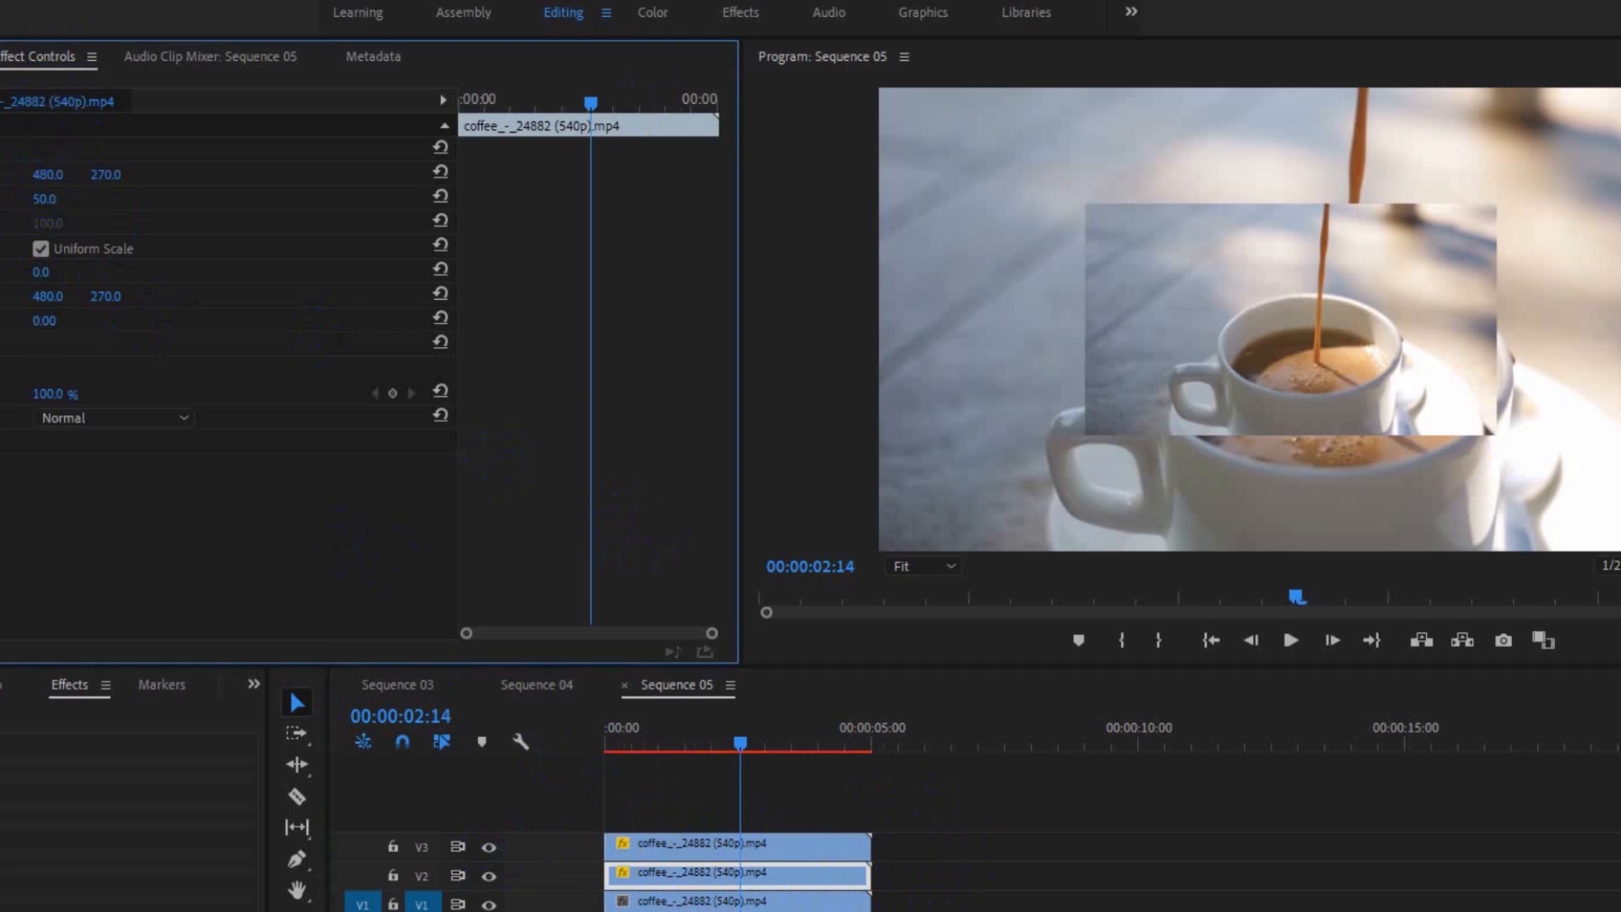
Move the V3 coffee clip to position 239, 135 in the upper-left quarter of the frame
click(753, 847)
drag(60, 186, 0, 174)
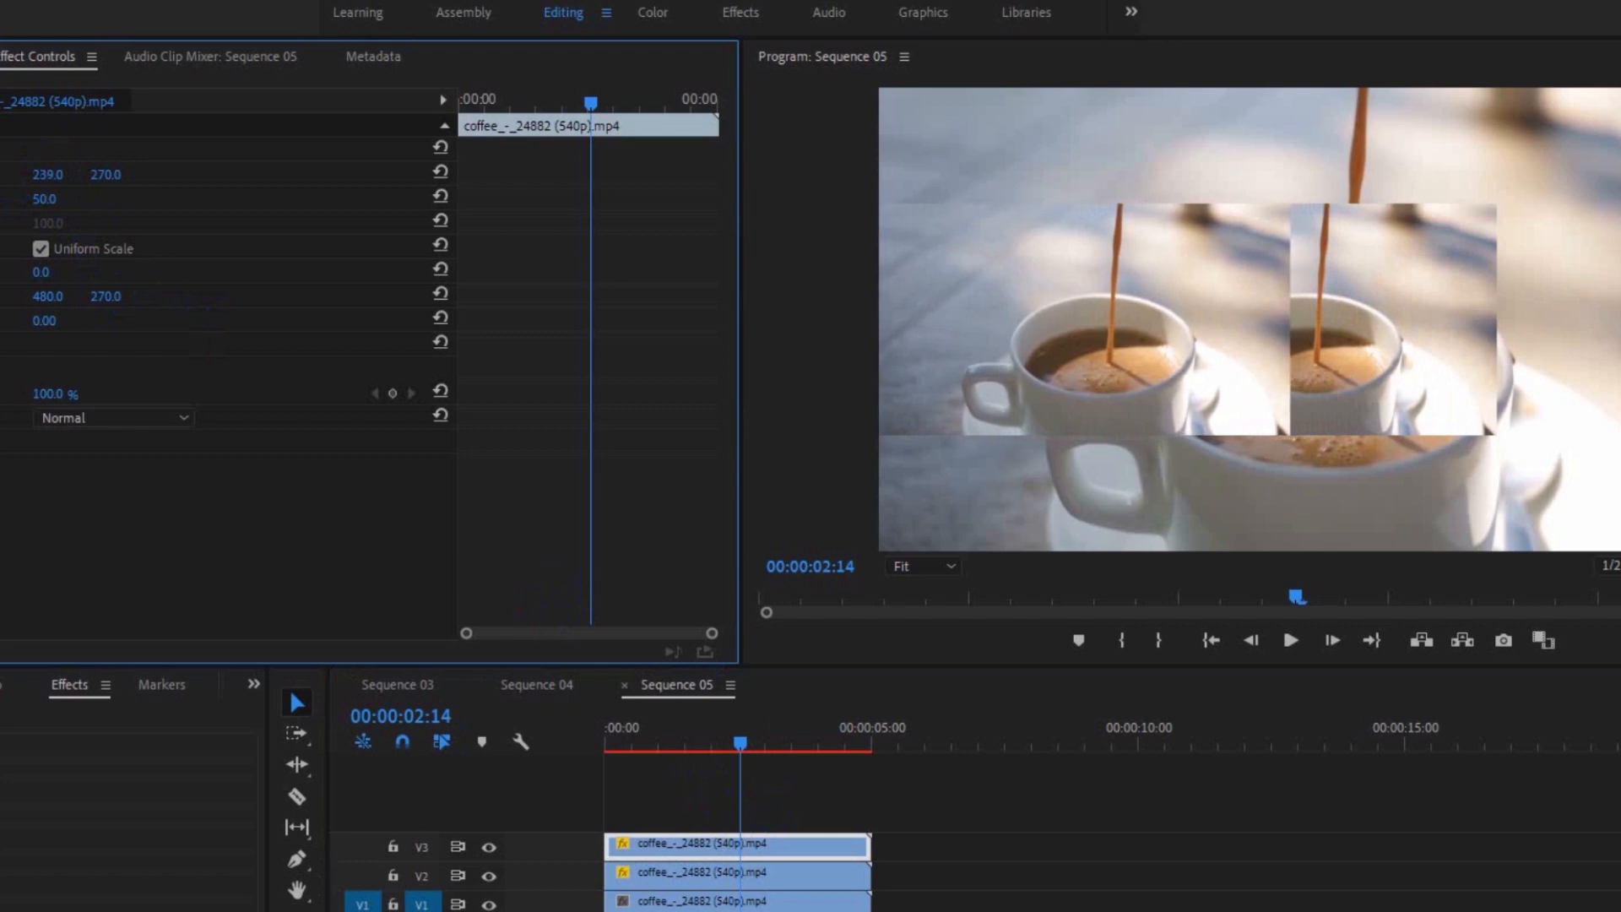
drag(115, 176, 0, 200)
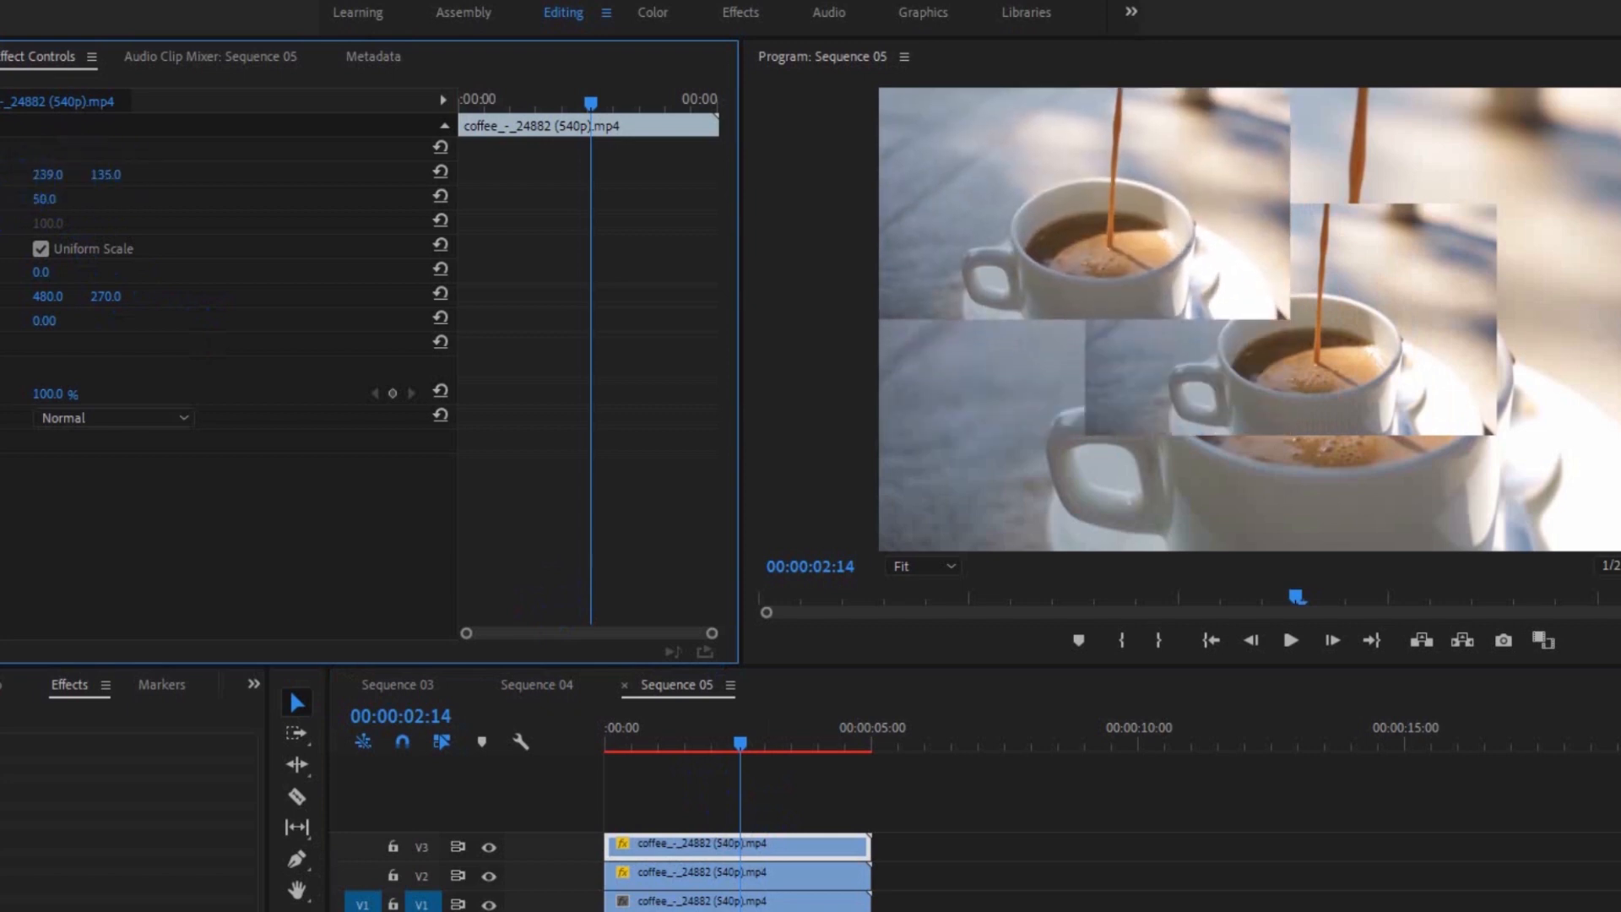
Move the V2 coffee clip to position 241, 406 in the lower-left quarter of the frame, directly beneath the V3 clip
click(769, 875)
drag(95, 174, 145, 170)
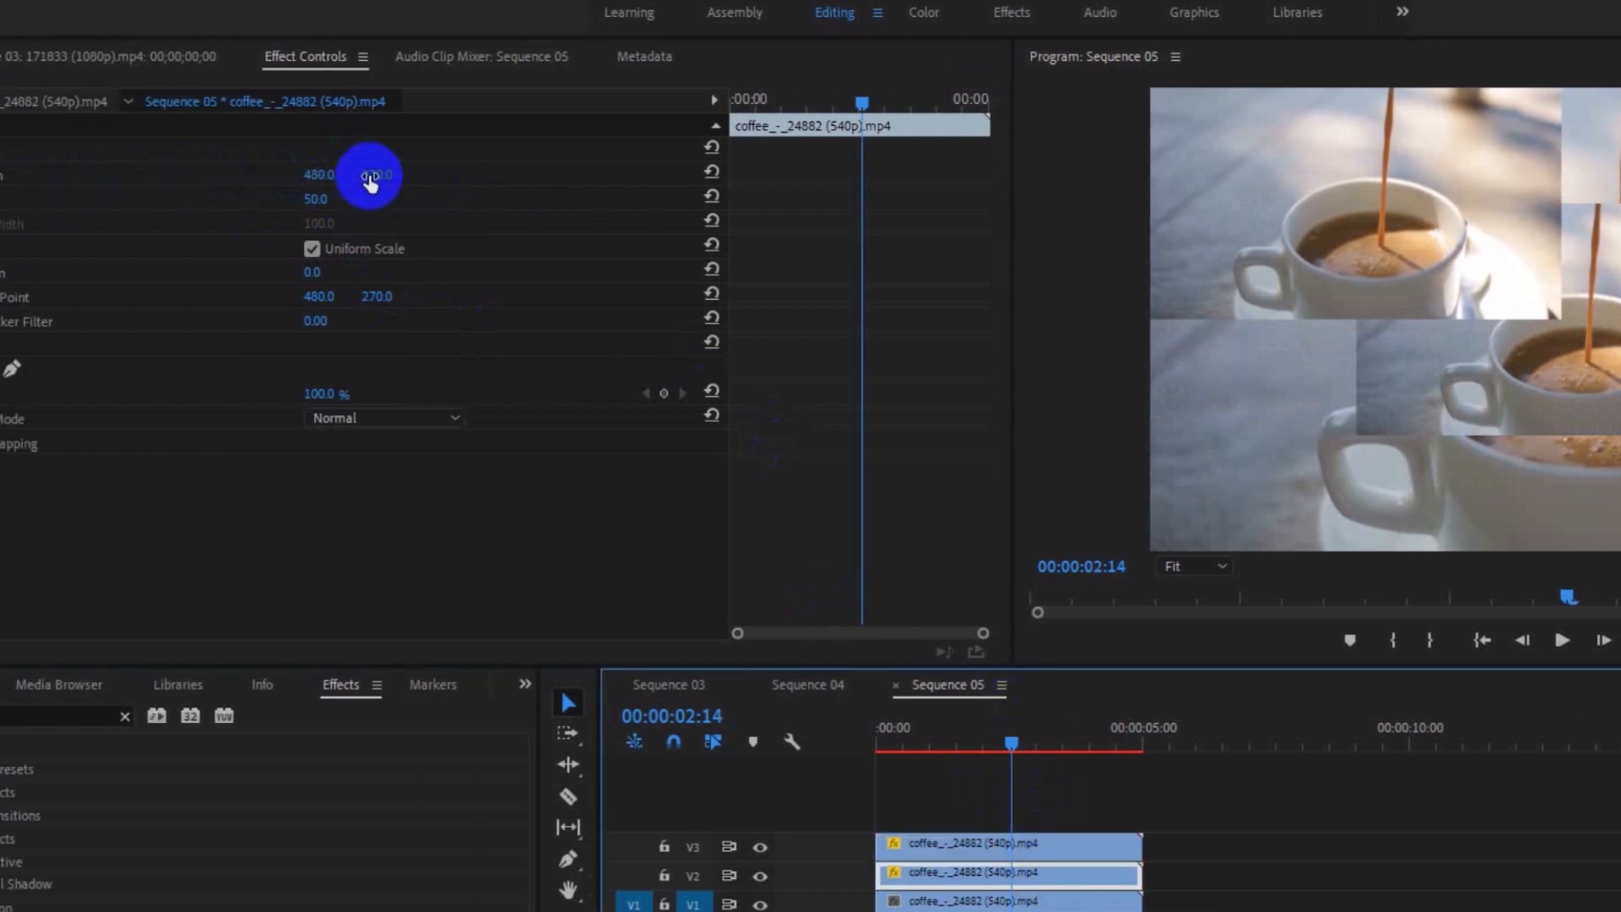
drag(416, 171, 537, 173)
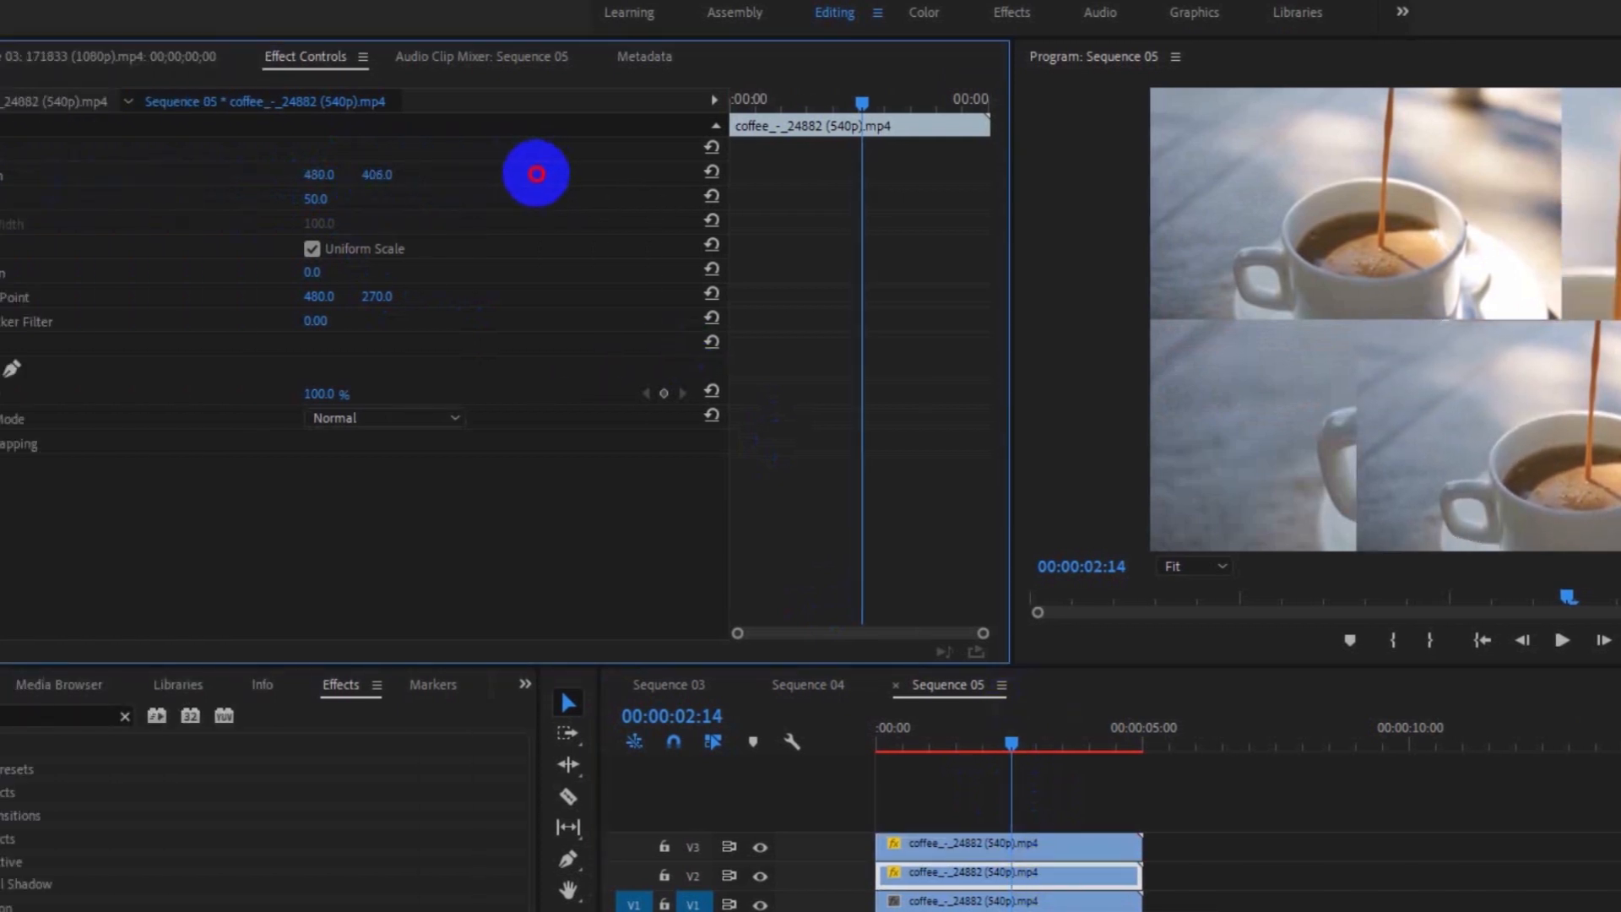
drag(319, 177, 51, 182)
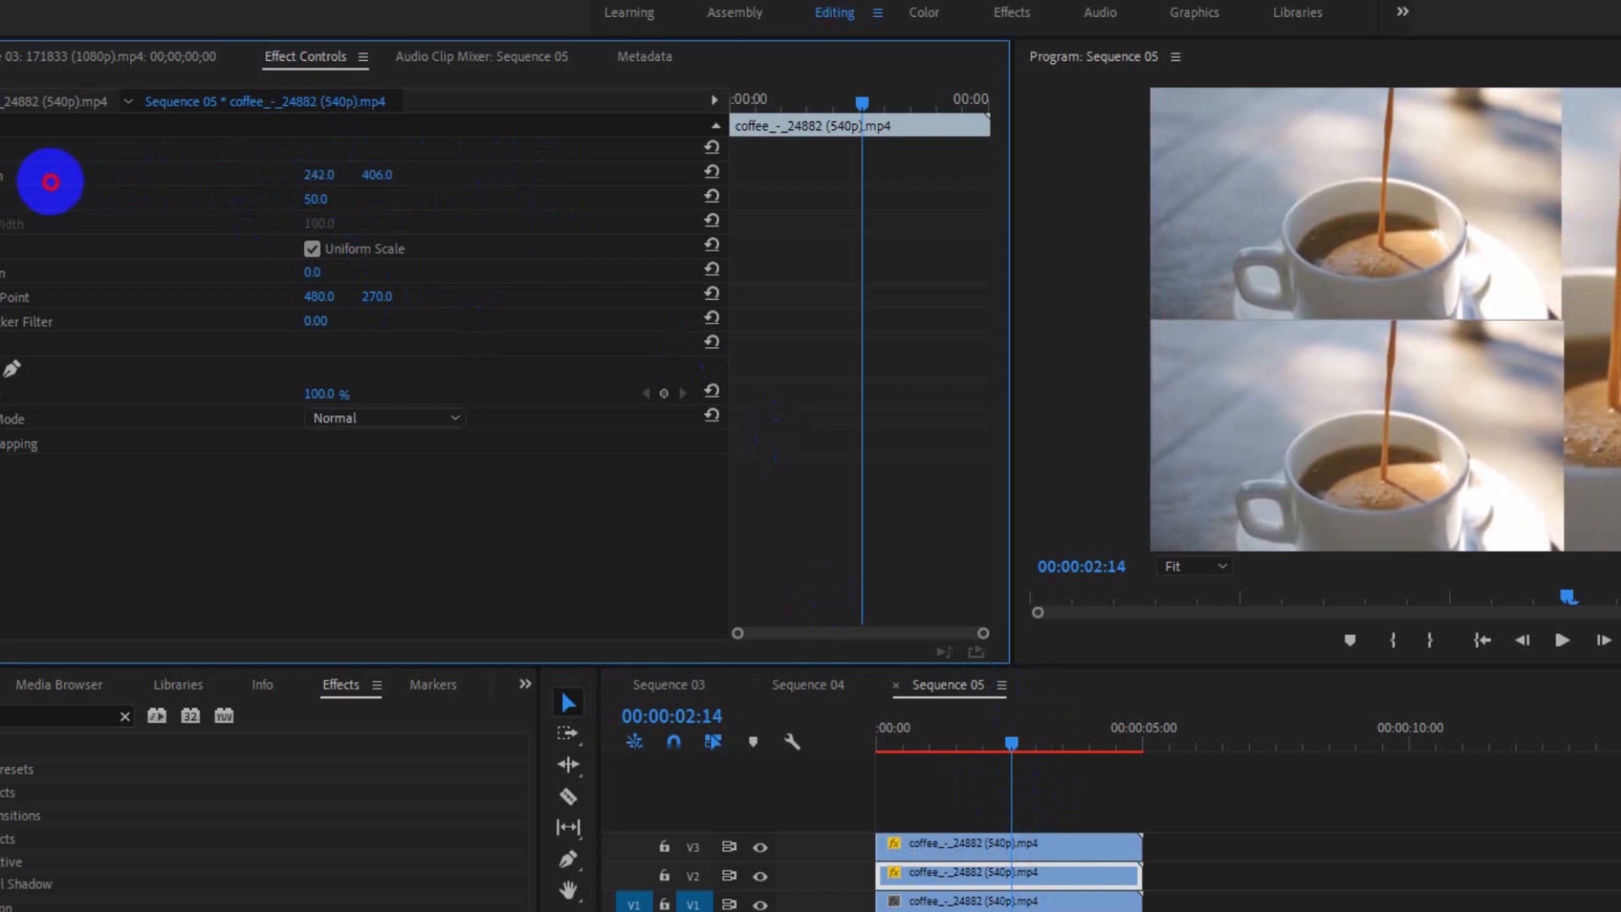
drag(51, 182, 49, 182)
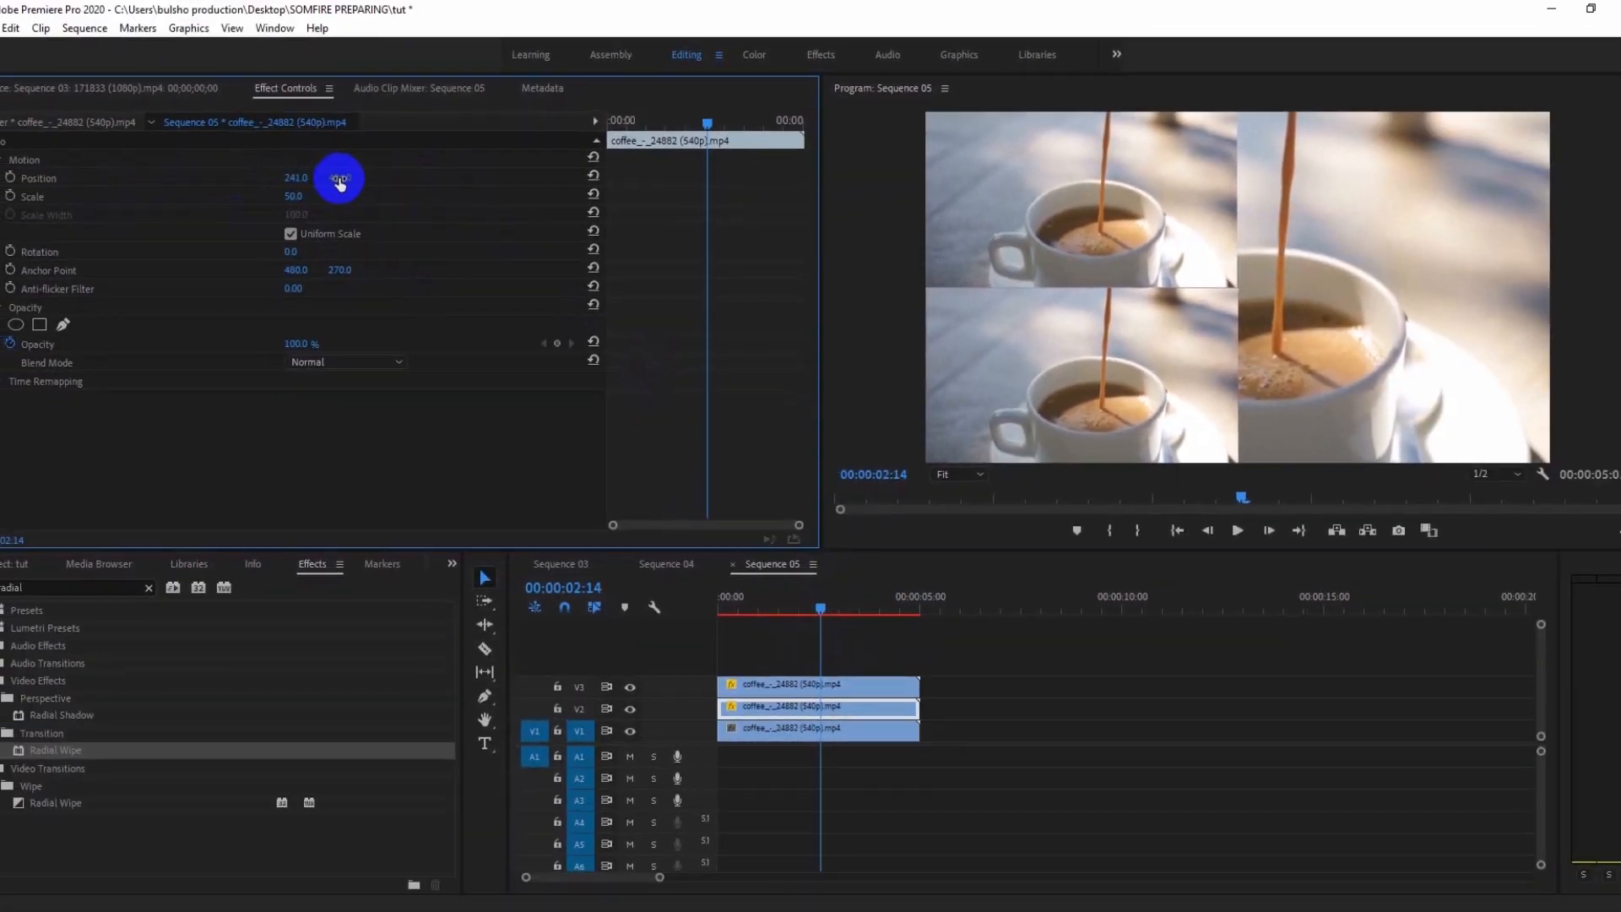
Find the Crop effect and apply it to the V1 coffee clip
click(890, 733)
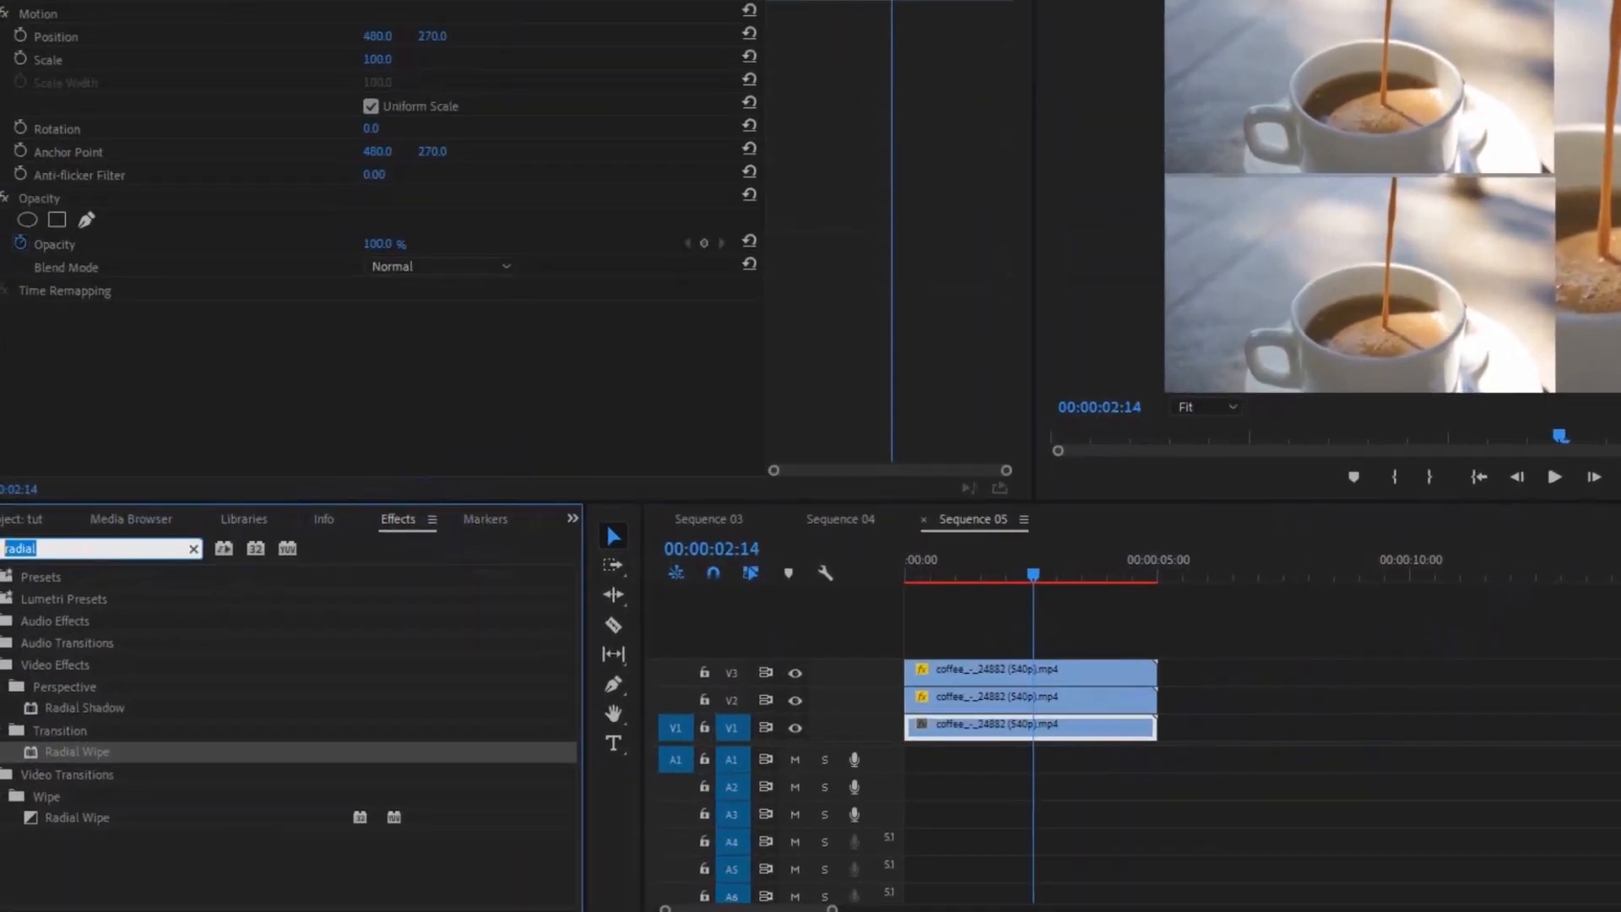
double_click(30, 590)
text(crop)
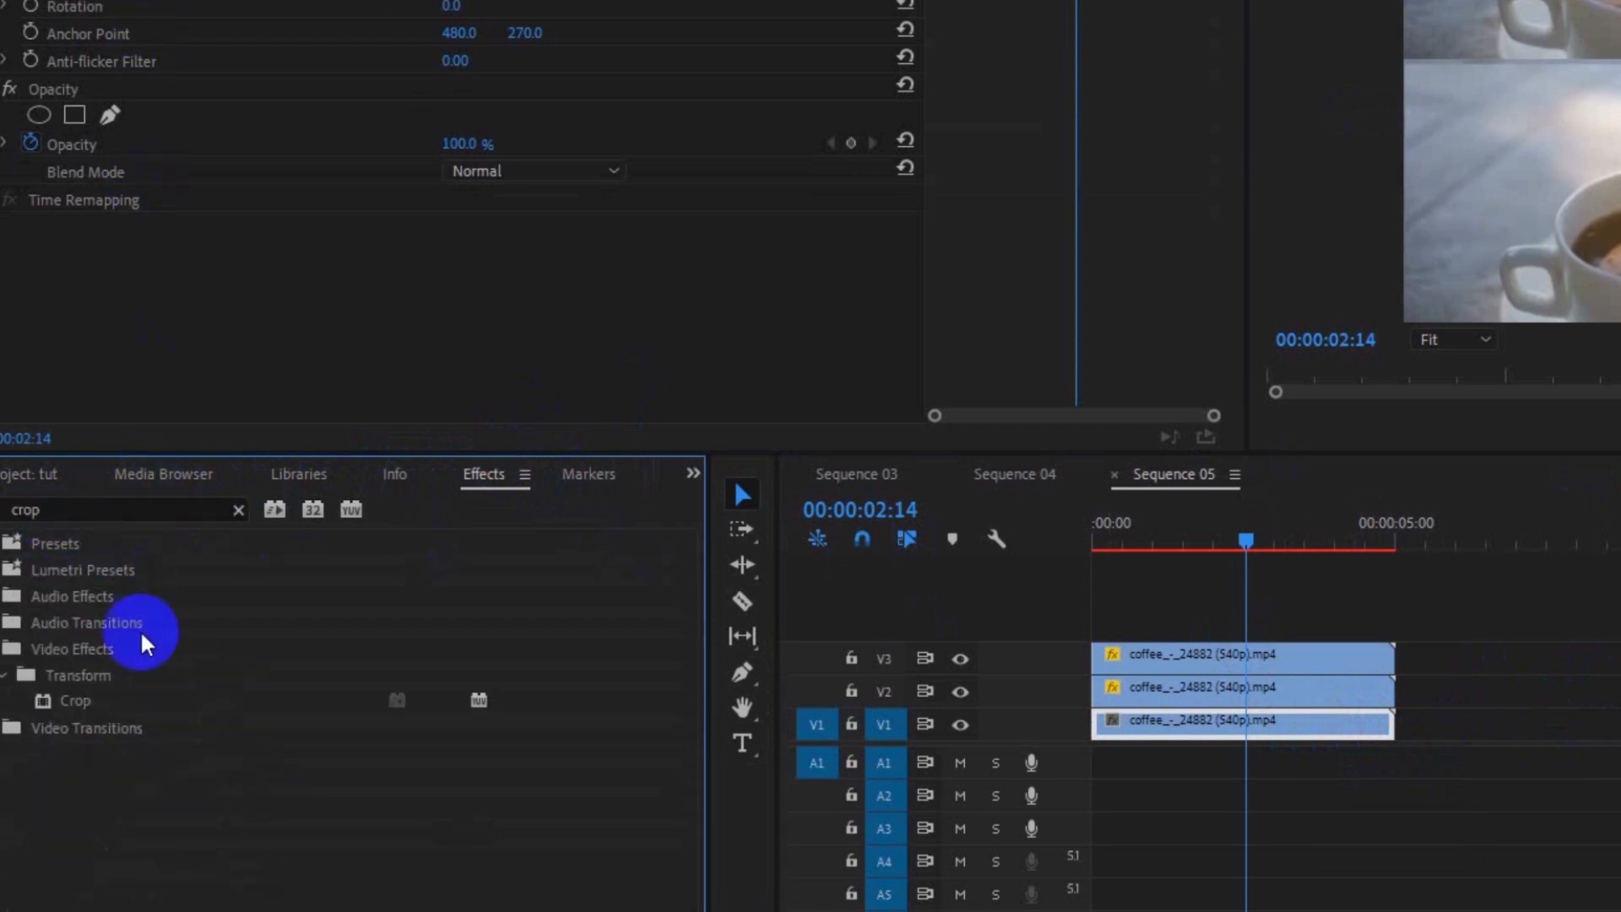
drag(120, 704, 1137, 733)
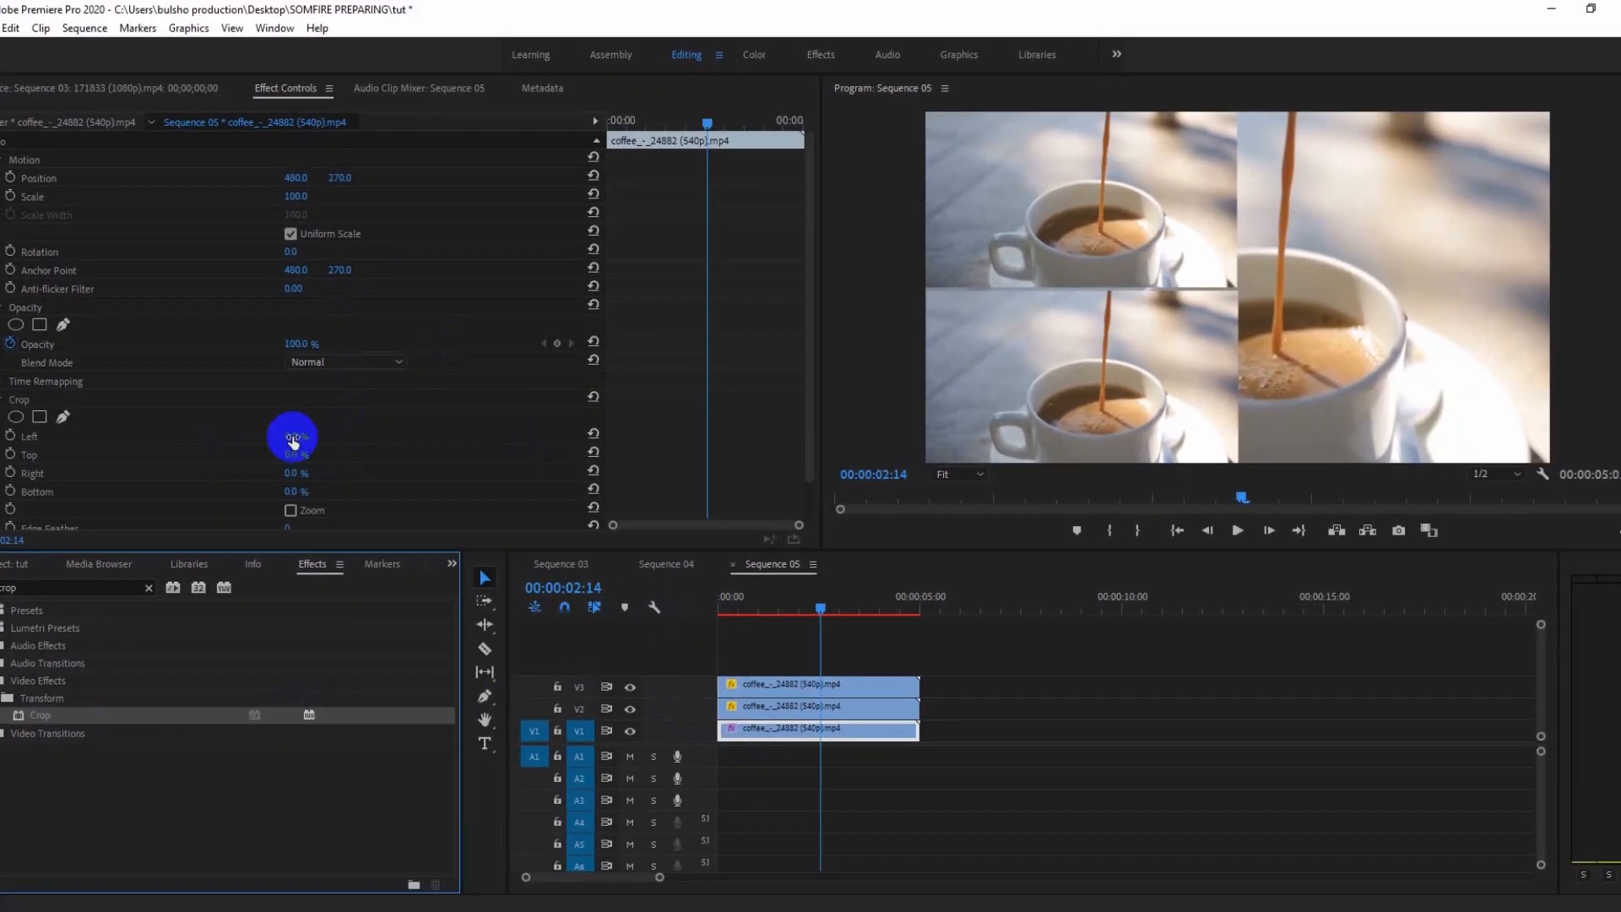
Crop the right side of the V1 coffee clip by 19% and move the clip horizontally to position 672
drag(298, 439, 216, 458)
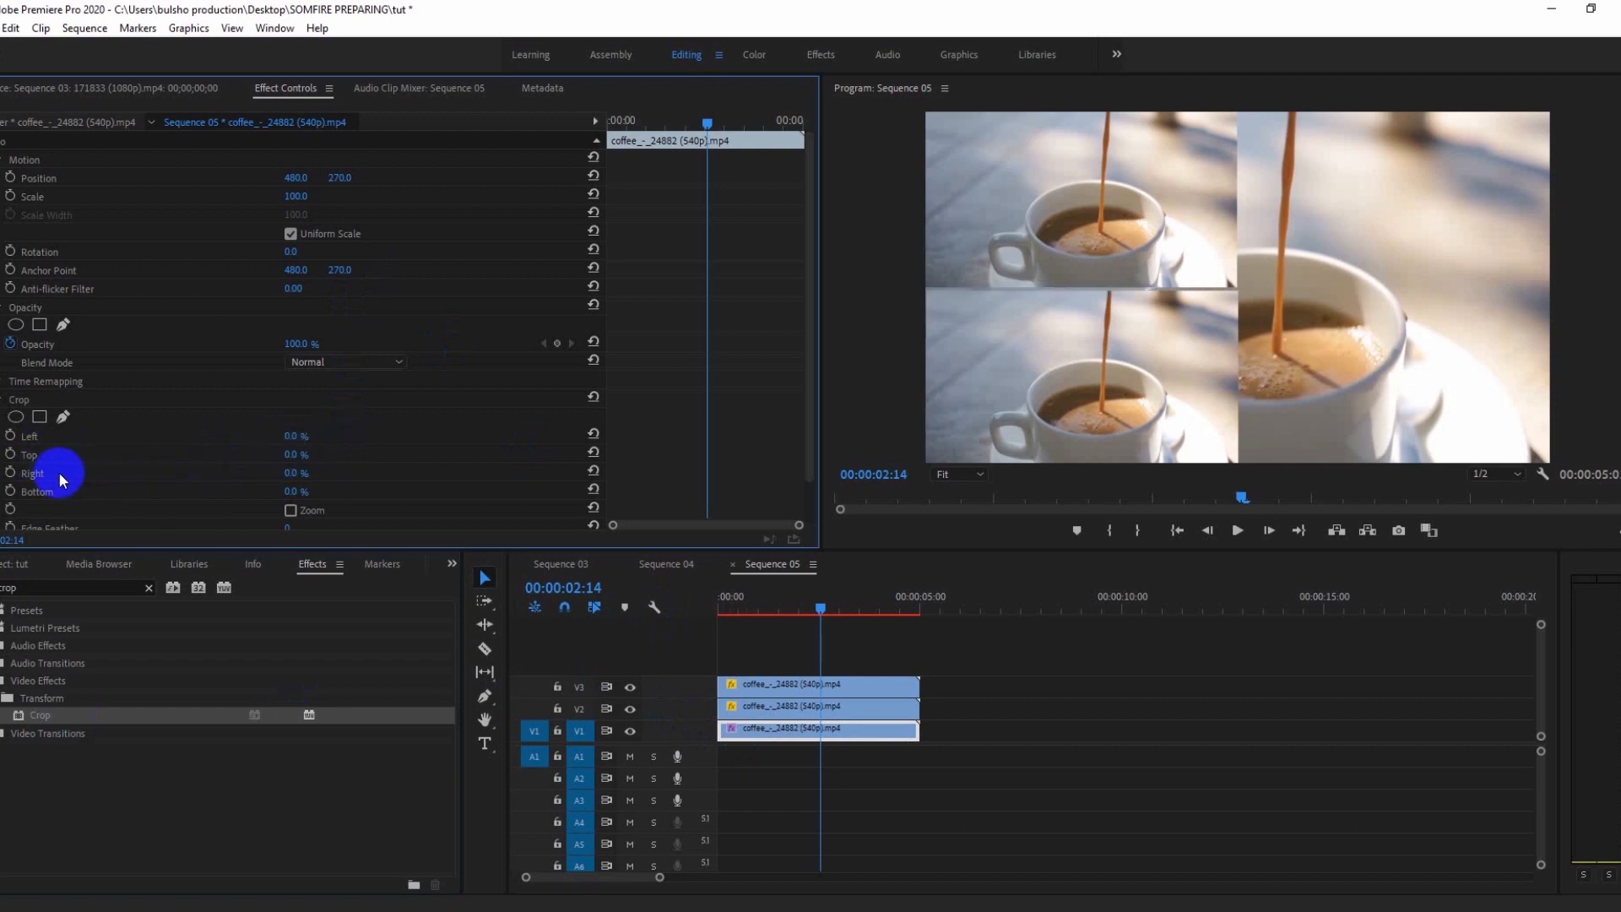
click(308, 469)
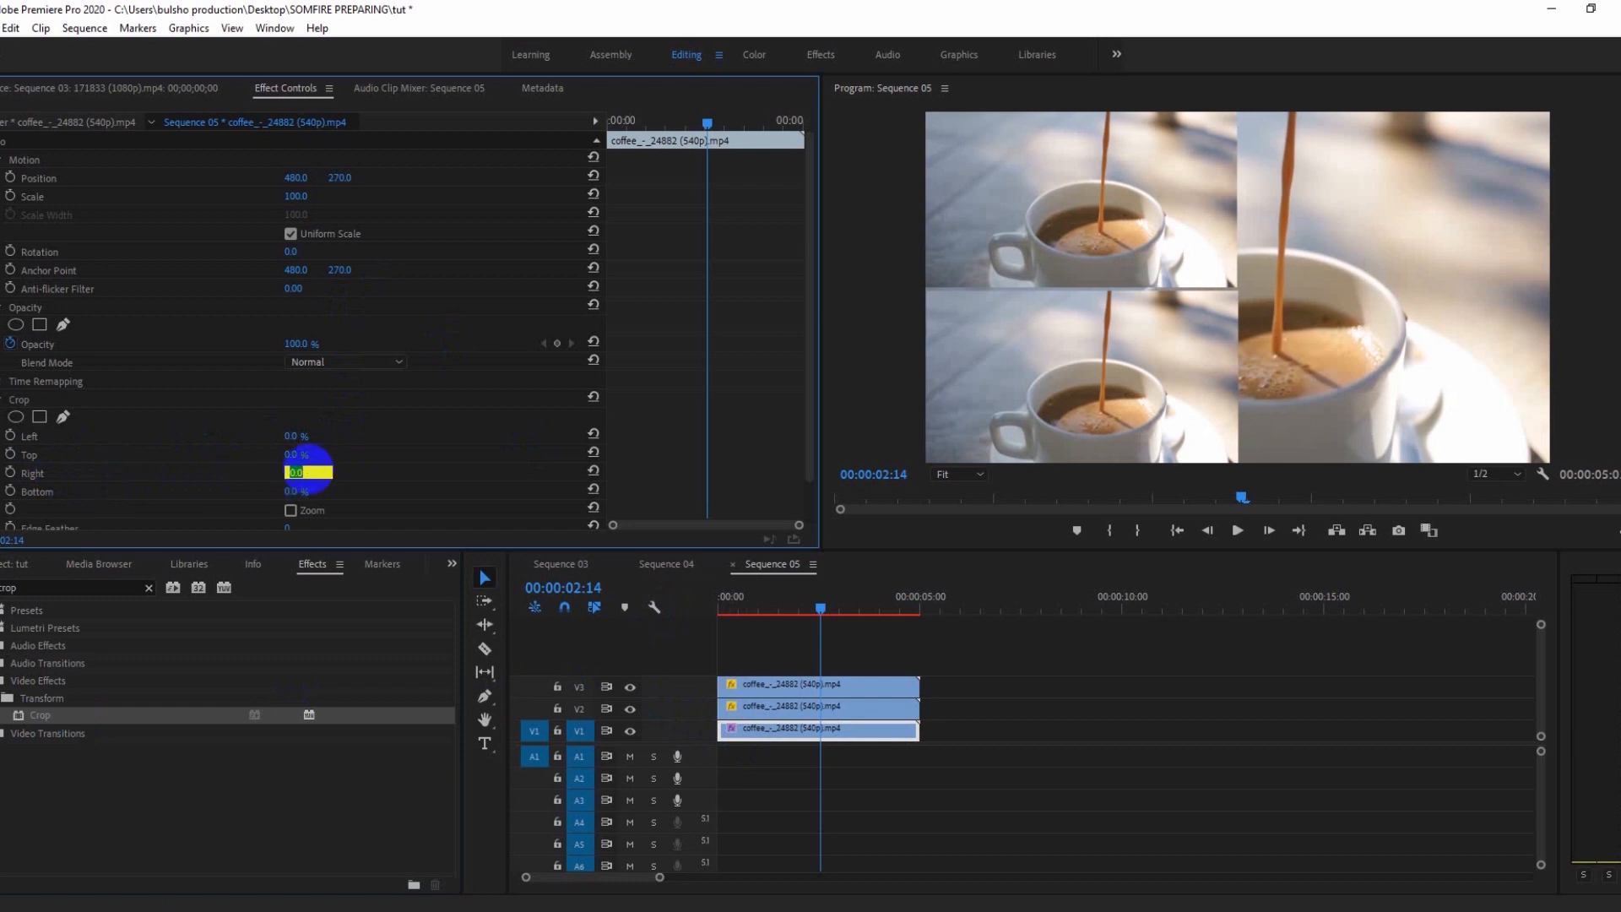
key(Return)
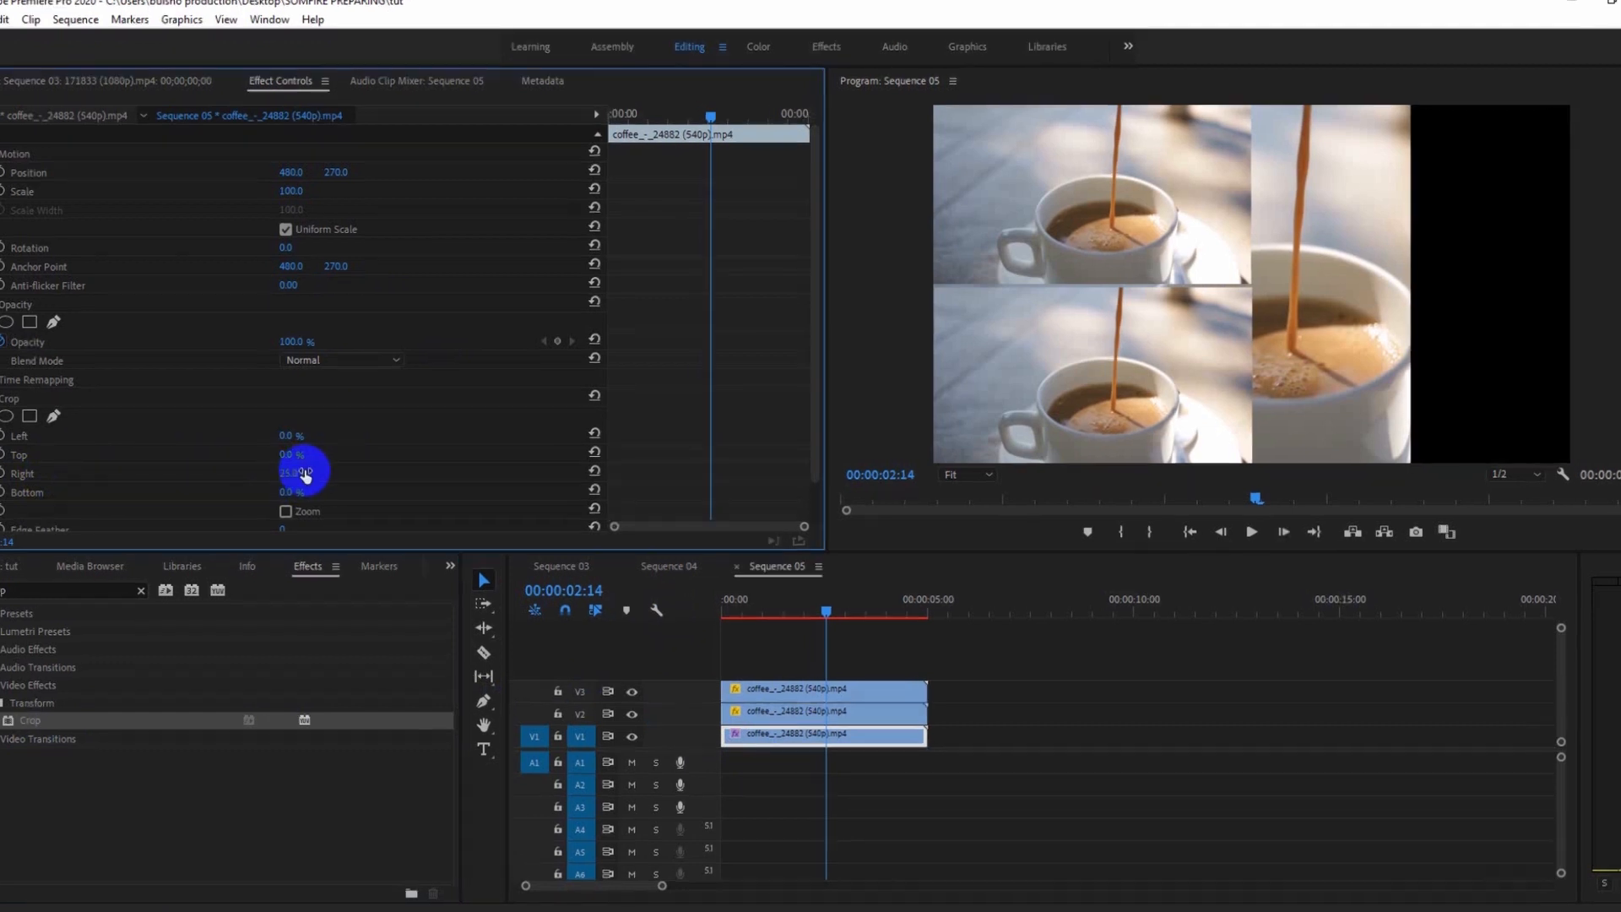
drag(255, 480, 250, 478)
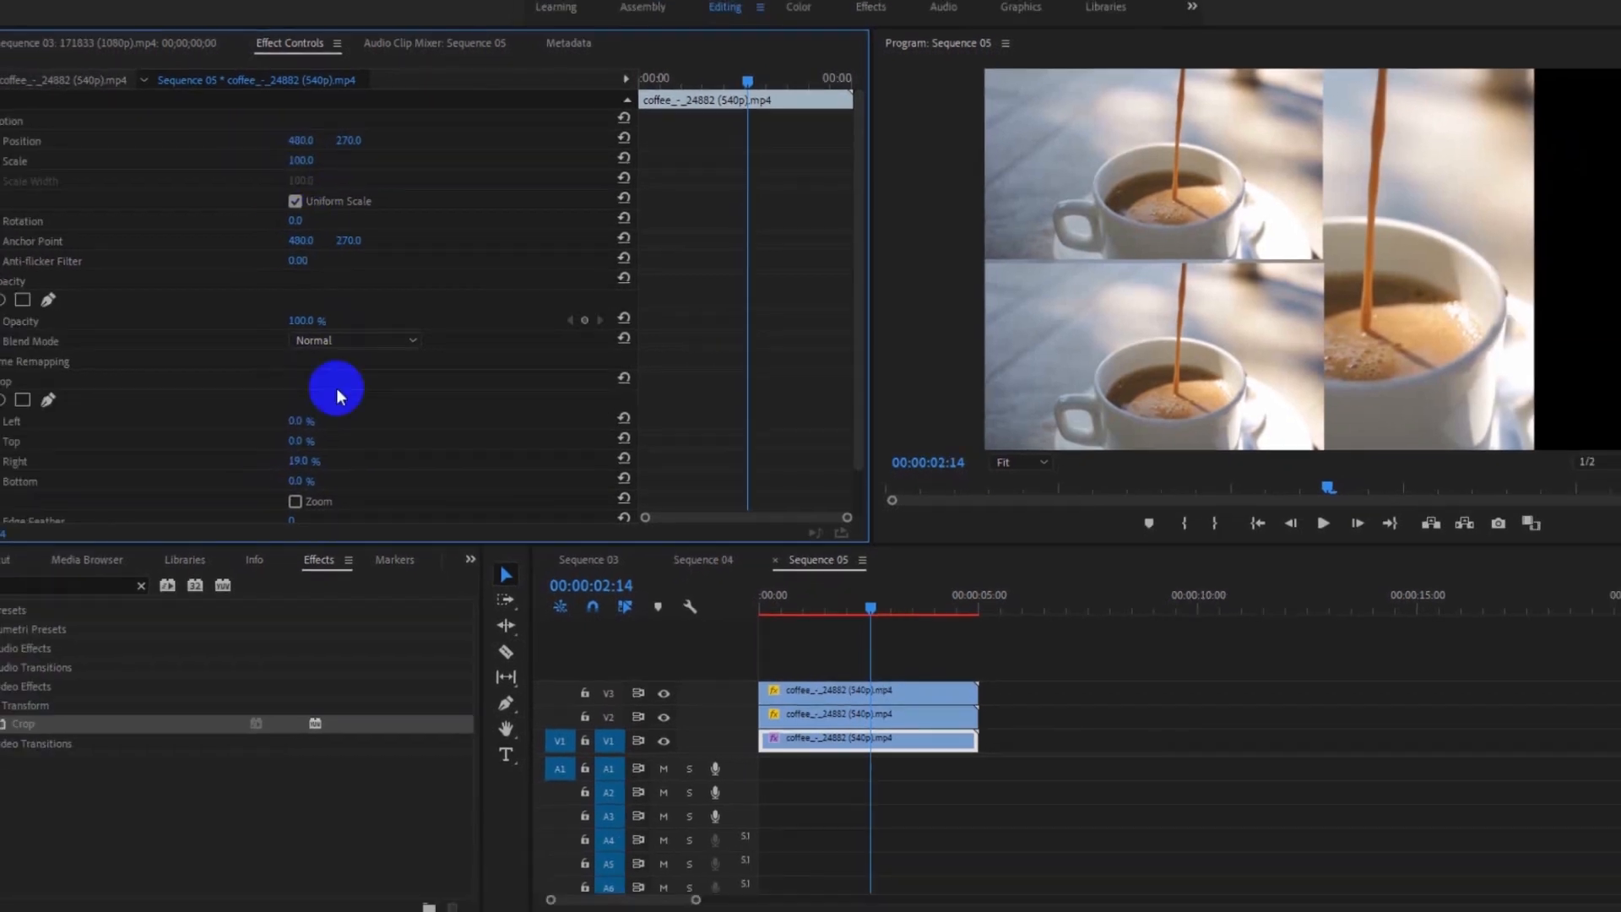
drag(309, 143, 518, 163)
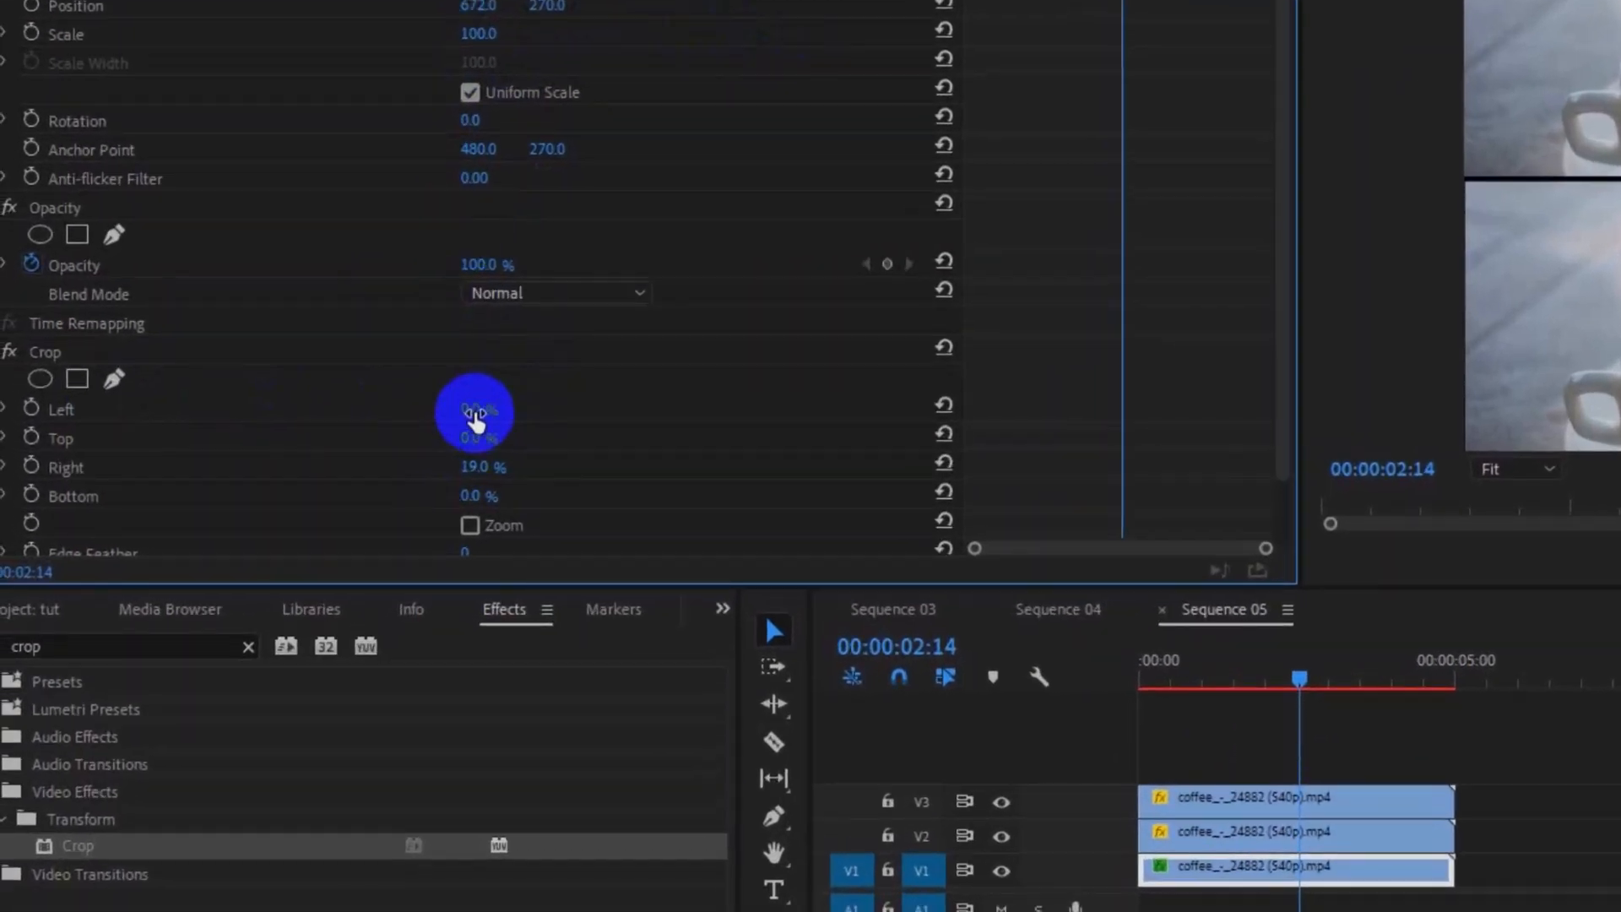
Try left crop values of 31, 33, 29 and 28% on the V1 coffee clip
drag(476, 415, 553, 411)
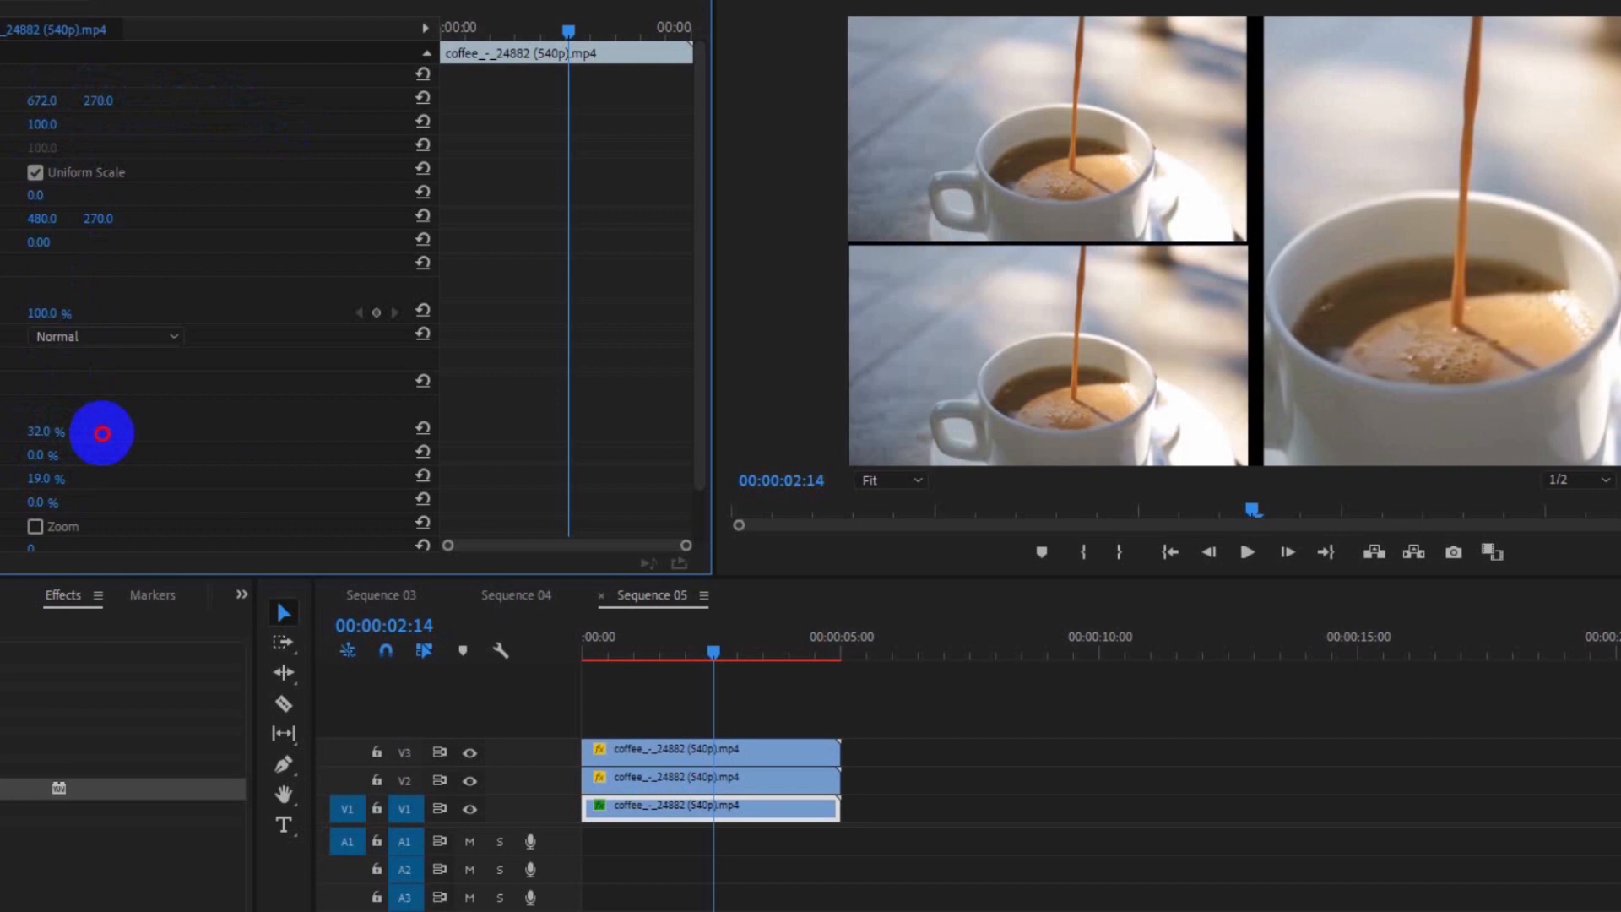
drag(102, 434, 102, 434)
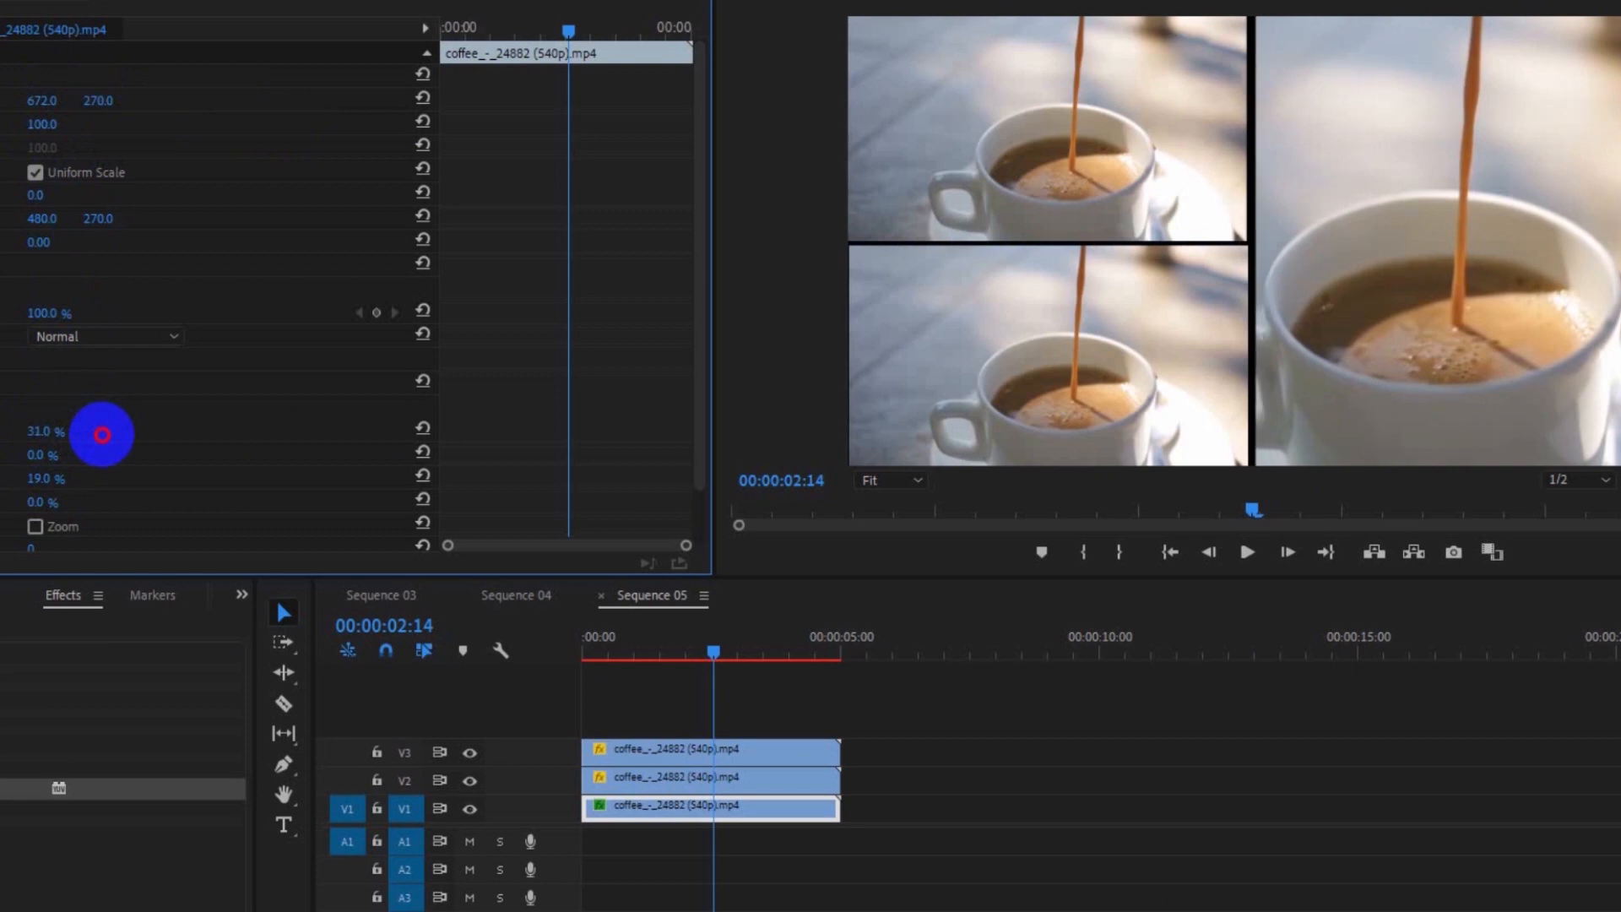
click(44, 431)
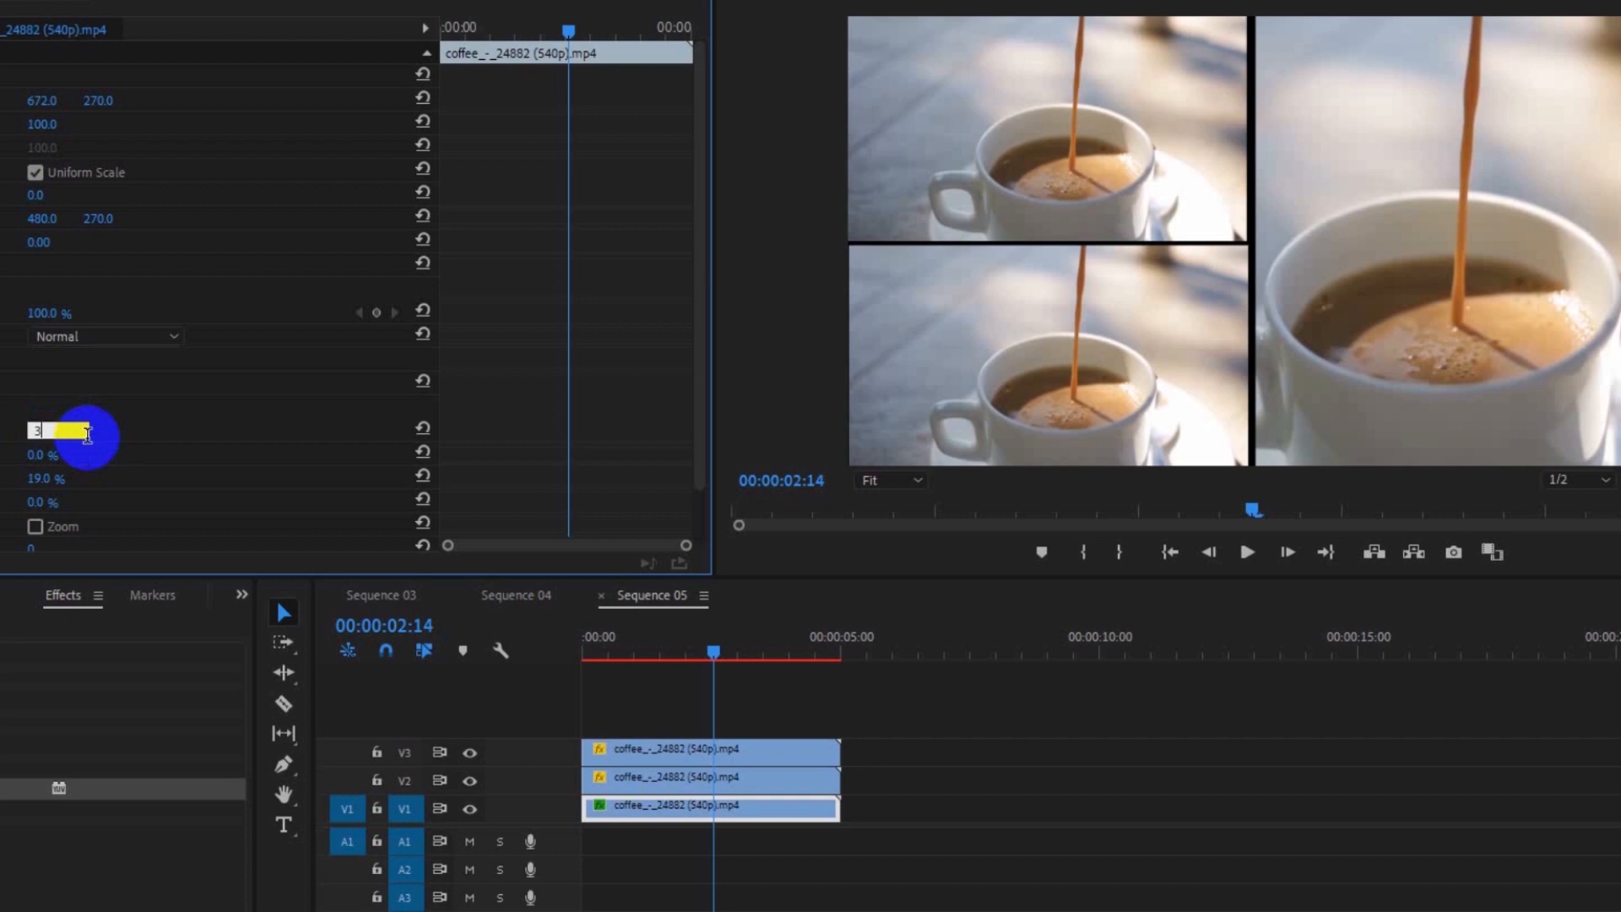
text(33)
key(Return)
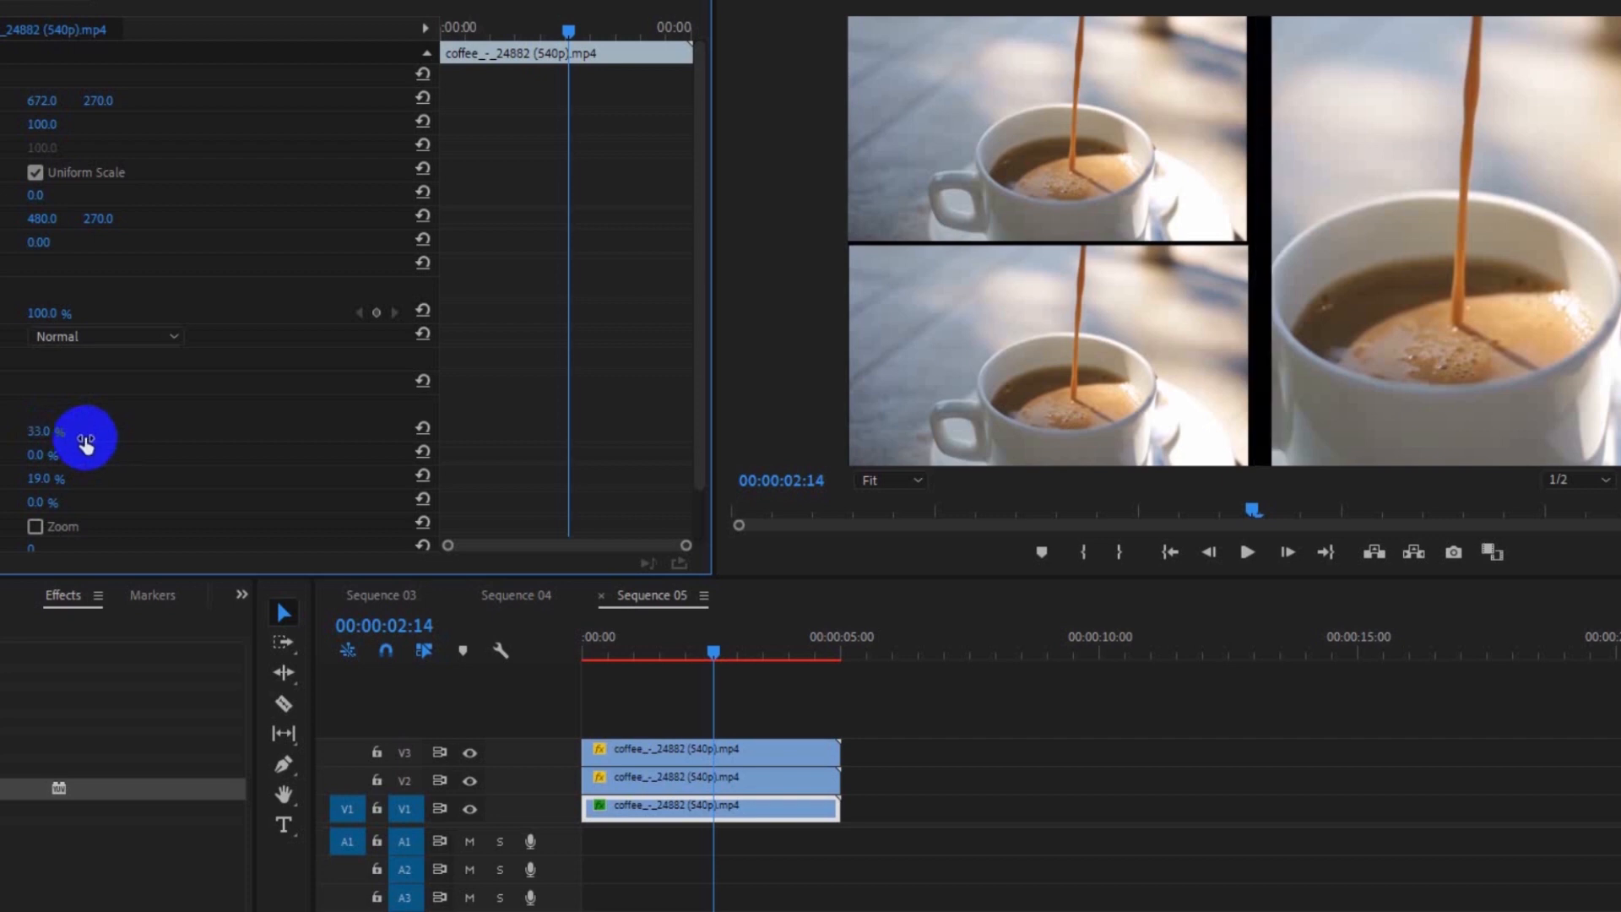
click(57, 427)
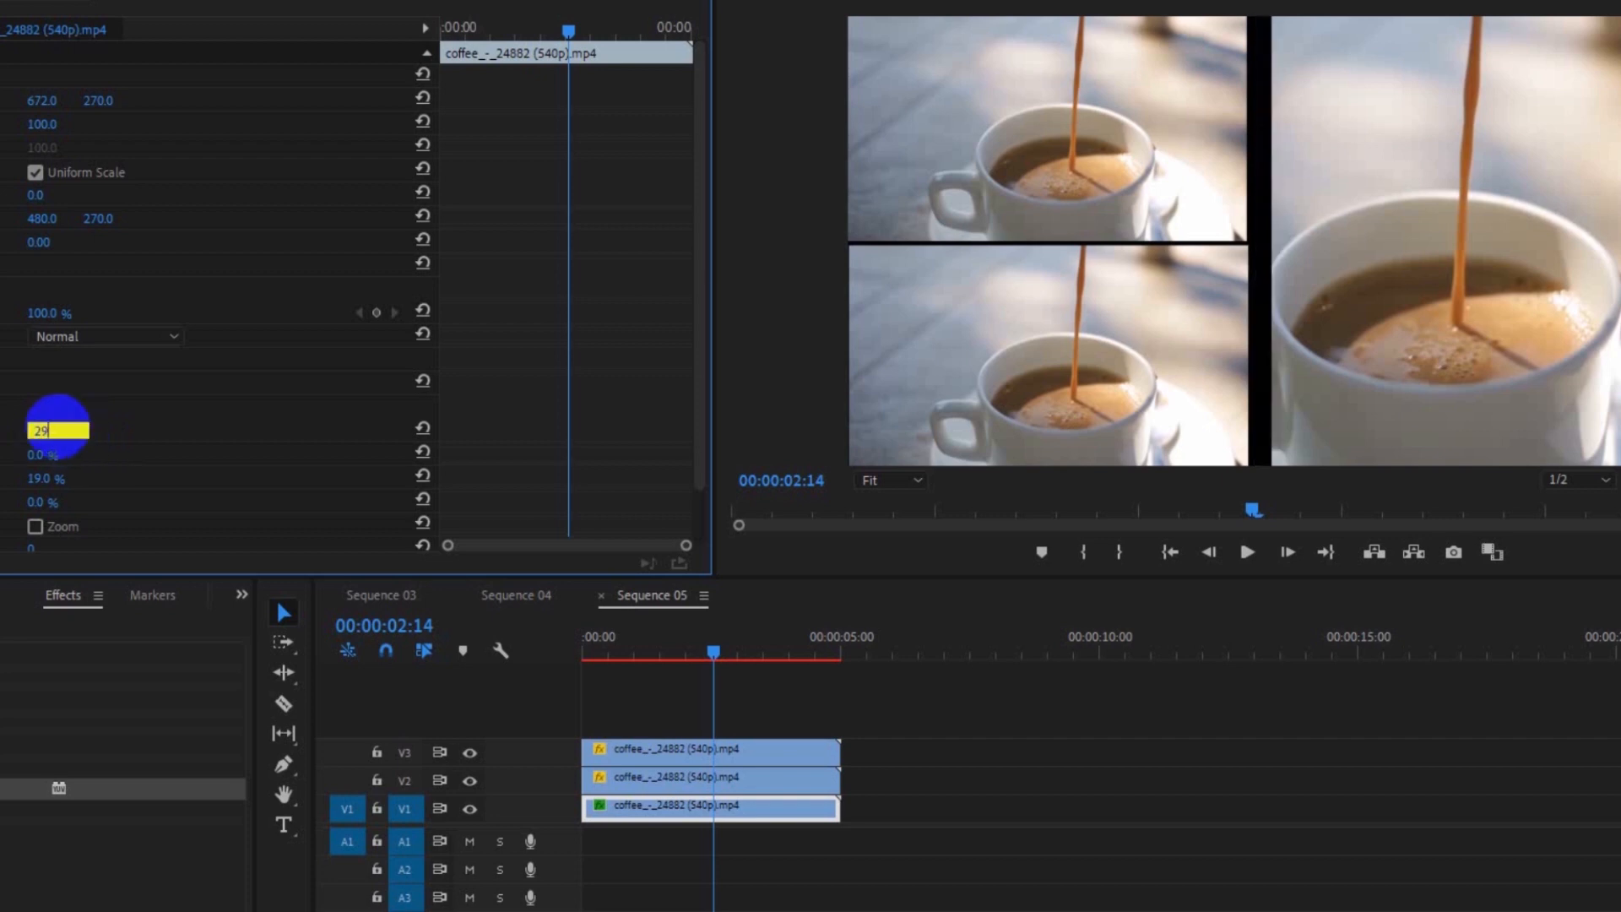
key(Return)
click(55, 429)
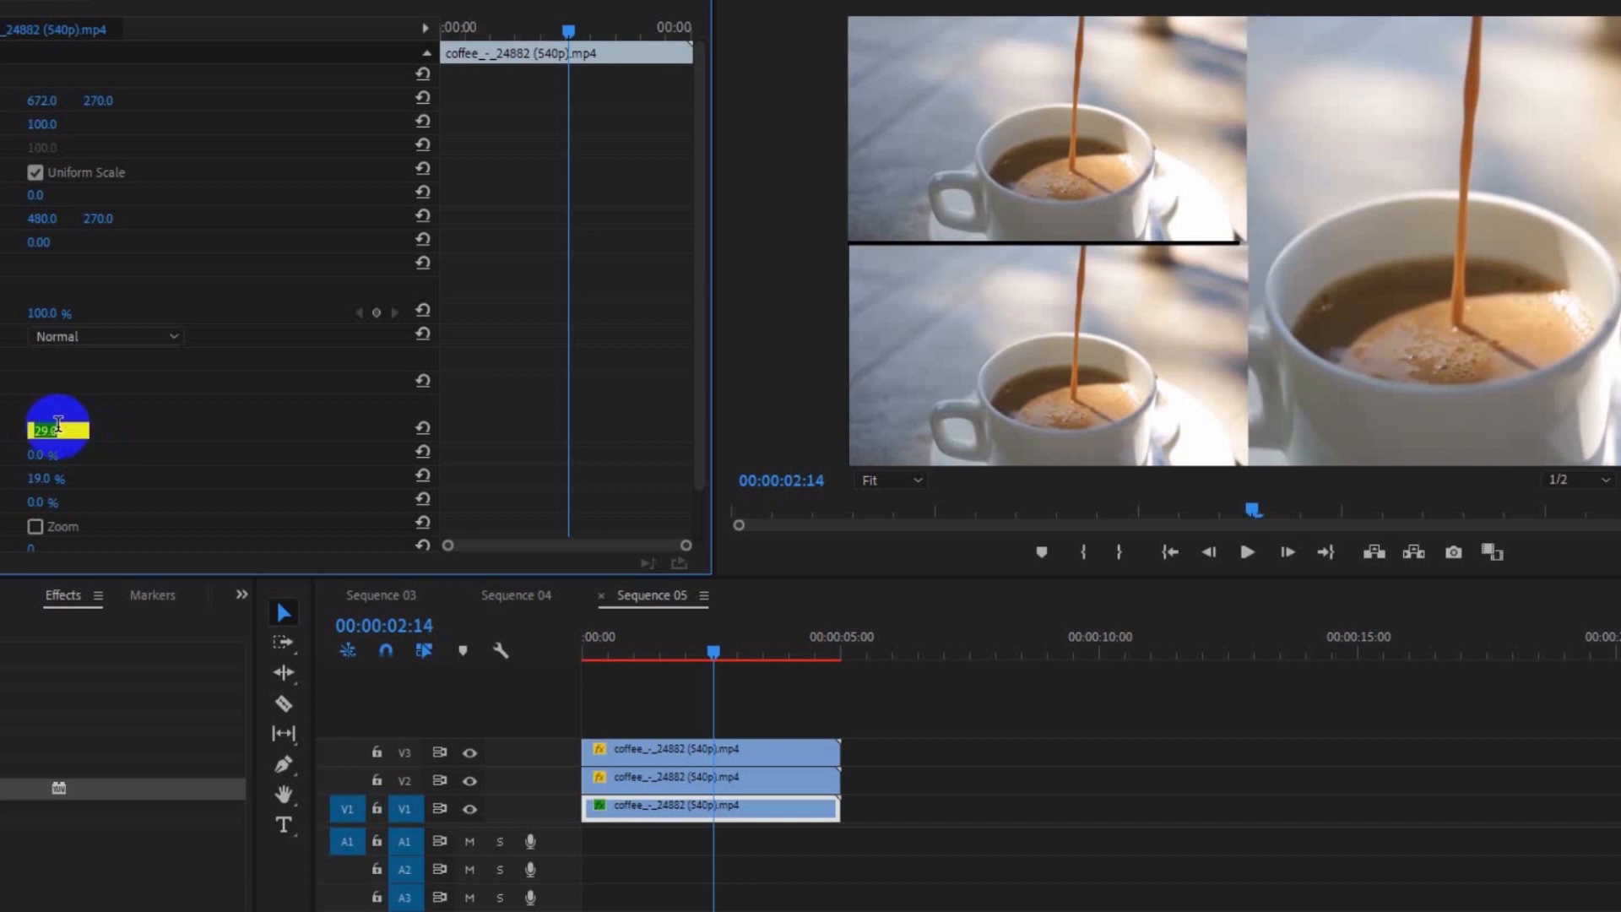
text(28)
key(Return)
click(55, 430)
key(Return)
Set the V1 coffee clip's left crop to 31% and nudge the clip slightly left to narrow the vertical gap
mouse_move(51, 427)
mouse_down()
mouse_move(29, 423)
mouse_move(46, 426)
mouse_up()
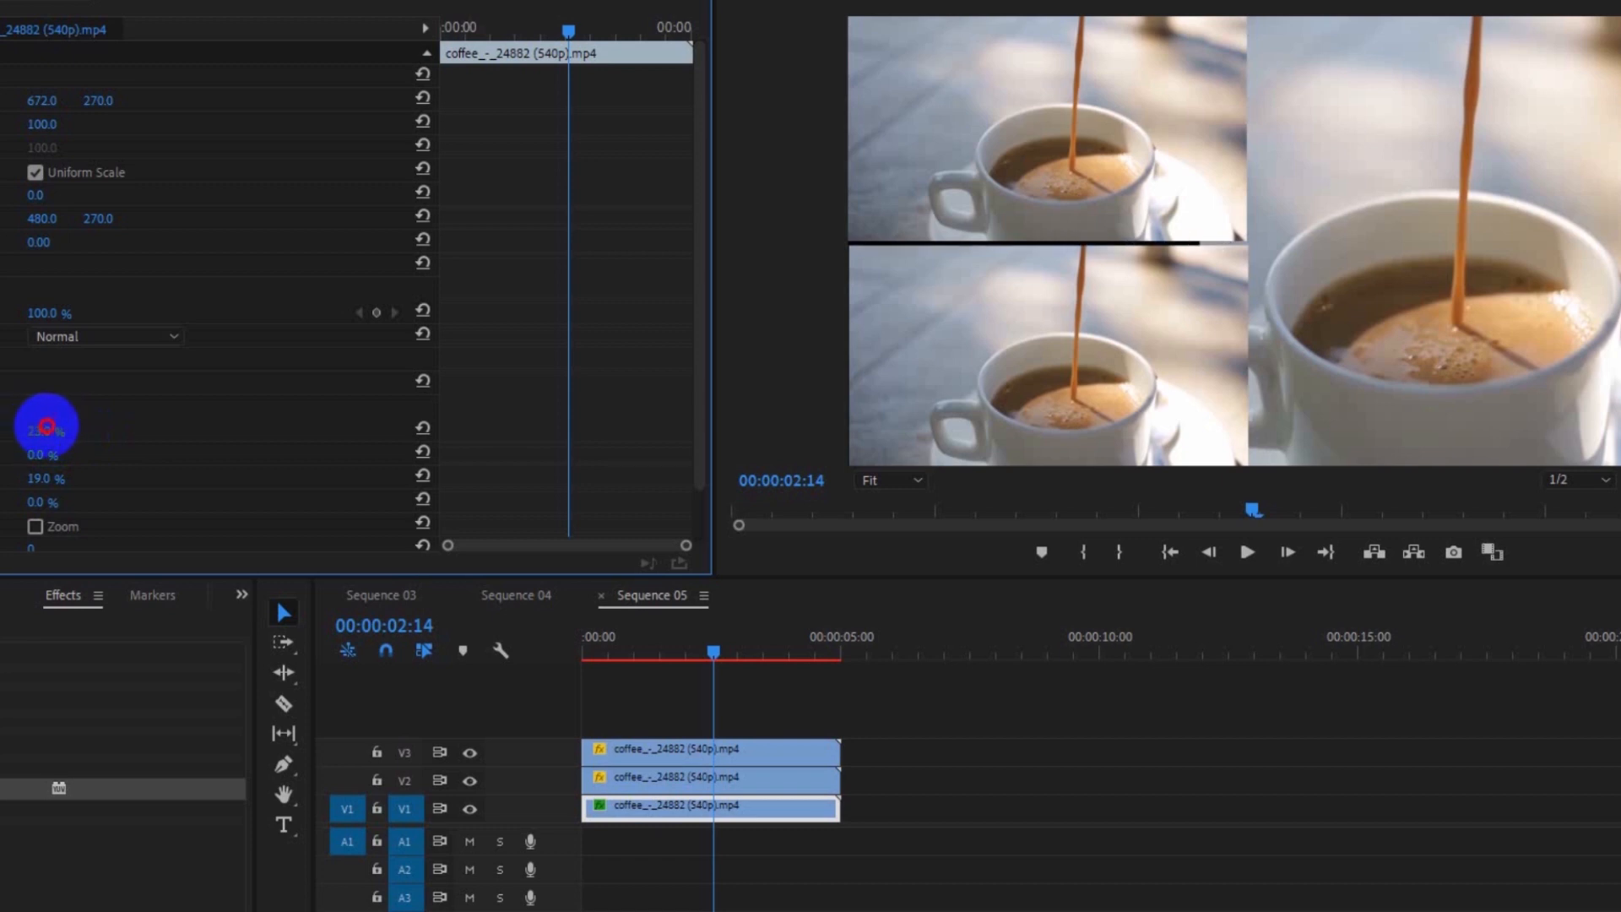
drag(55, 427, 56, 427)
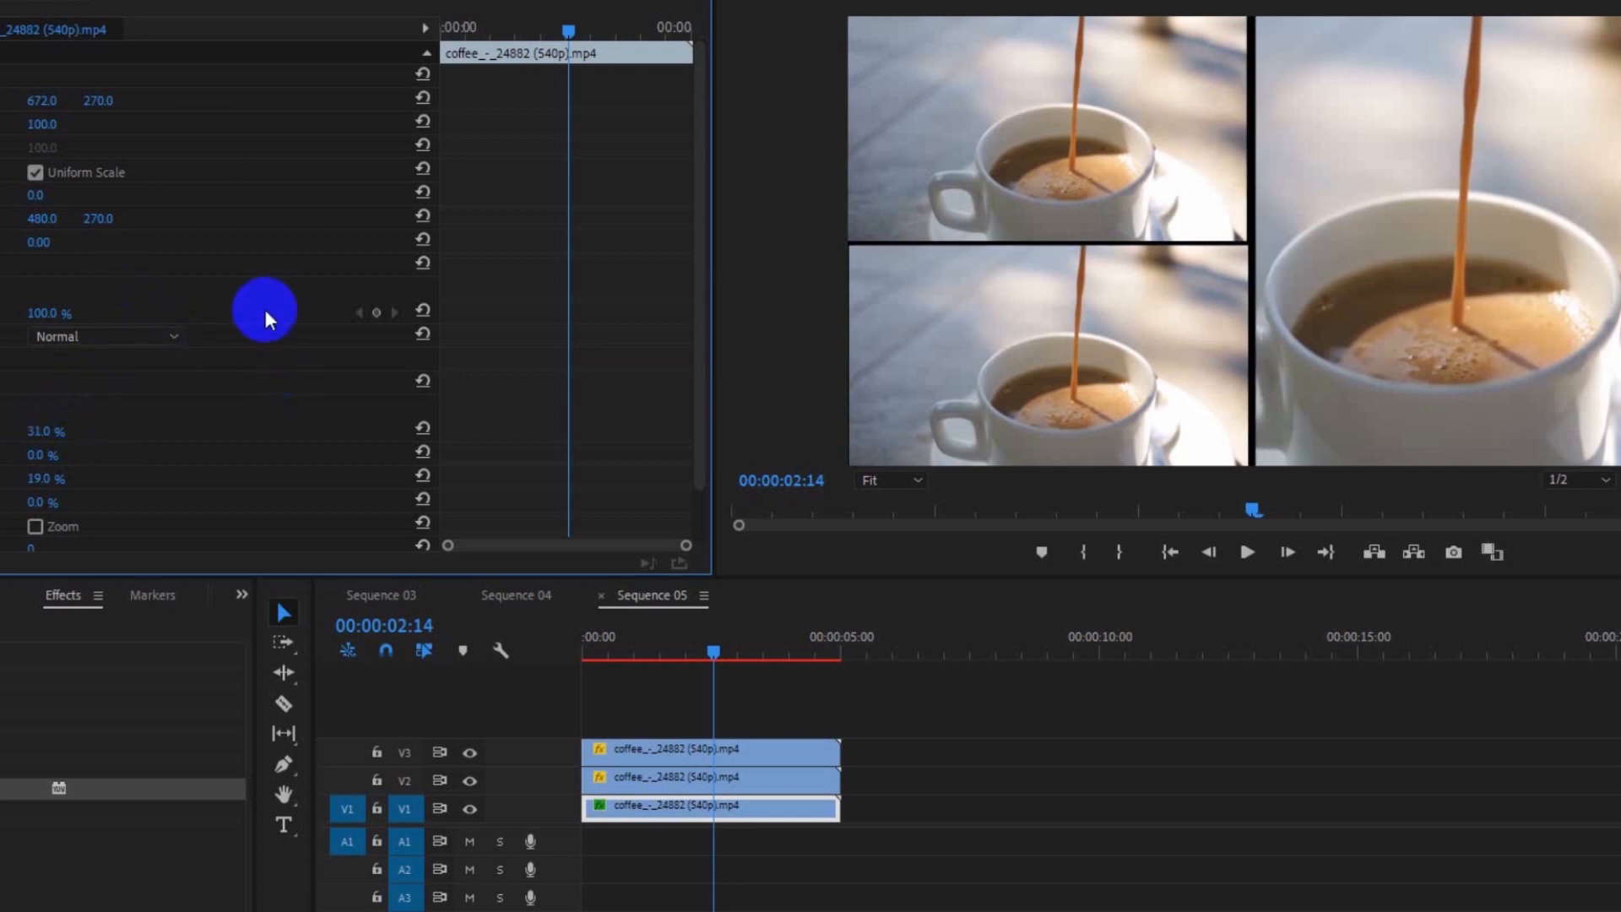
drag(52, 105, 23, 104)
drag(223, 163, 223, 163)
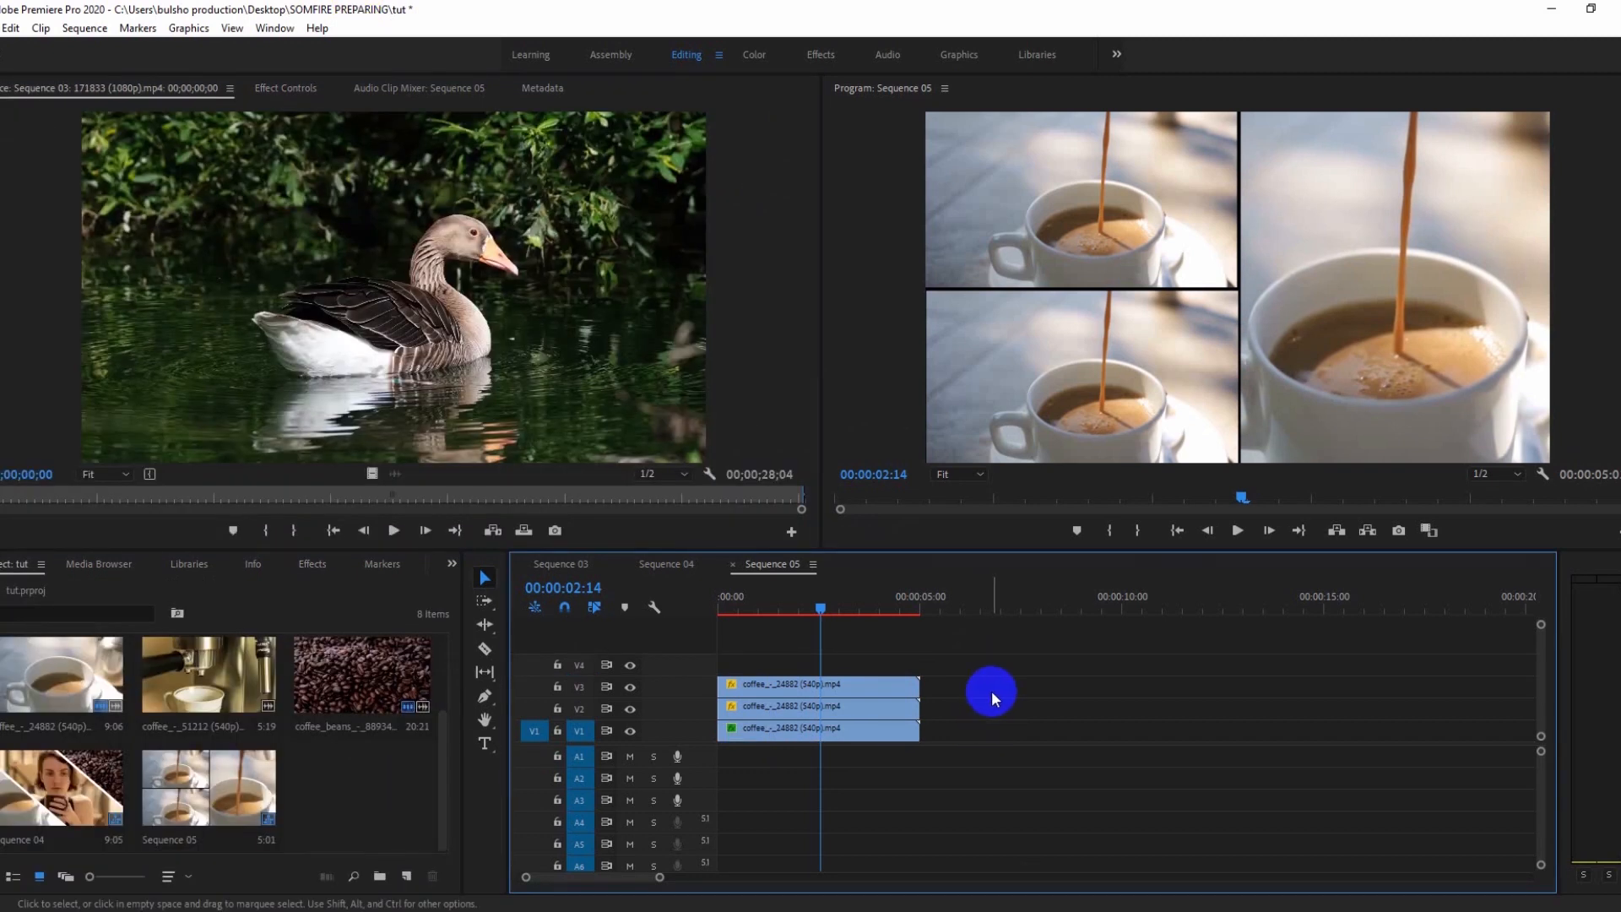
Move all three coffee clips up one track together, to V2 through V4, leaving V1 empty
drag(988, 694, 872, 670)
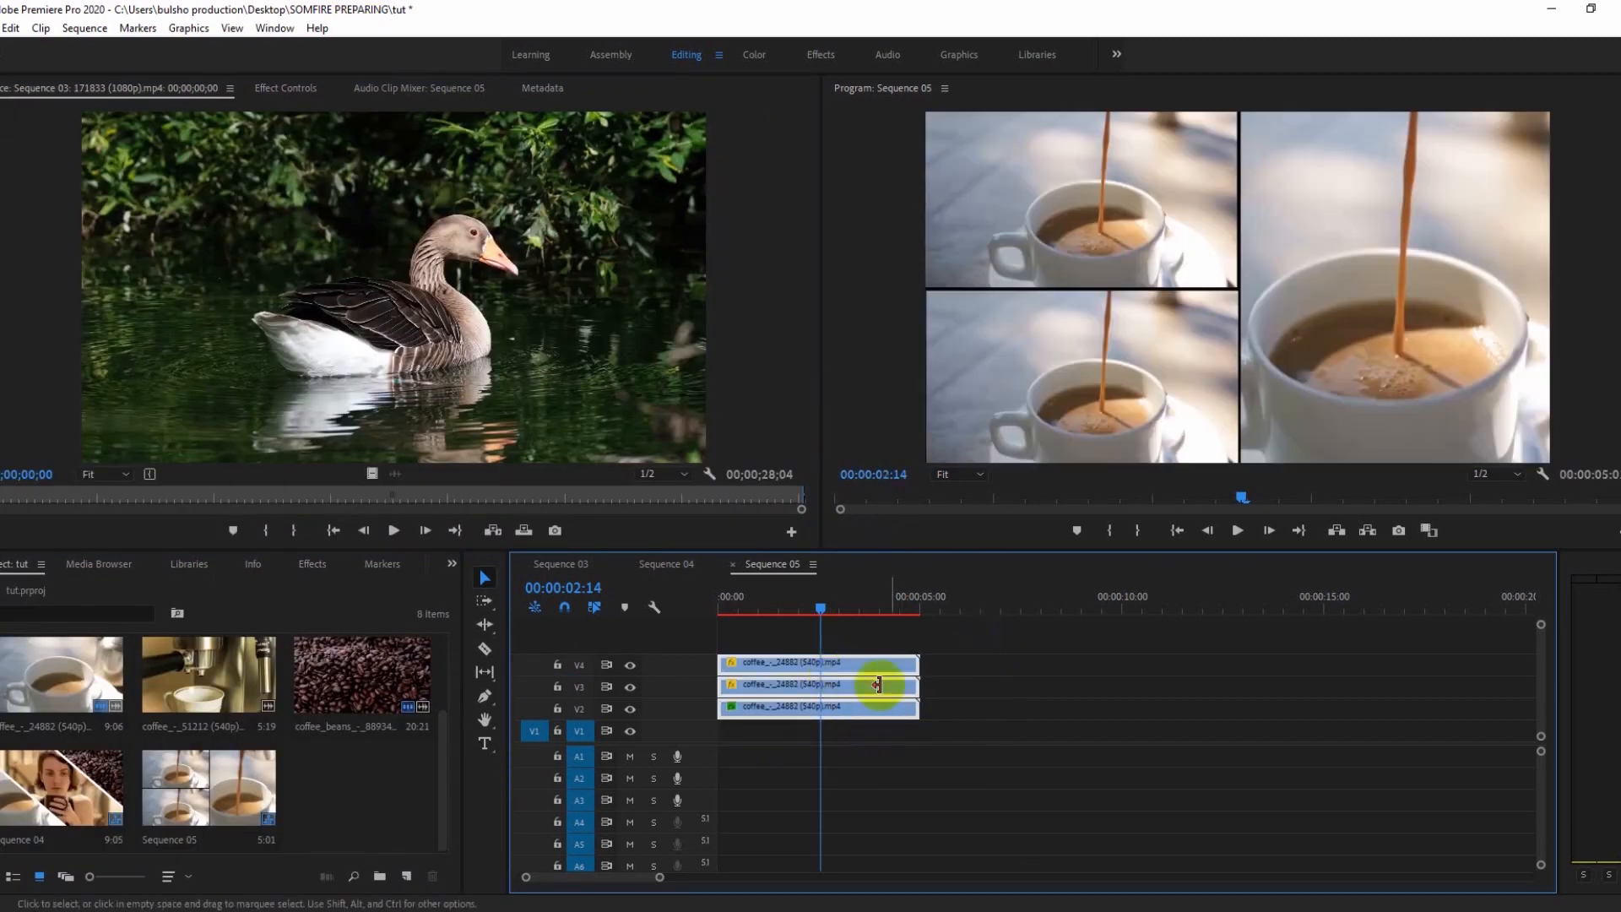
click(971, 716)
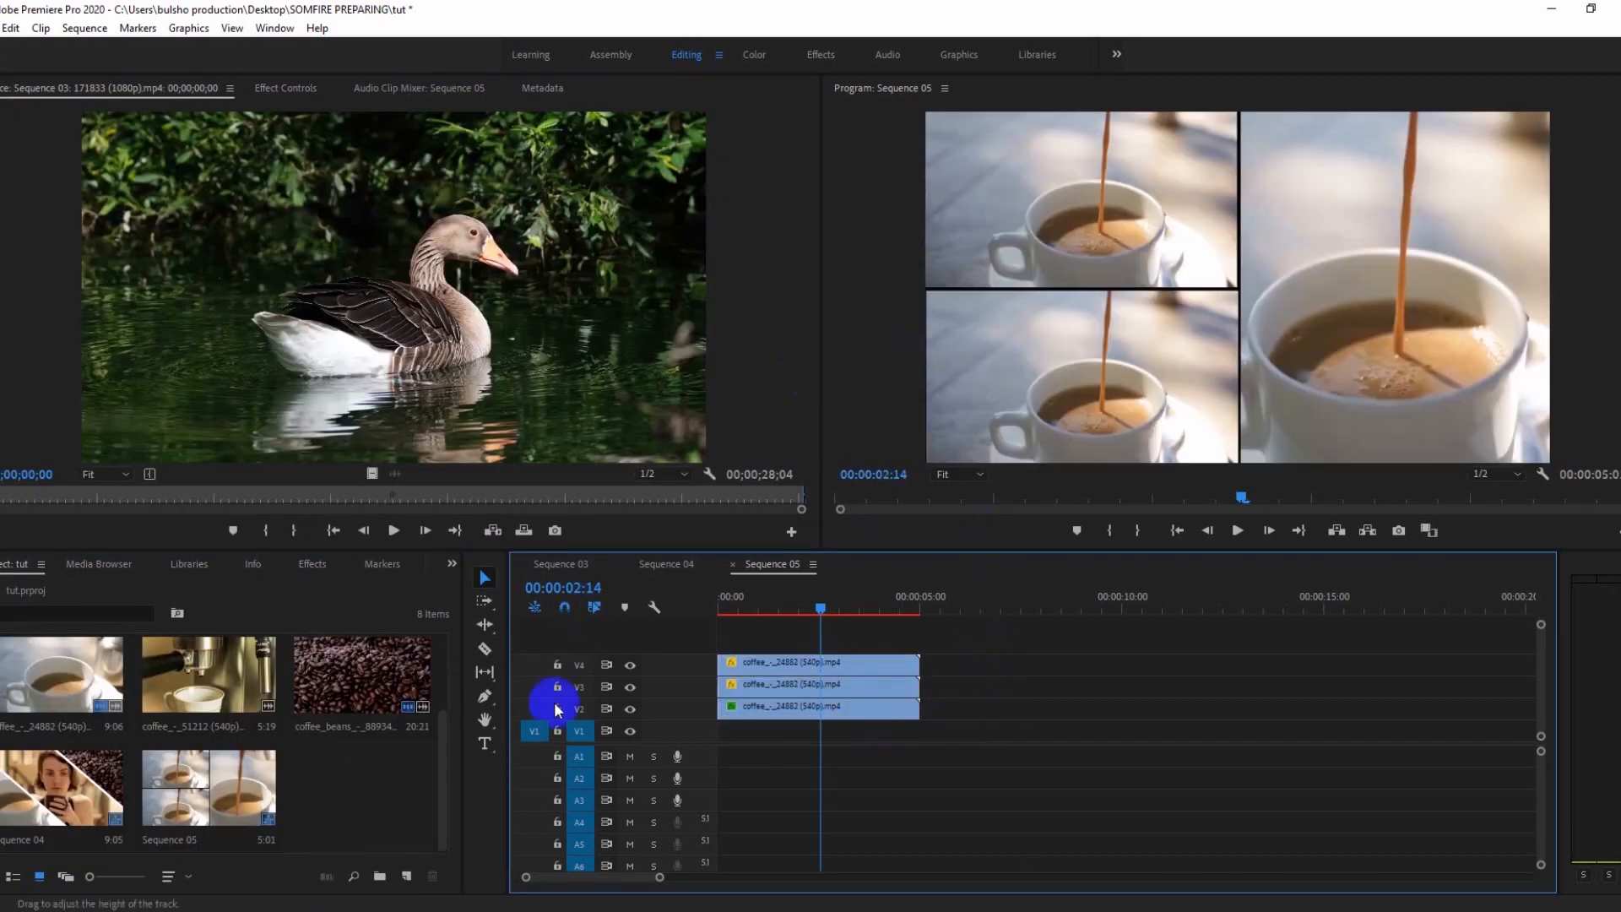
Create a near-white color matte with the default video settings and the name Color Matte
click(406, 878)
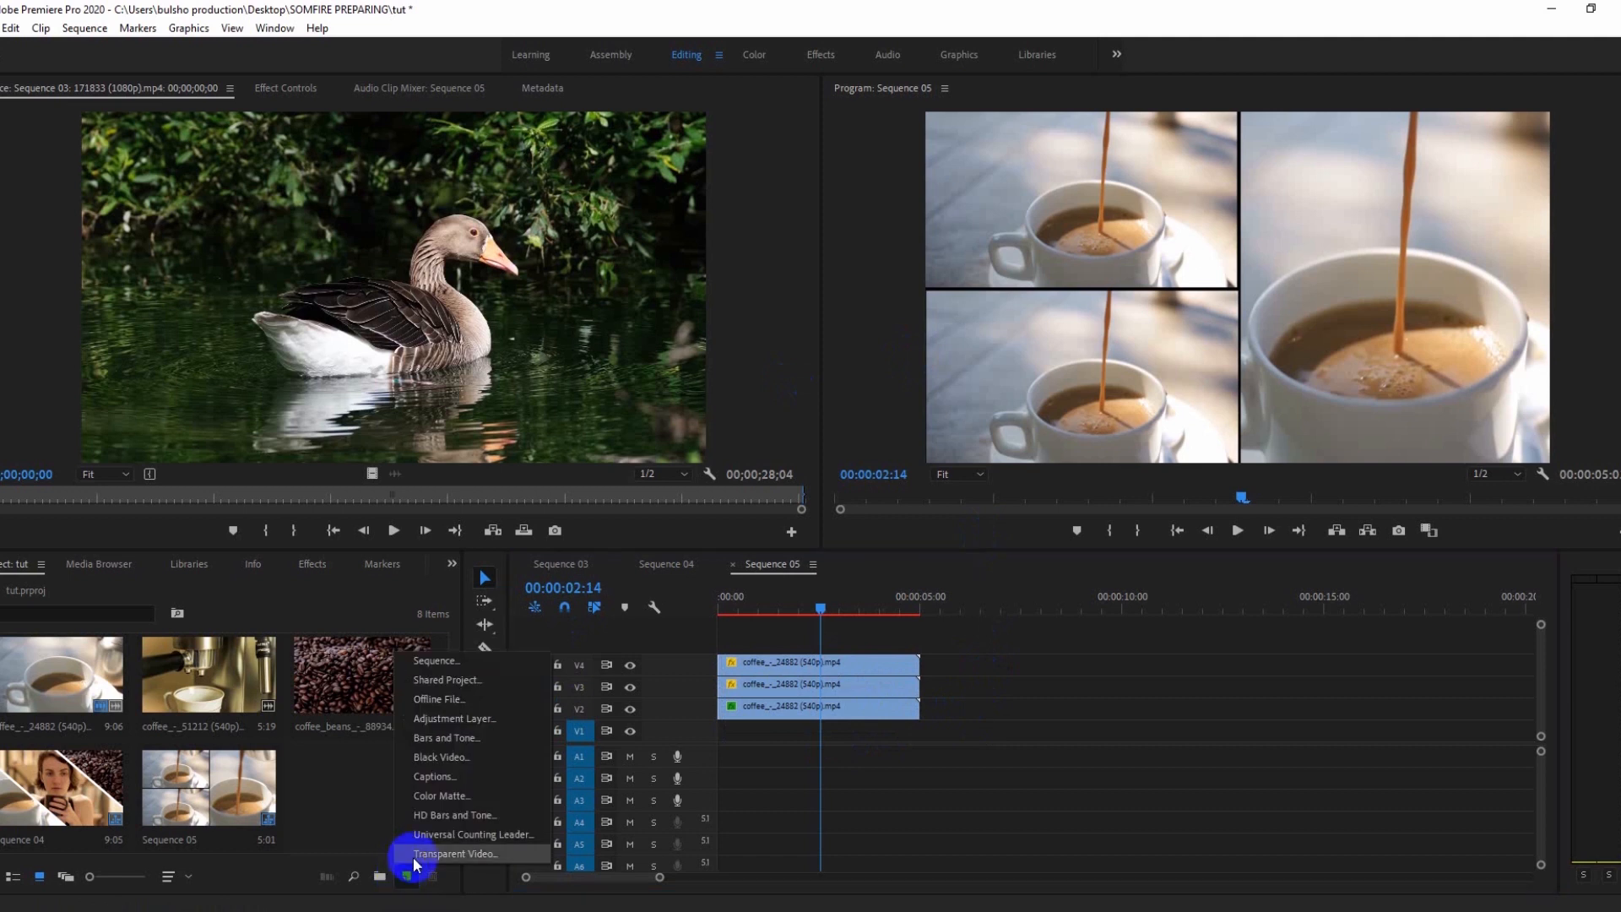
click(354, 803)
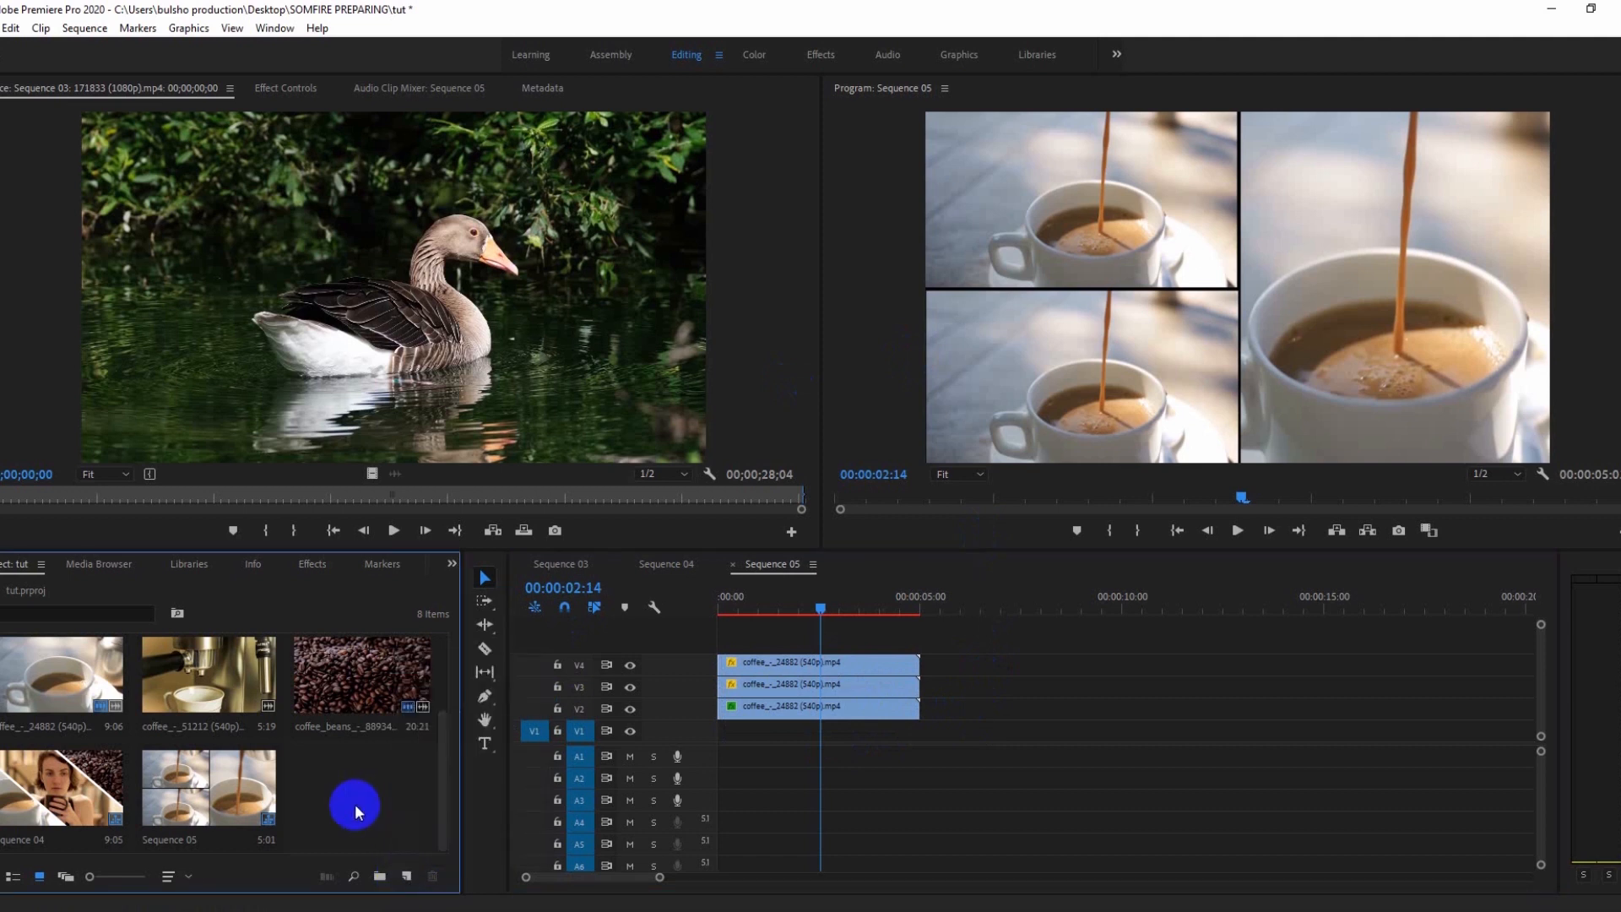
click(409, 878)
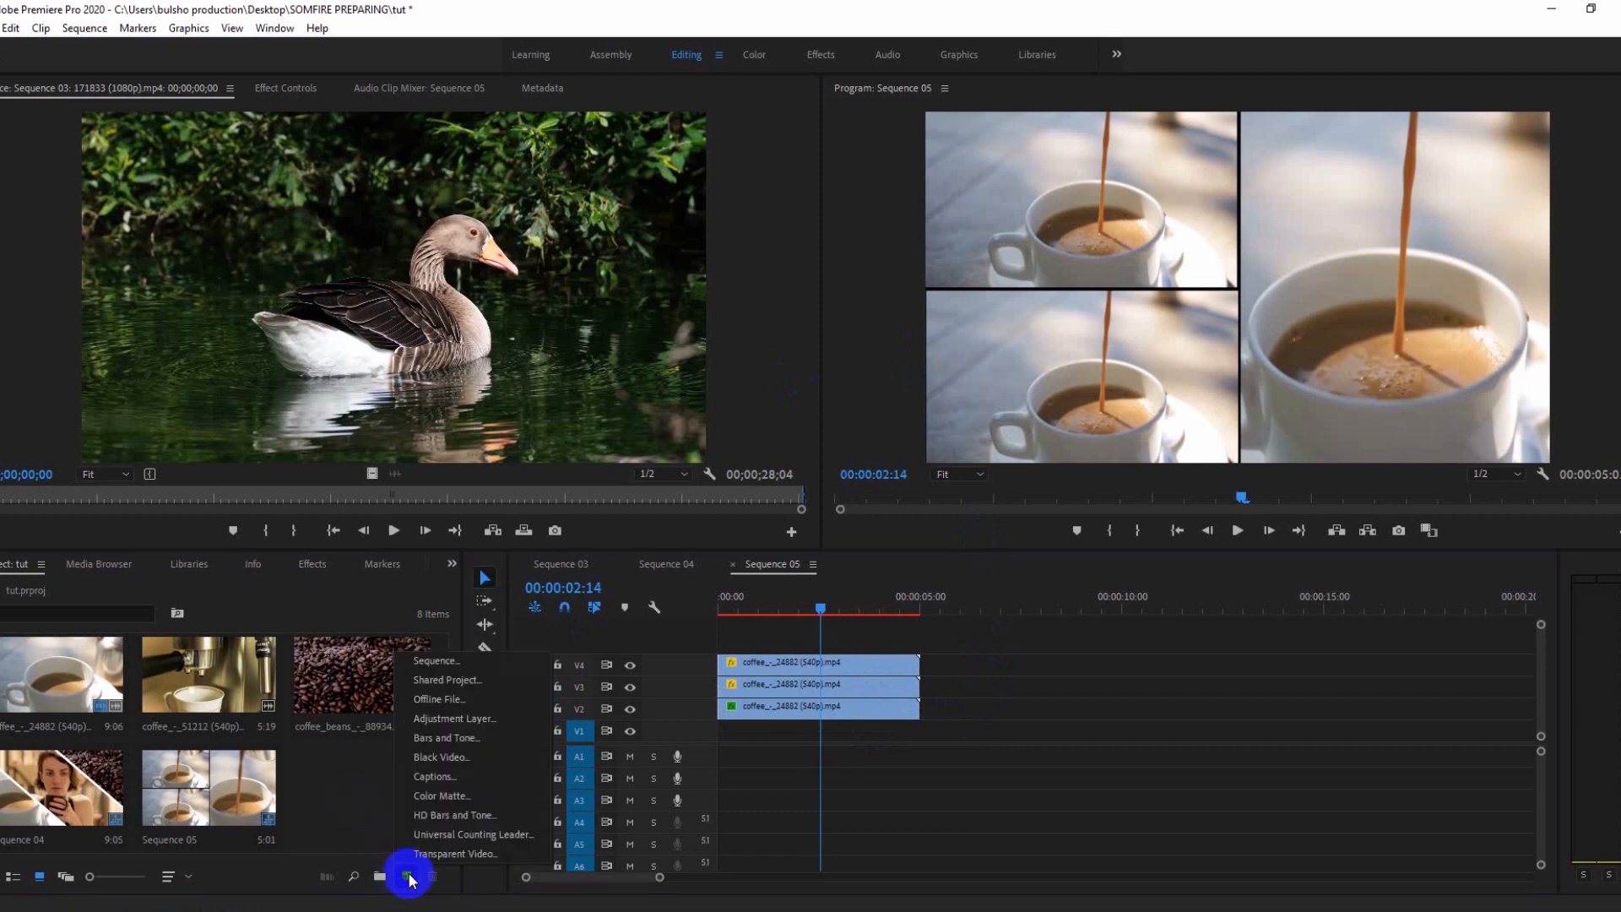
click(450, 798)
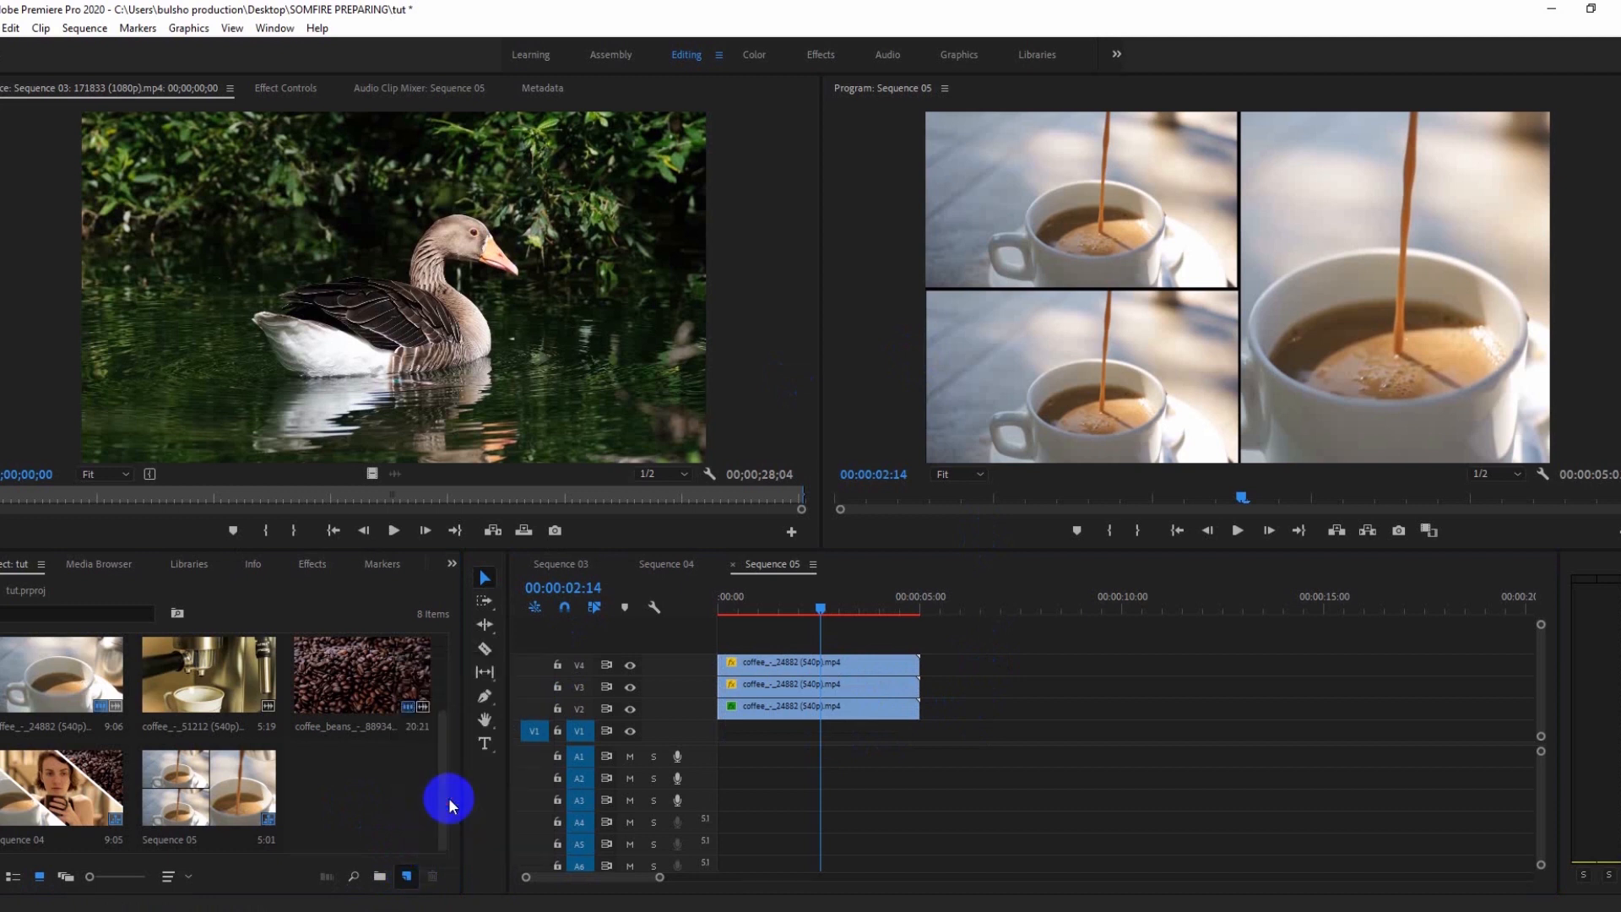
click(818, 530)
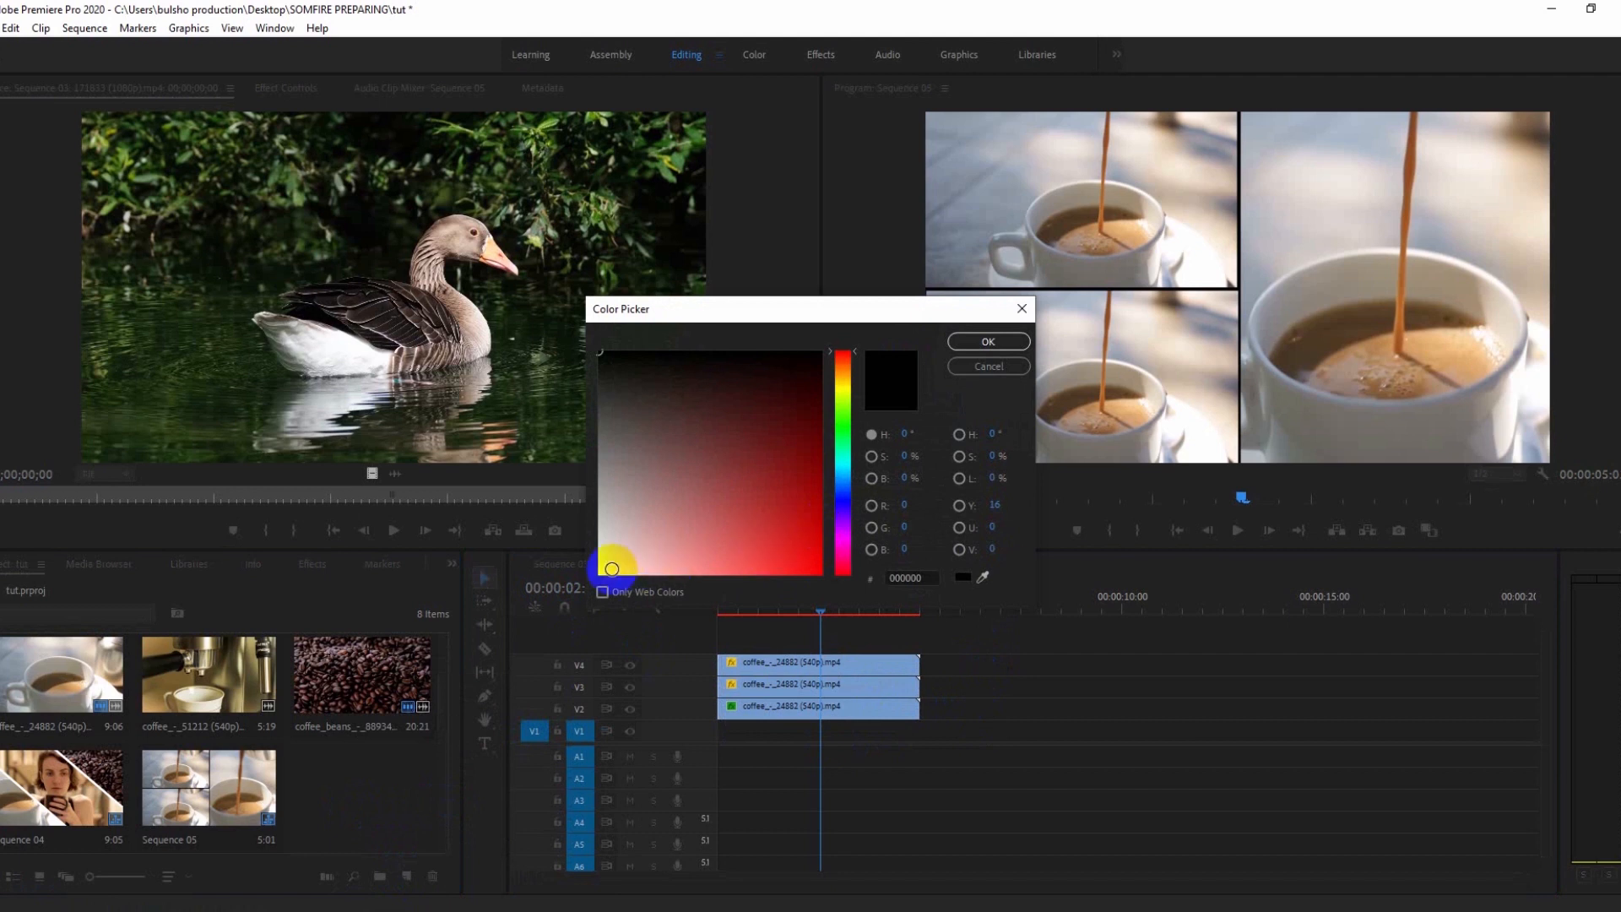
click(602, 568)
click(979, 342)
click(770, 491)
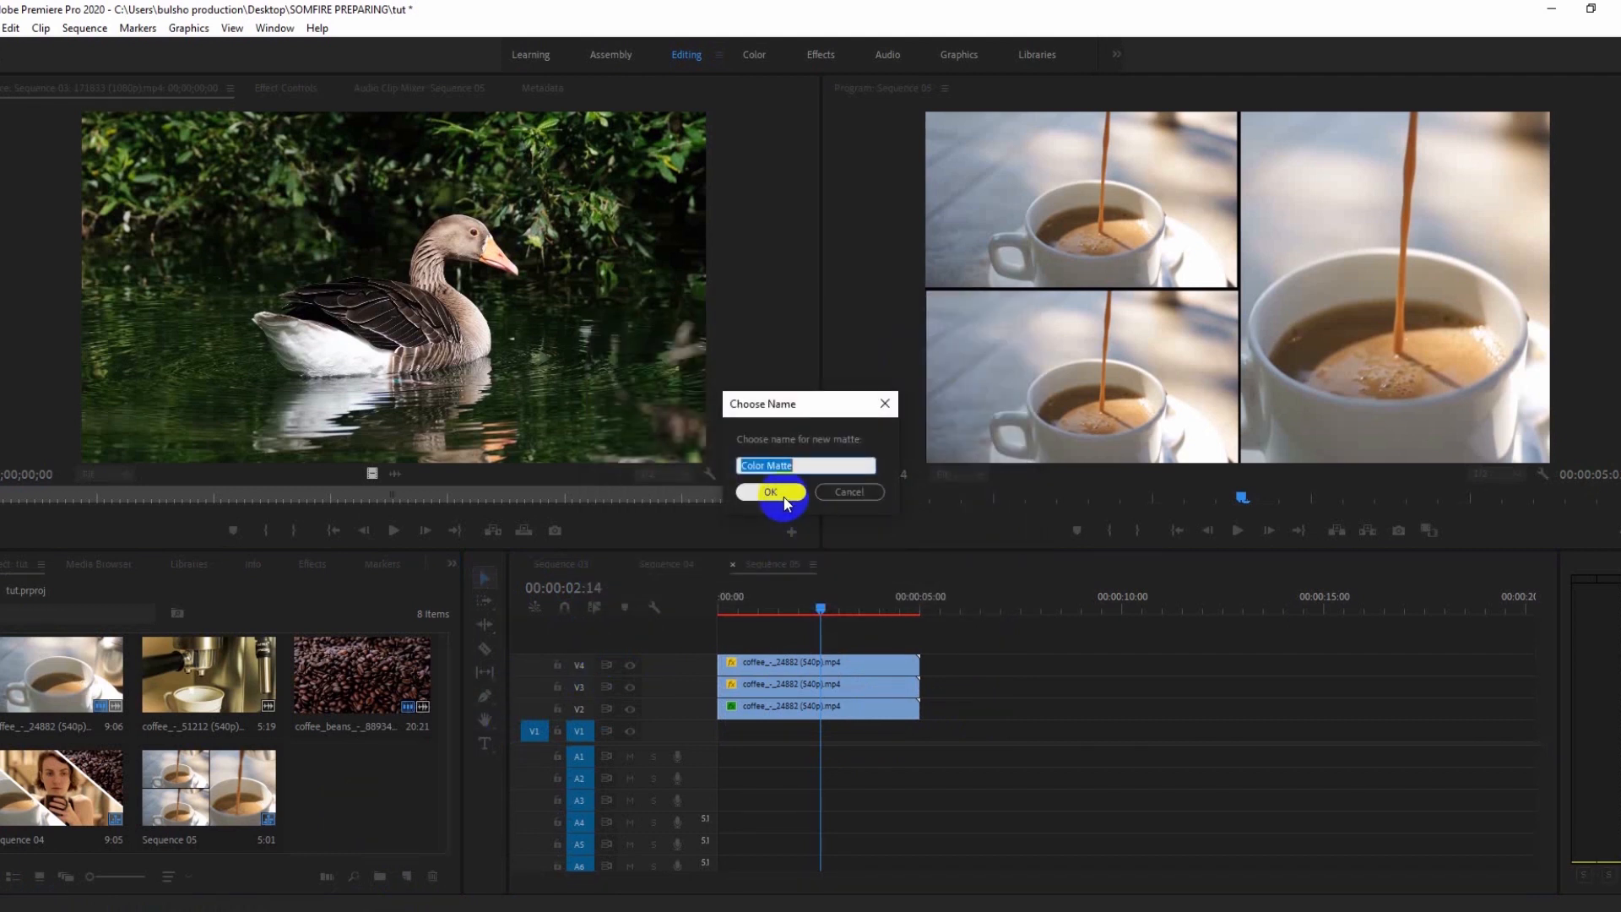
Place the Color Matte on V1 at the start of Sequence 05, beneath the three coffee clips
click(363, 798)
drag(363, 798, 757, 735)
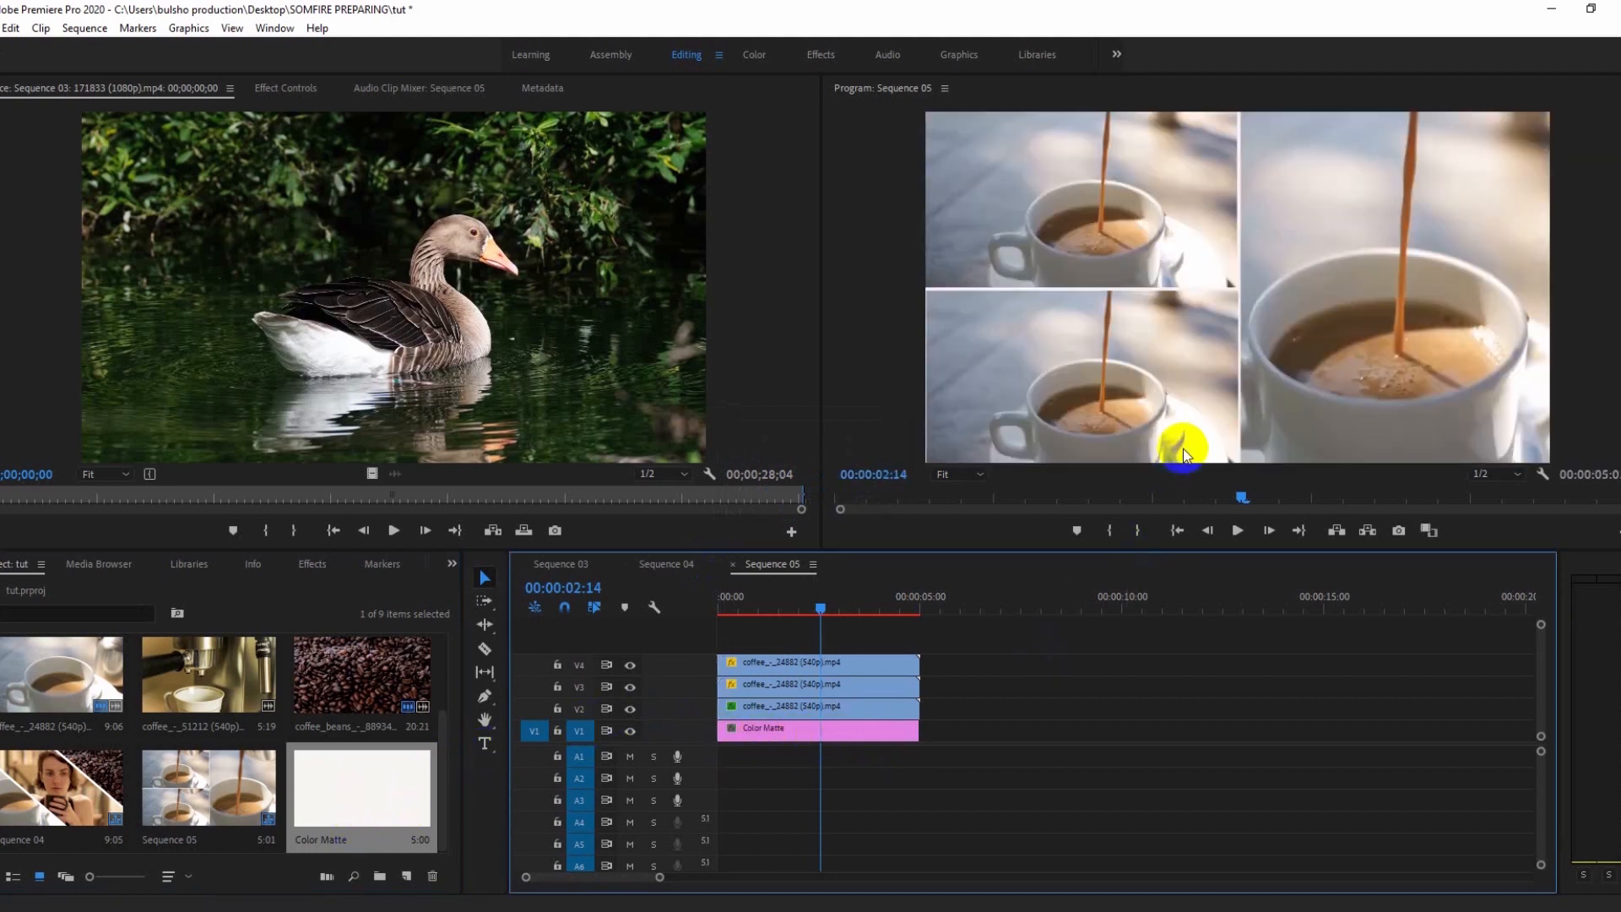
click(758, 735)
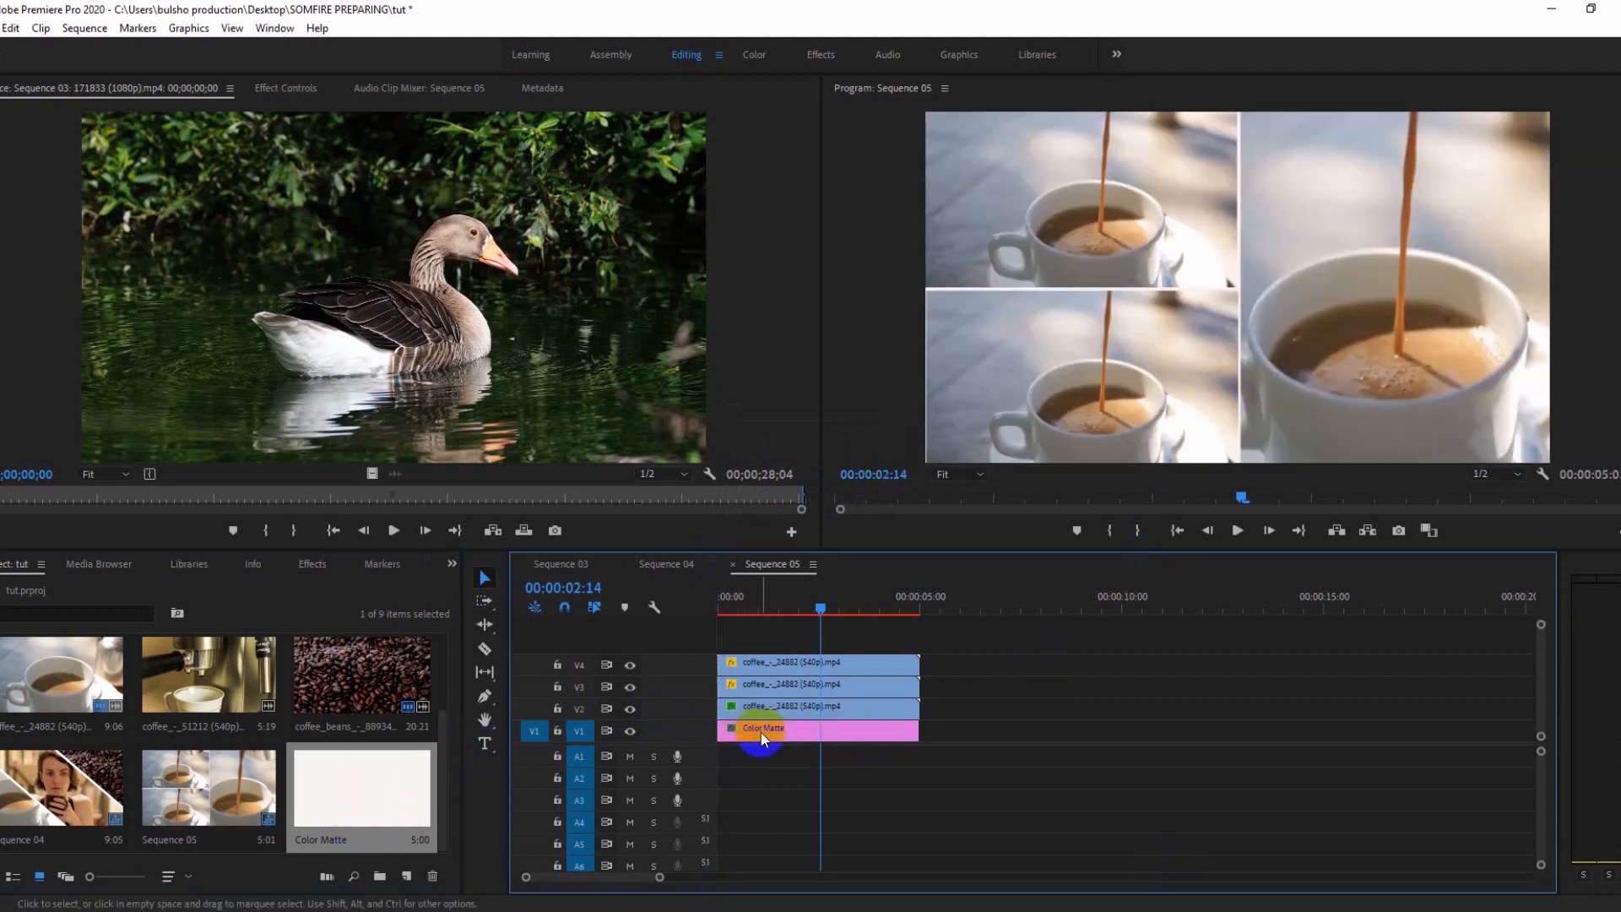
Change the color of the matte on V1 to dark red, A00B0B
double_click(762, 735)
drag(793, 477, 806, 490)
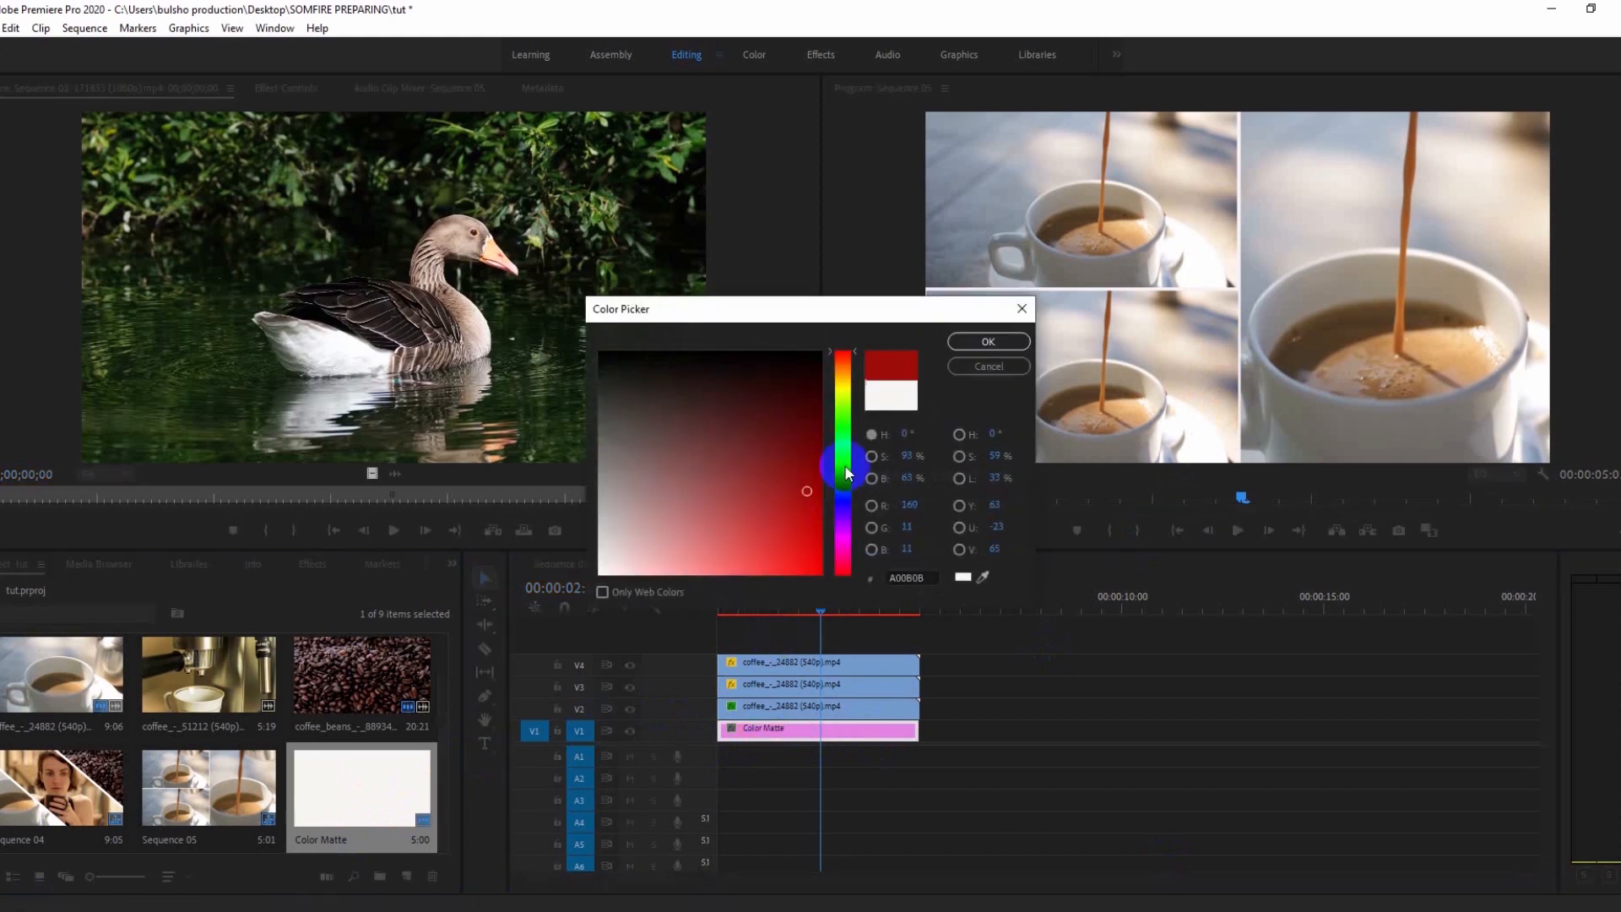
click(983, 342)
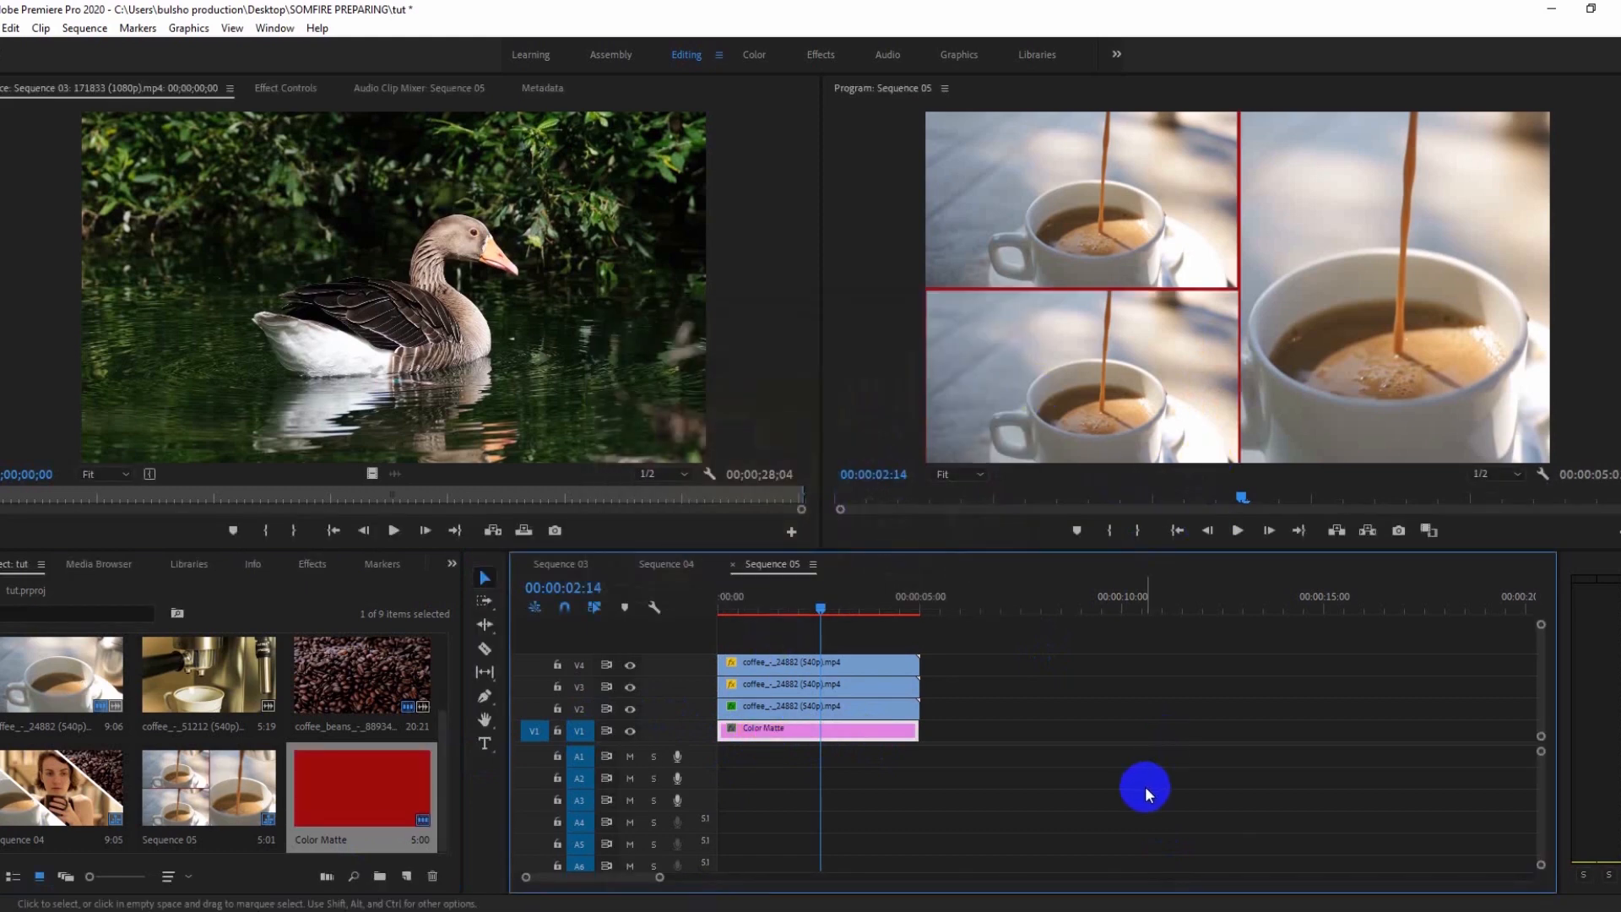
Recolor the matte on V1 to near-white, FBFAFA
double_click(858, 731)
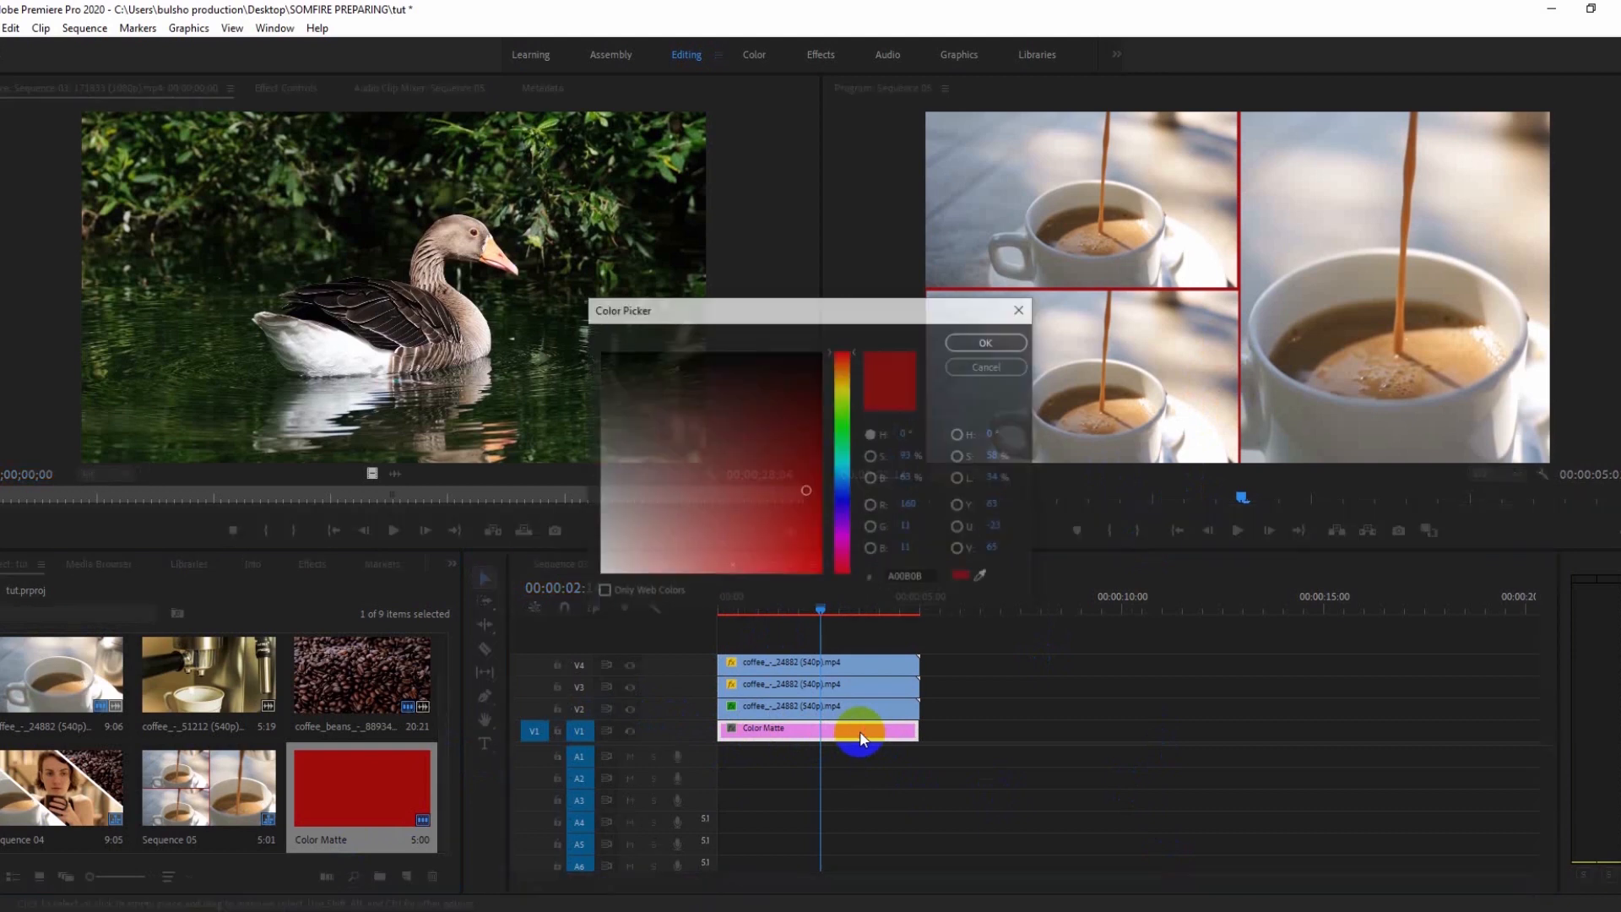
click(599, 571)
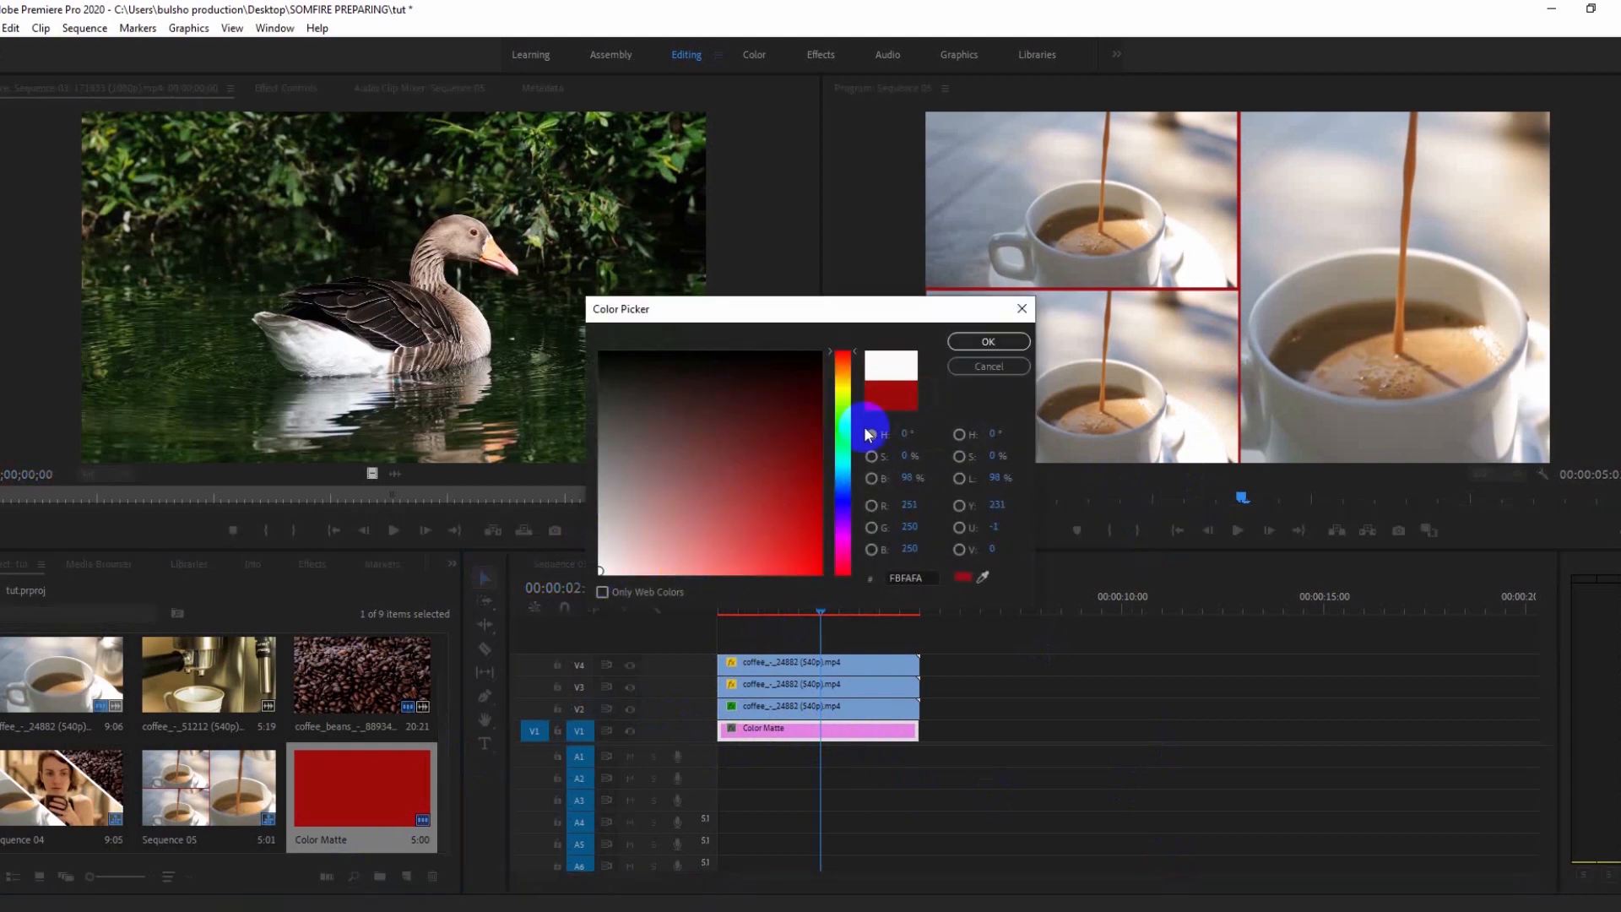
click(963, 343)
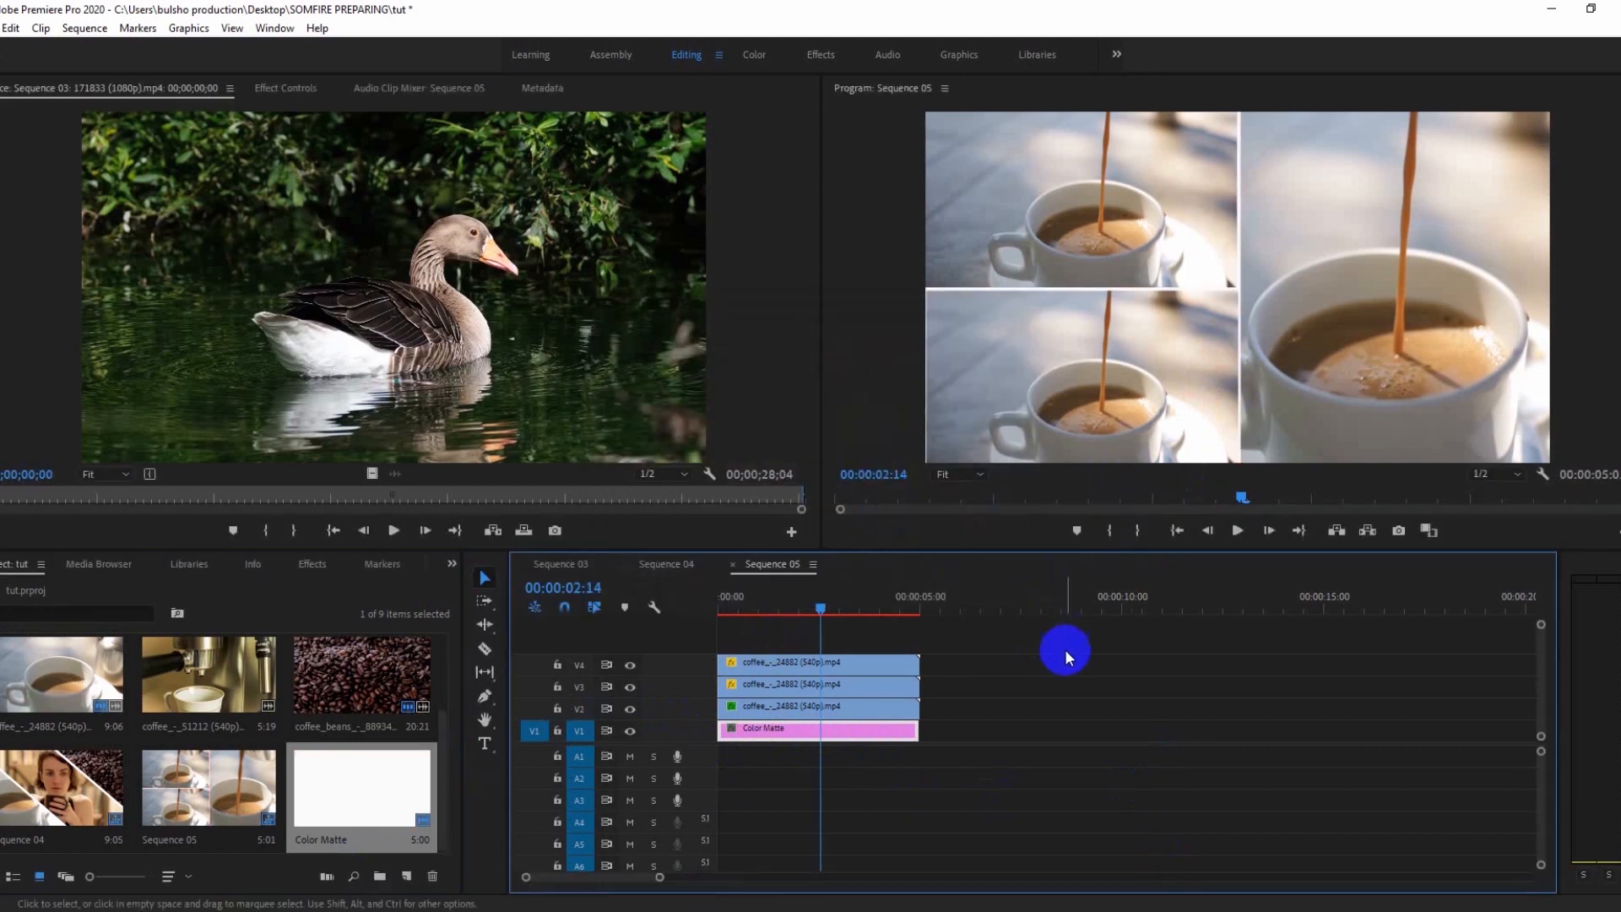
Play Sequence 05 from the start to review the three-clip split screen with its divider lines
drag(842, 623, 669, 622)
key(space)
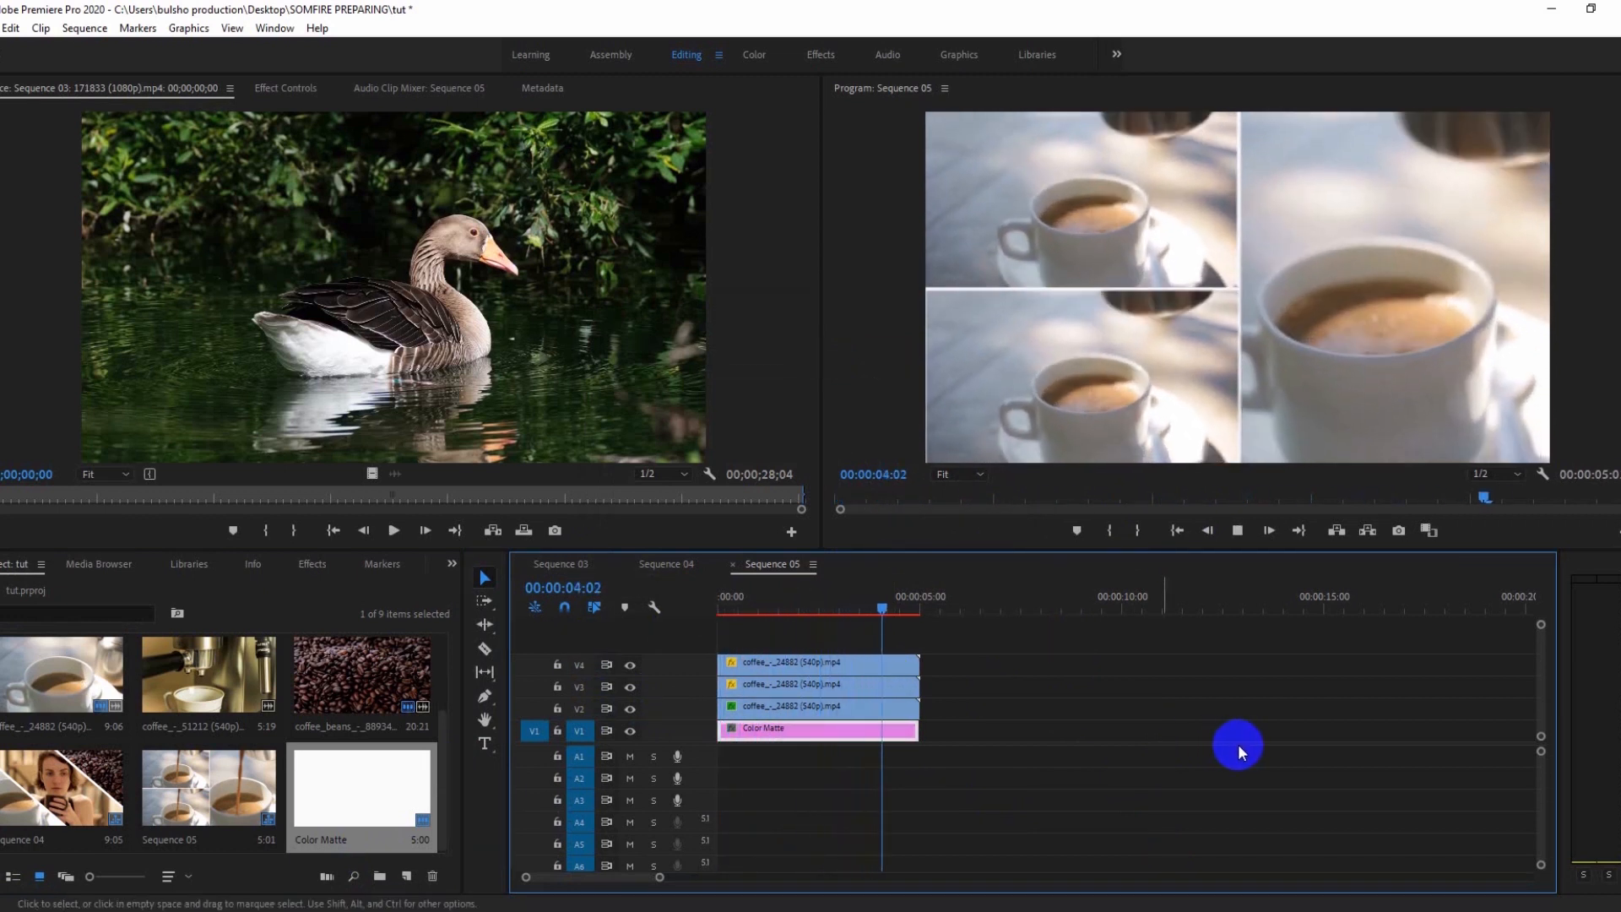
key(space)
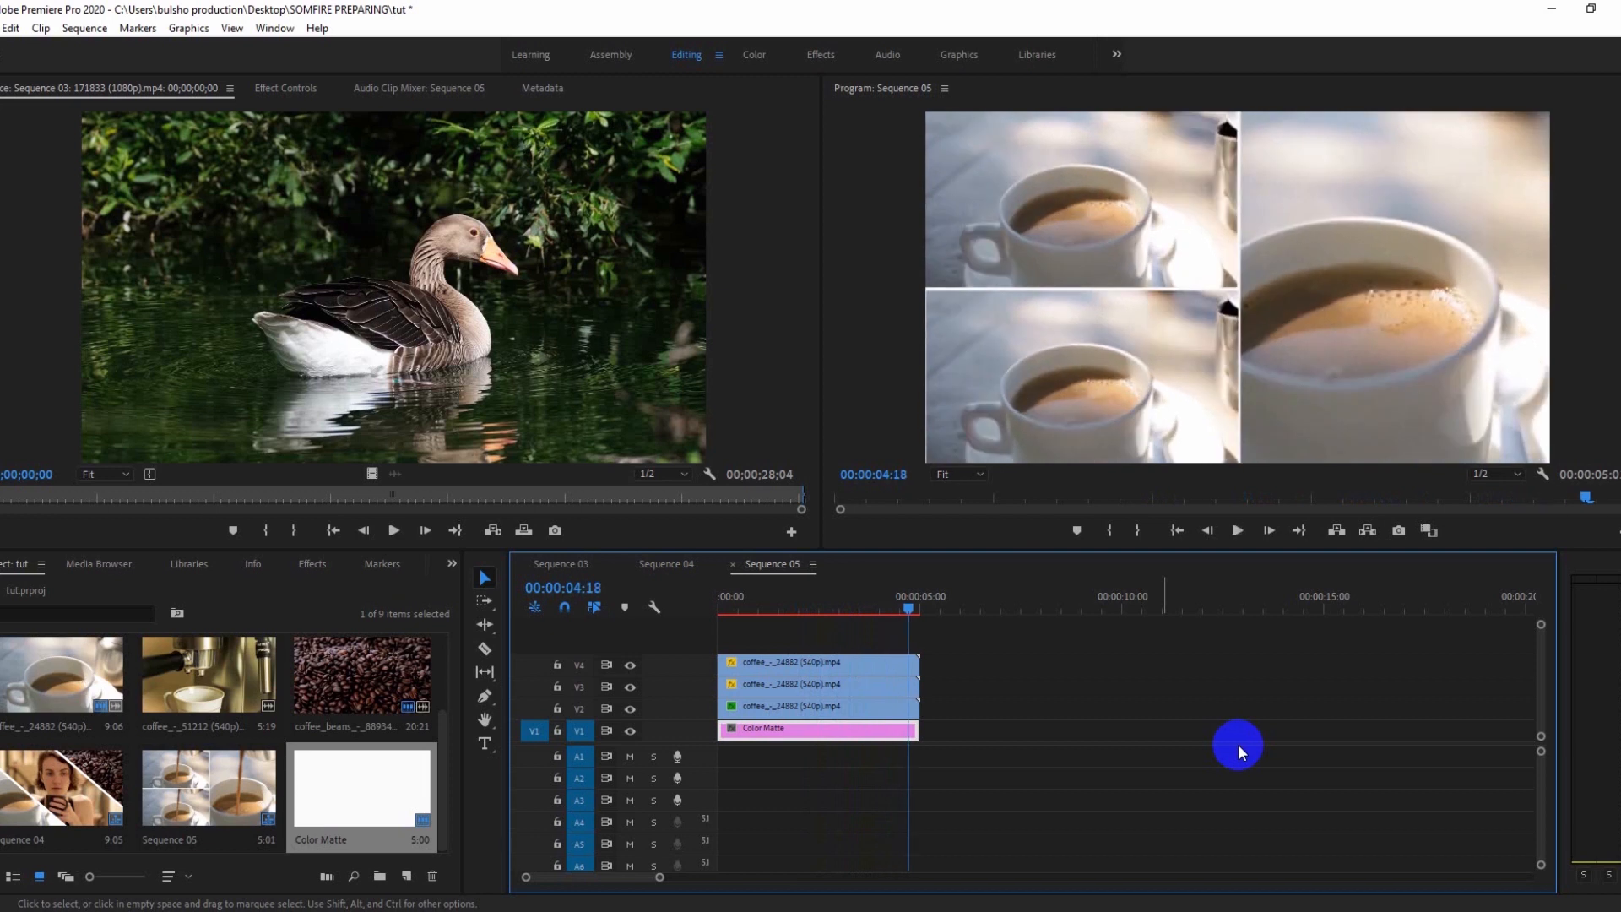